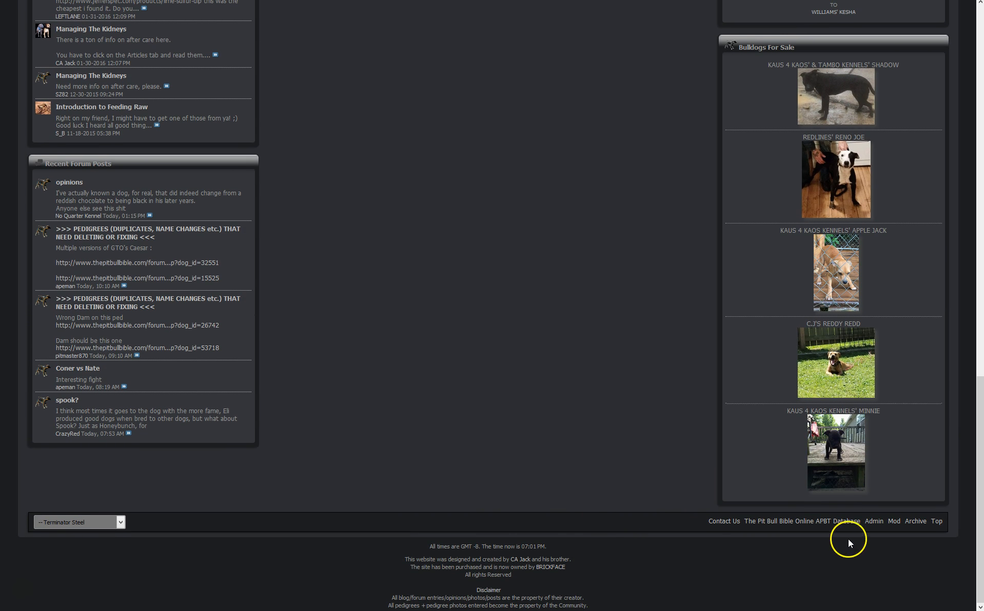
Open the Admin Control Panel from the forum footer's Admin link and log in
left_click(873, 523)
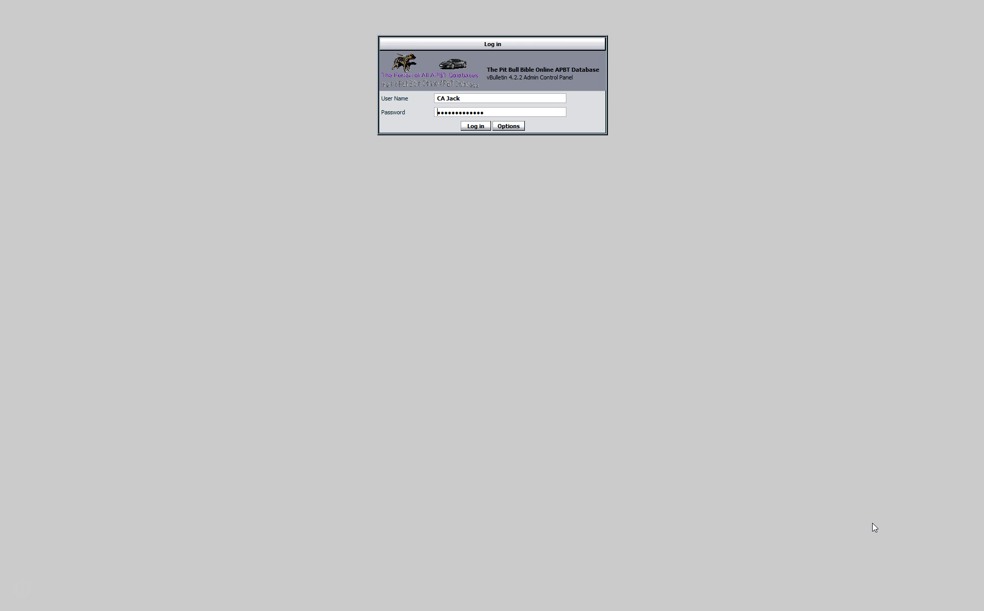
left_click(475, 124)
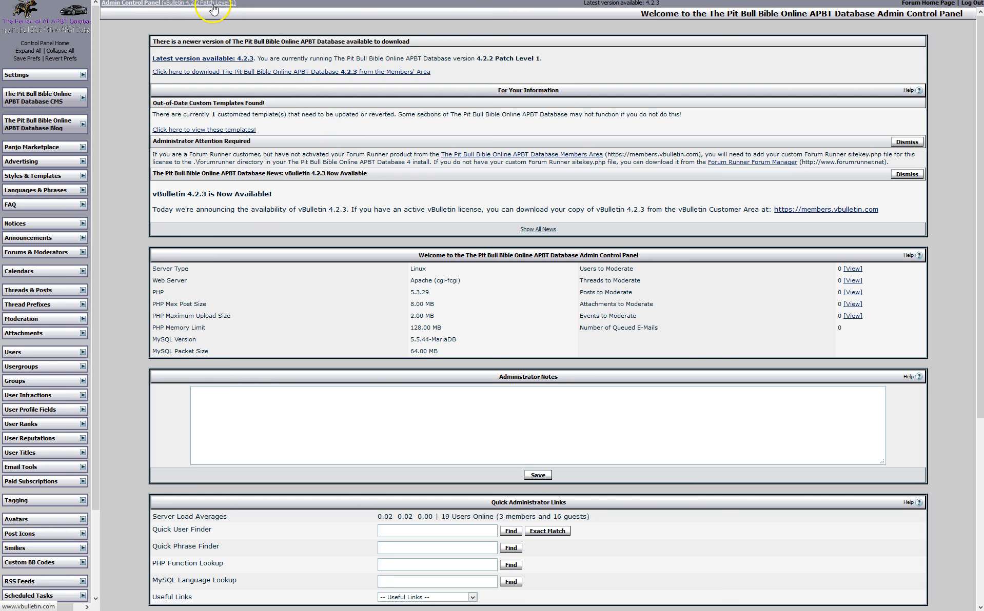
Expand Settings, glance at the forum home in a new tab, then open Settings > Options
mouse_move(597, 10)
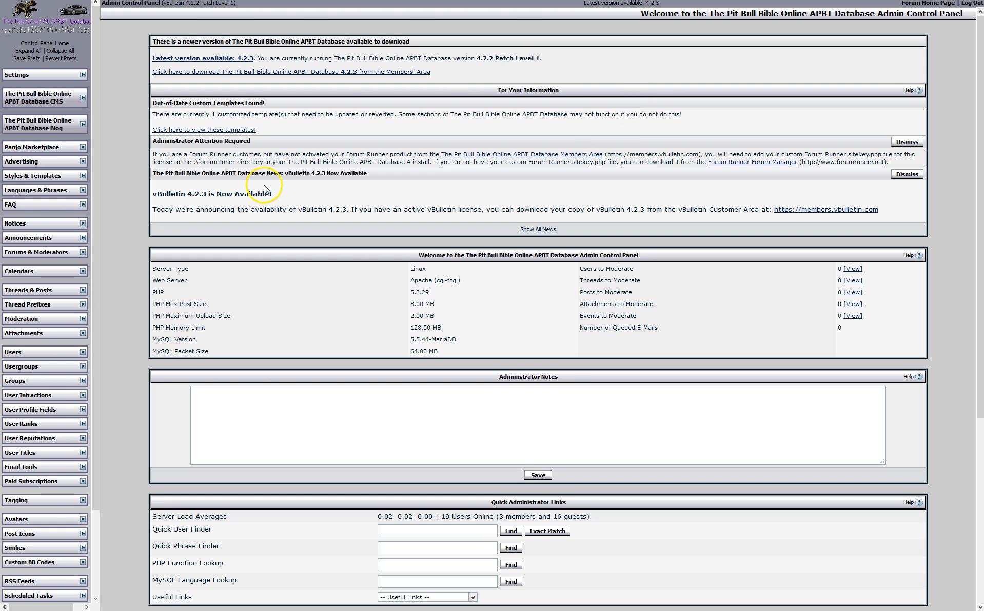
left_click(83, 75)
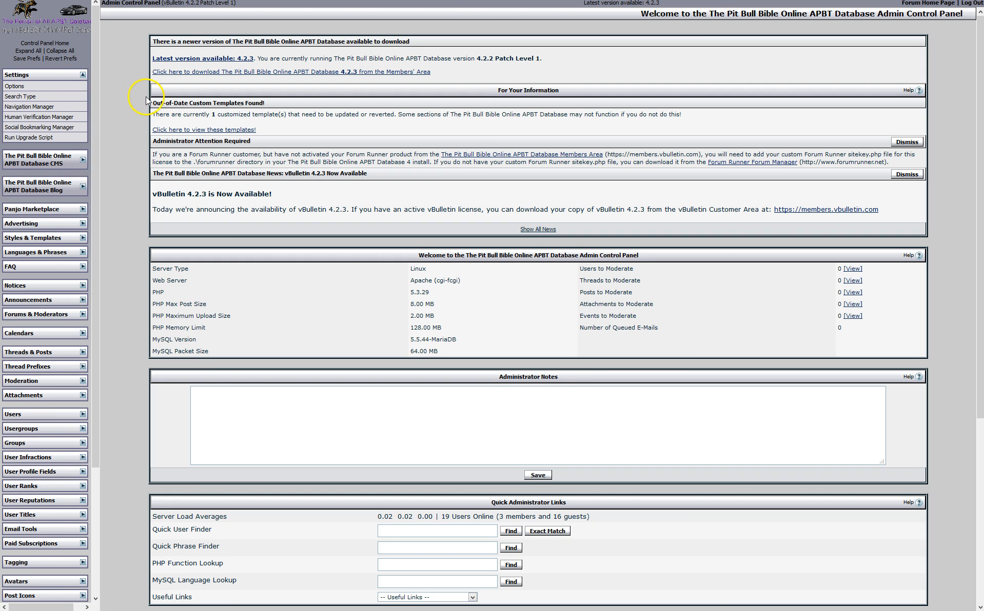
mouse_move(283, 5)
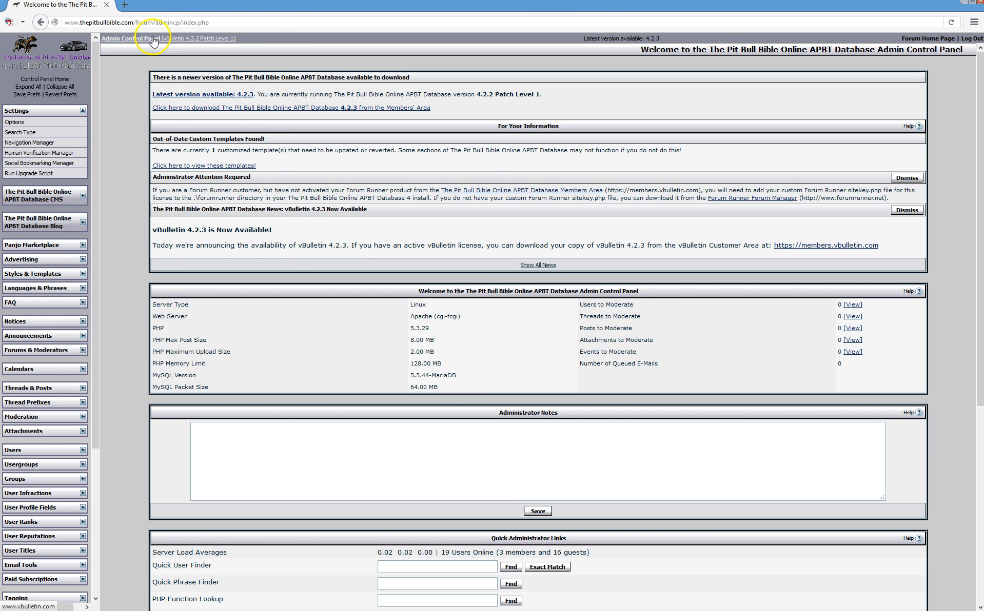
left_click(923, 38)
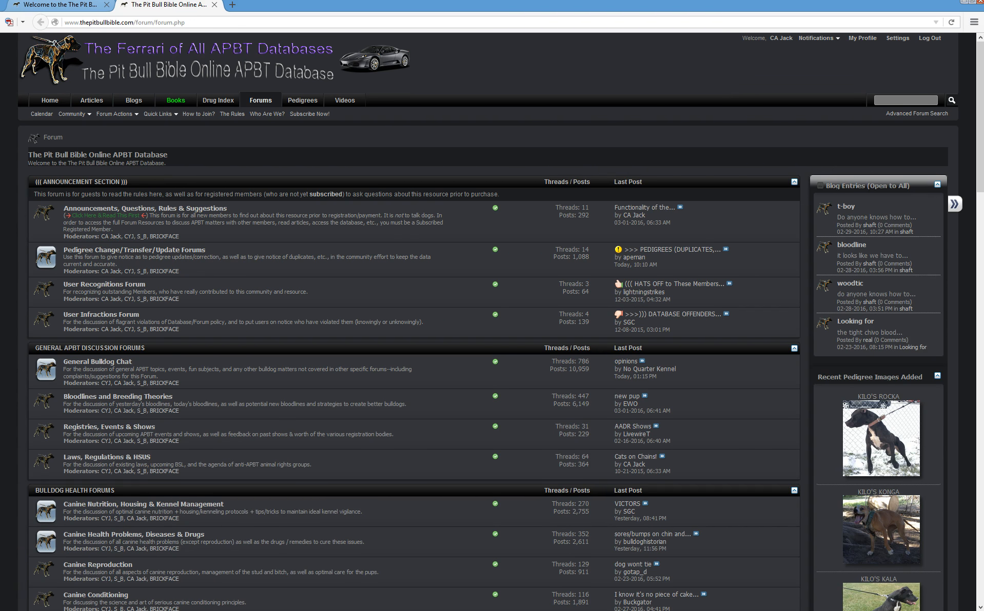
left_click(52, 6)
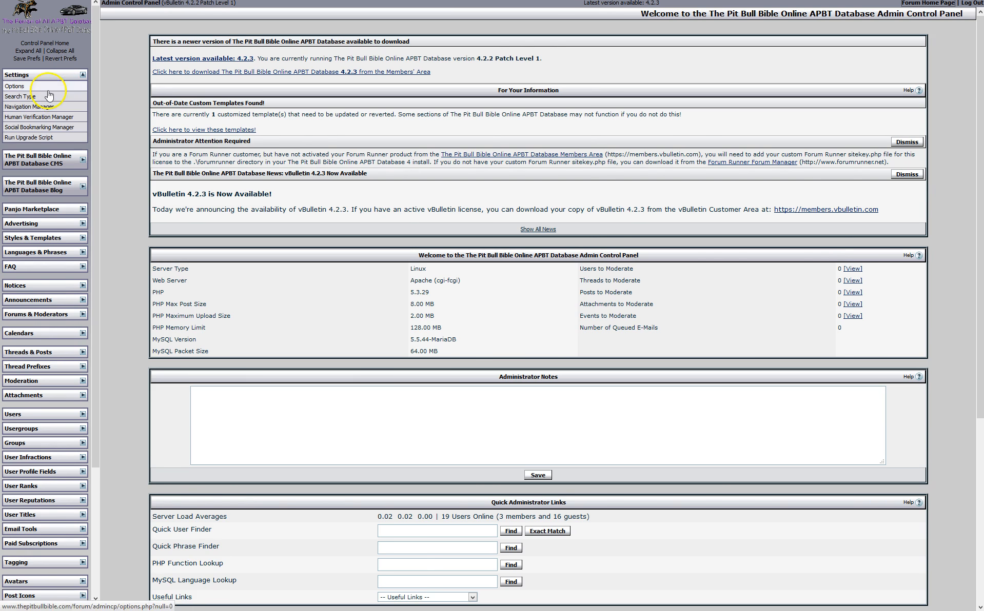
left_click(47, 89)
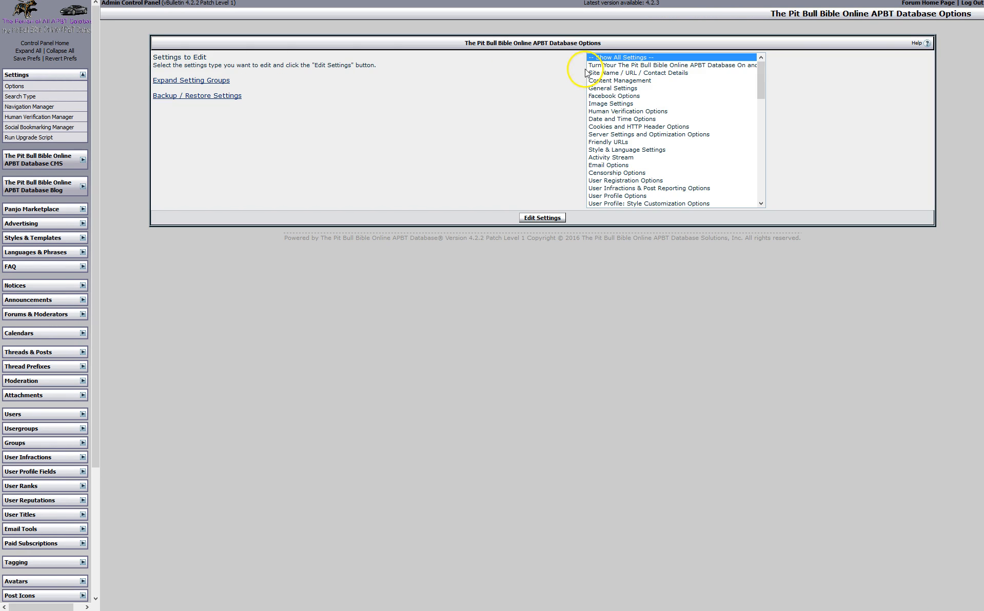
View the Content Management and Facebook Options setting groups, then switch to Style & Language Settings
left_click(603, 81)
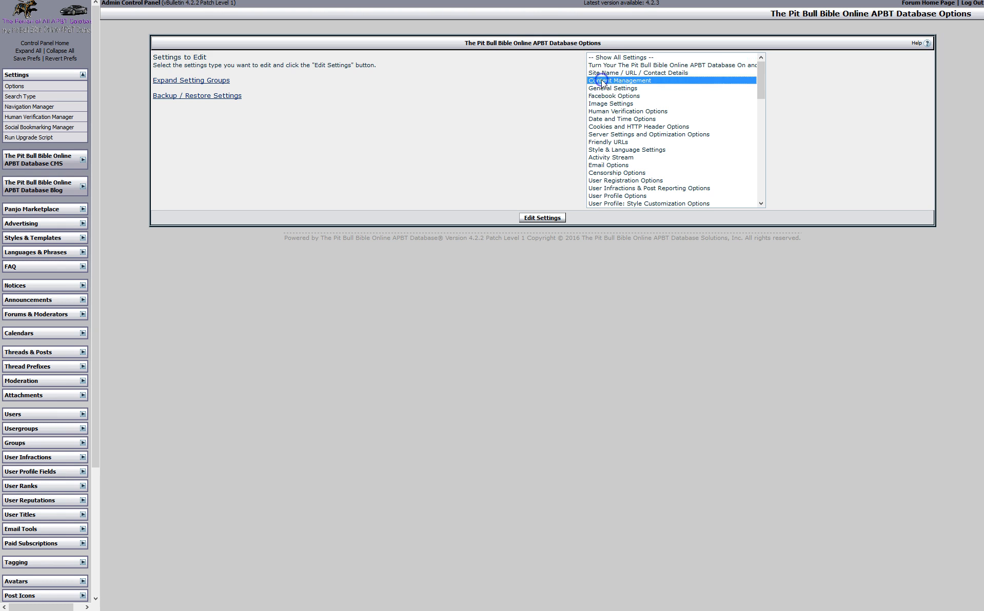
double_click(603, 81)
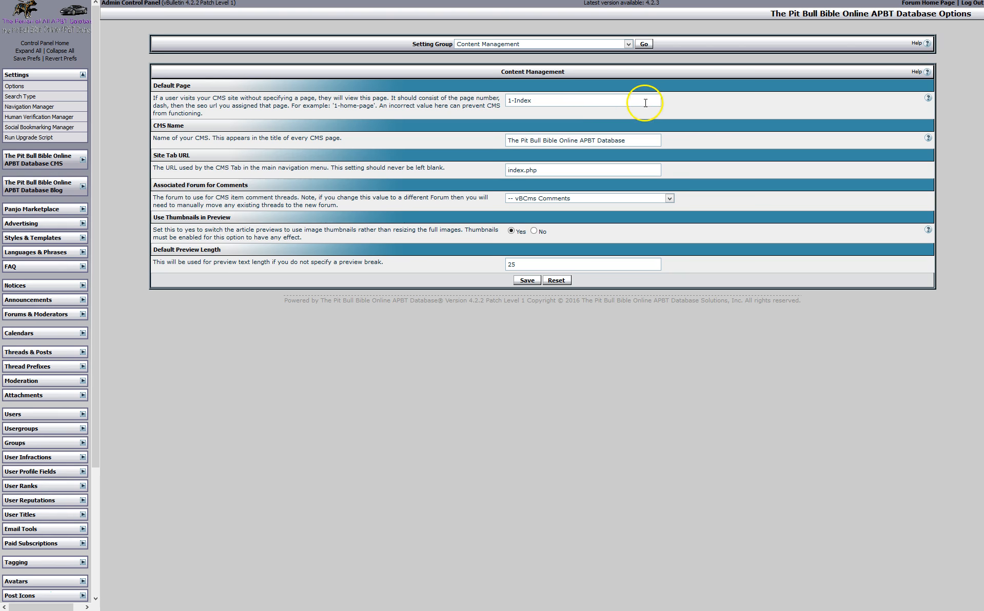
left_click(629, 44)
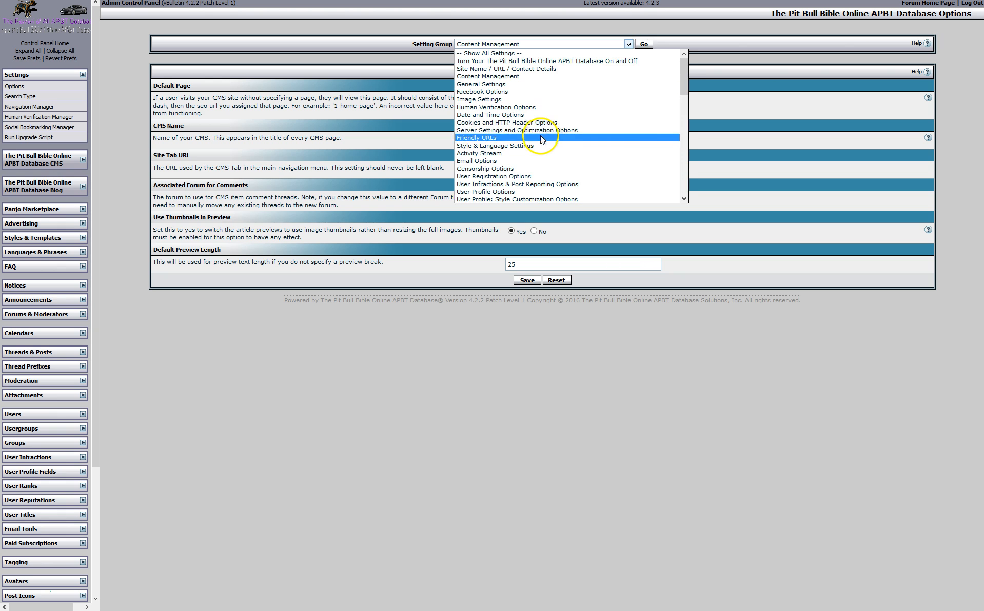
left_click(507, 92)
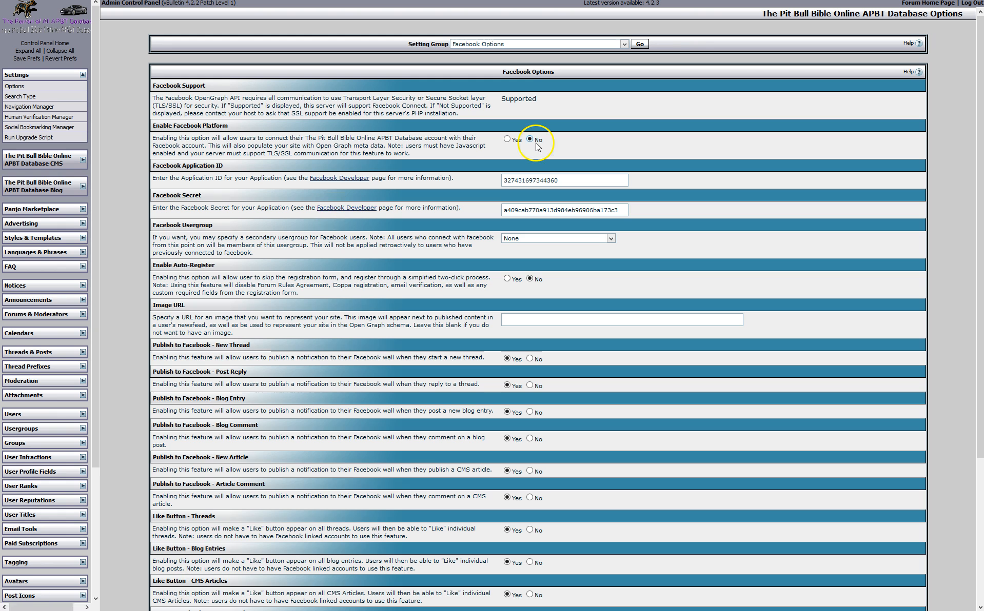
left_click(625, 45)
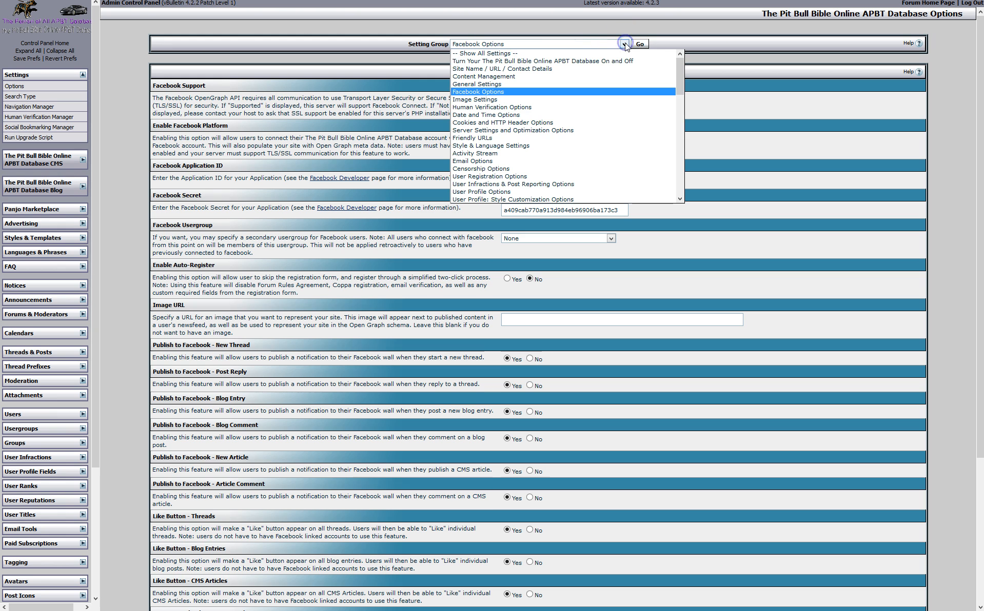
left_click(537, 145)
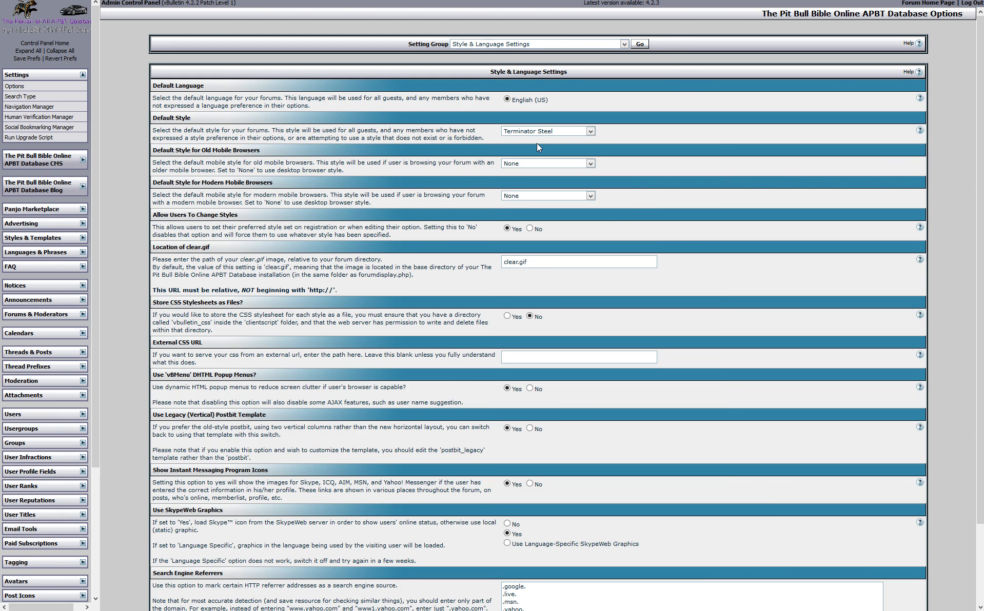
Check the Default Style choices, leaving it set to Terminator Steel
left_click(591, 132)
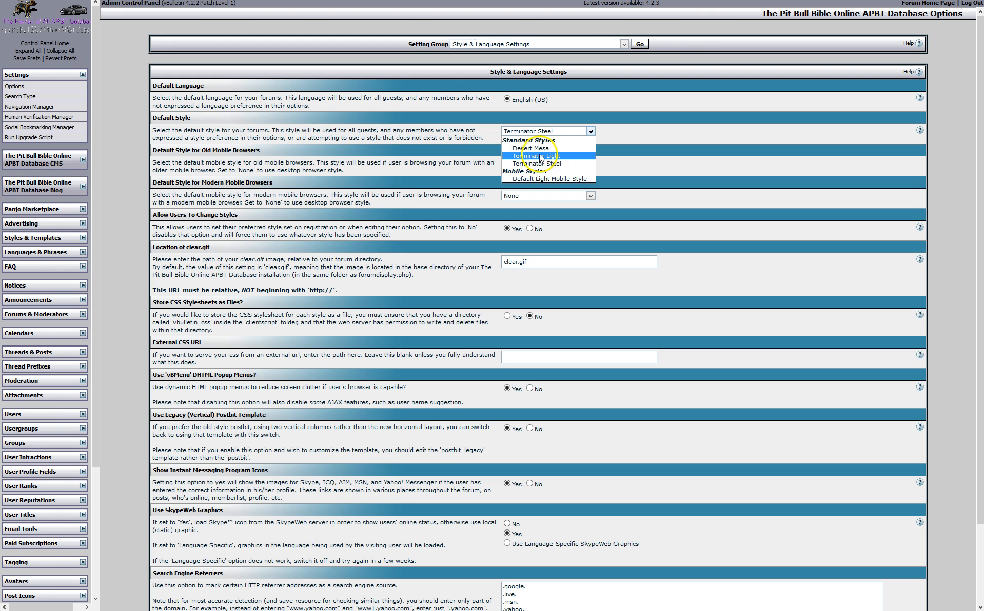
left_click(564, 157)
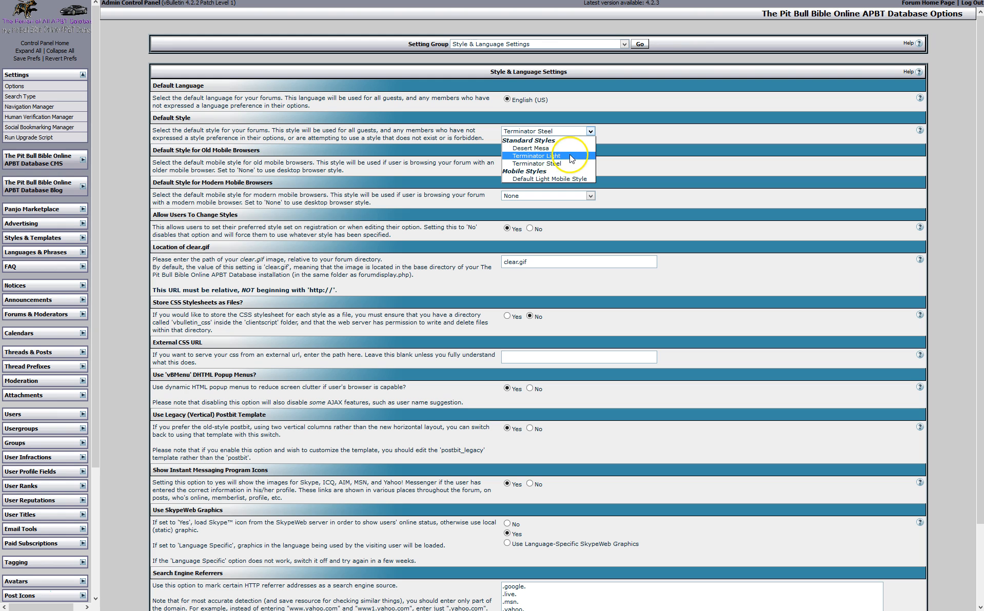
left_click(564, 163)
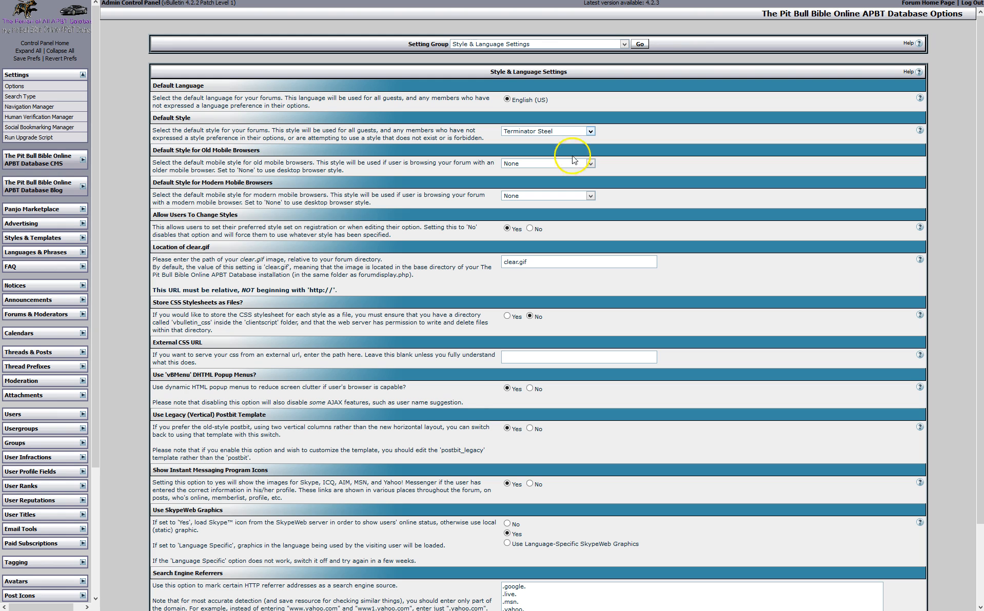
left_click(590, 131)
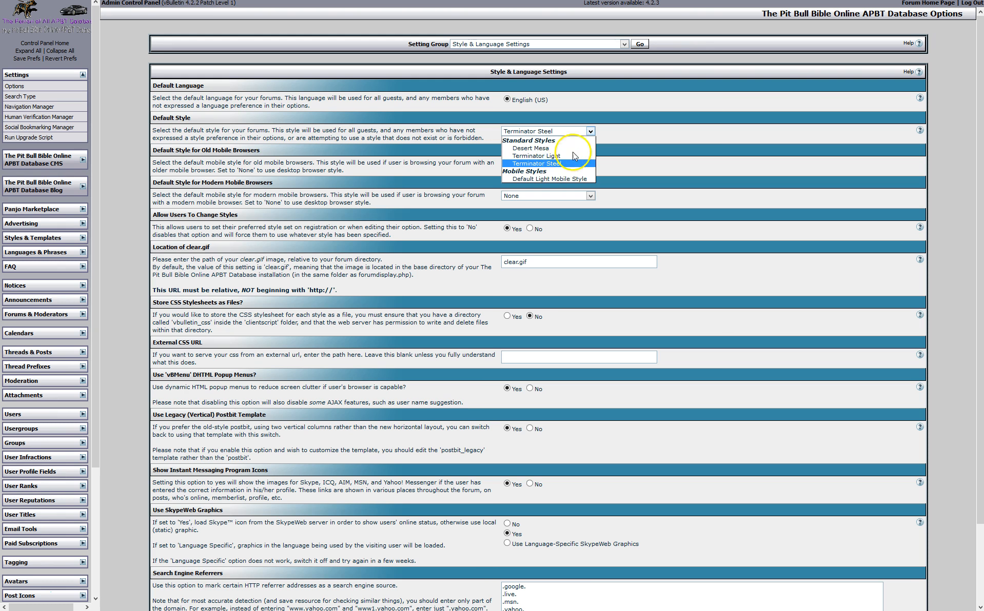
left_click(639, 149)
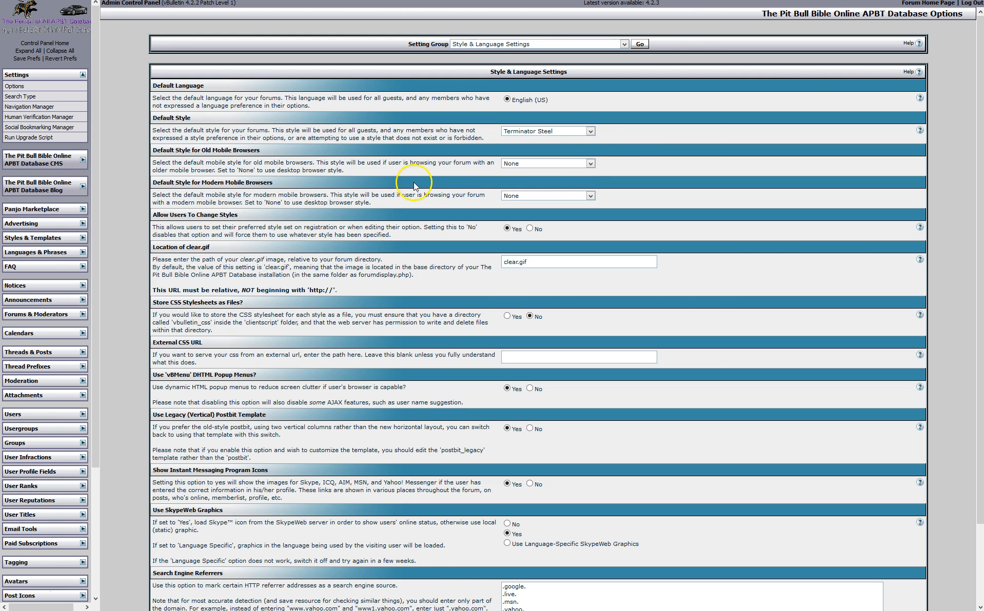
Scroll through the page, then switch the Setting Group to Paid Subscriptions
scroll(432, 178, "down", 2)
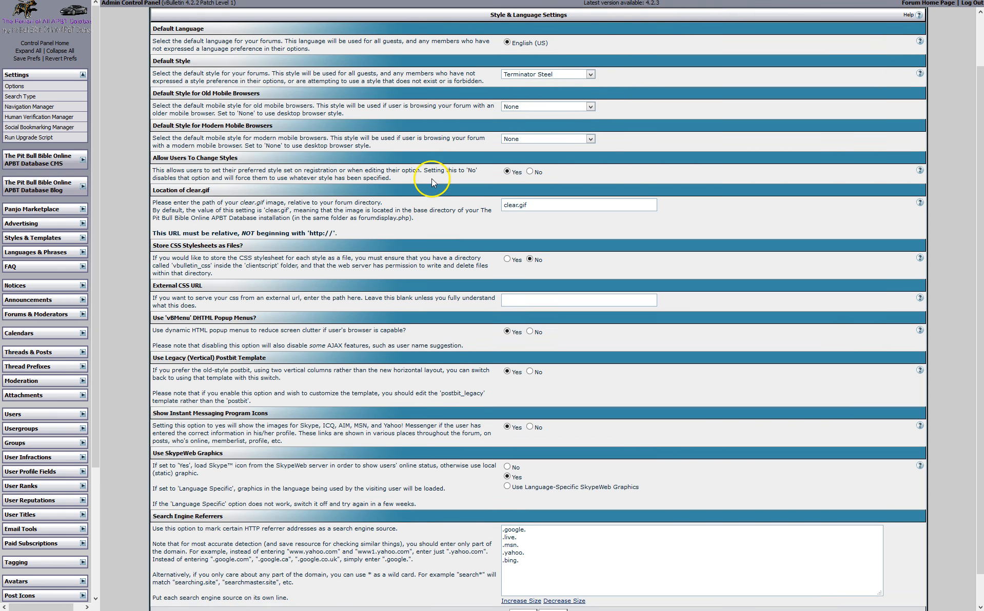
scroll(426, 195, "down", 1)
scroll(424, 201, "down", 1)
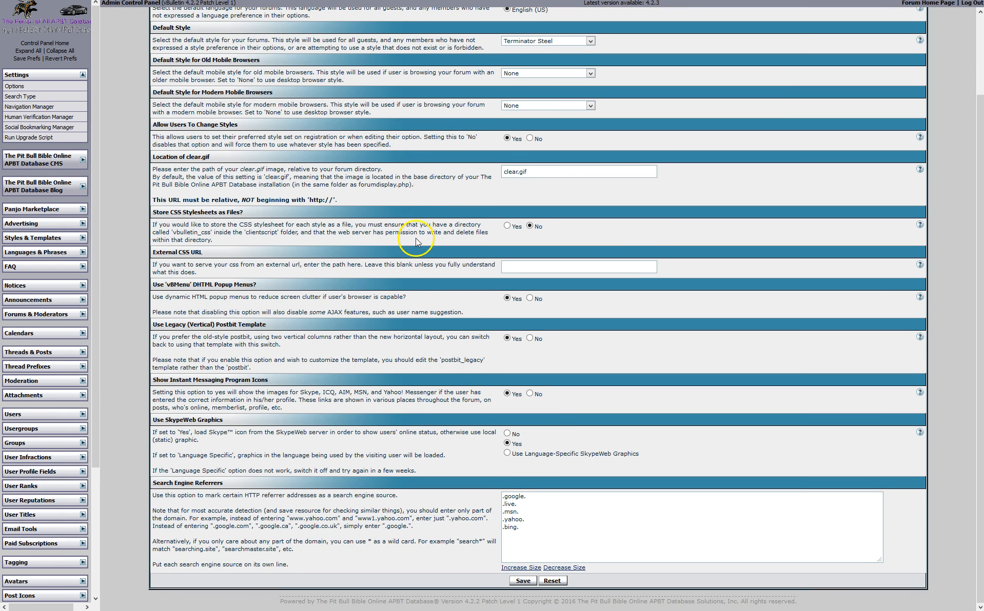
scroll(471, 119, "up", 4)
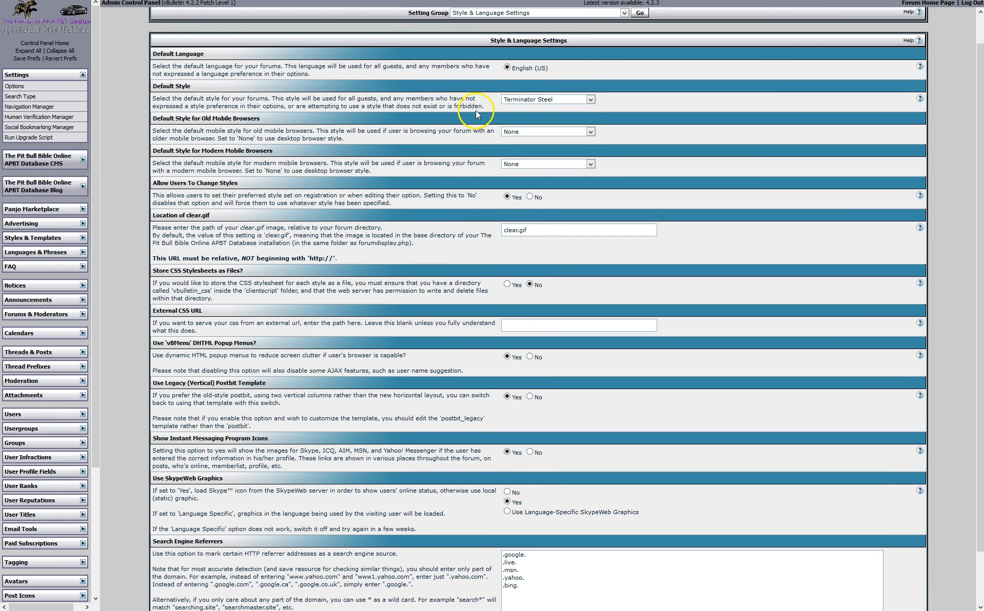
left_click(625, 44)
left_click_drag(679, 80, 678, 174)
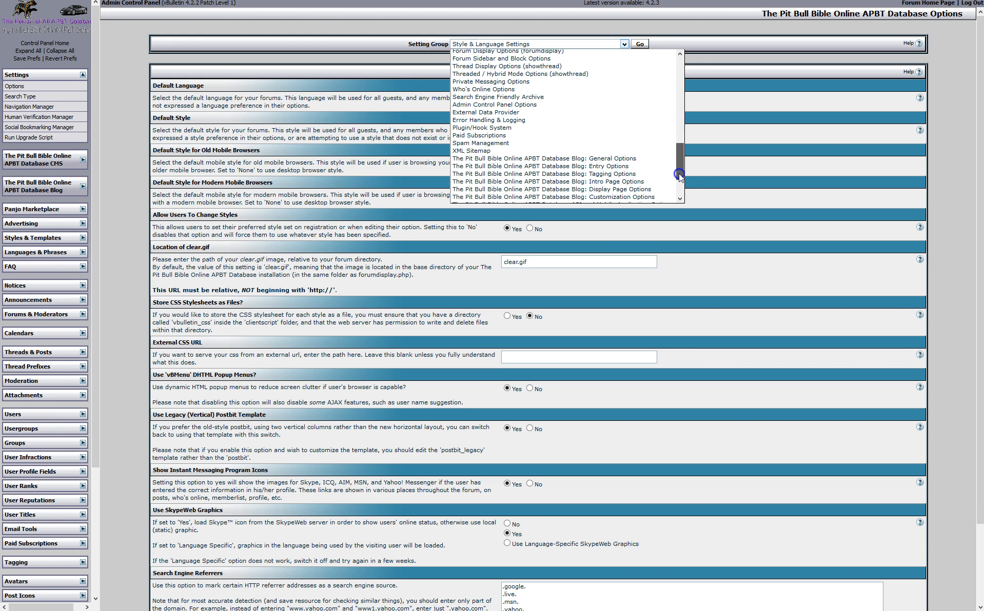
left_click(602, 135)
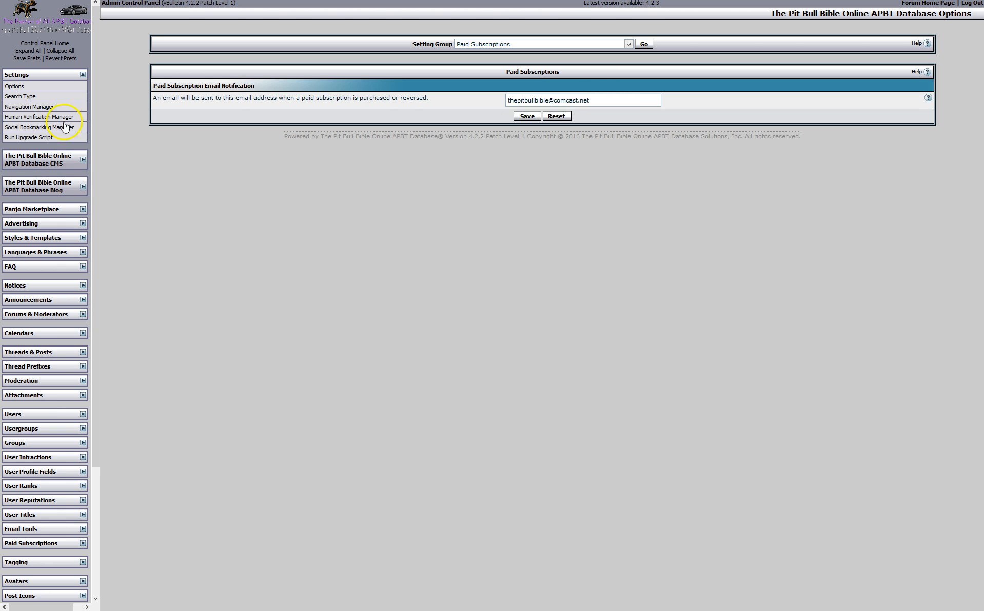
Open Settings > Search Type, then Settings > Navigation Manager to see the tab list
left_click(31, 97)
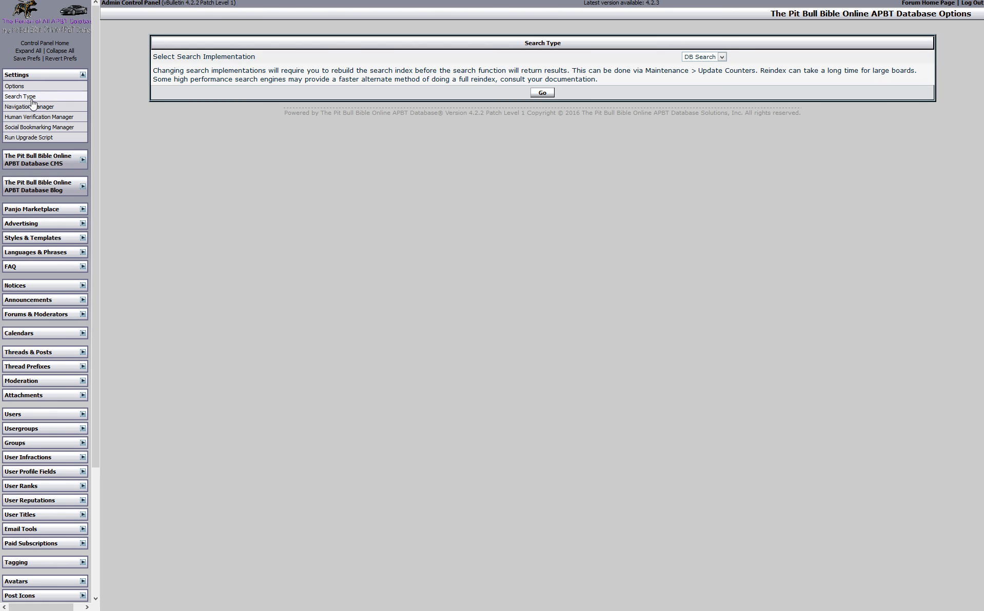
left_click(34, 107)
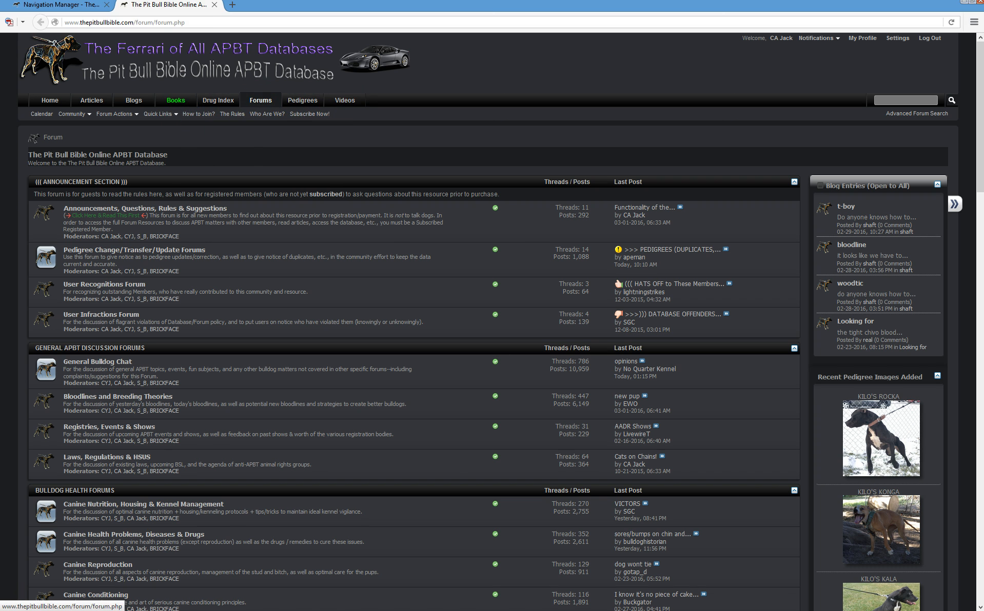
key("F11")
Start a new navigation tab, try its active setting, then return to the tab list
left_click(89, 6)
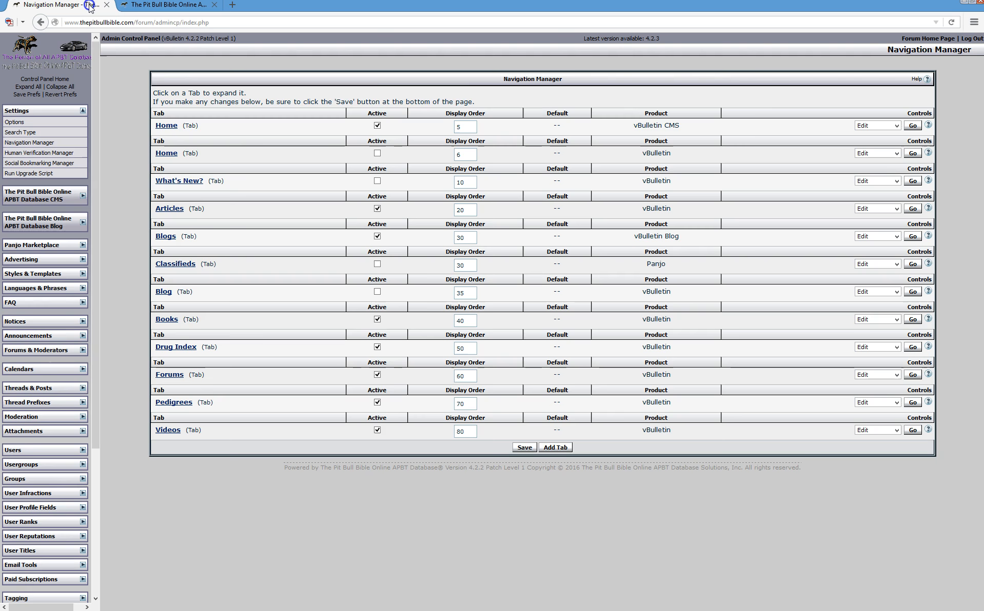
key("F11")
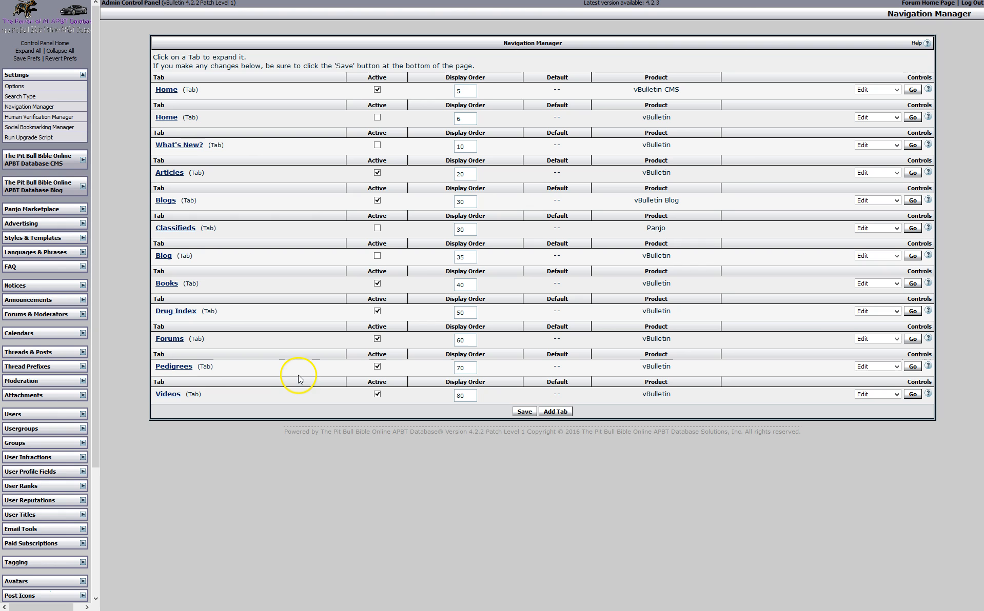
left_click(562, 413)
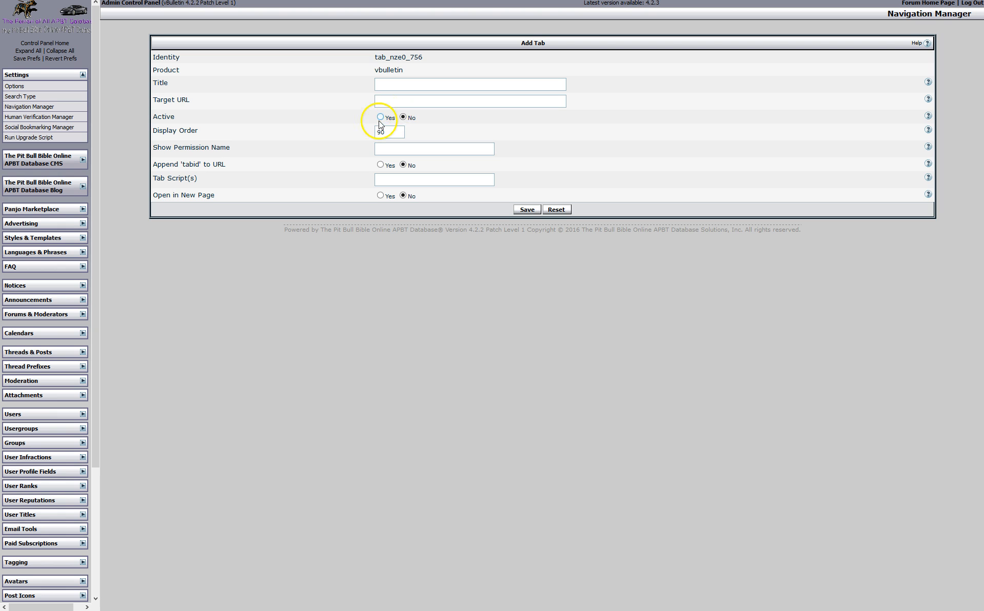
left_click(404, 118)
left_click(49, 106)
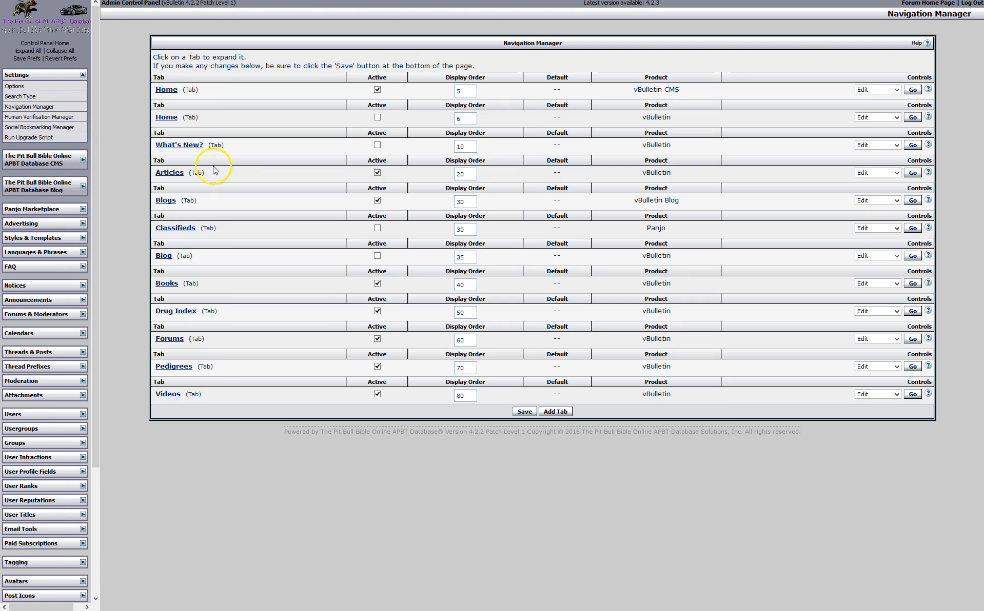
Compare the tab list with the live forum's navbar and come back to the Navigation Manager
key("F11")
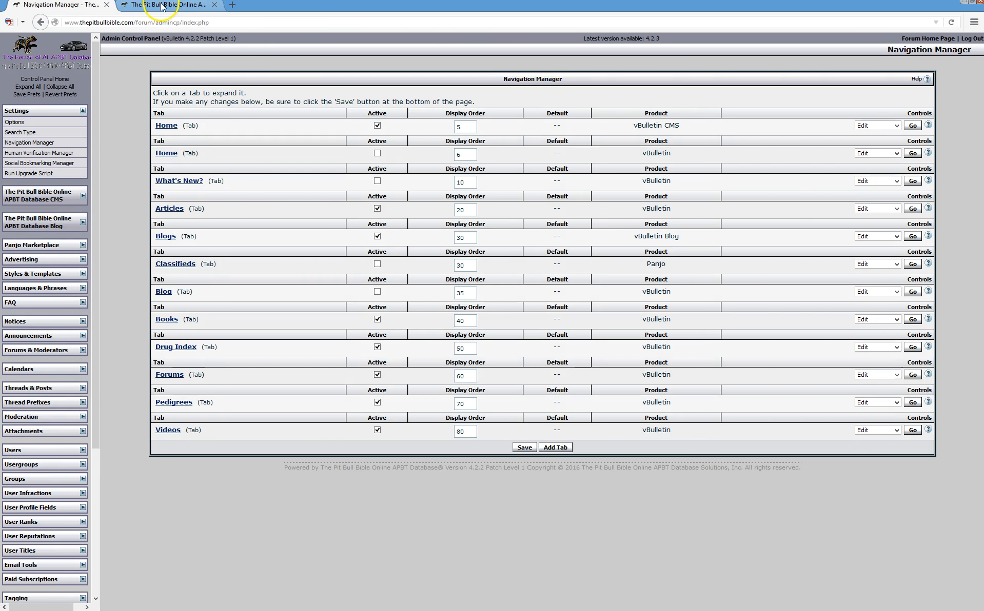
left_click(162, 6)
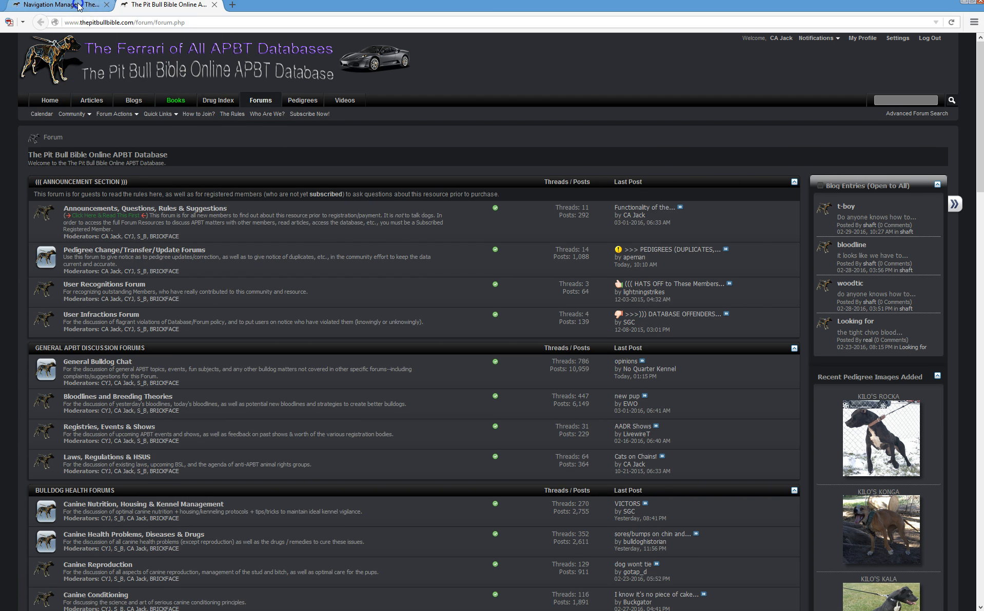
left_click(77, 7)
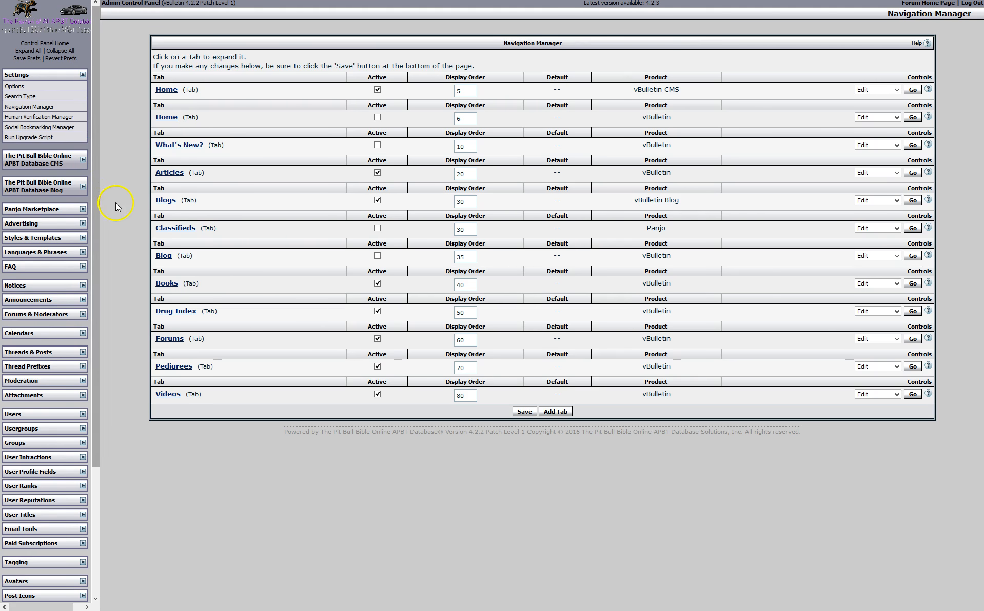
Expand the Articles tab, view its Controls options, and edit Our Mission's display order to 6
left_click(173, 176)
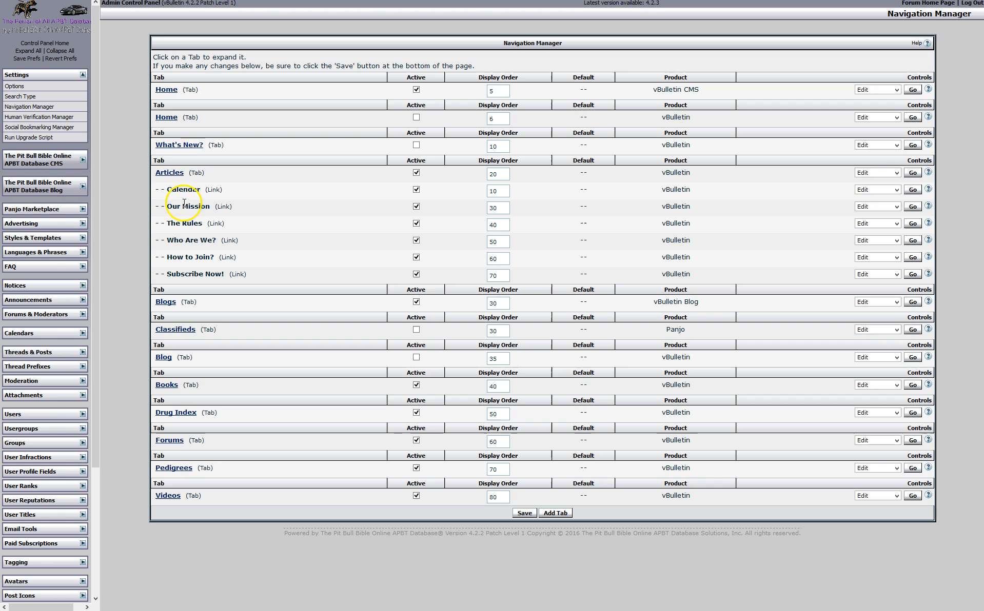
left_click(896, 174)
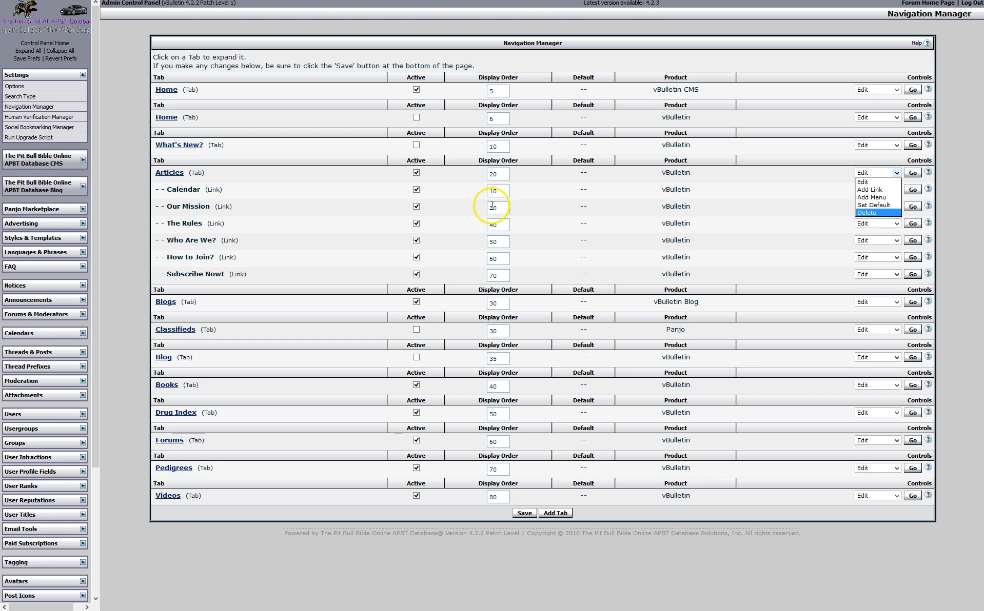
left_click_drag(491, 208, 494, 208)
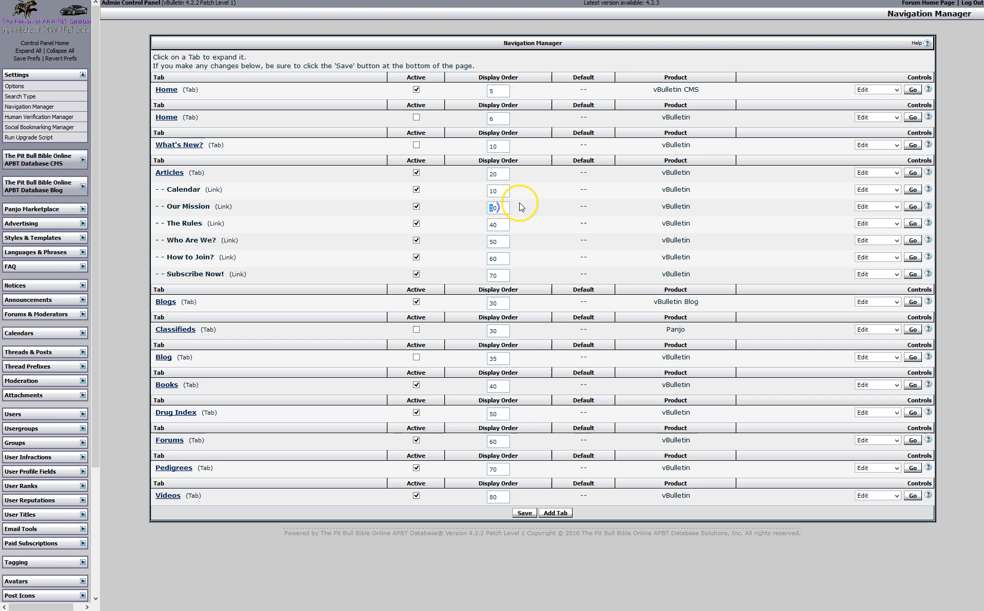
type("69")
left_click(489, 224)
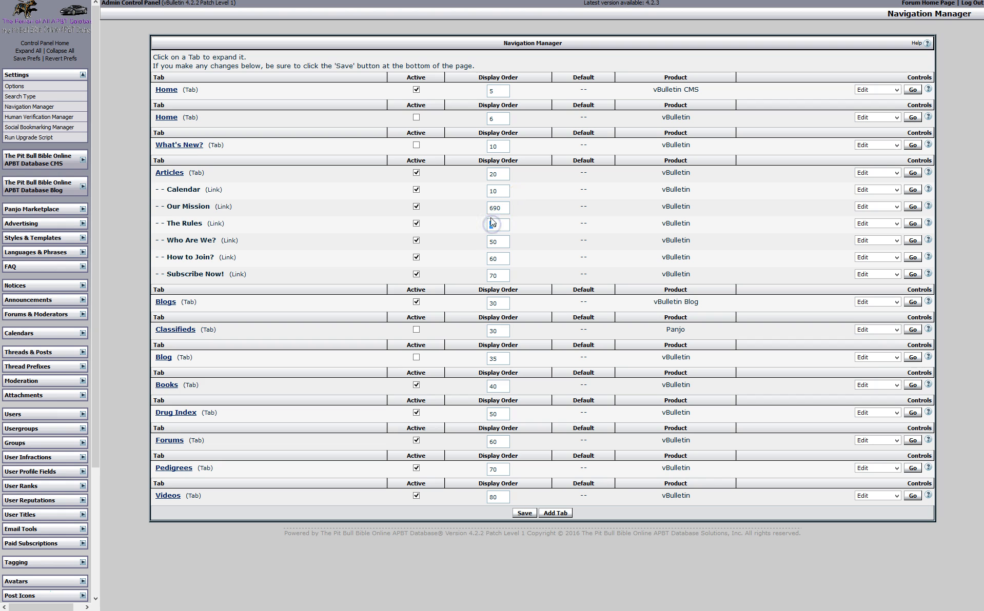
key("BackSpace")
Expand the Blogs tab's links and compare them with the live forum page
left_click(166, 302)
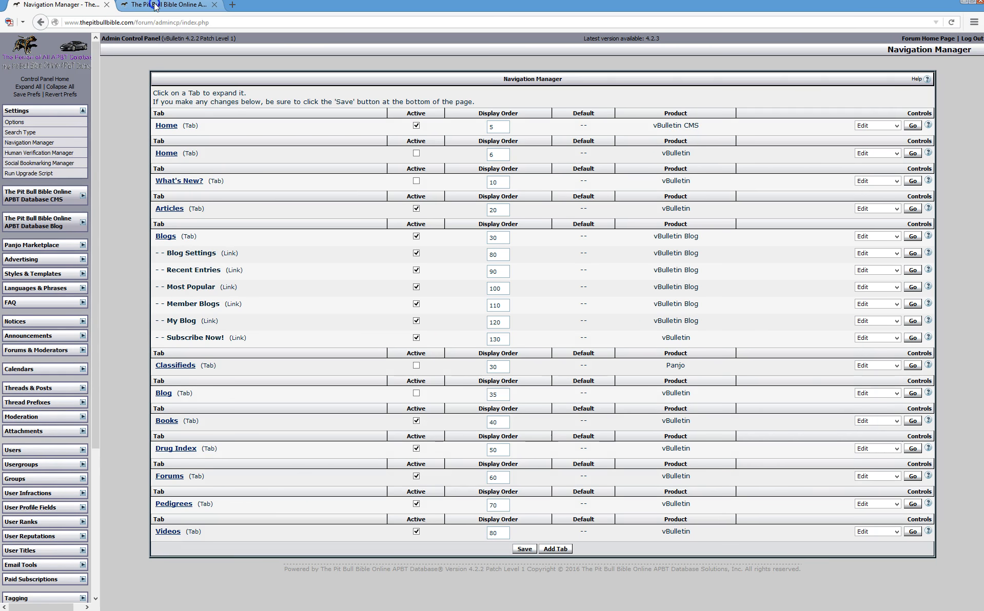
left_click(156, 5)
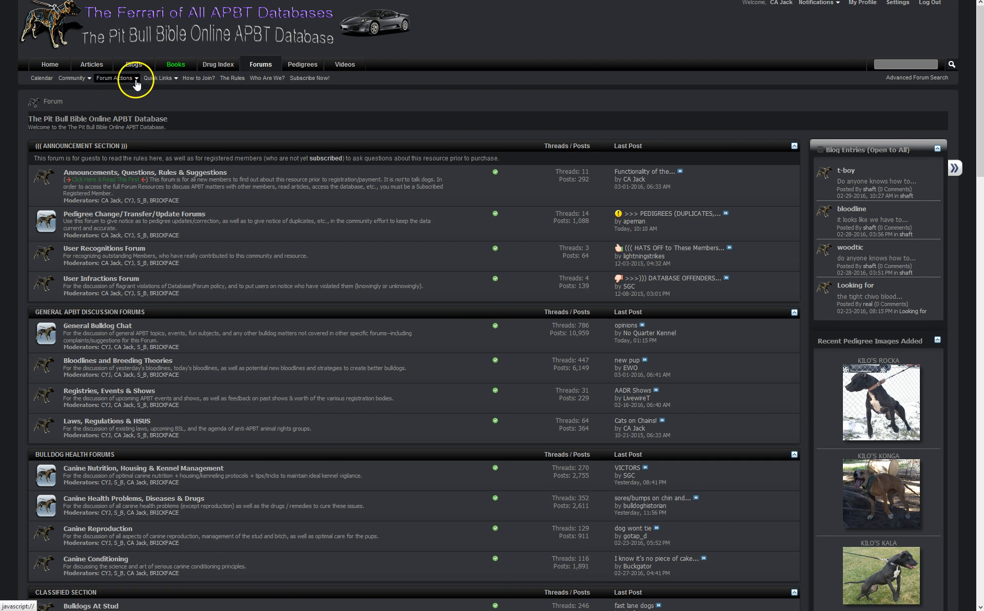
mouse_move(185, 2)
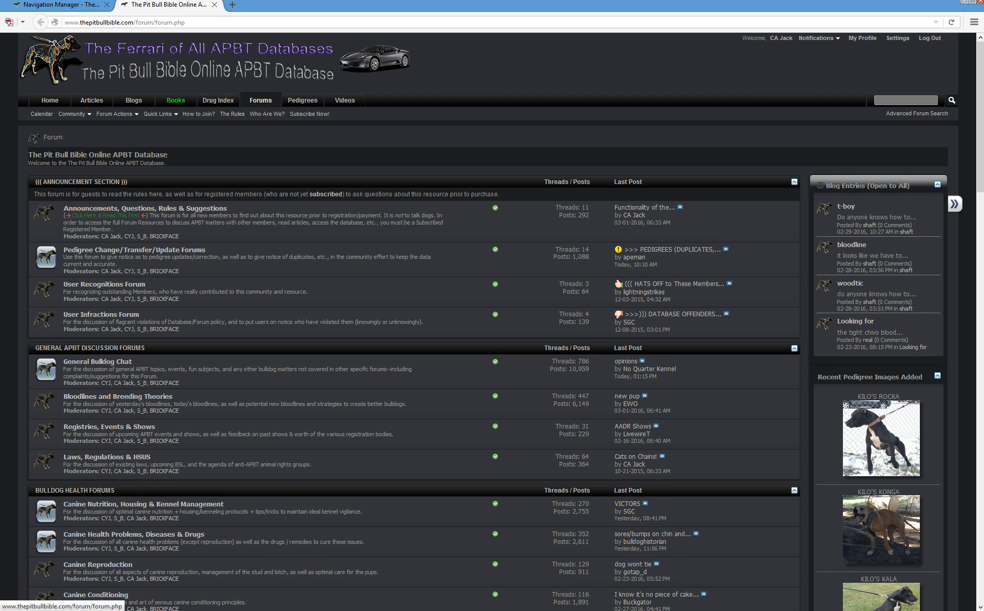
left_click(90, 7)
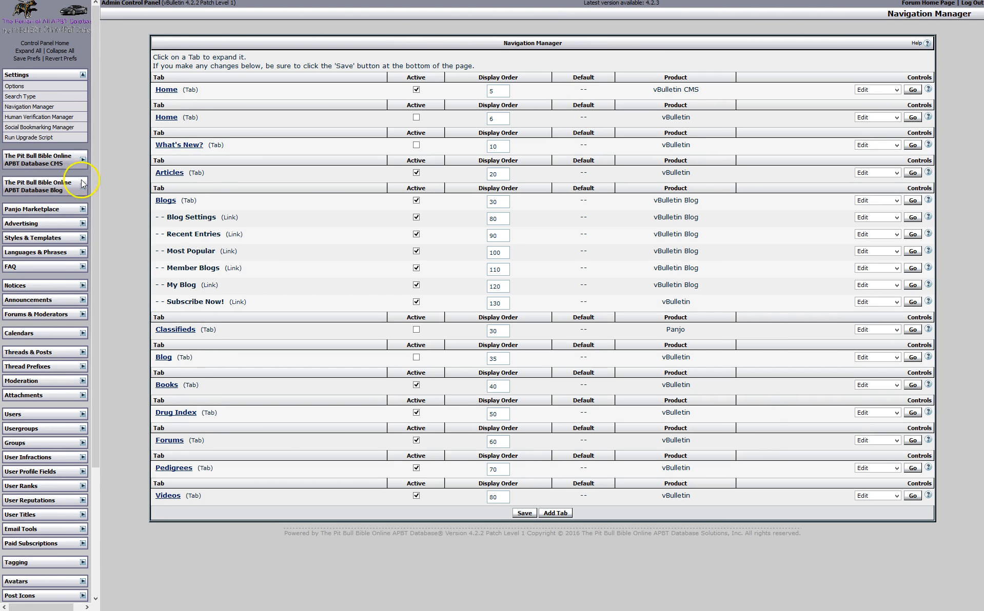
Review the reCAPTCHA human verification options, then open the Social Bookmarking Manager
left_click(59, 117)
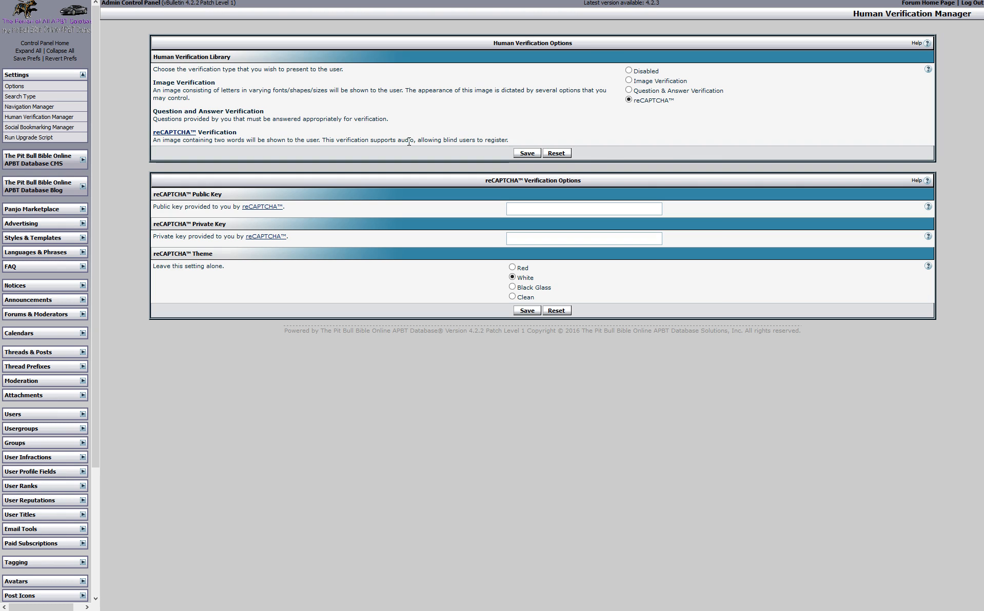
key("F11")
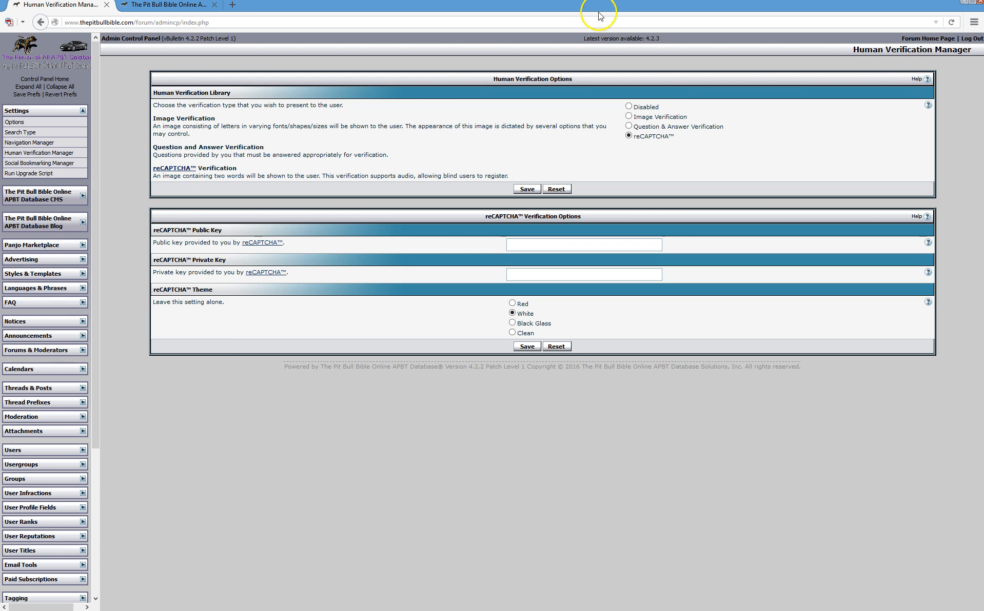
key("F11")
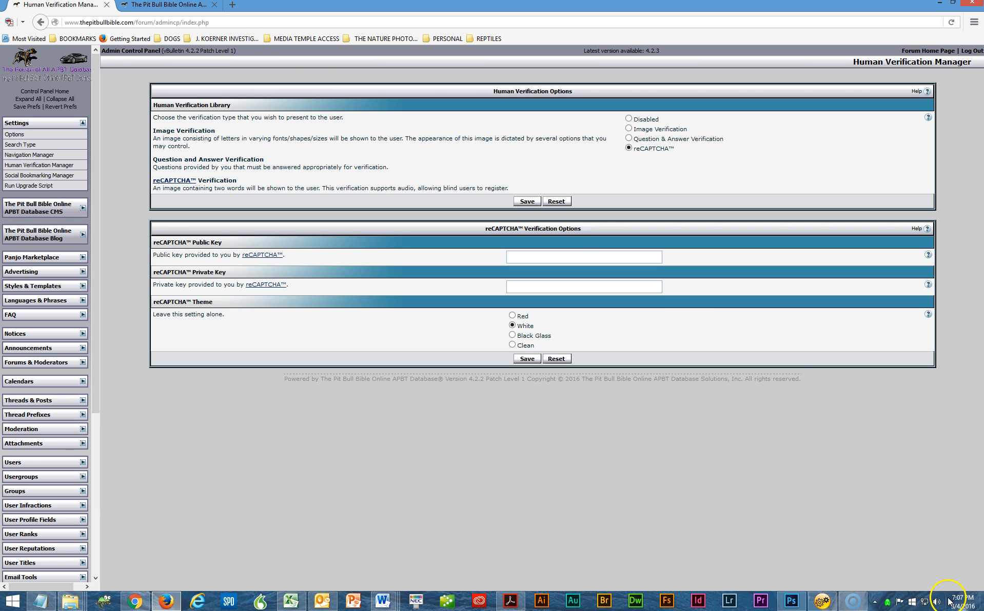
mouse_move(968, 603)
key("F11")
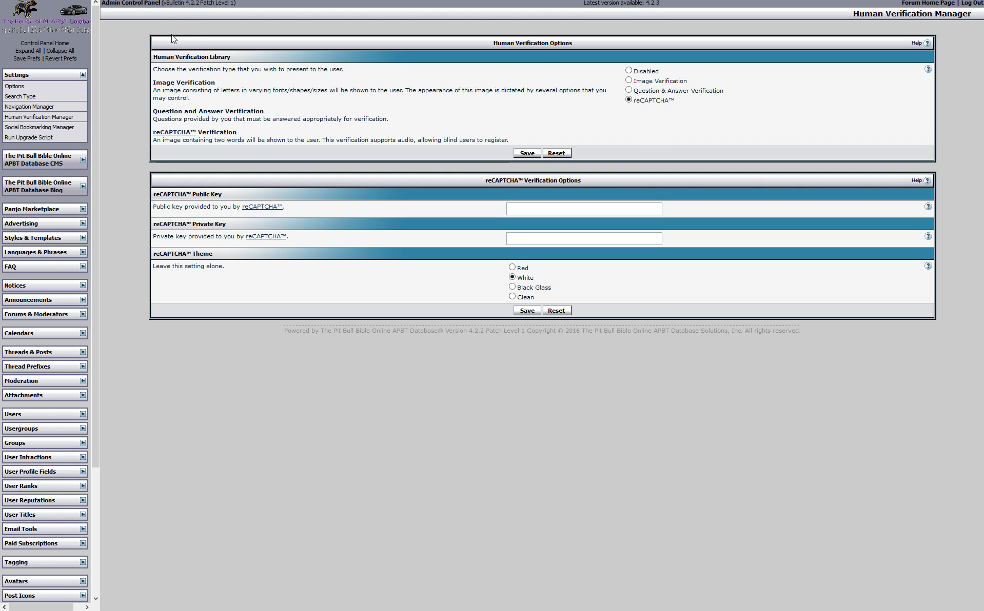
key("F11")
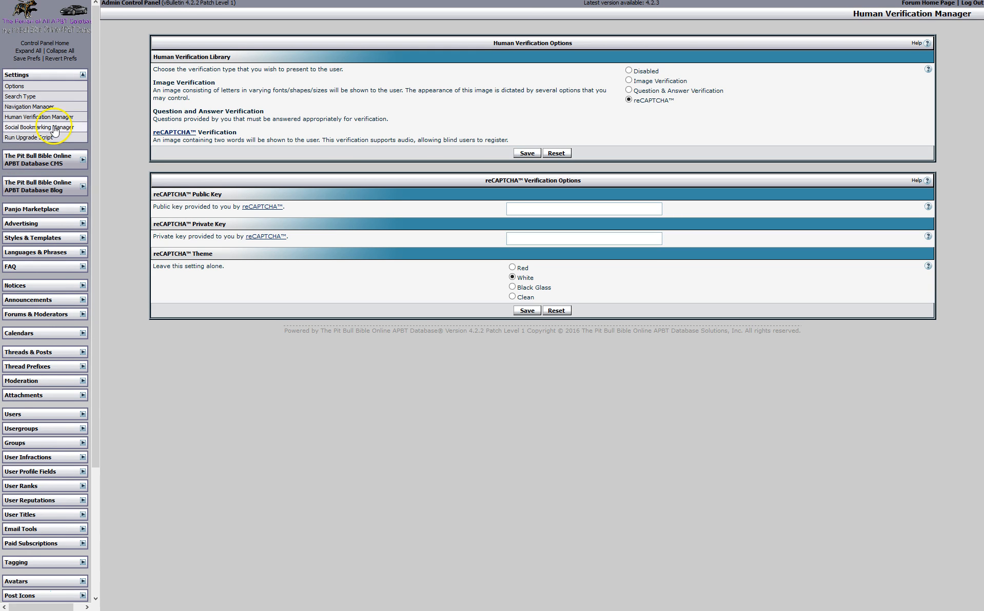
left_click(55, 128)
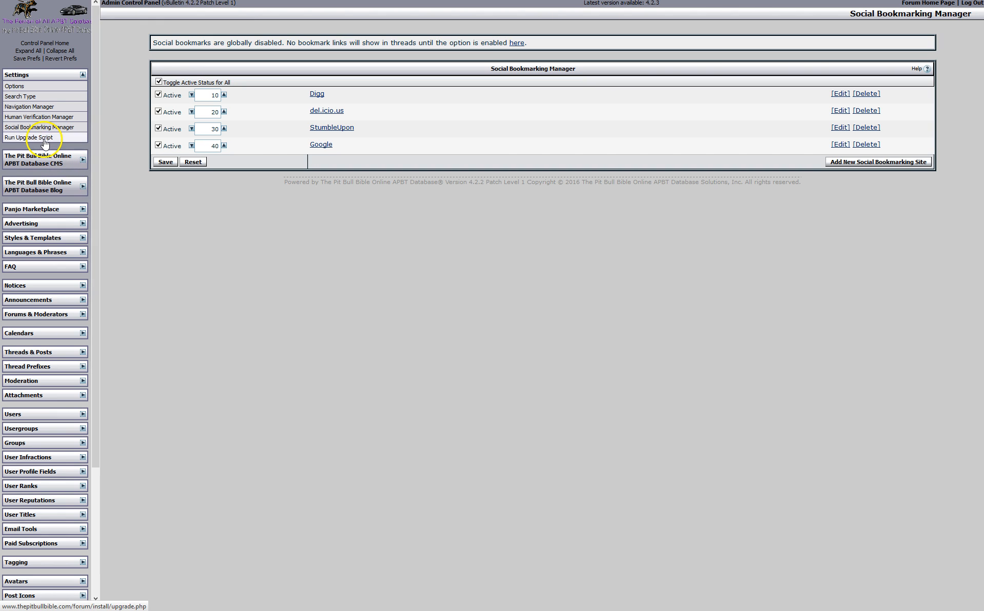
Expand 'The Pit Bull Bible Online APBT Database CMS' group and open Content Manager
left_click(83, 161)
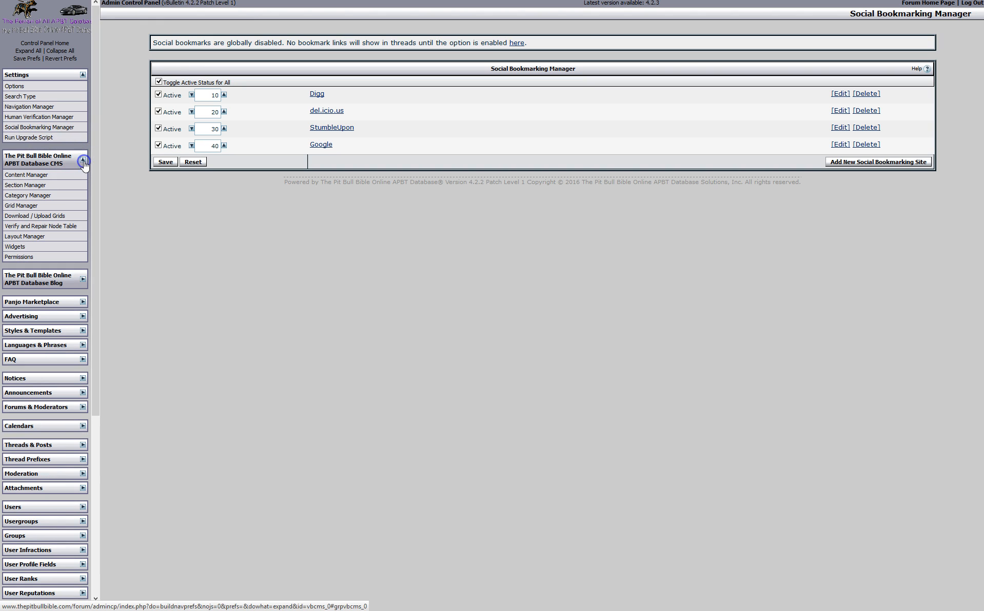
left_click(43, 177)
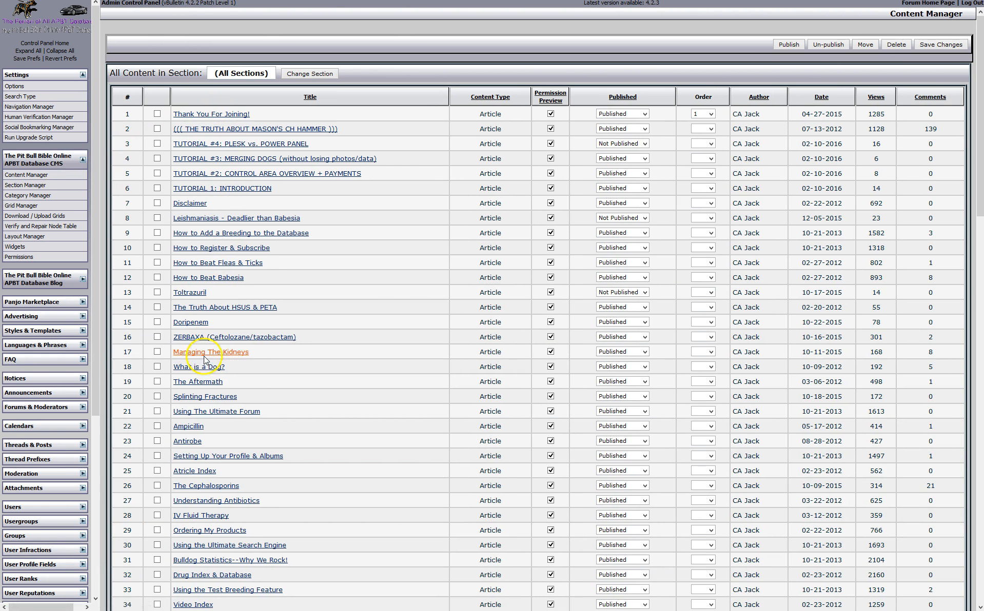
Change TUTORIAL #4: PLESK vs. POWER PANEL from Not Published to Published
scroll(213, 445, "down", 5)
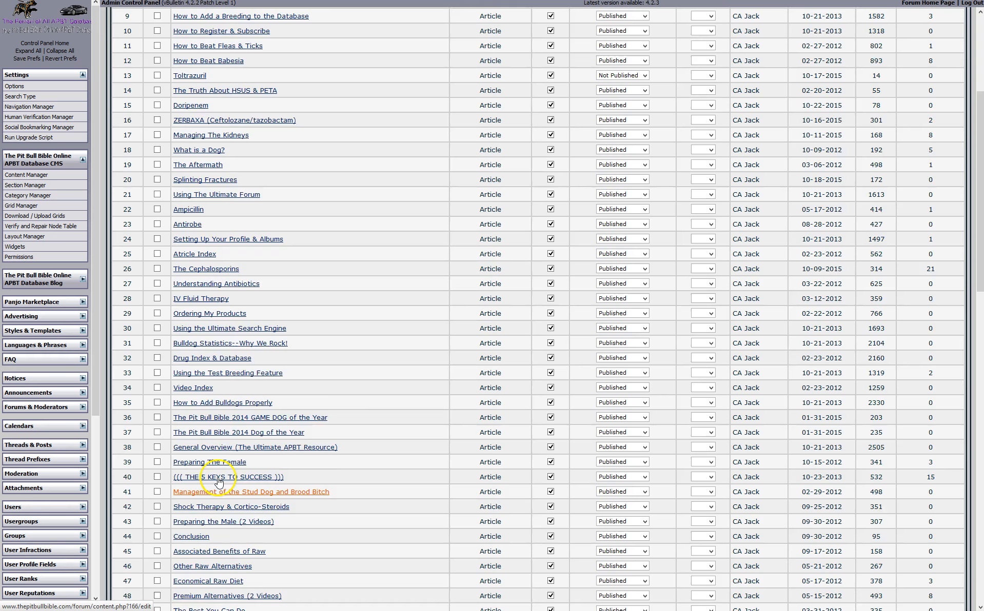
scroll(219, 482, "up", 5)
left_click(617, 233)
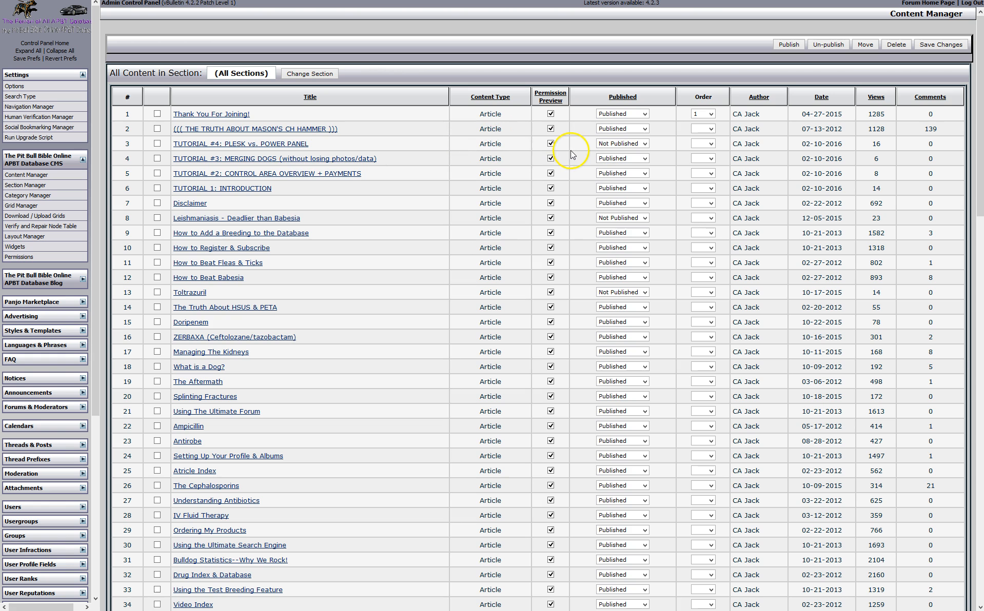
left_click(644, 144)
left_click(642, 157)
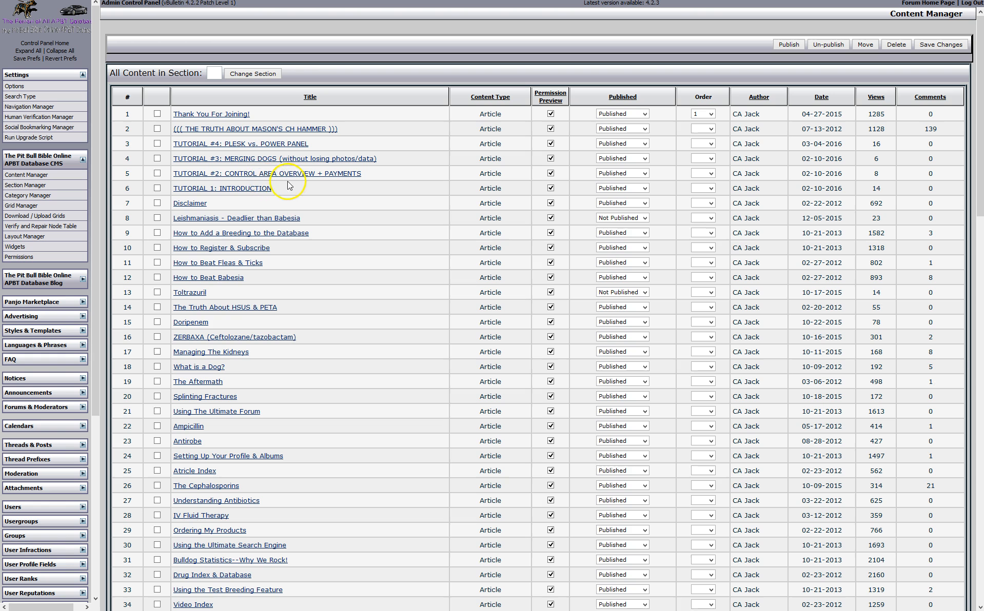
left_click(230, 149)
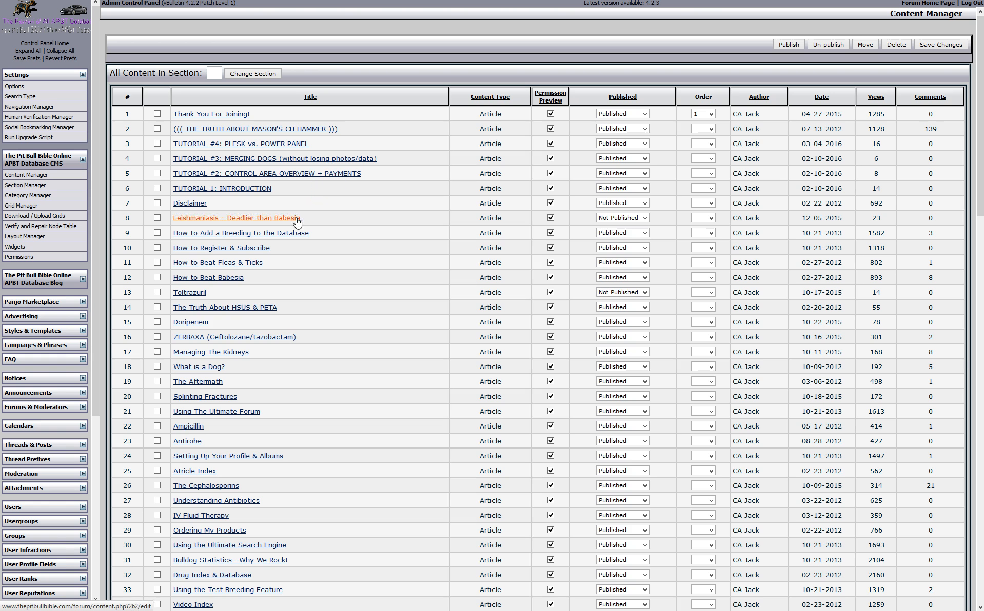
Open the Leishmaniasis - Deadlier than Babesia editor, leaving comments on, date shown and full-article display
left_click(272, 219)
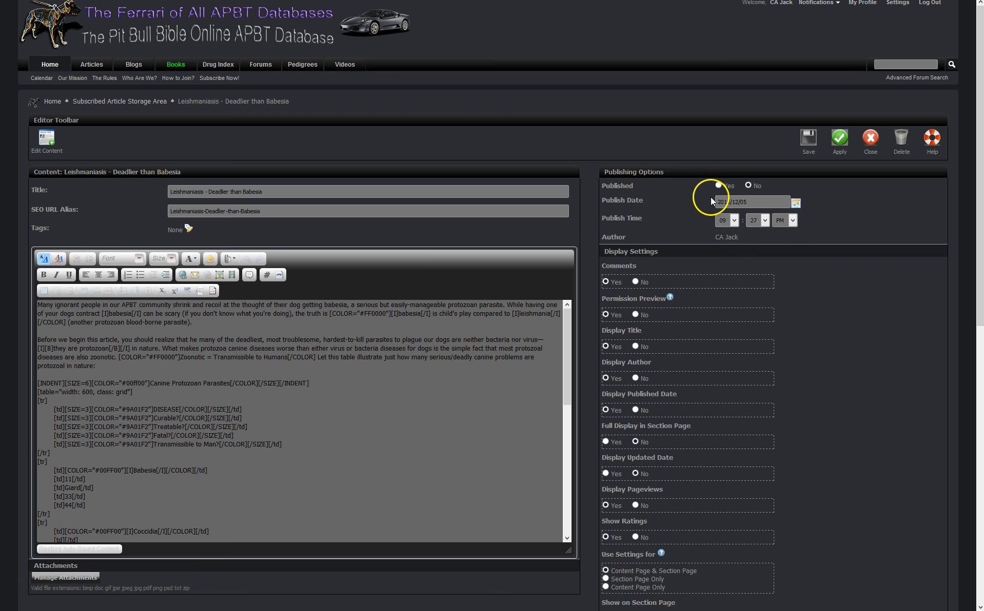
scroll(705, 197, "down", 3)
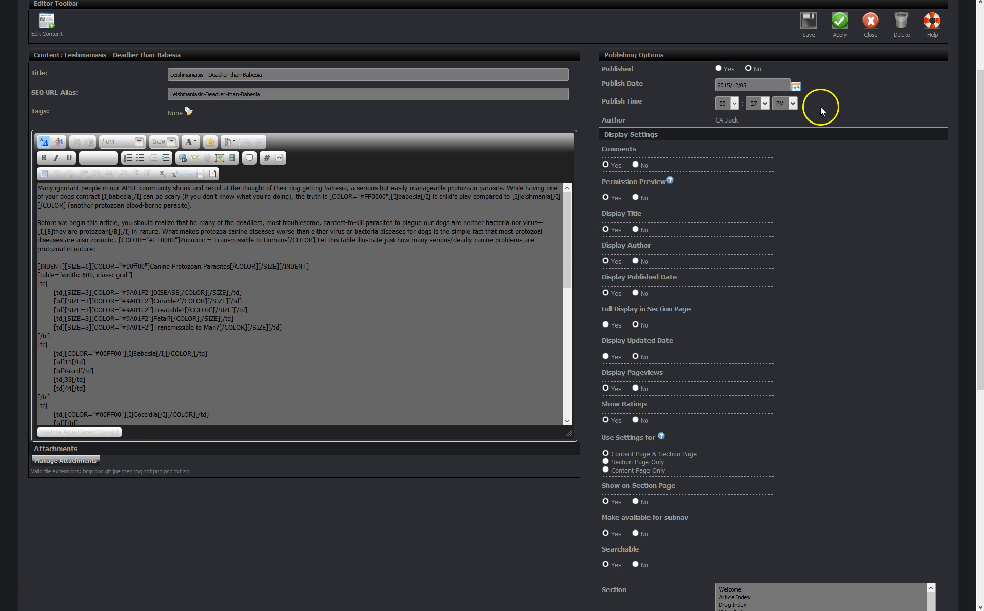
left_click(636, 165)
left_click(605, 165)
left_click(609, 293)
left_click(607, 325)
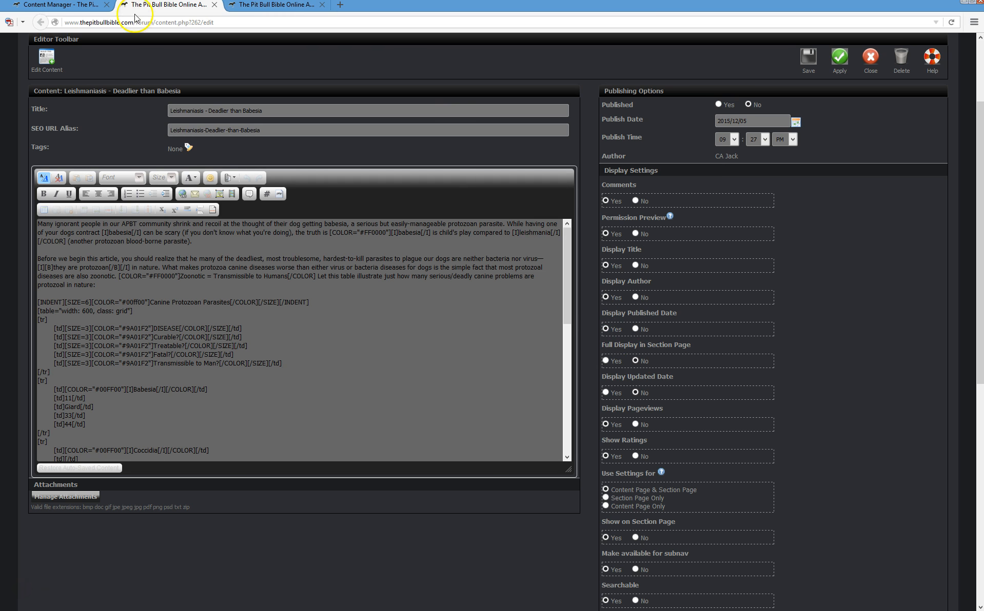
left_click(66, 6)
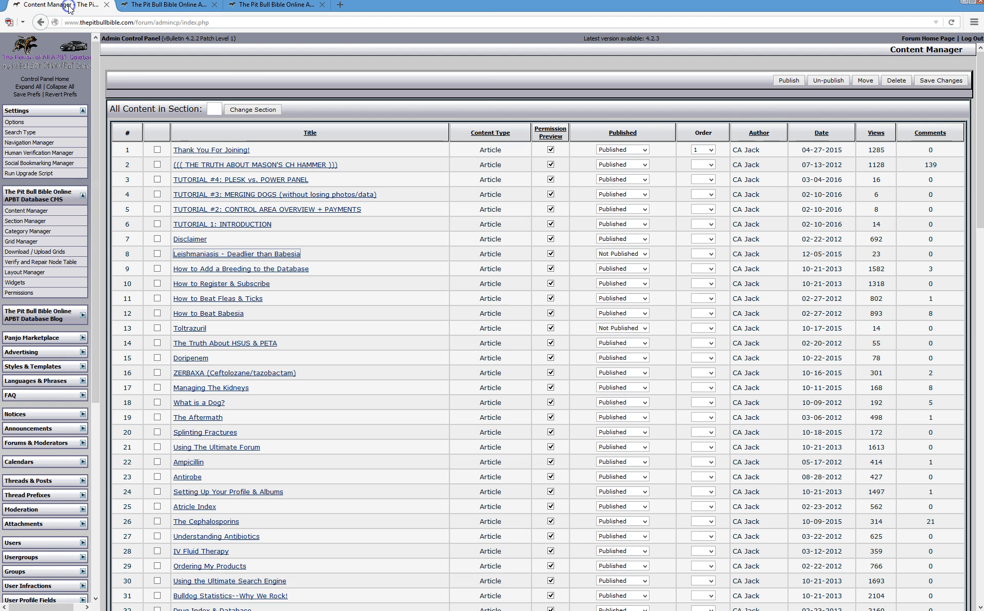
left_click(134, 6)
View the TUTORIAL #4 article on the site and go to the Administrator Tutorial Section
left_click(85, 7)
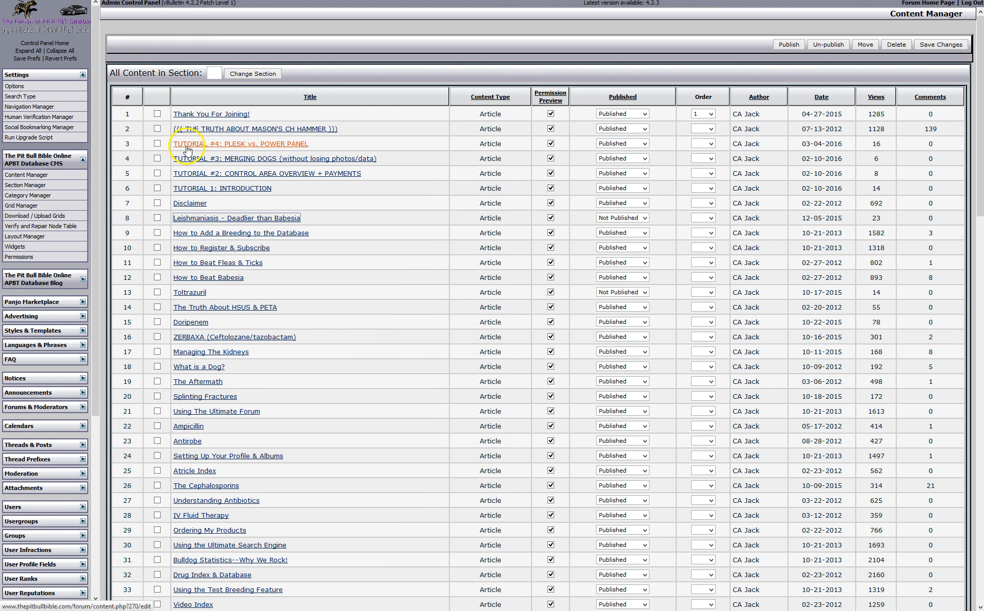
left_click(195, 148)
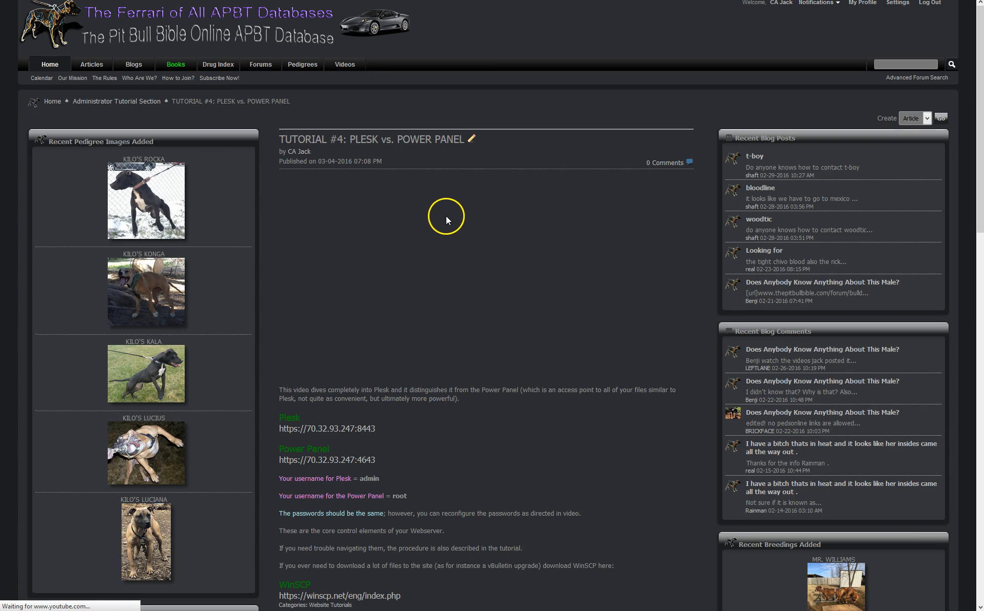
left_click(137, 102)
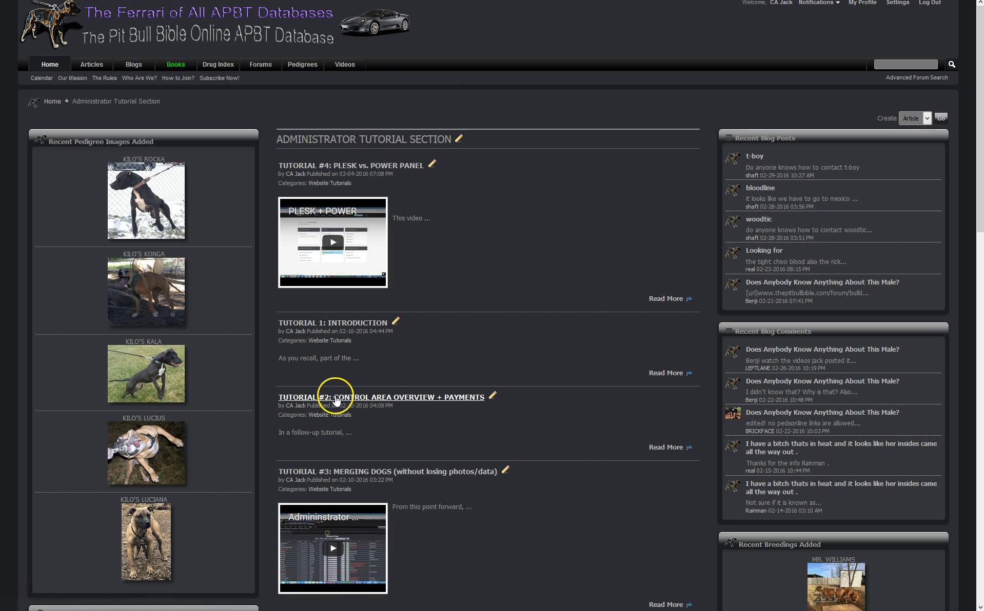
Read Tutorial 1: Introduction, then go back to the tutorial section list
scroll(342, 395, "down", 1)
scroll(342, 394, "down", 2)
scroll(369, 377, "up", 4)
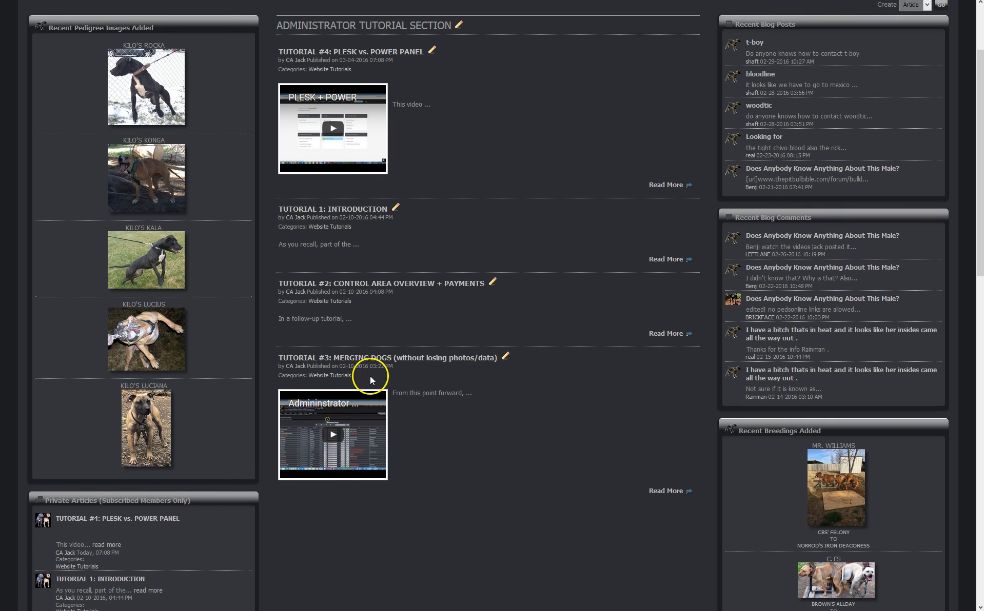
left_click(365, 324)
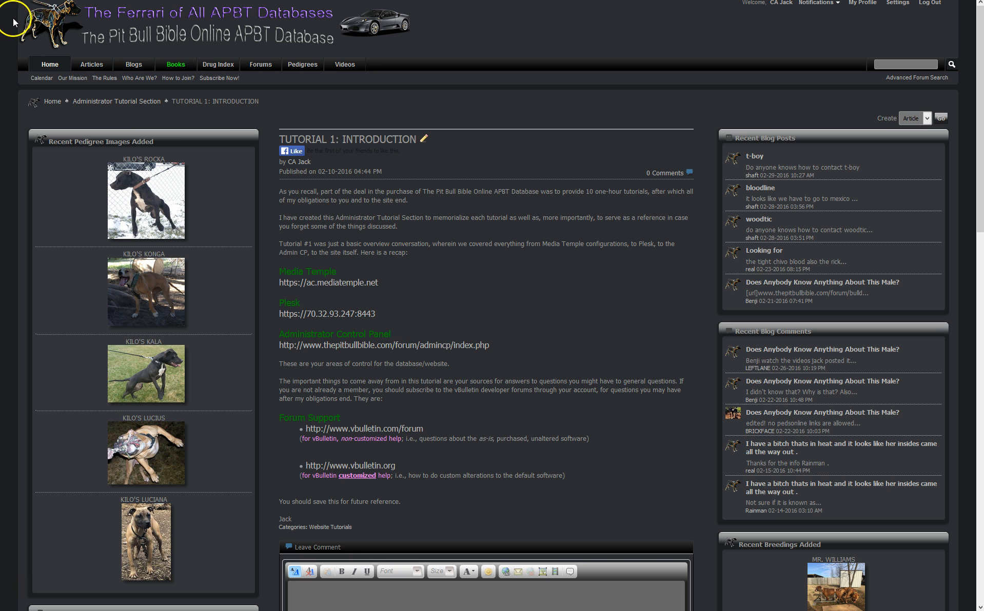
mouse_move(14, 1)
left_click(45, 22)
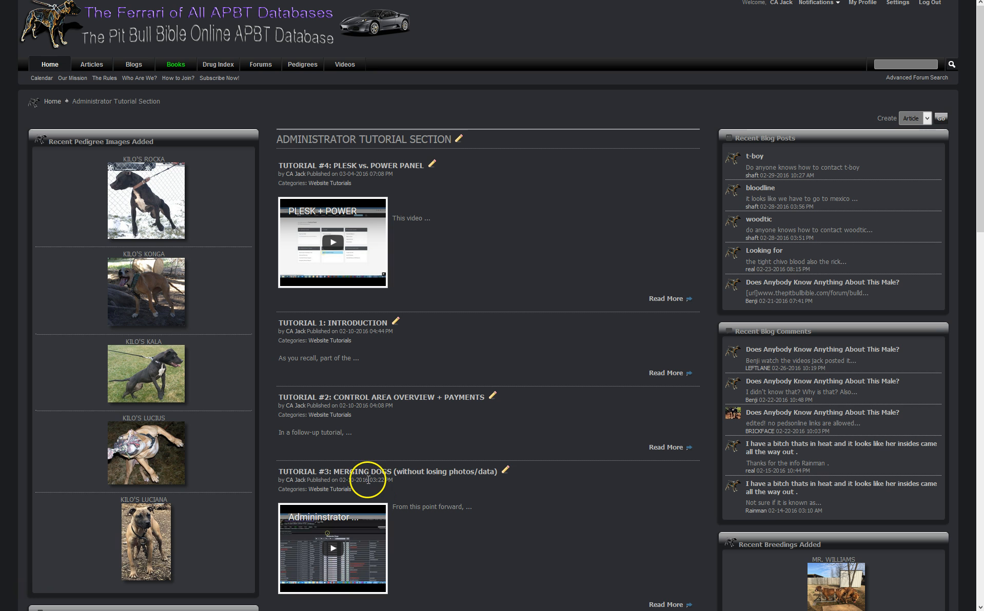
Set TUTORIAL #4: PLESK vs. POWER PANEL's publish date to 2016/02/10 at 03:19 PM and save
left_click(371, 169)
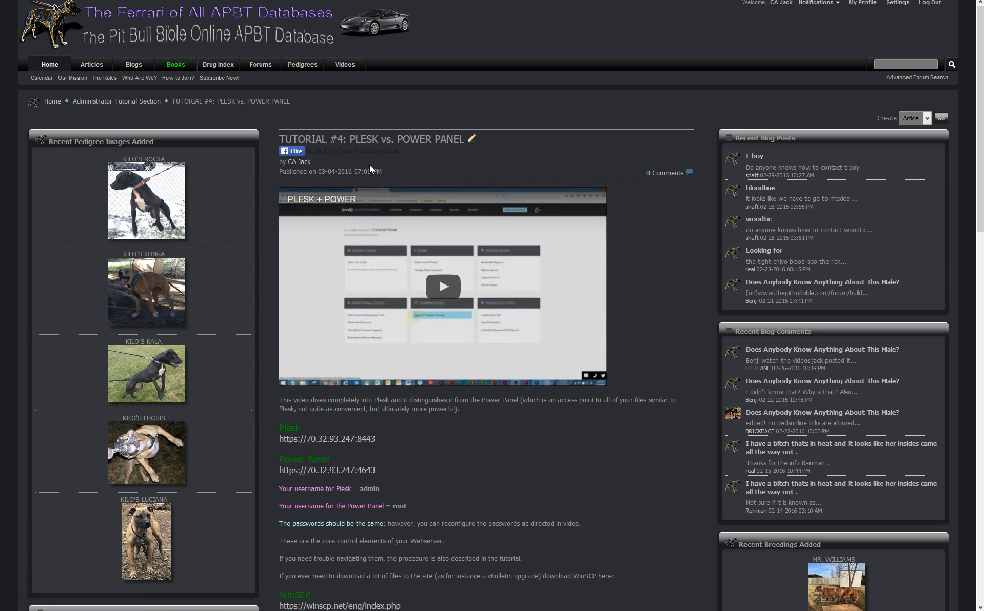
left_click(473, 140)
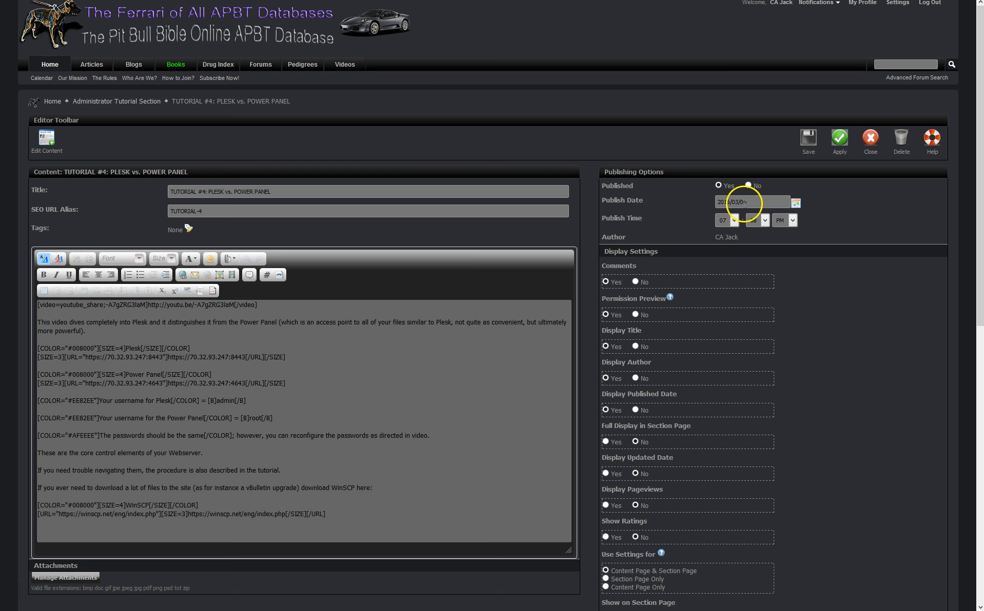
left_click(795, 203)
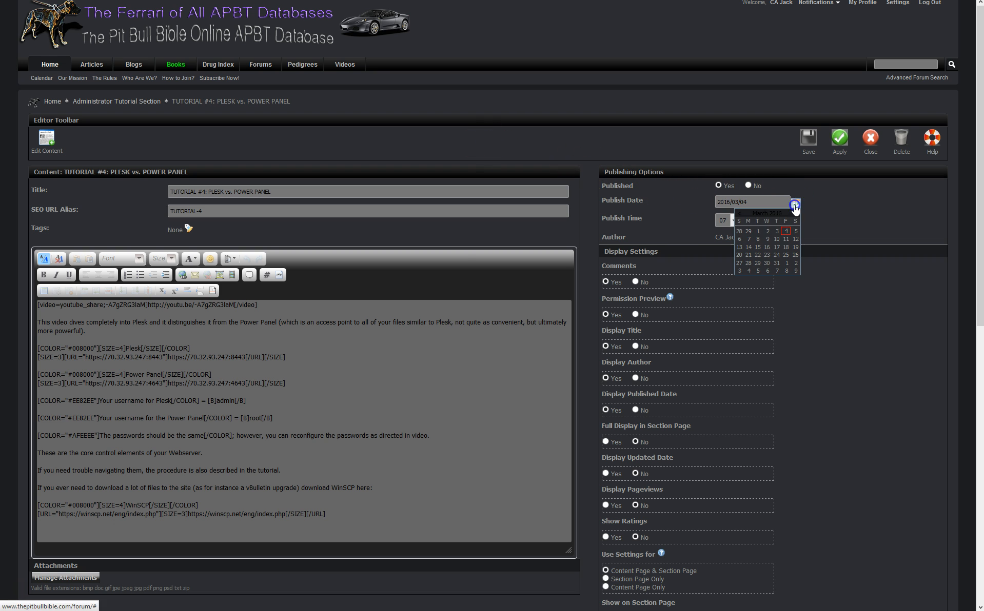
left_click(739, 231)
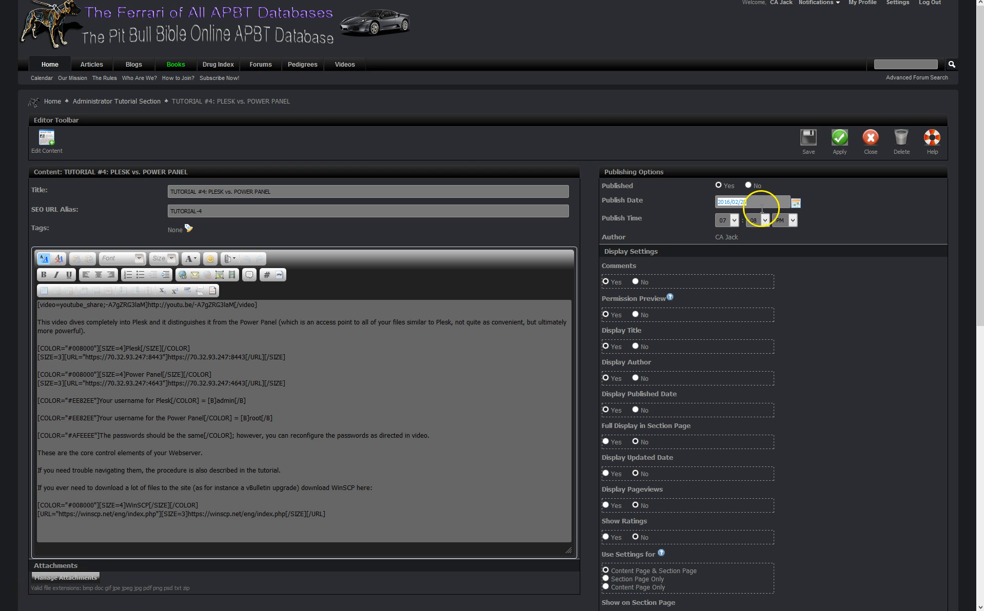
left_click(795, 205)
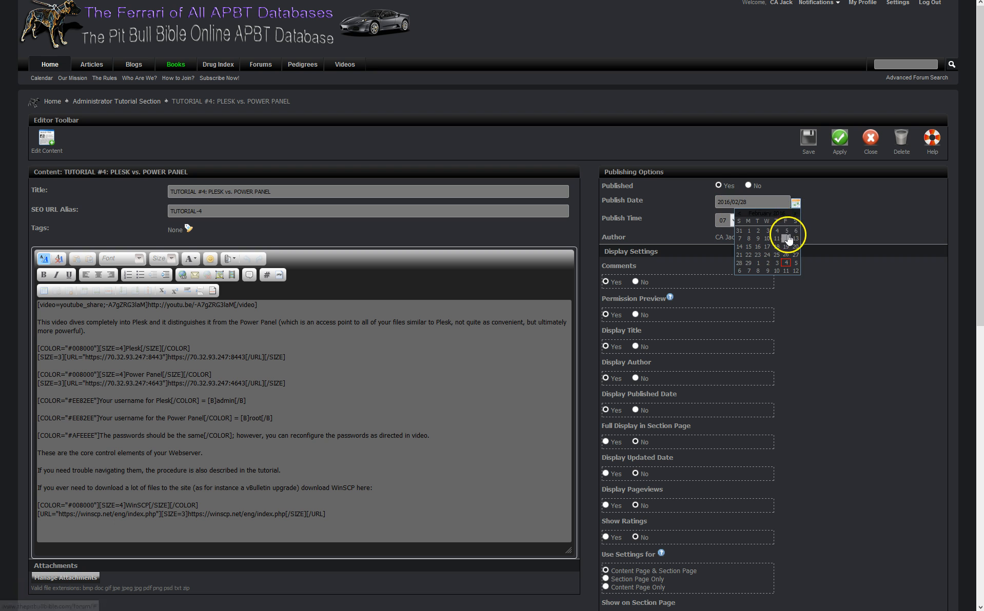
left_click(767, 240)
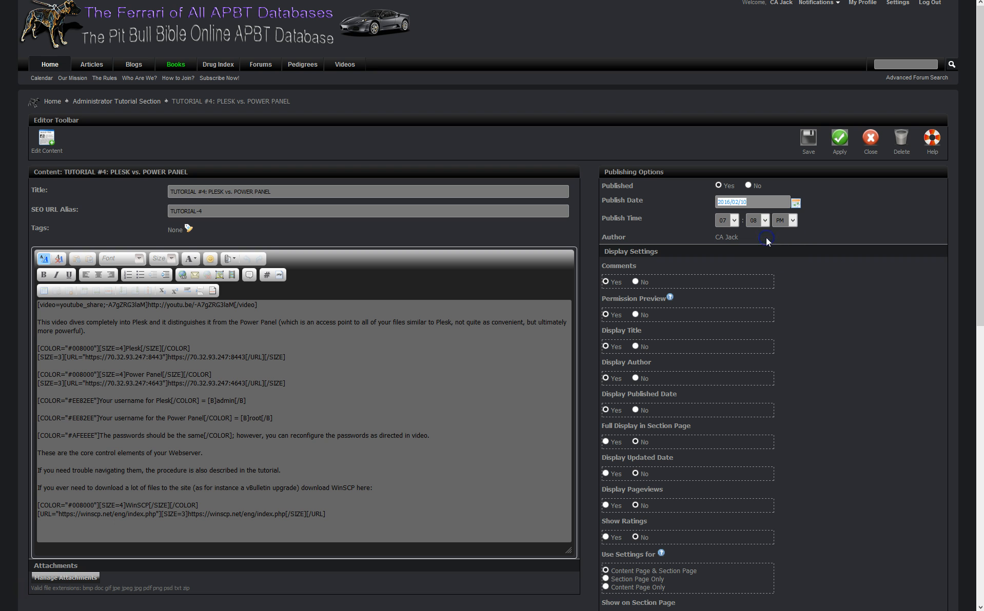
left_click(735, 221)
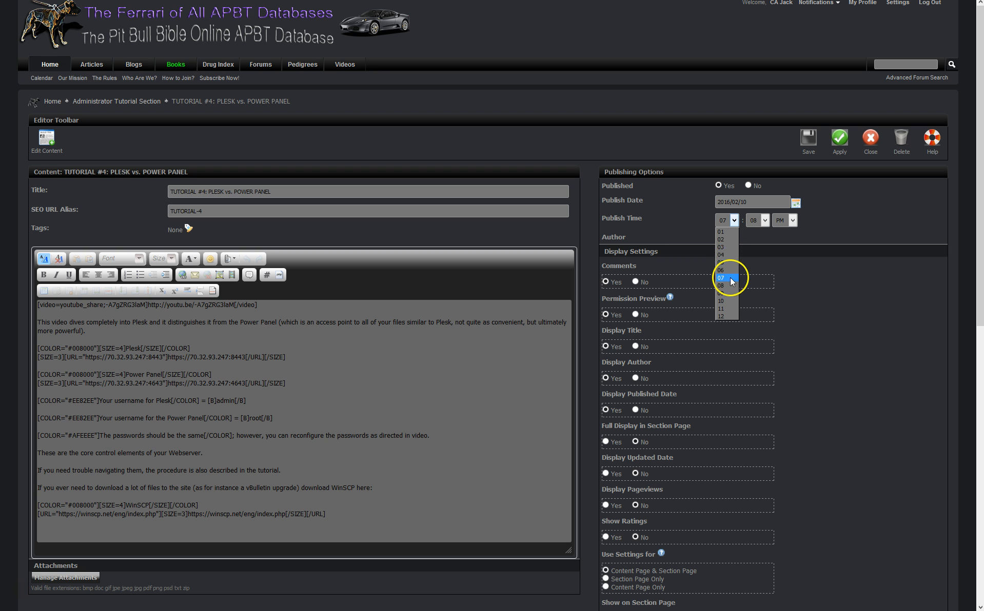
left_click(721, 249)
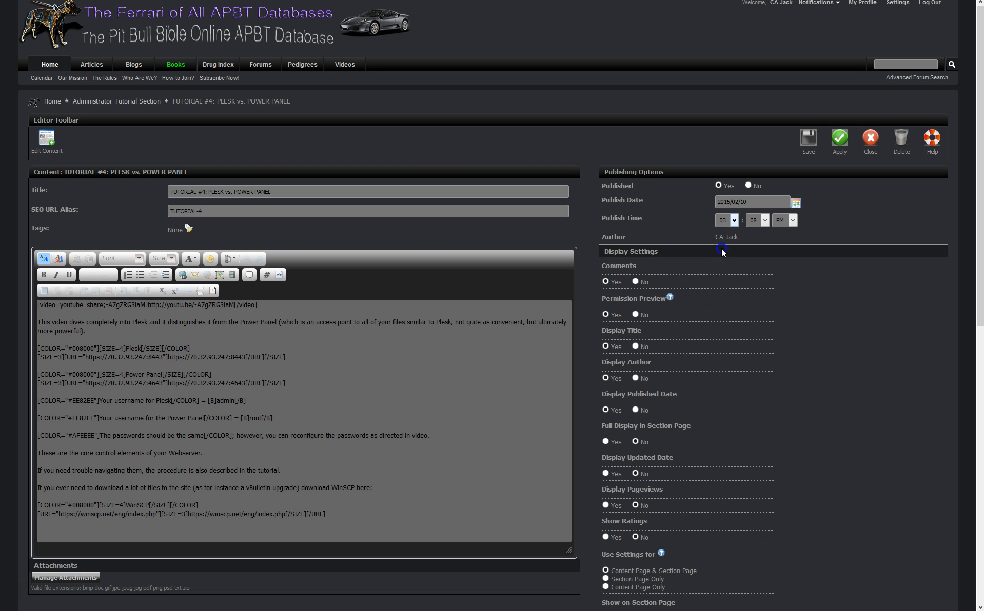
left_click(764, 220)
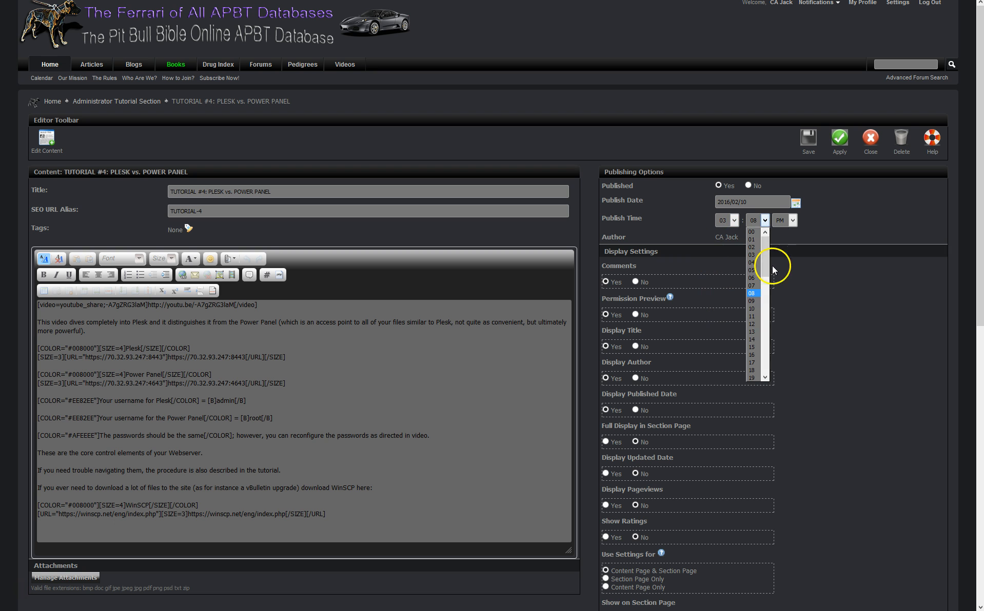
left_click(754, 378)
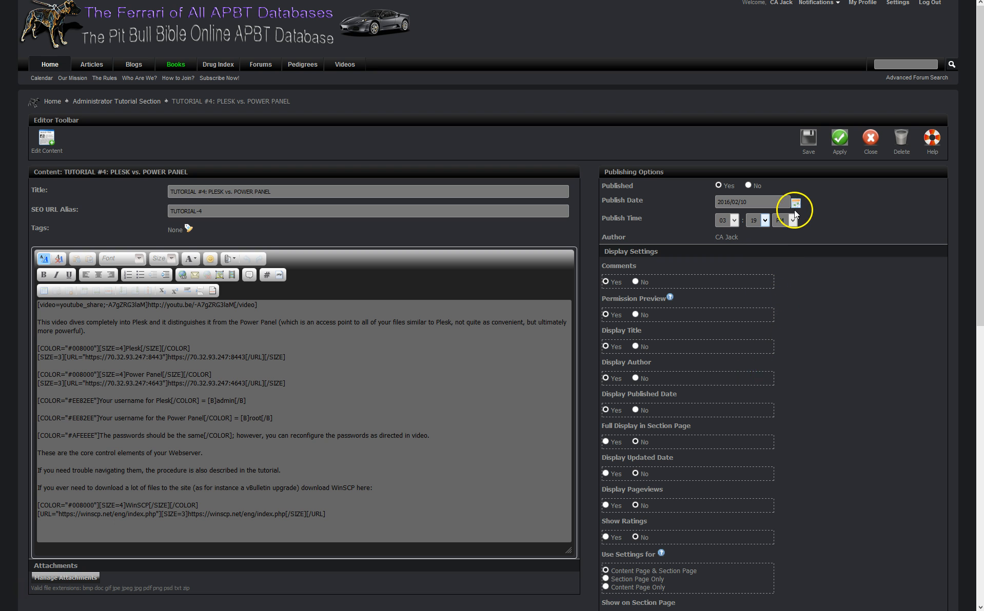
left_click(809, 144)
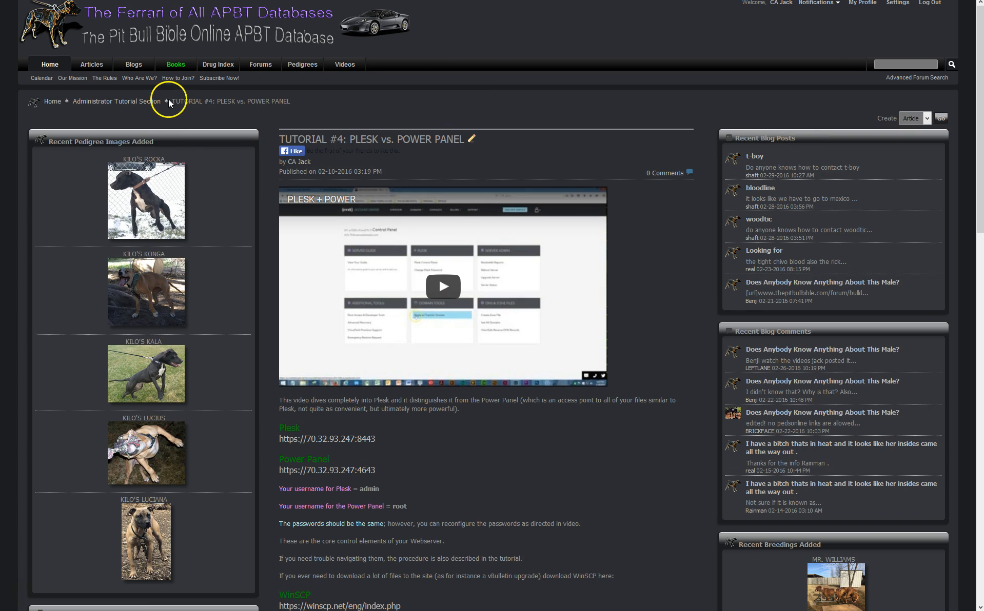
Scroll the Administrator Tutorial Section to check tutorials 1–4 are in order, then switch to Content Manager
left_click(153, 101)
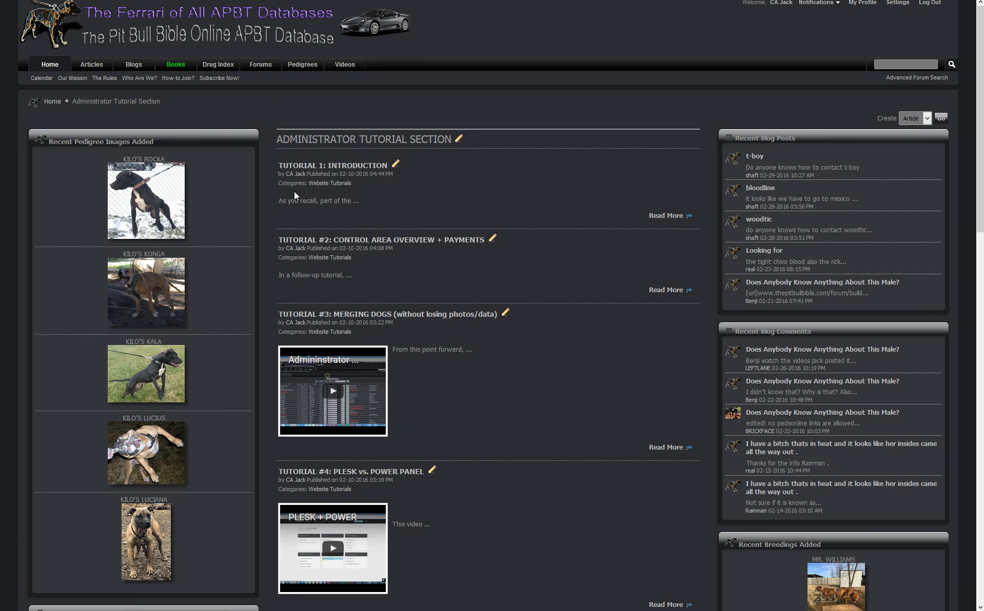
scroll(351, 308, "down", 2)
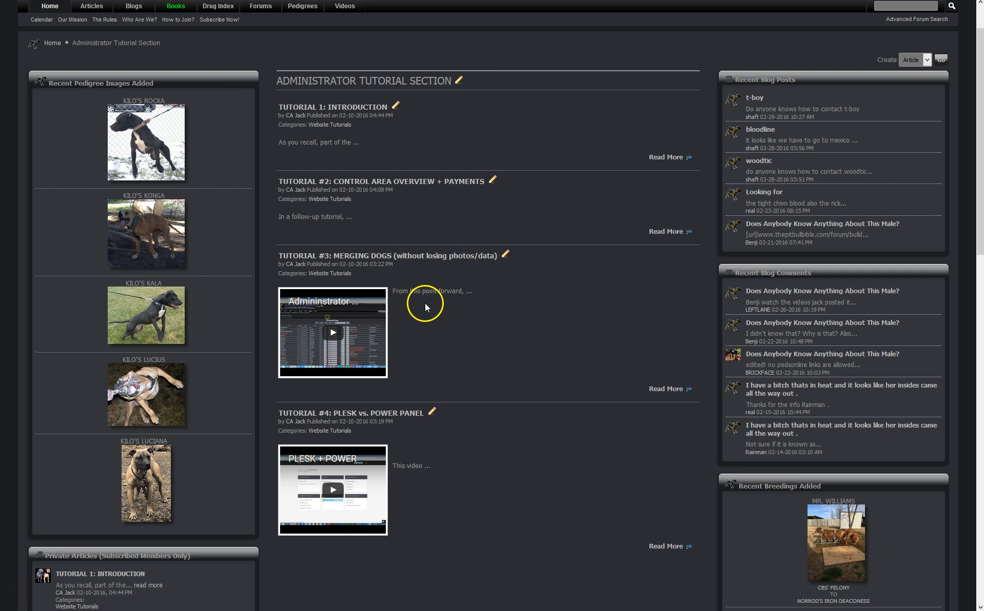
scroll(428, 309, "down", 3)
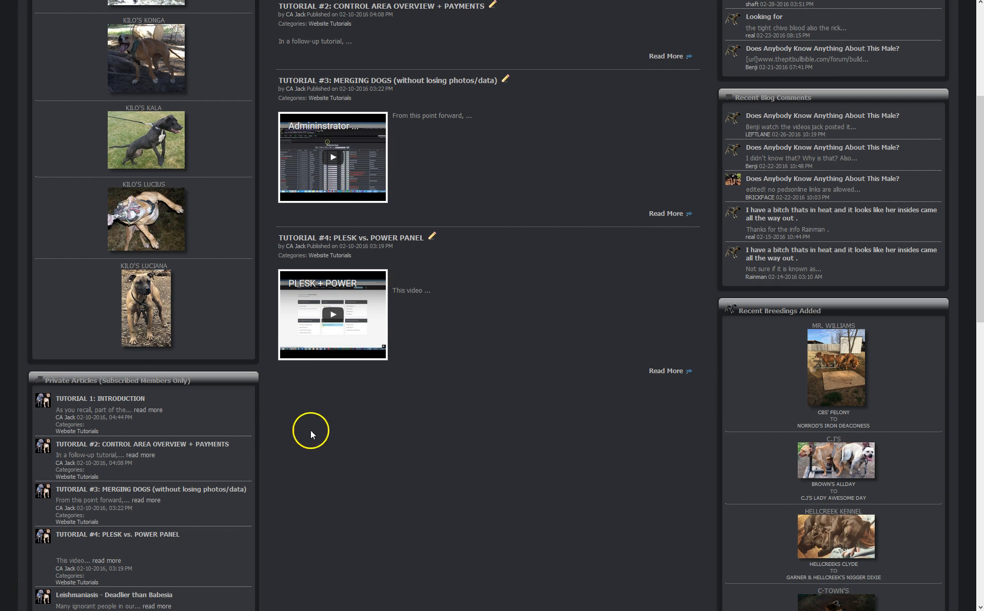
scroll(386, 260, "up", 1)
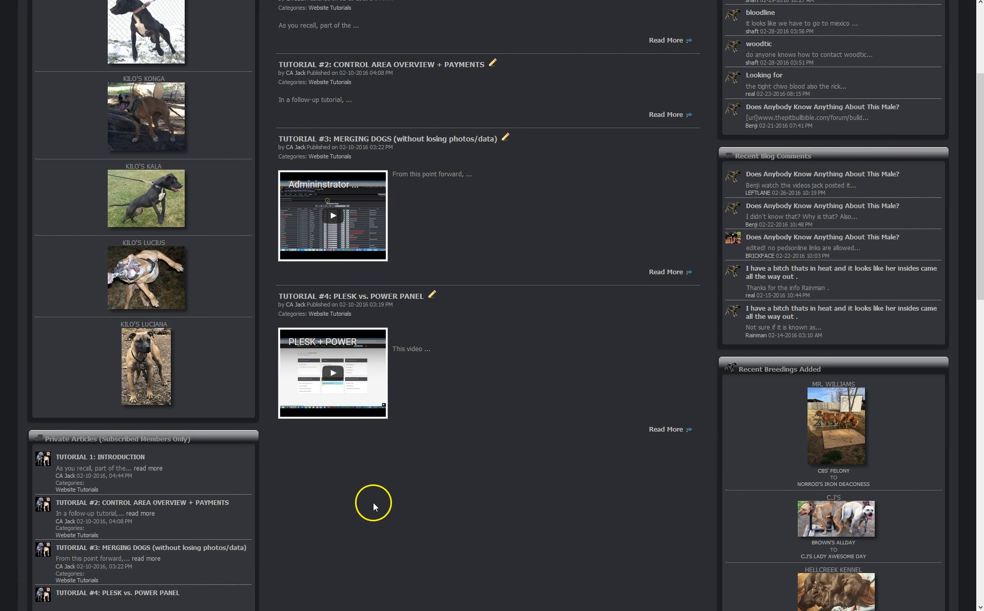
scroll(388, 509, "up", 1)
scroll(325, 132, "up", 2)
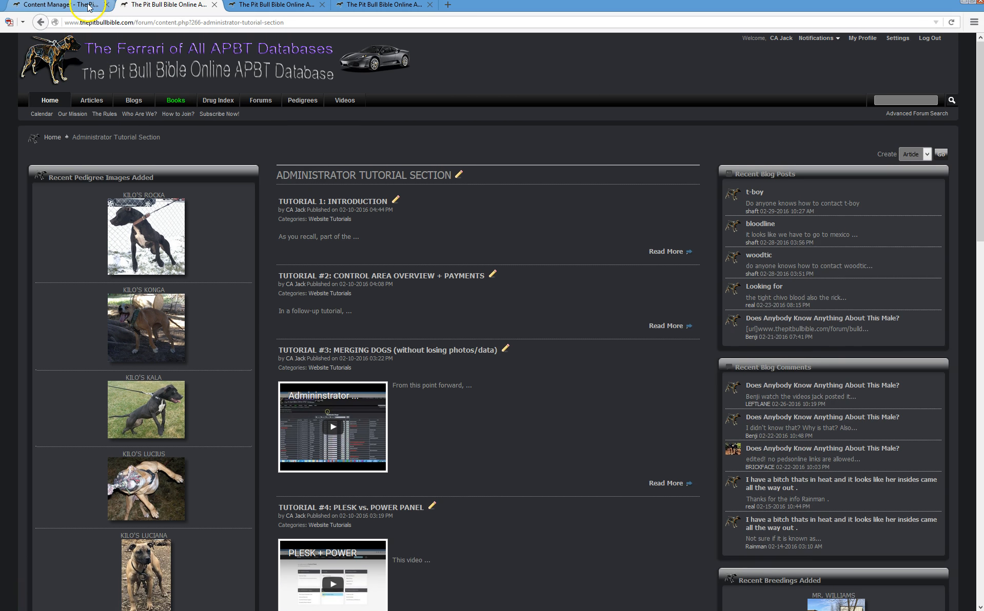
left_click(88, 6)
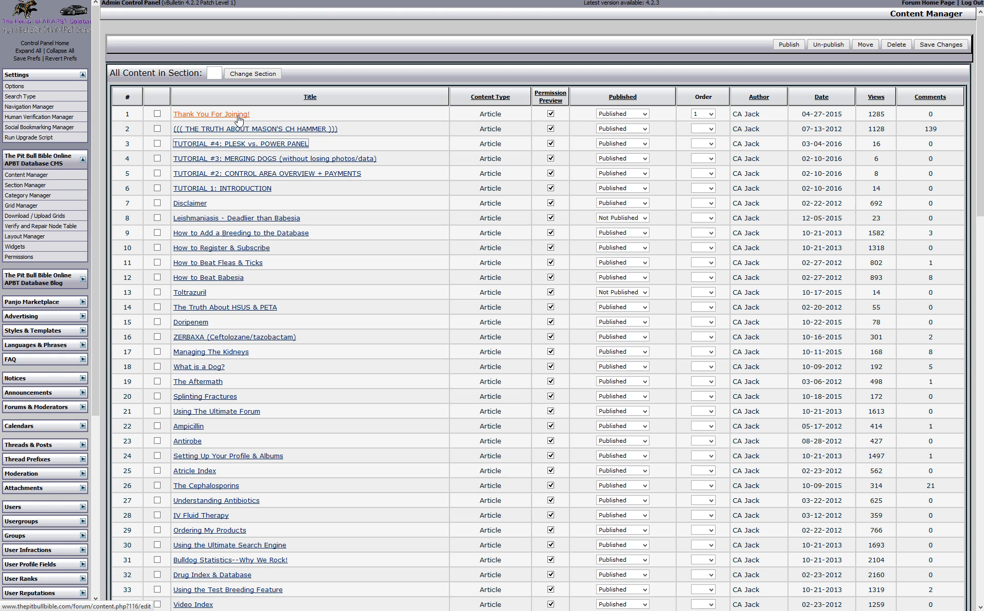
Open the Disclaimer article from Content Manager and save it from the editor toolbar
left_click(190, 204)
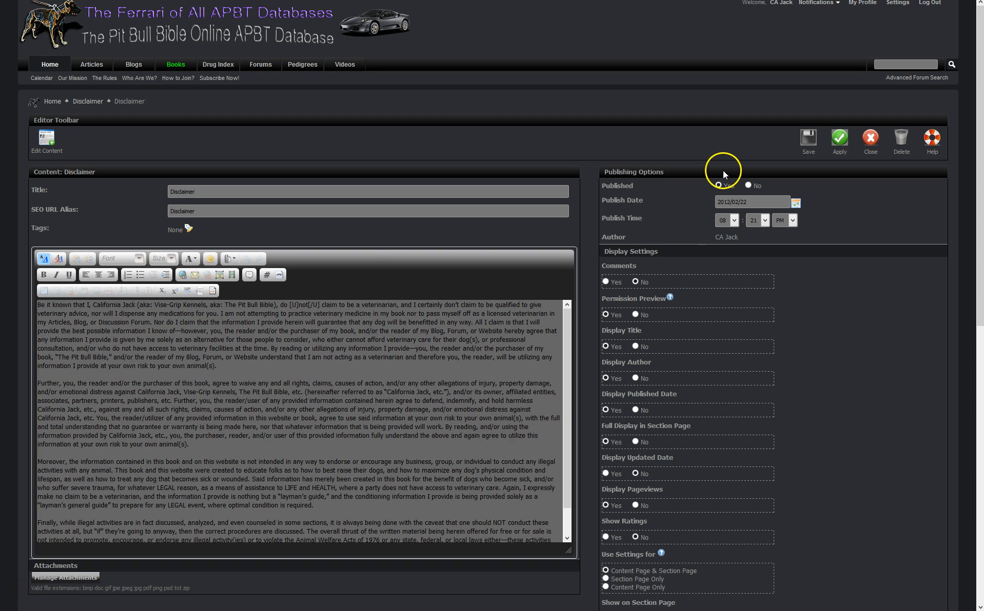
left_click(810, 140)
left_click(807, 142)
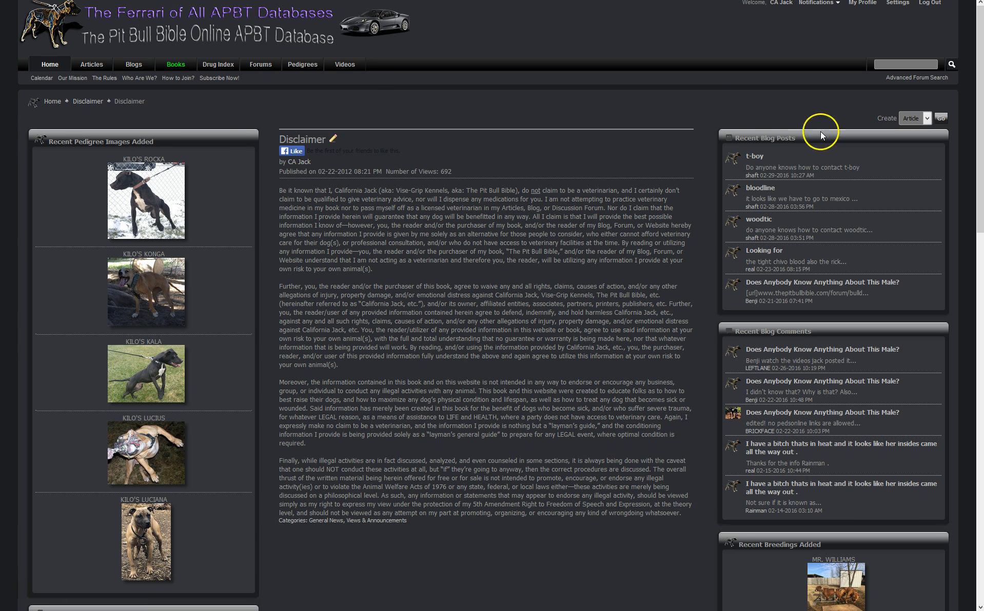
Start a new article titled 'Nedw Article' with body text and permission preview turned off
left_click(939, 118)
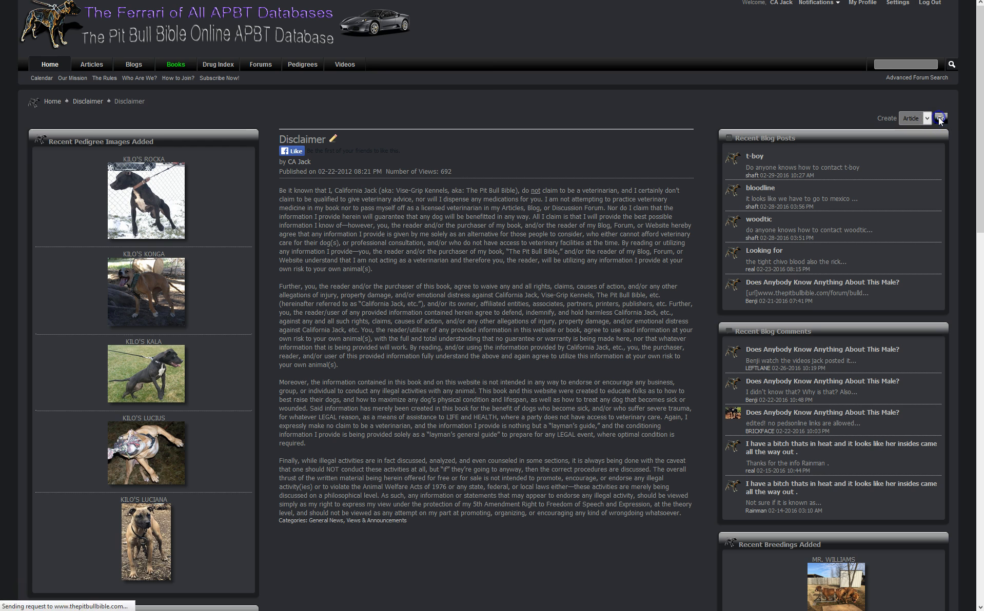
left_click(269, 191)
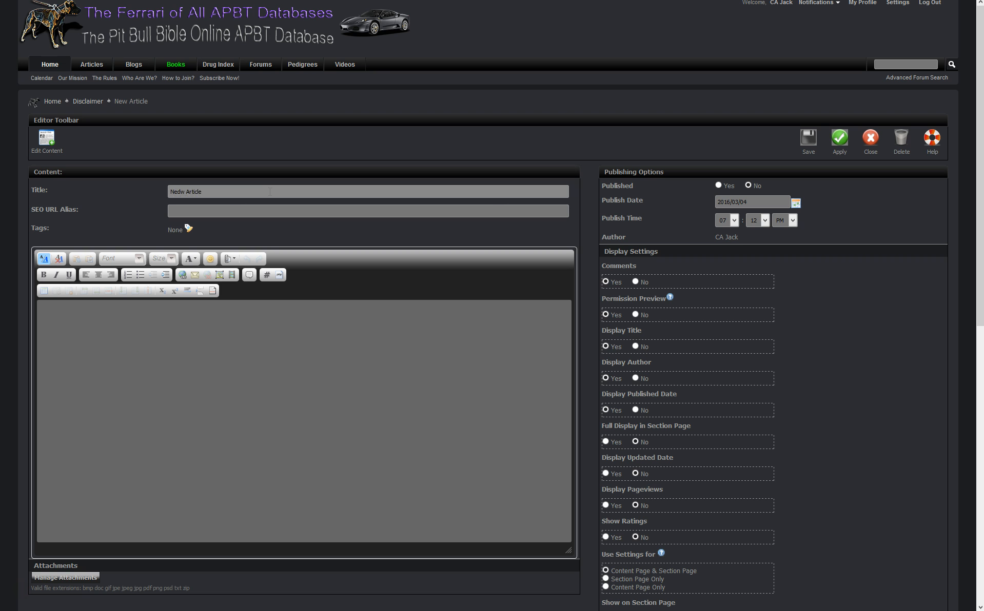
key("Tab")
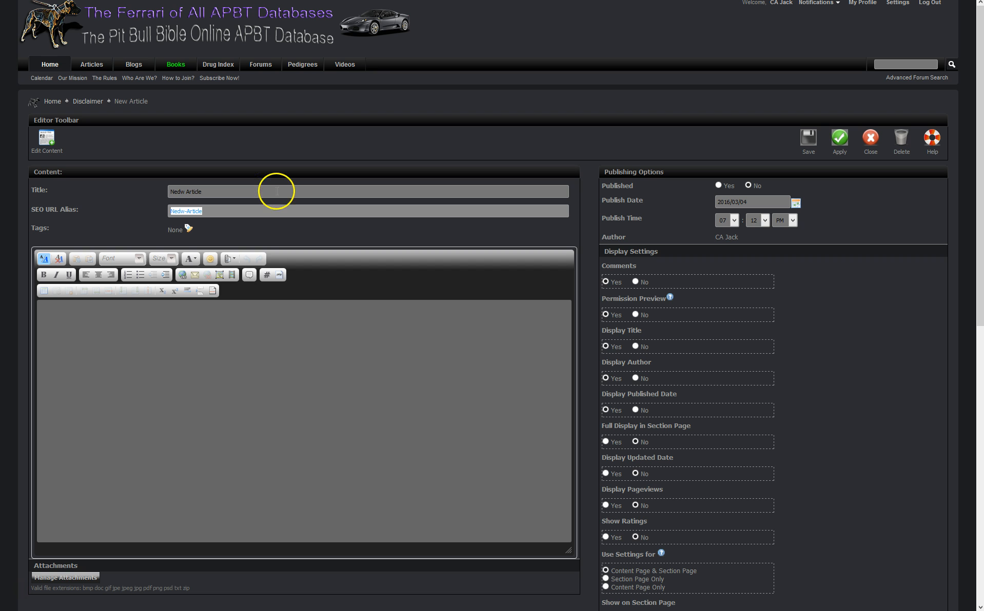
left_click(222, 343)
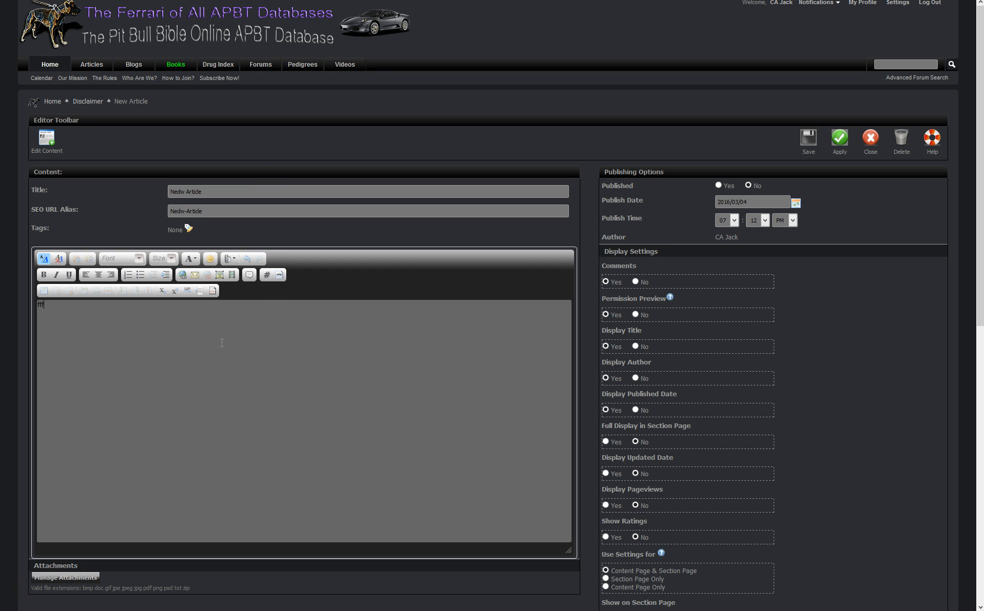
left_click(659, 314)
Hide the updated date and set Display Pageviews and Show Ratings to Yes
scroll(612, 445, "down", 2)
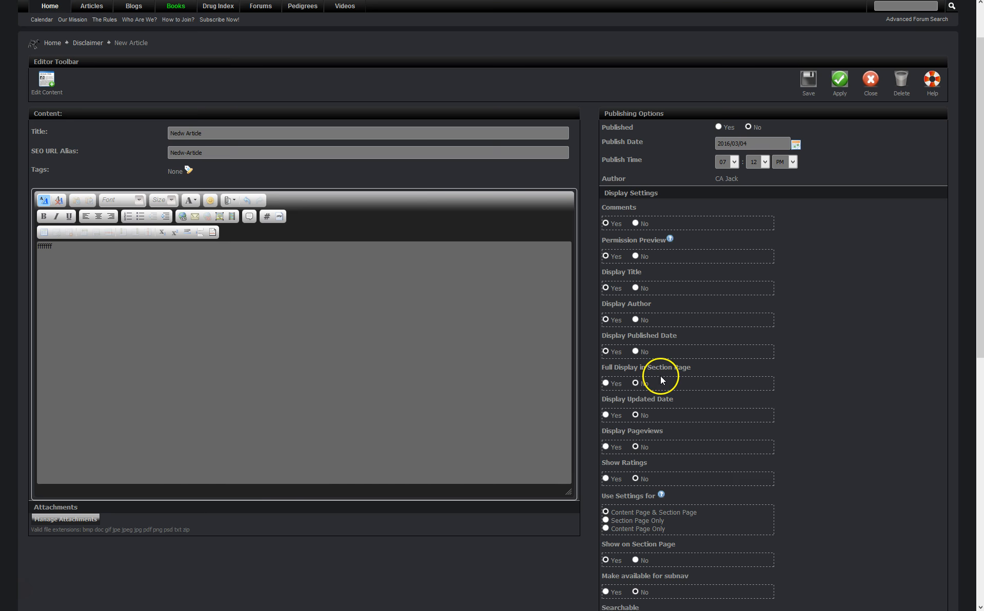
left_click(635, 416)
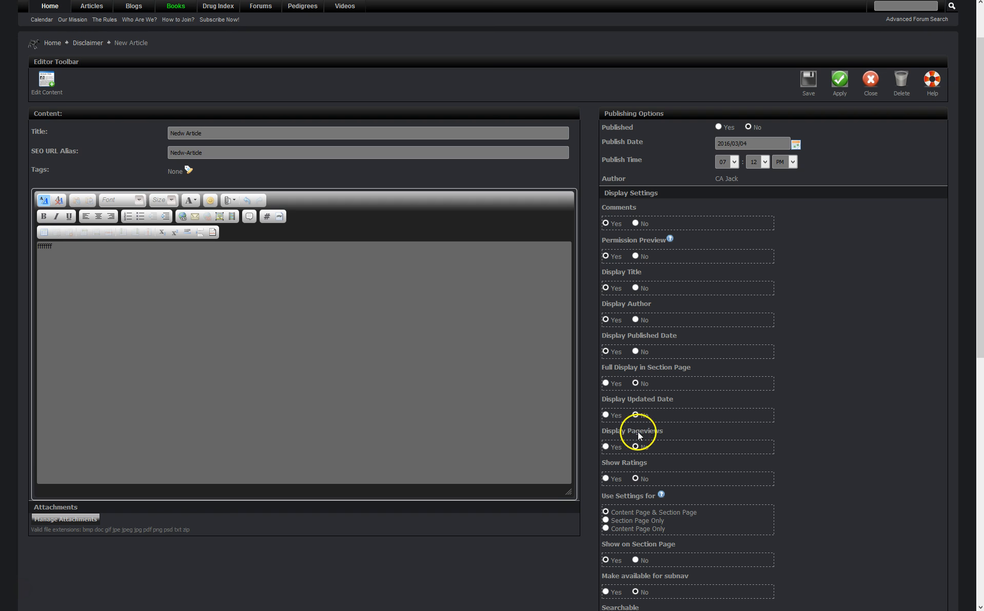
scroll(662, 421, "down", 2)
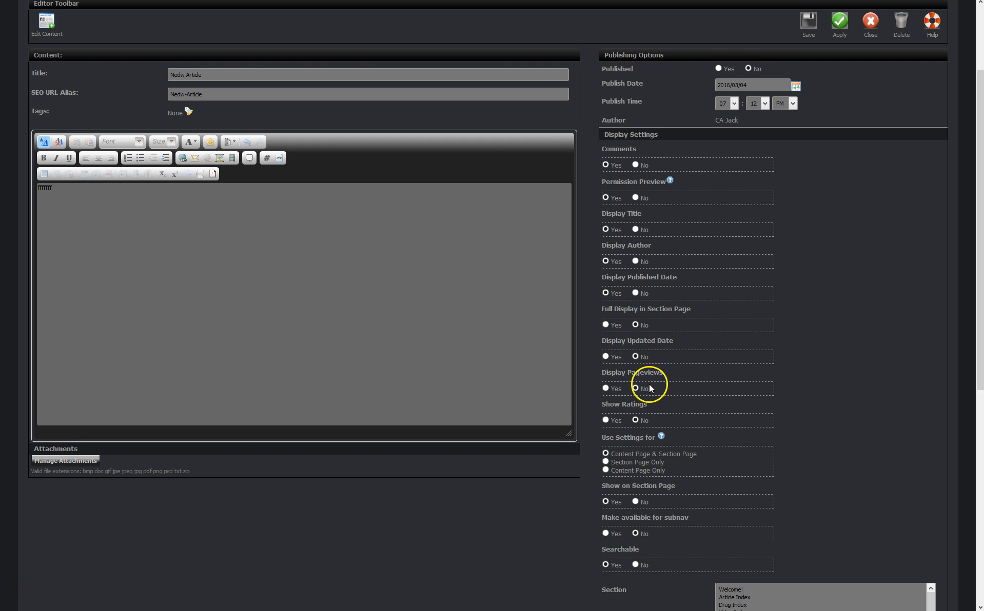
left_click(606, 389)
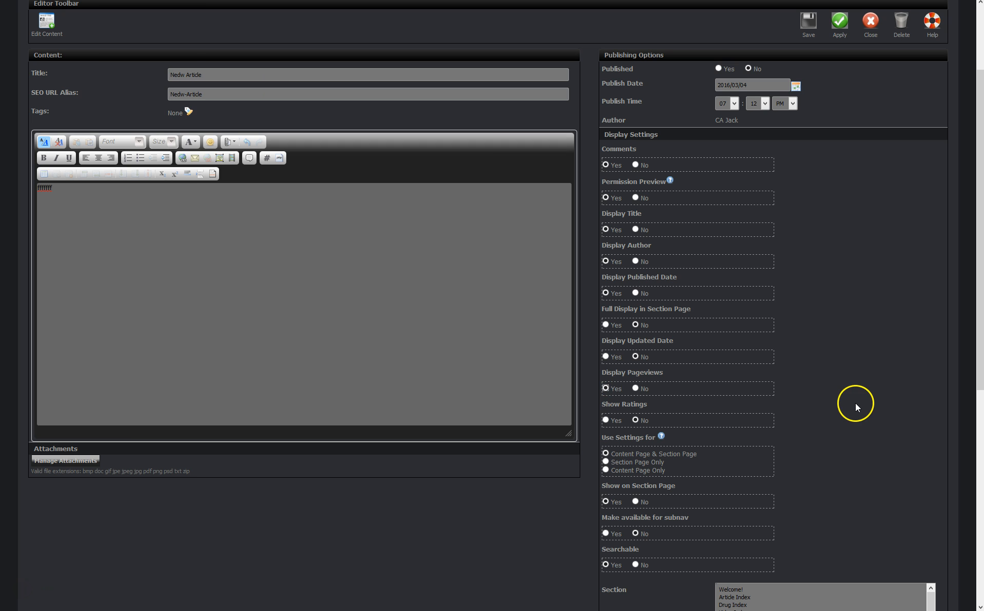
left_click(605, 421)
Pick Index of Subscriber Websites, then Subscribed Article Storage Area, as the article's section
scroll(951, 422, "down", 4)
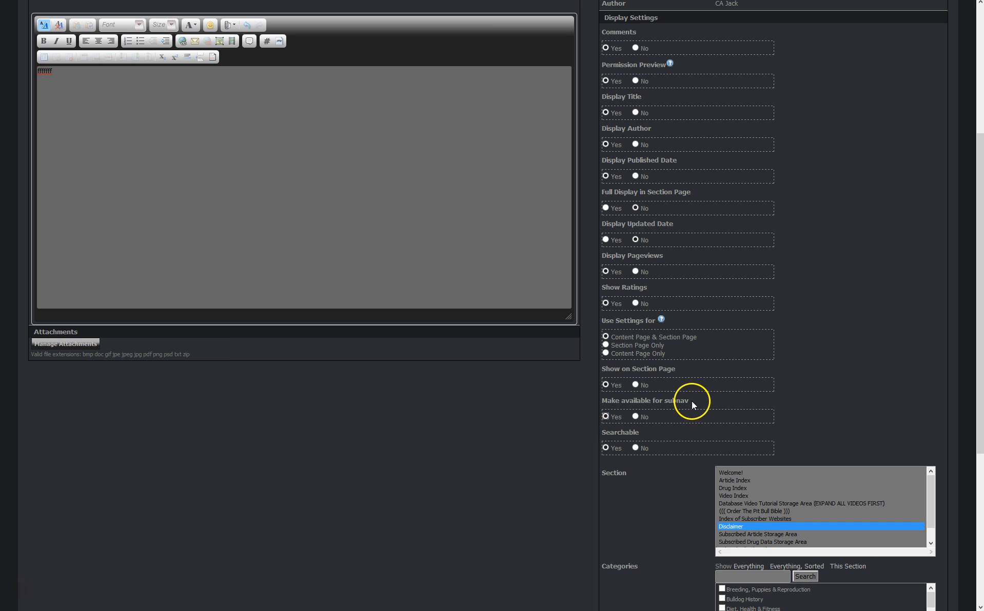
scroll(692, 401, "down", 3)
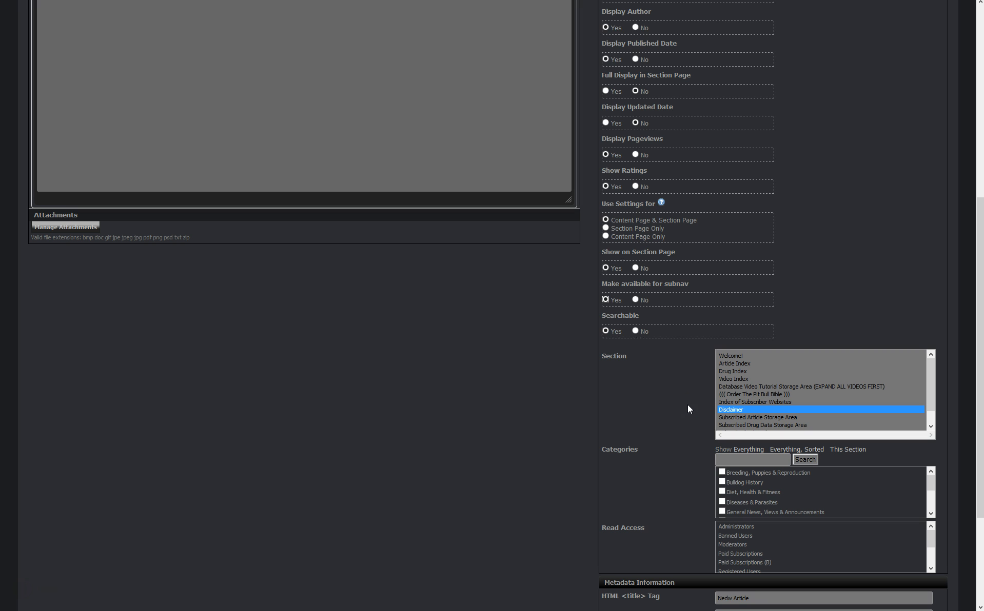
left_click(741, 402)
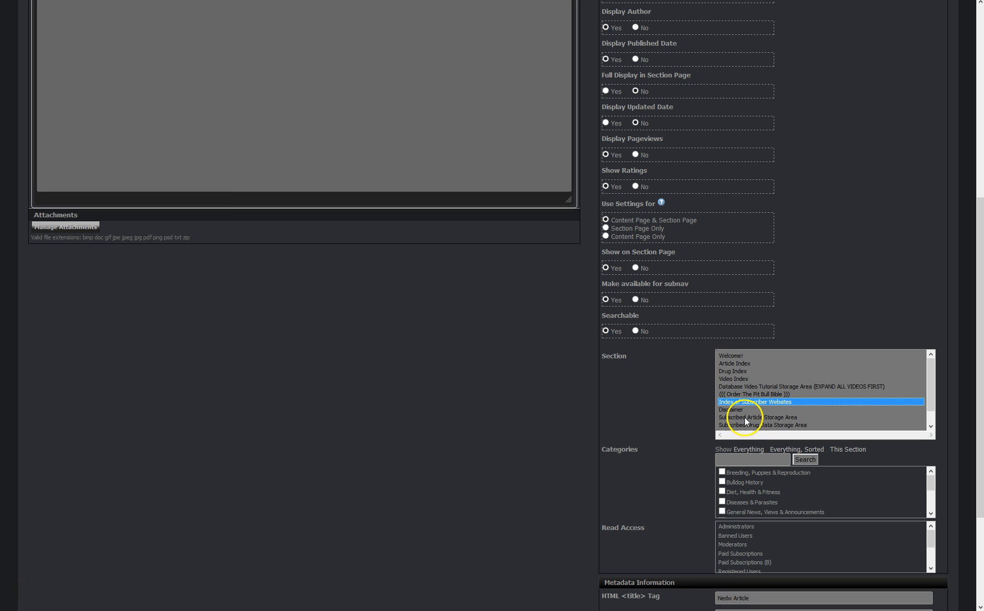
left_click(744, 418)
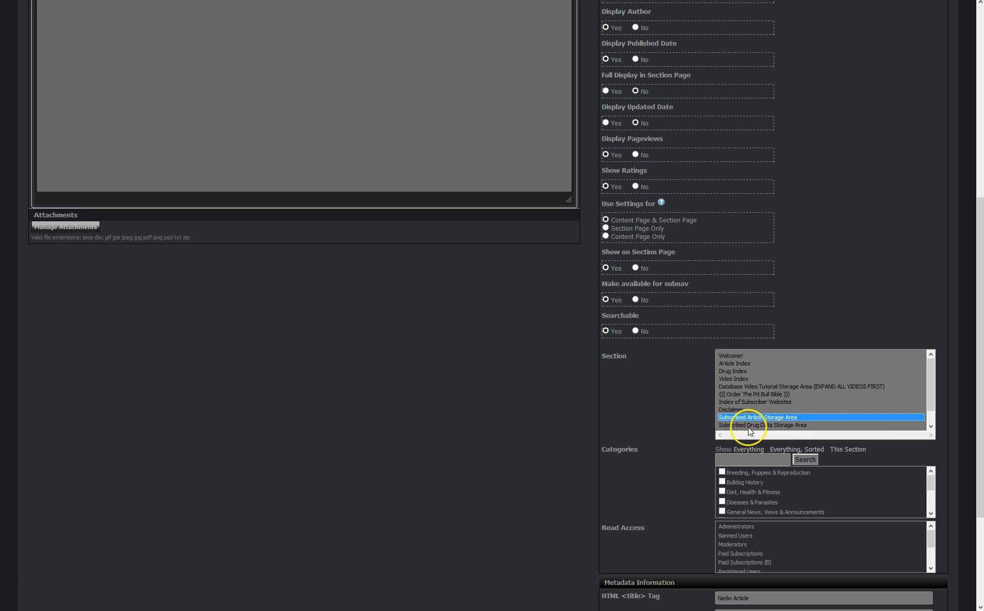
Tick the Breeding, Puppies & Reproduction category and one more, then close the editor unsaved
scroll(657, 422, "down", 1)
left_click(722, 413)
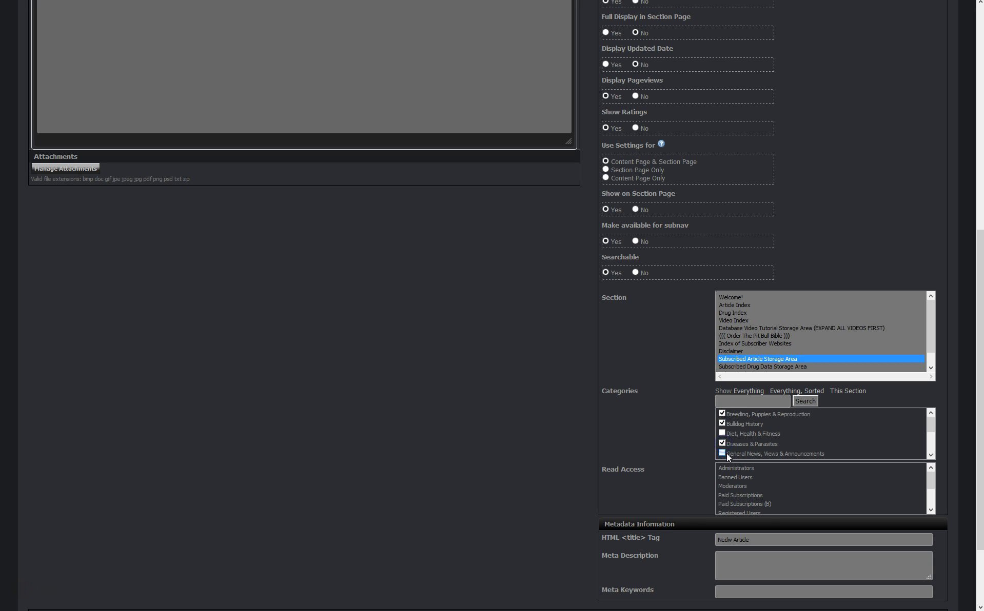
scroll(742, 450, "down", 2)
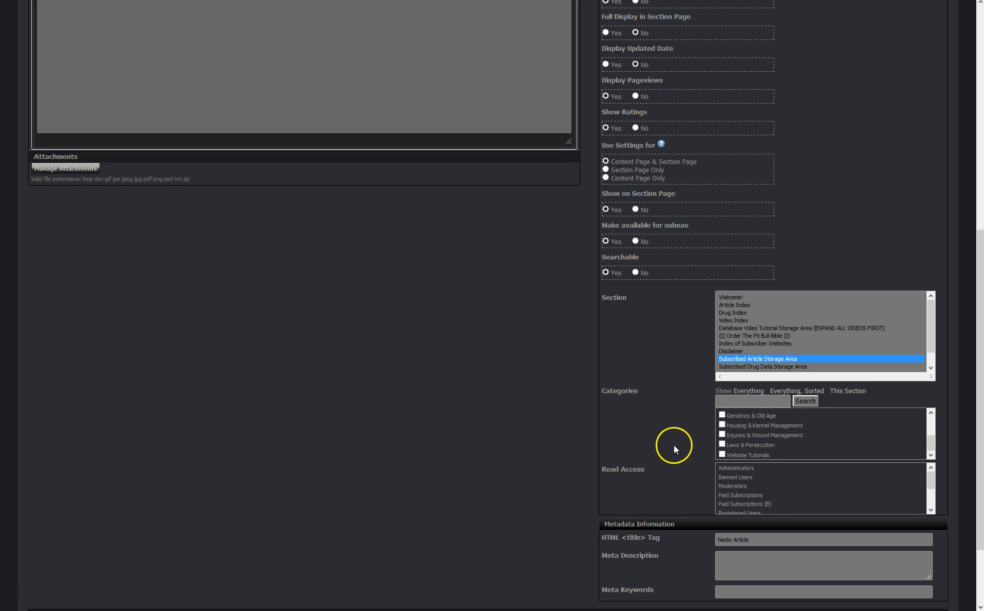
scroll(673, 449, "down", 2)
left_click(724, 389)
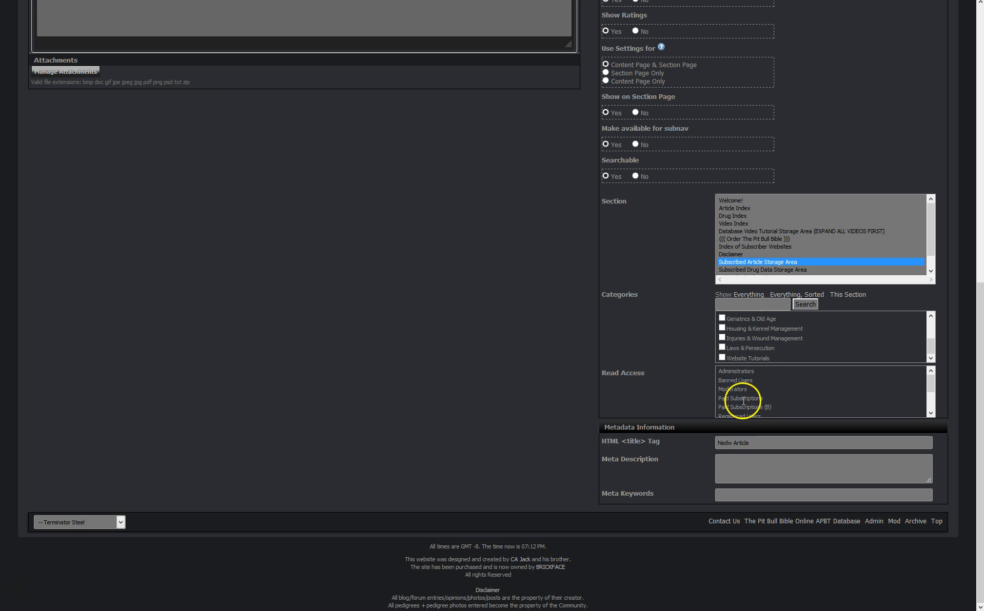
scroll(749, 396, "down", 2)
scroll(750, 396, "up", 1)
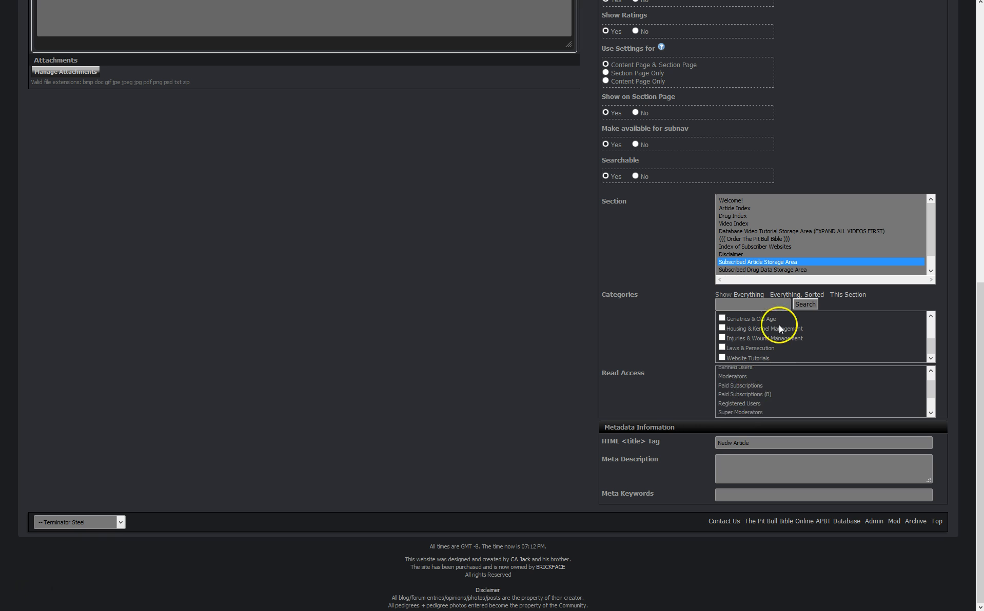
scroll(780, 394, "up", 3)
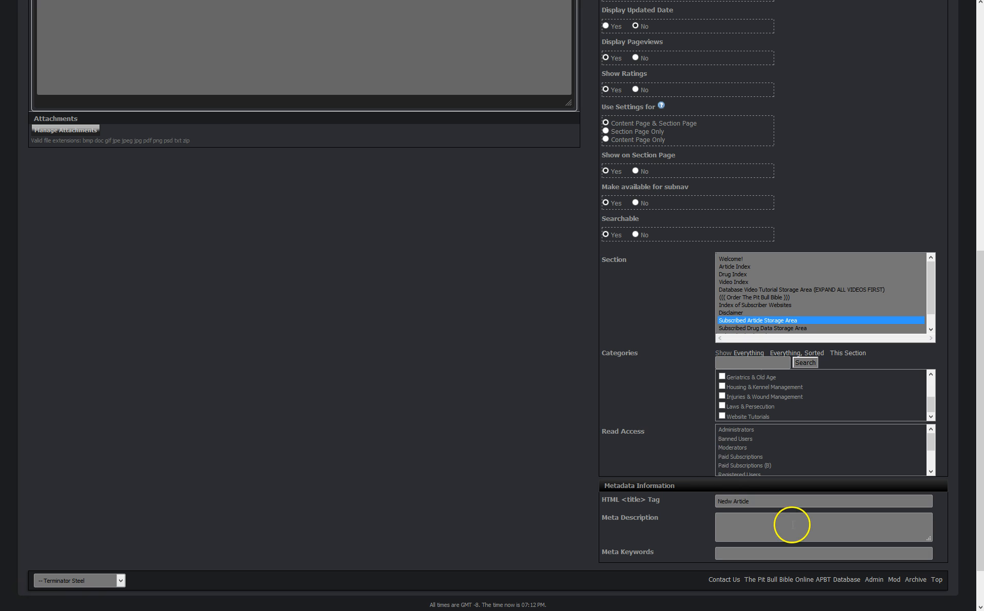
scroll(576, 475, "up", 7)
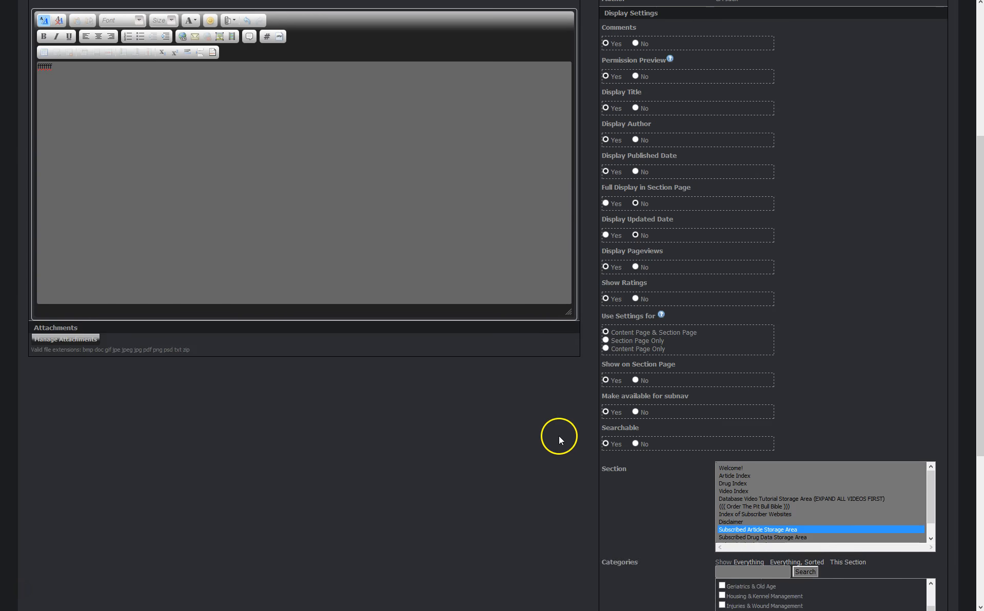
scroll(556, 435, "up", 2)
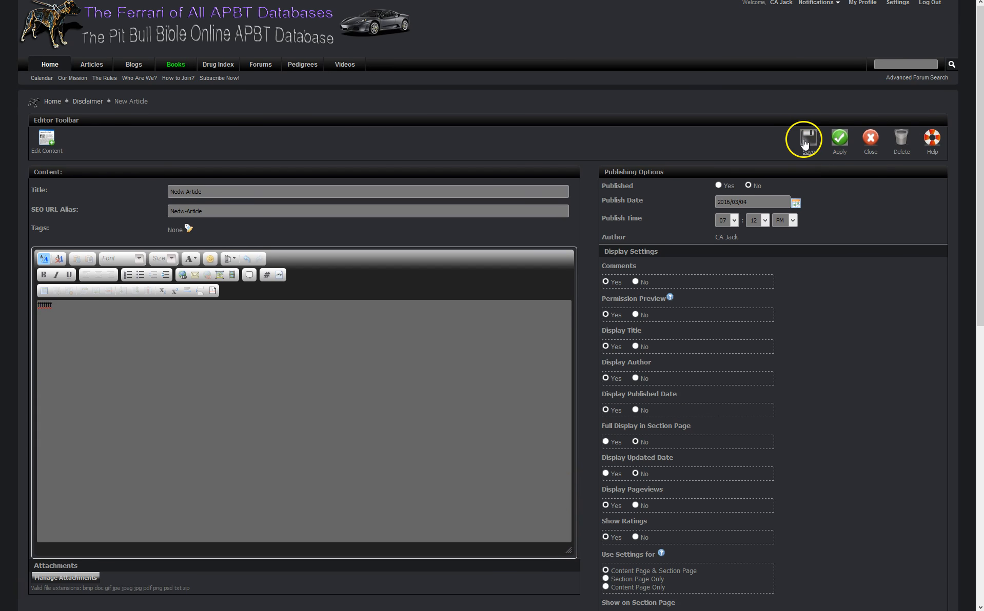
mouse_move(523, 1)
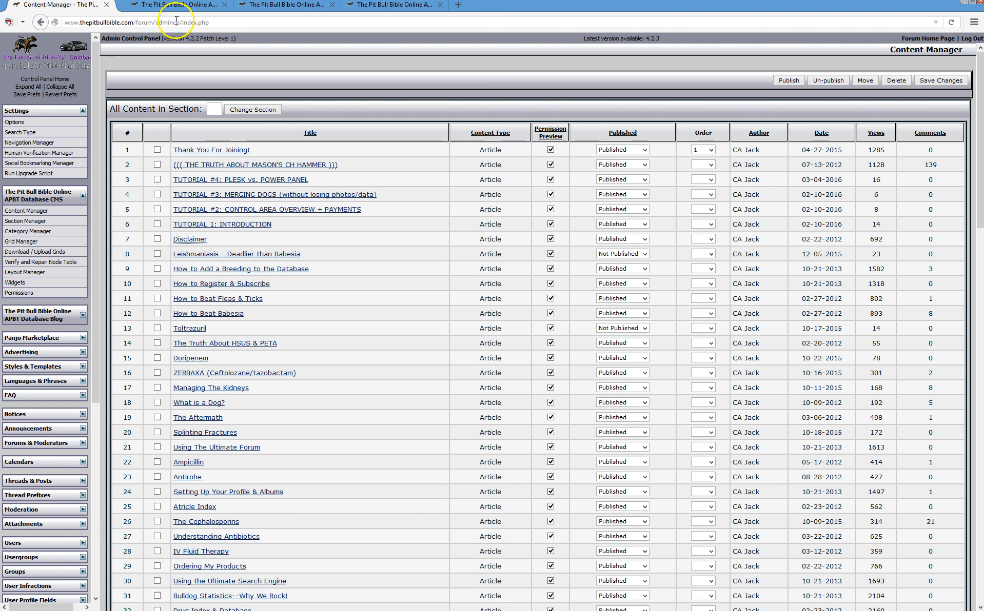
left_click(214, 5)
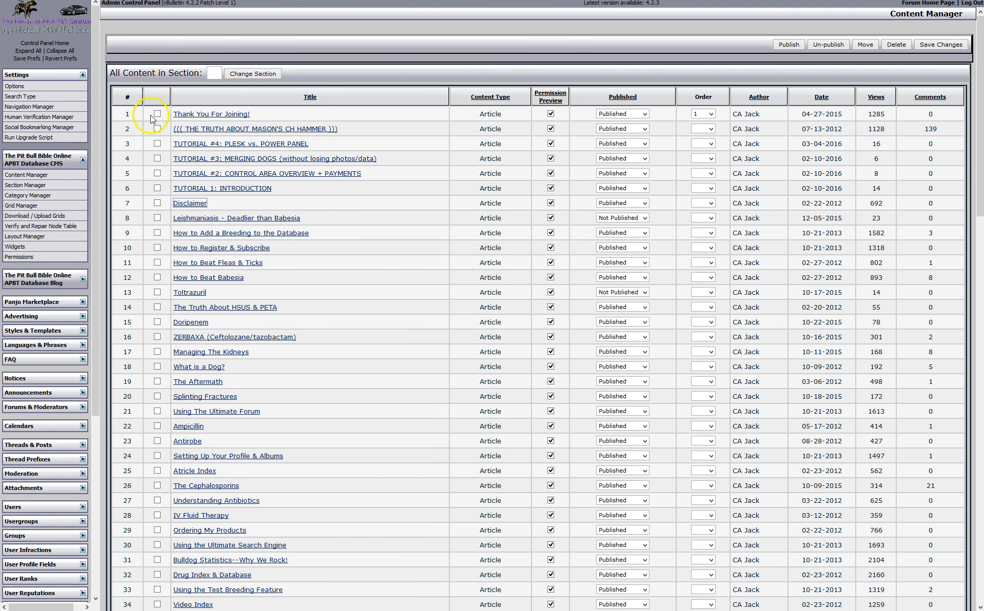
Browse Section Manager, filtered to Subscribed Drug Data Storage Area, then Category Manager and Grid Manager
left_click(44, 186)
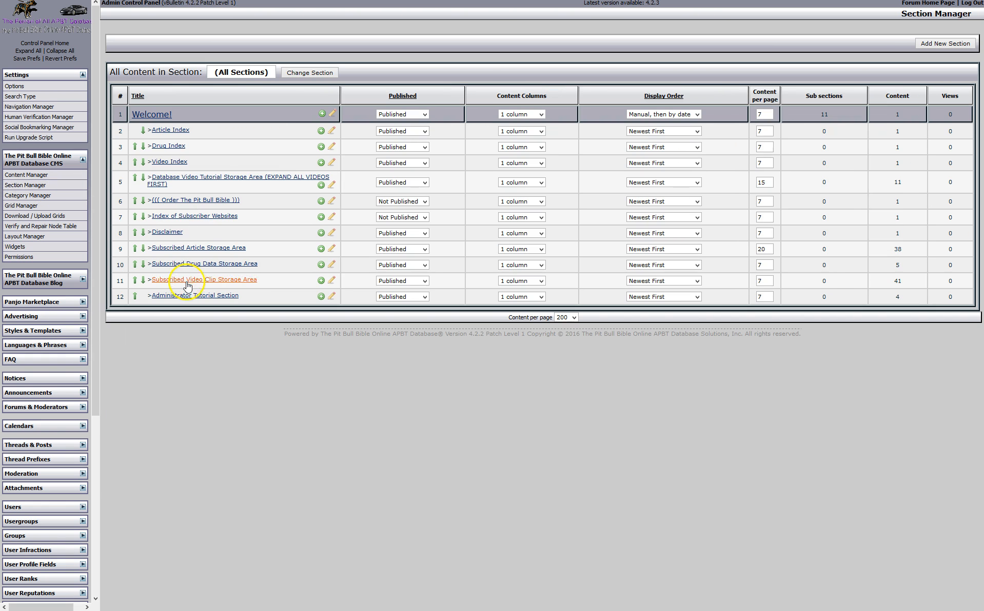
left_click(238, 265)
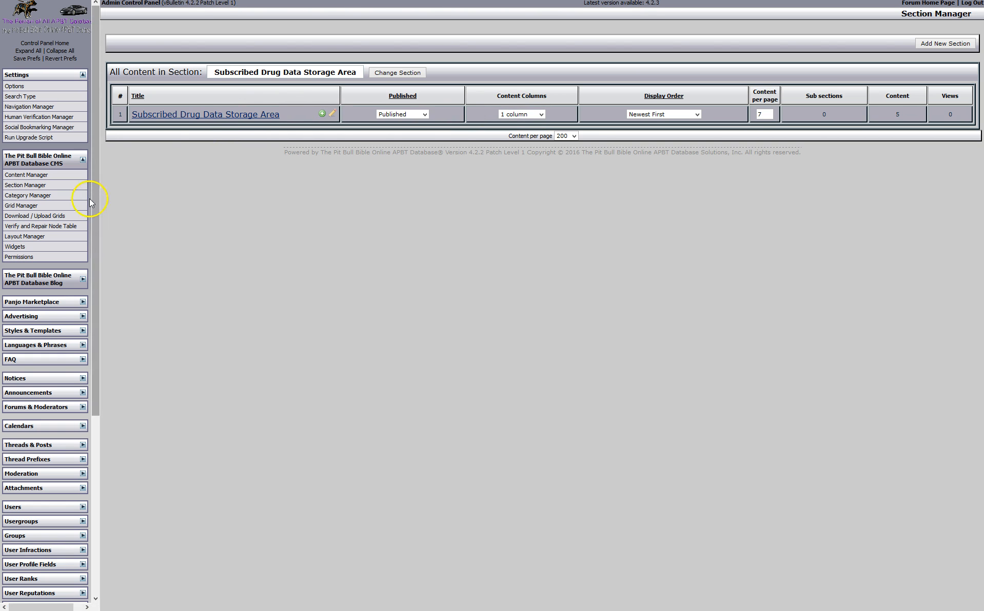
left_click(277, 112)
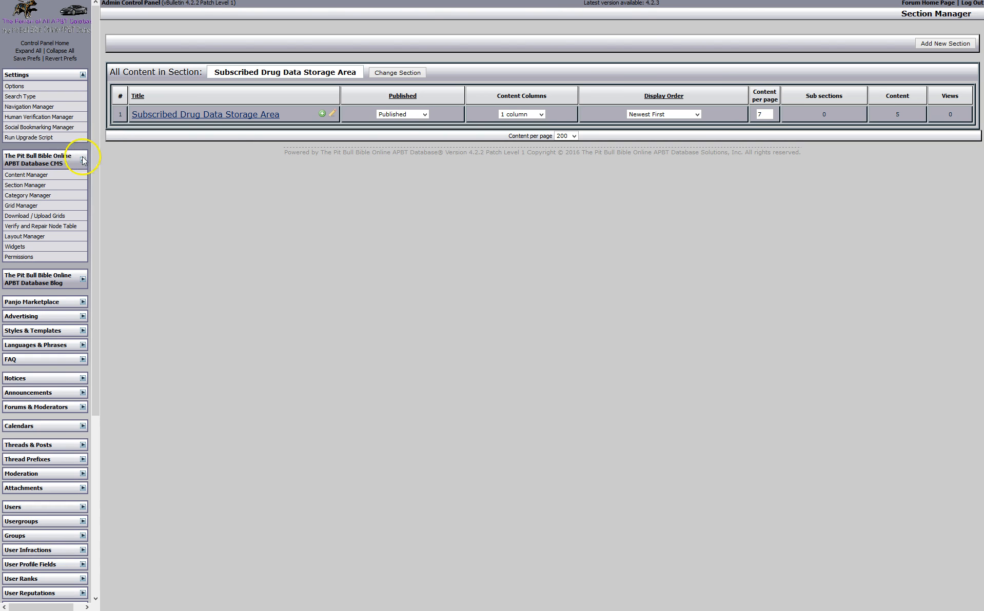
left_click(32, 185)
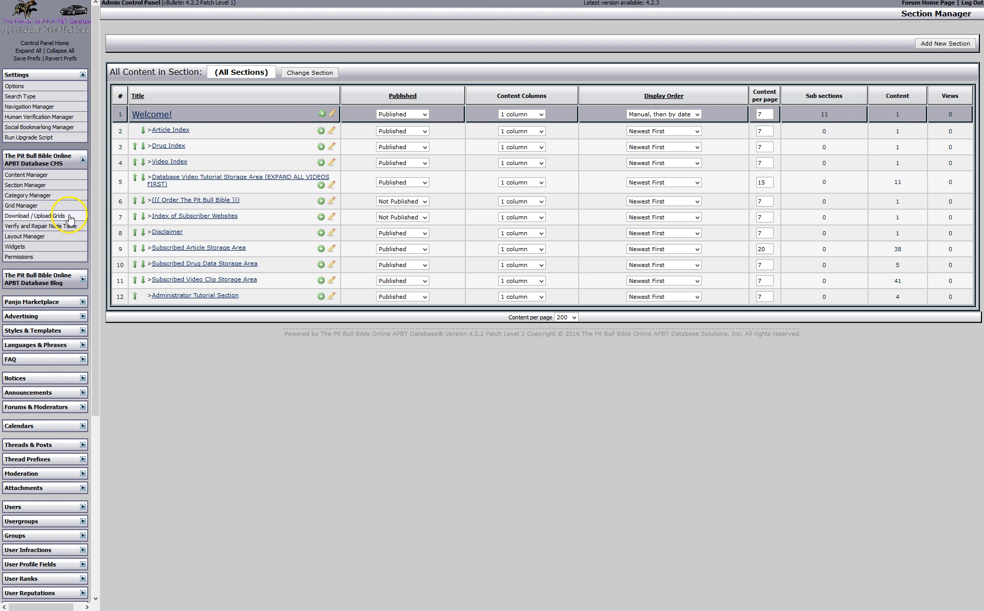
left_click(37, 199)
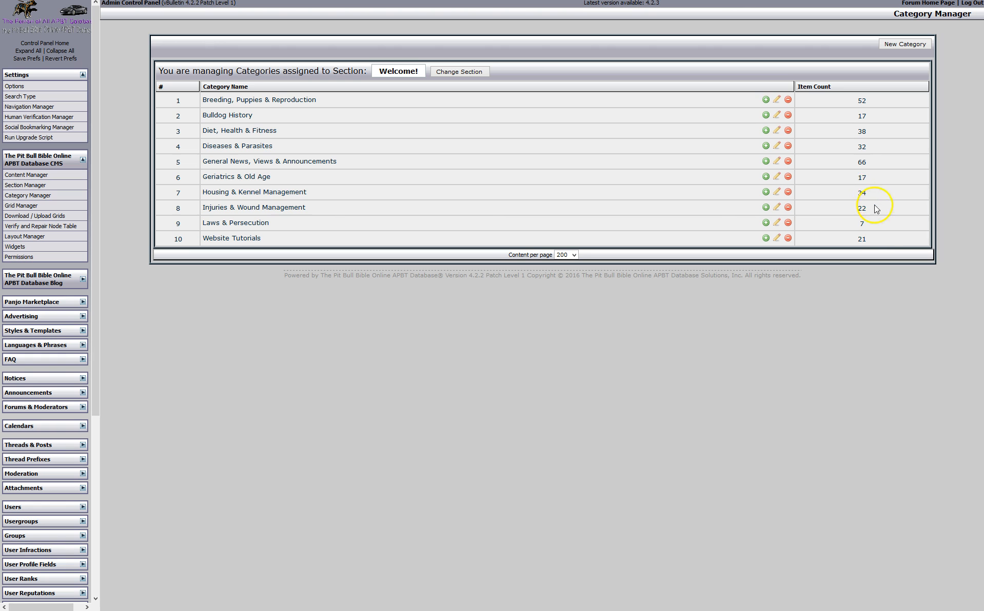
left_click(40, 205)
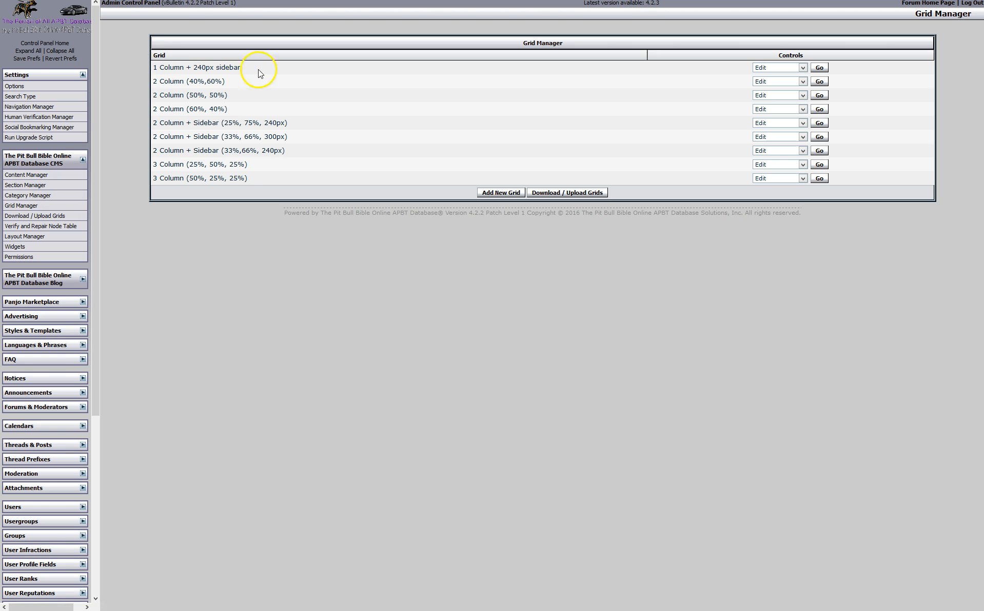
left_click(818, 68)
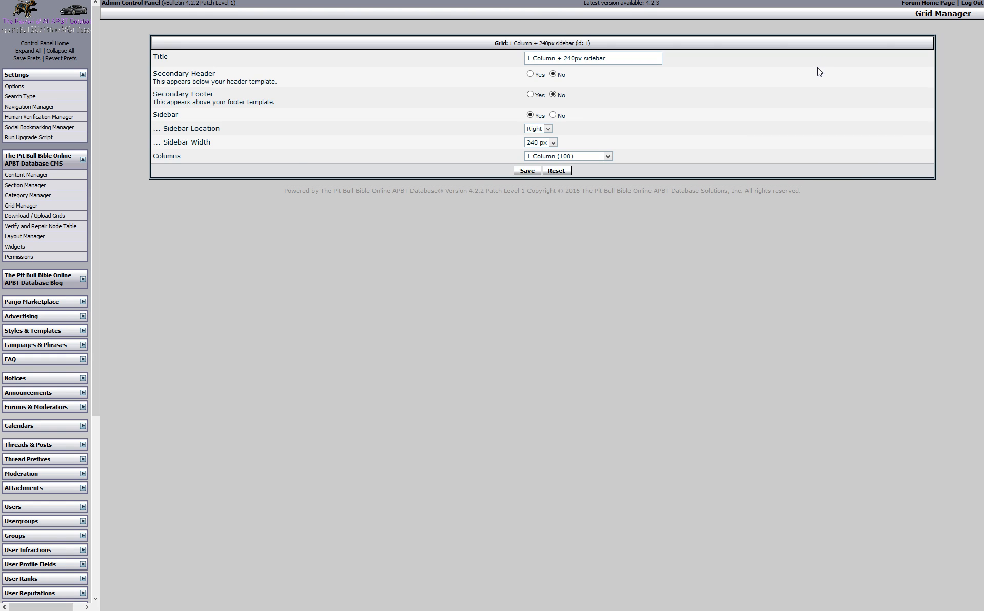
left_click(27, 206)
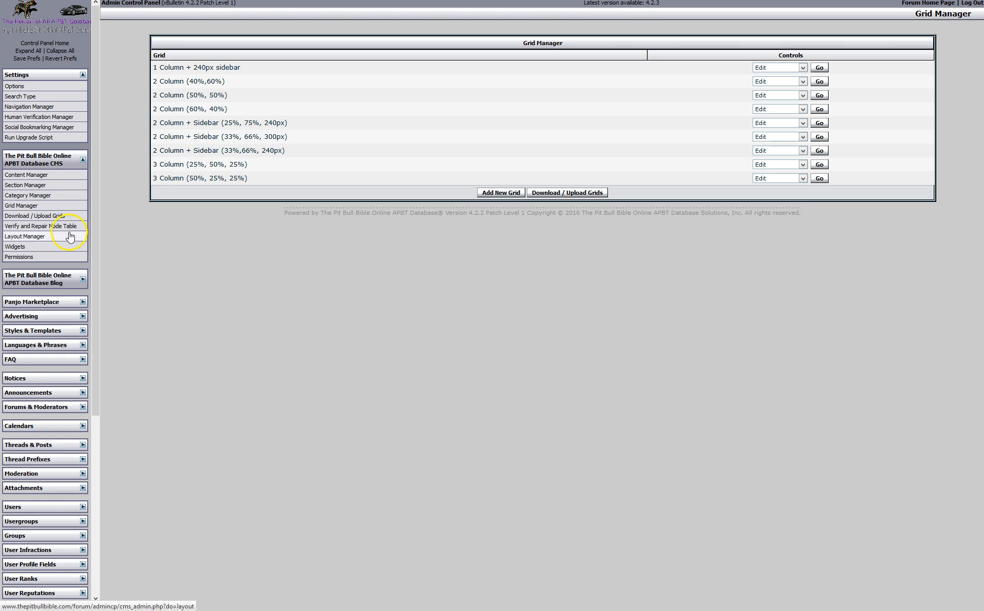
Open the Home Style layout from Layout Manager and drag the Private Articles widget to a new spot
left_click(37, 237)
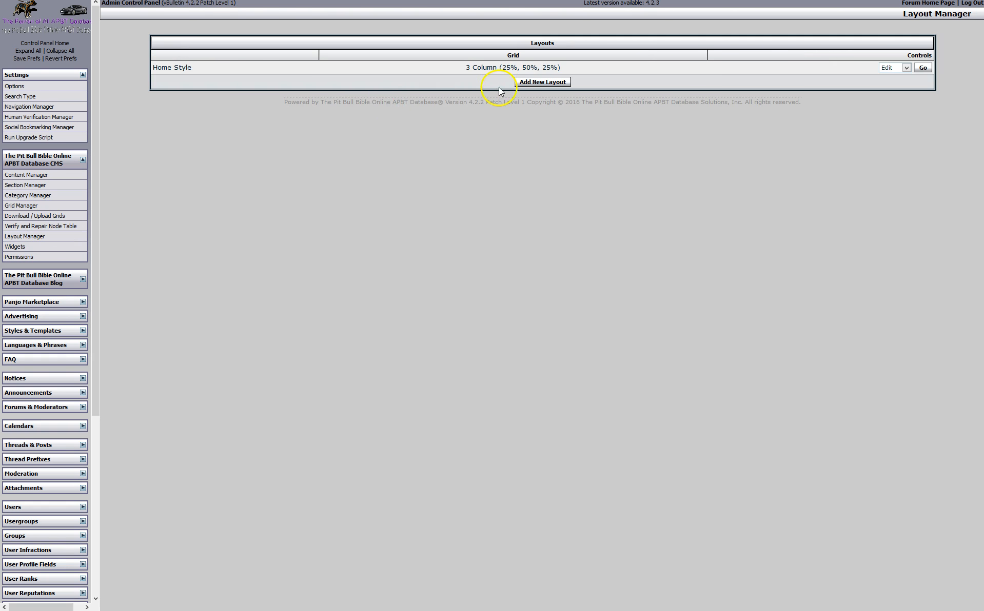
left_click(928, 68)
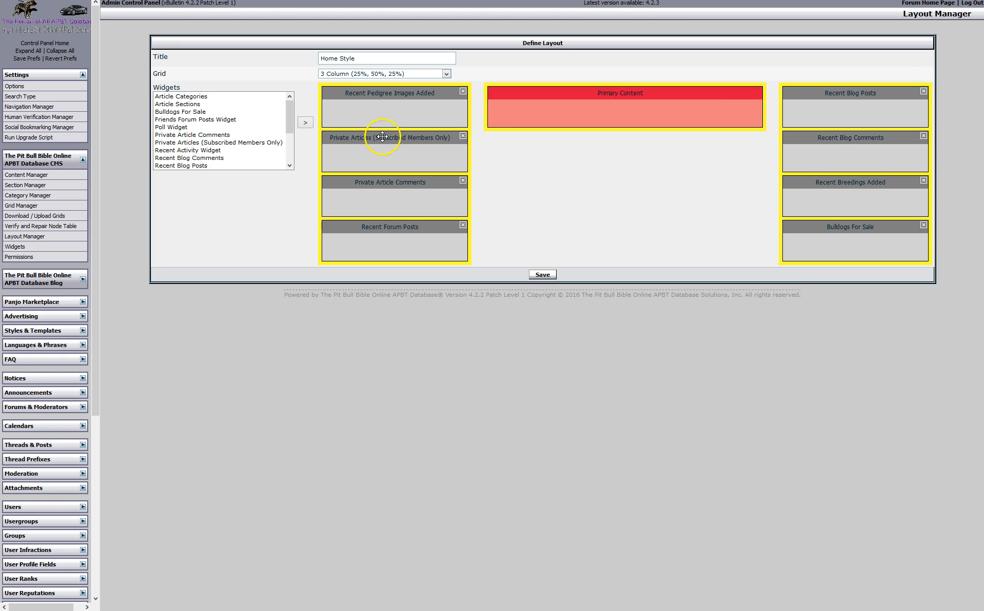
mouse_move(381, 138)
left_mouse_down()
mouse_move(341, 134)
mouse_move(401, 142)
mouse_move(386, 134)
mouse_move(389, 120)
left_mouse_up()
Preview the forum's Welcome home page, close three extra pages, and return to the Home Style editor
left_click(918, 4)
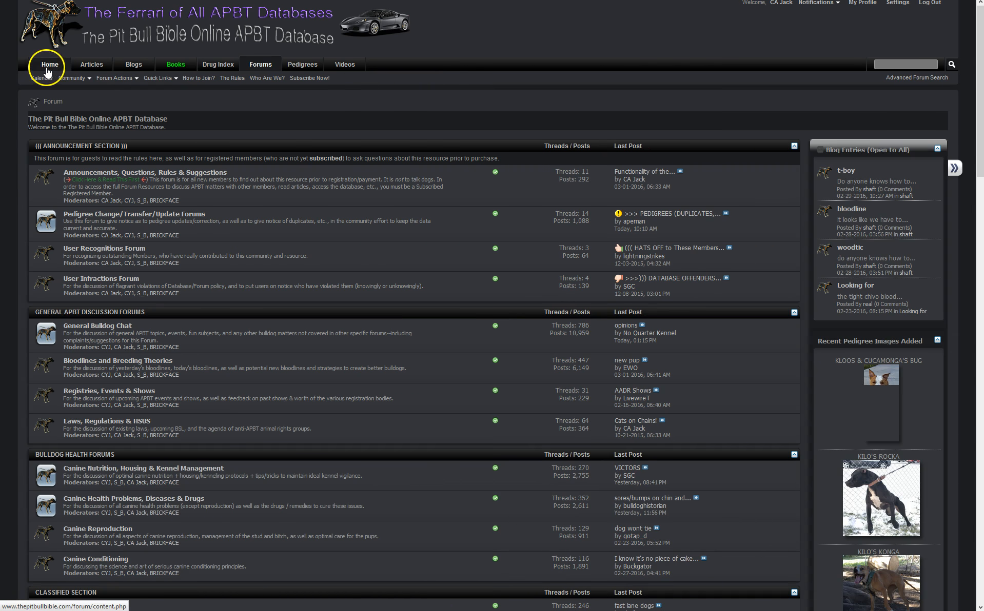
left_click(49, 67)
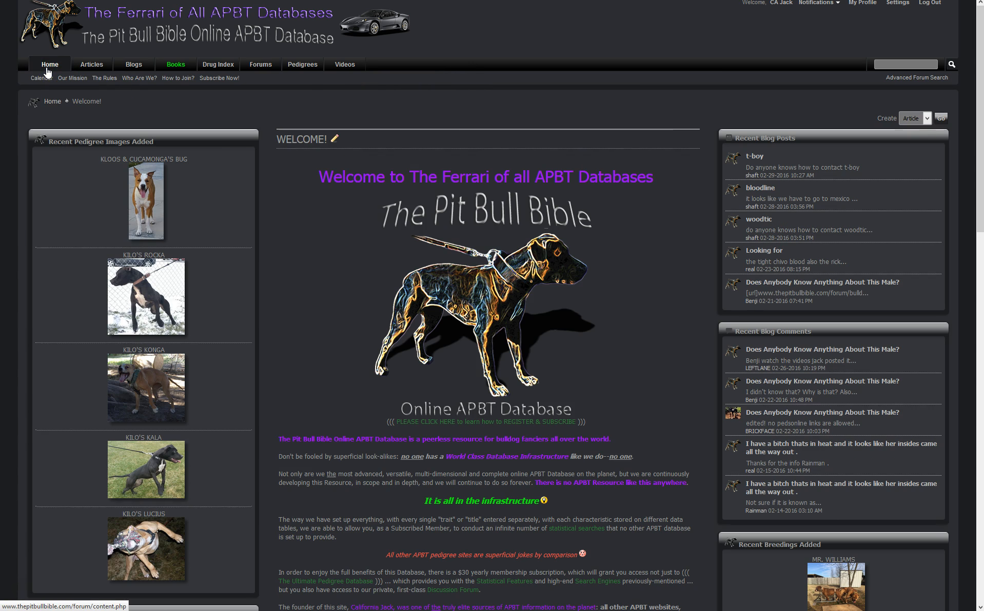
scroll(895, 324, "down", 2)
scroll(884, 345, "up", 1)
left_click(427, 5)
left_click(428, 5)
left_click(325, 5)
left_click(60, 5)
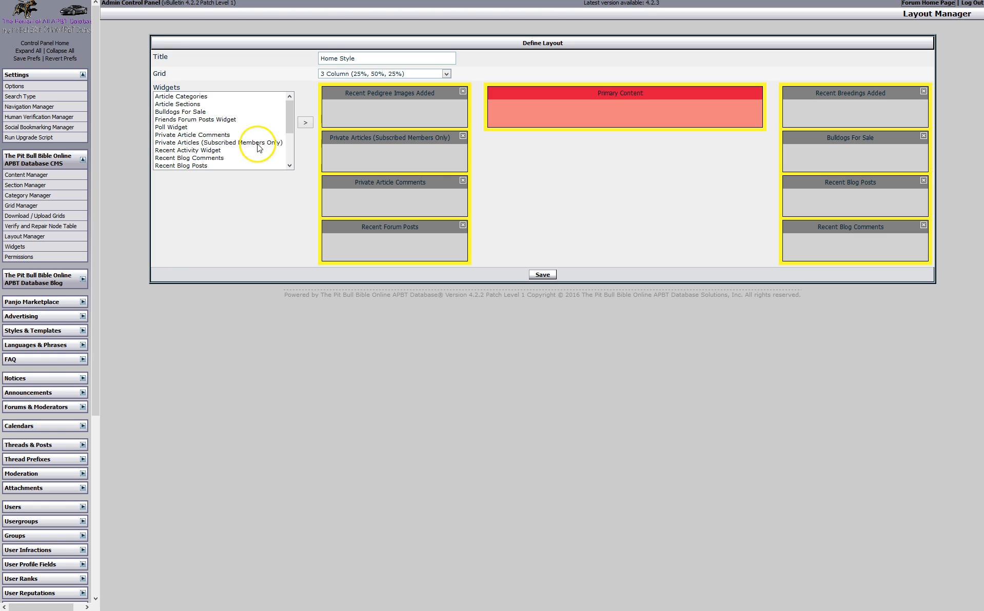
left_click(191, 105)
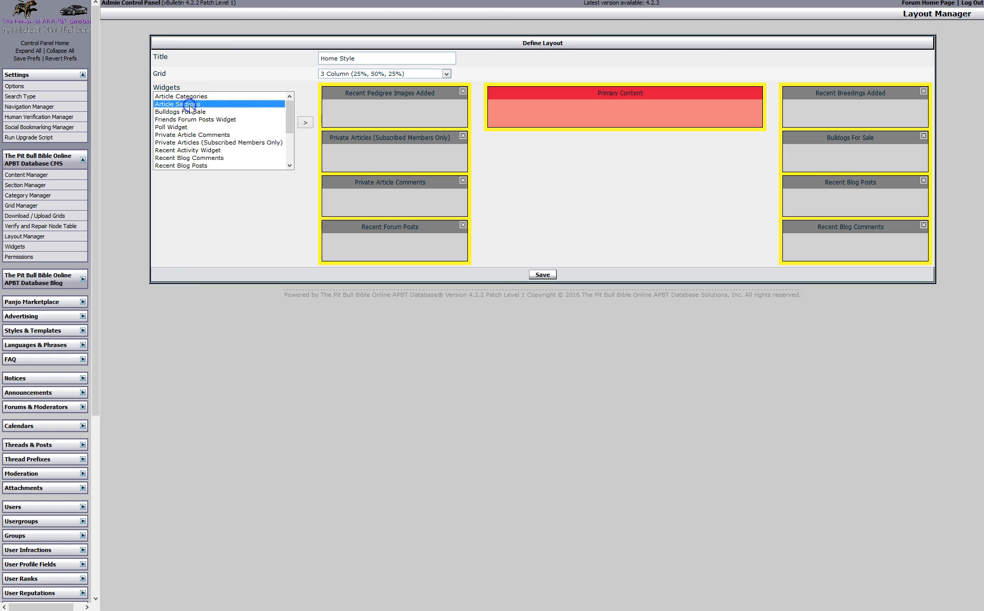
left_click(305, 122)
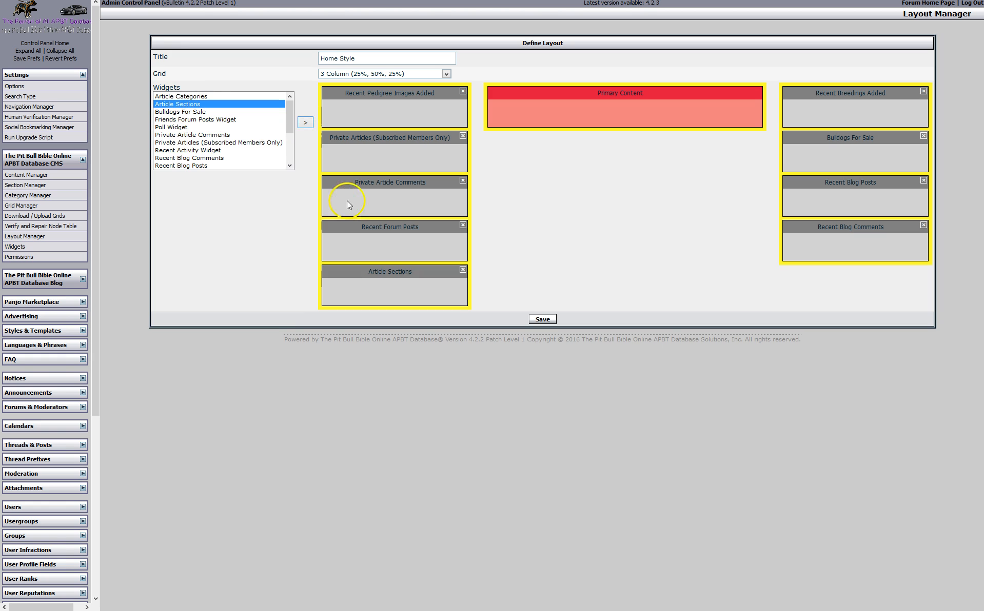
left_click_drag(398, 271, 622, 192)
left_click_drag(417, 268, 436, 236)
left_click(463, 226)
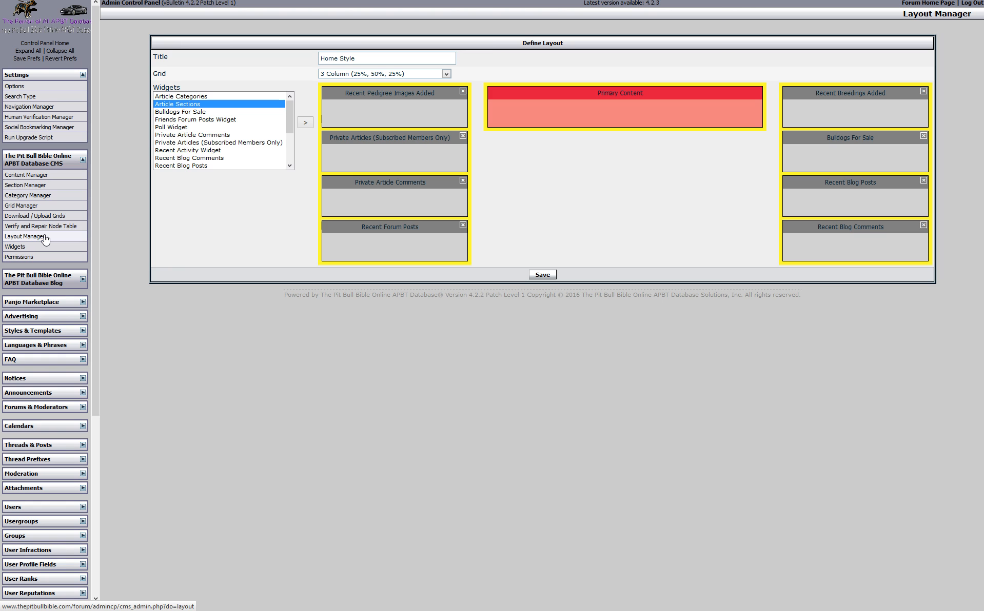
left_click(19, 250)
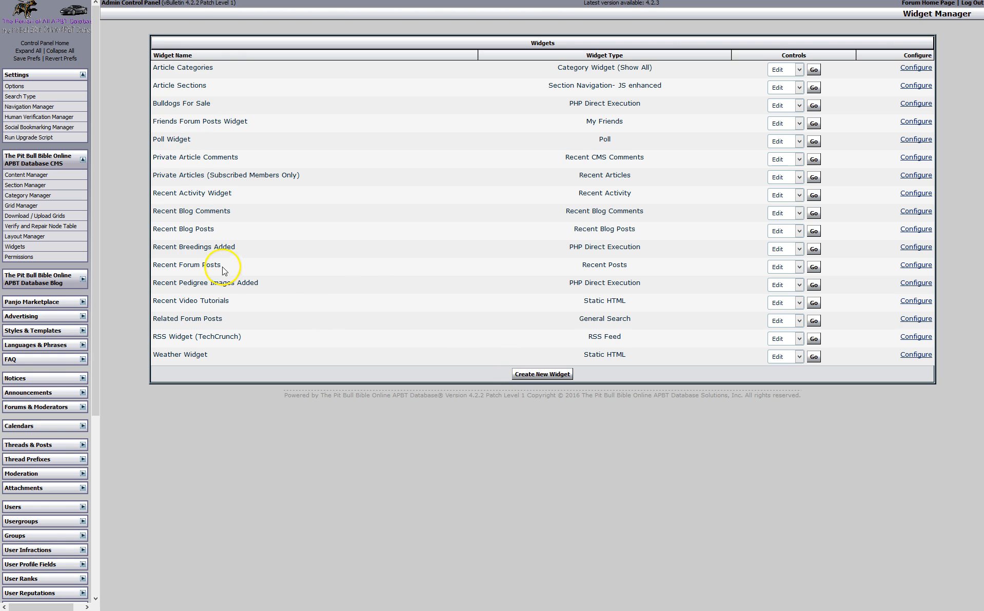
left_click_drag(152, 246, 231, 247)
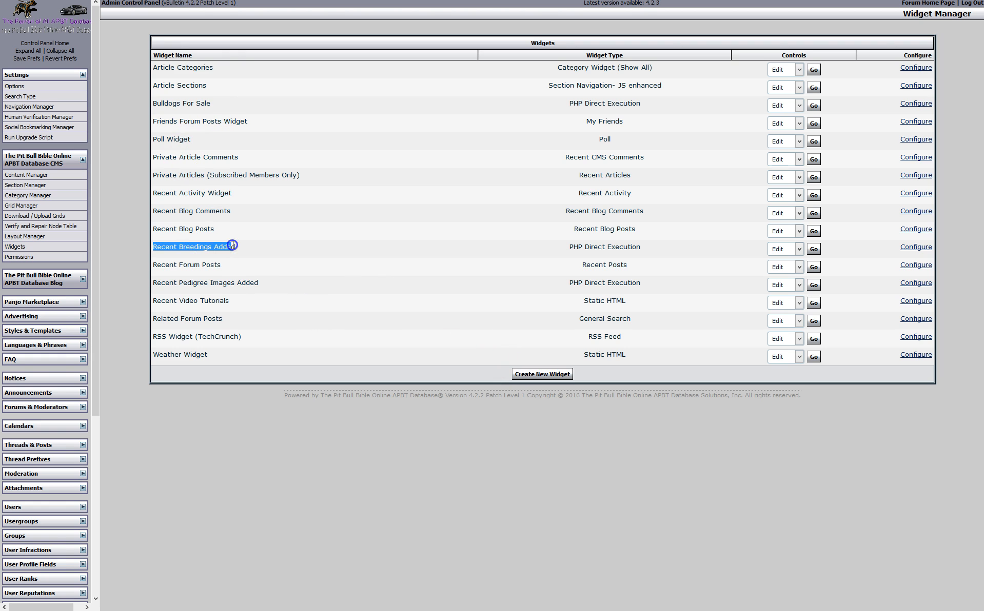
left_click(810, 251)
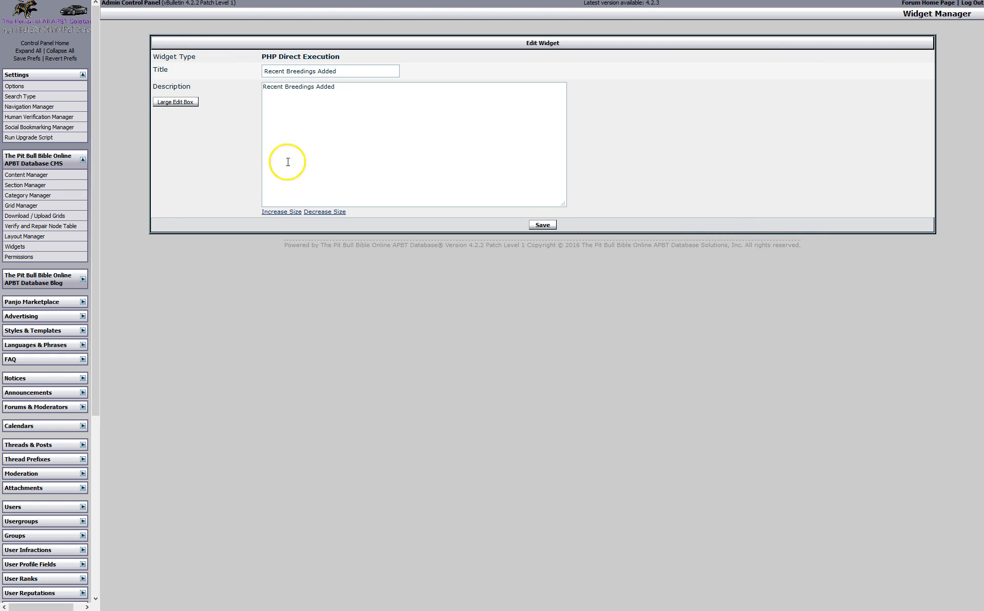
left_click(536, 226)
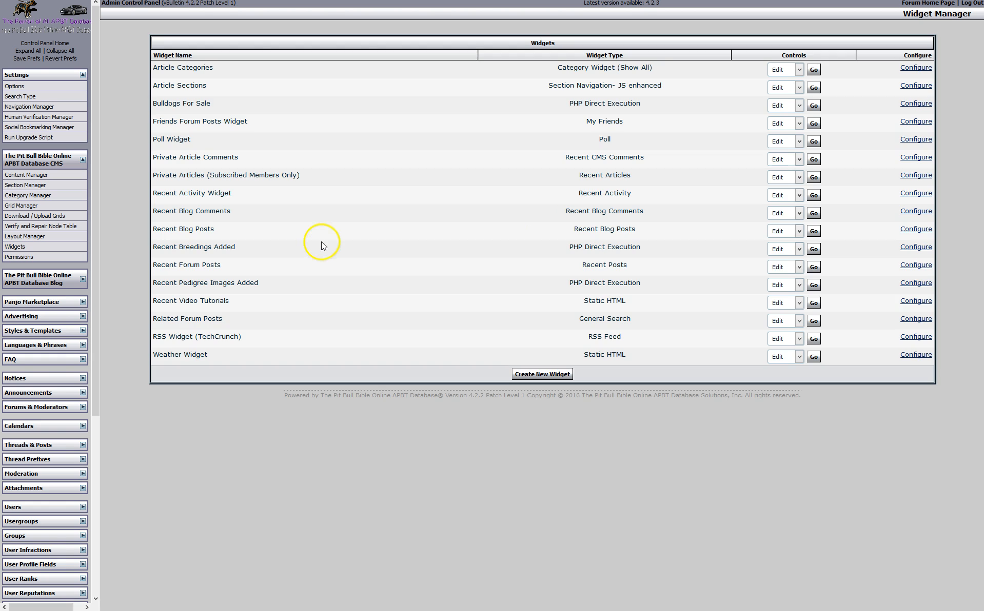
left_click(914, 248)
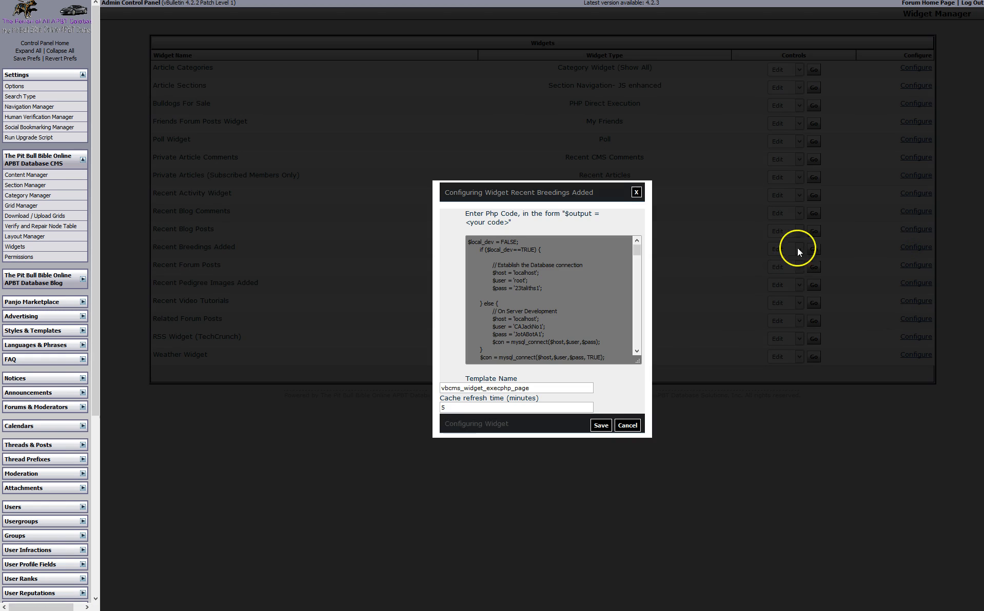
left_click_drag(640, 250, 632, 343)
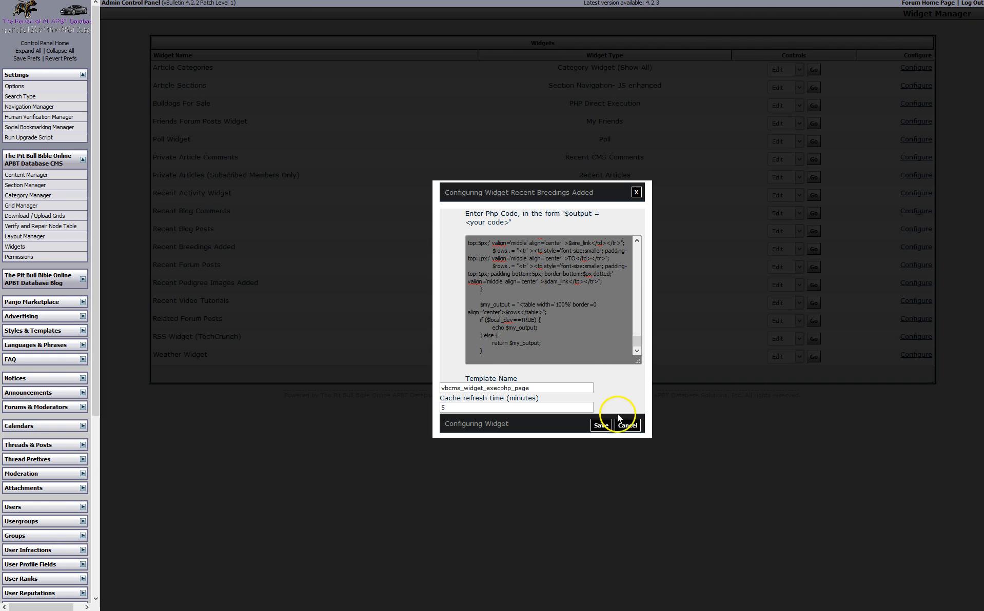
left_click(626, 426)
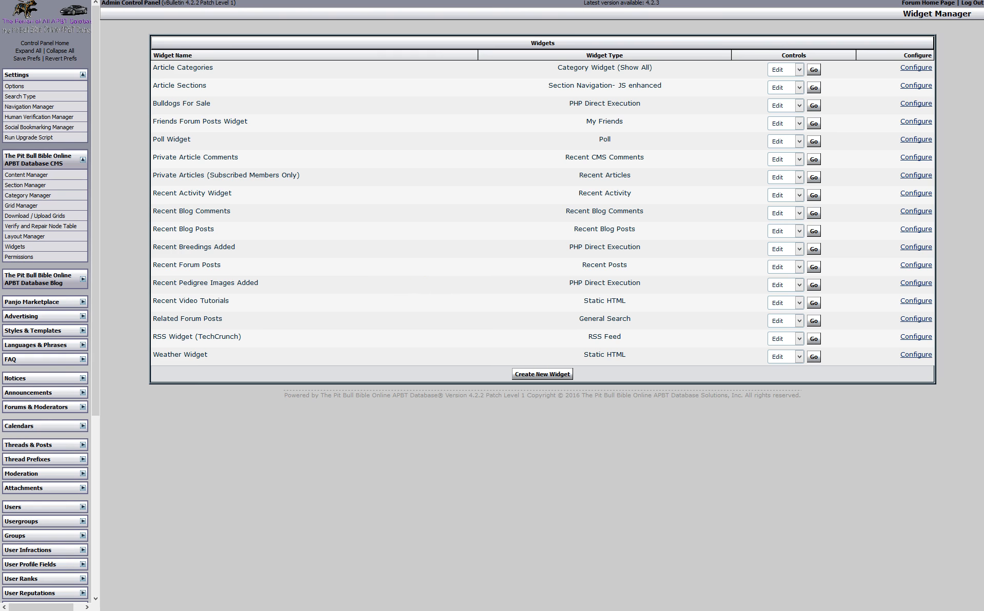
left_click(169, 7)
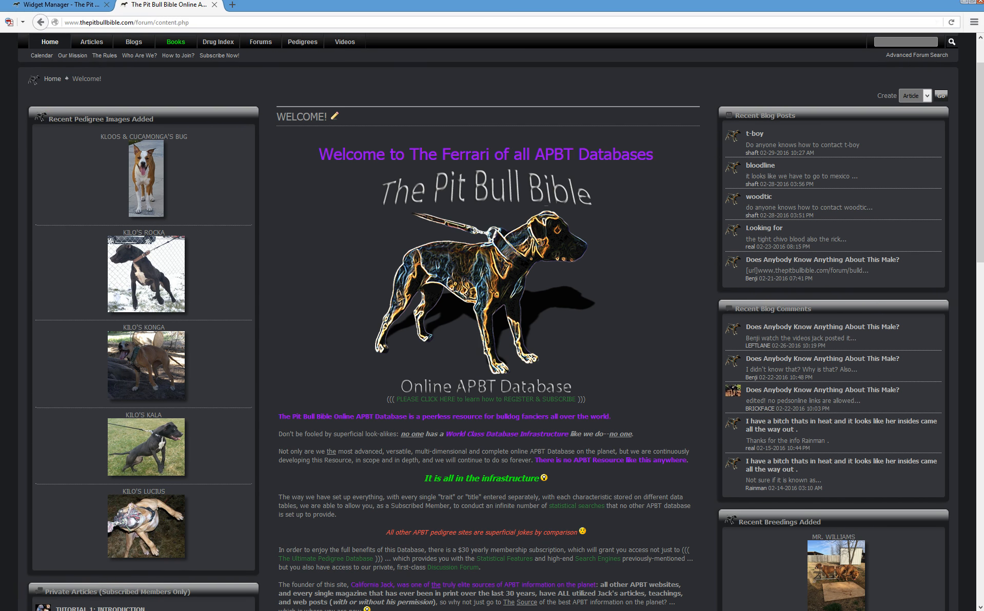
left_click(62, 4)
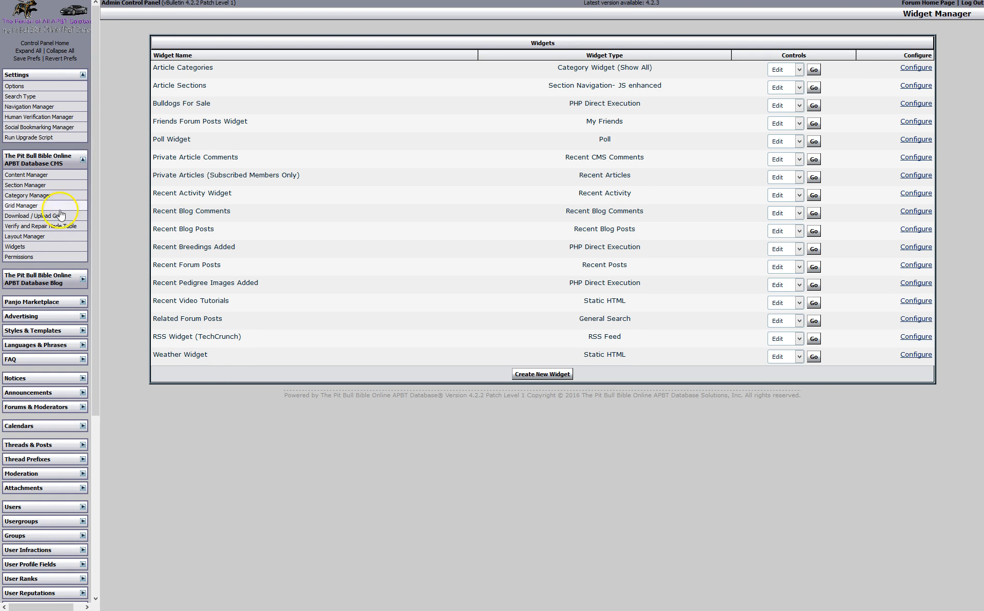
Show the Welcome! section's CMS permissions, checking the Can Use HTML dropdown without changing it
left_click(27, 258)
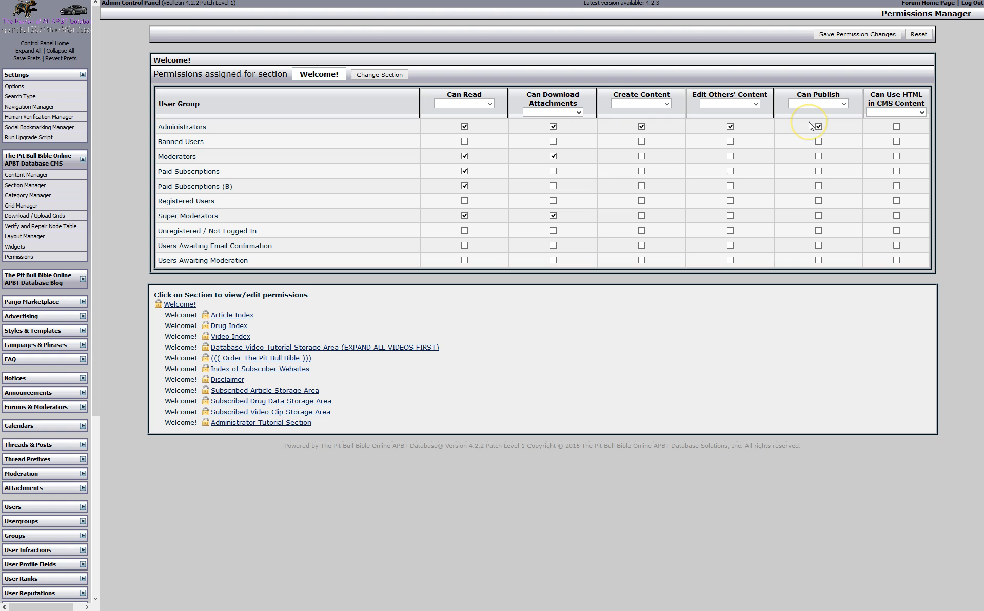
left_click(922, 112)
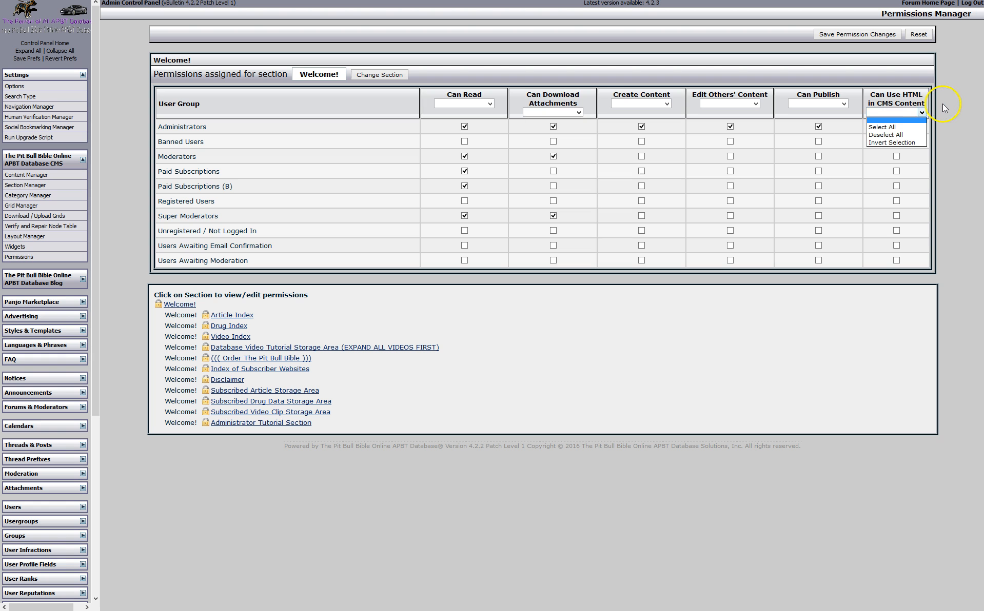
left_click(943, 103)
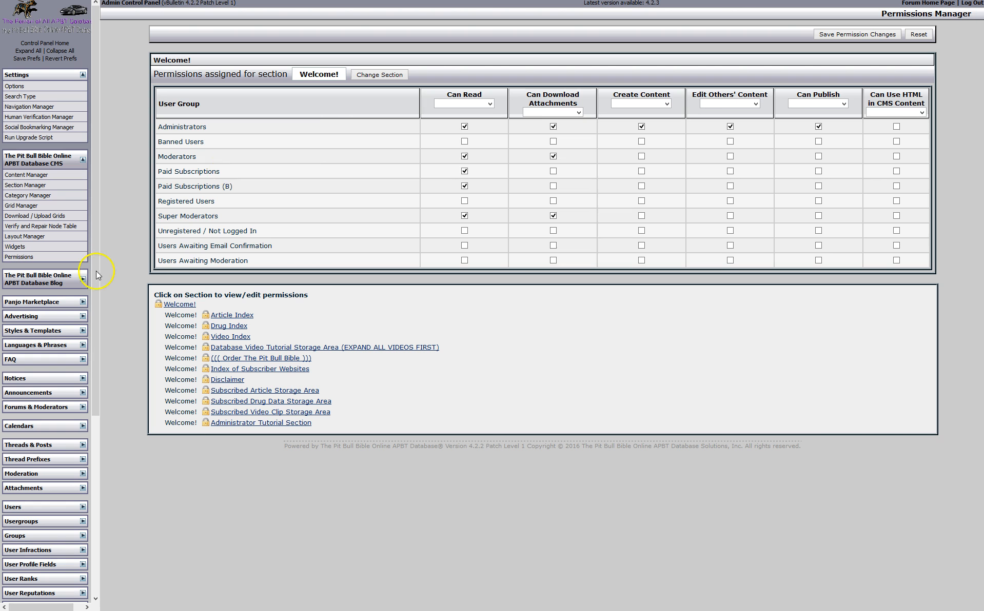
Grant Registered Users all custom blog permissions in the Breeding, Puppies & Reproduction category
left_click(83, 279)
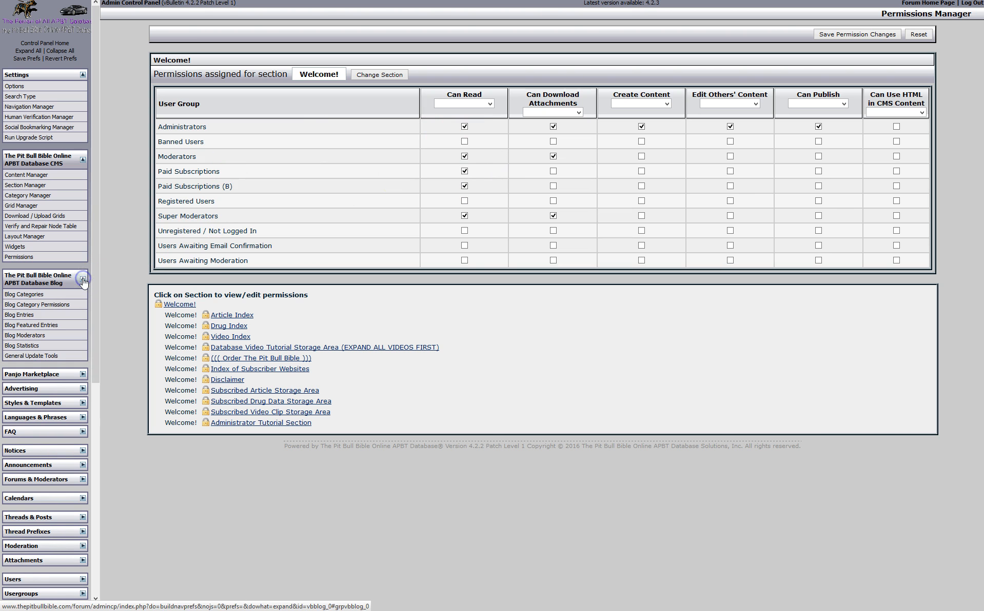
left_click(35, 297)
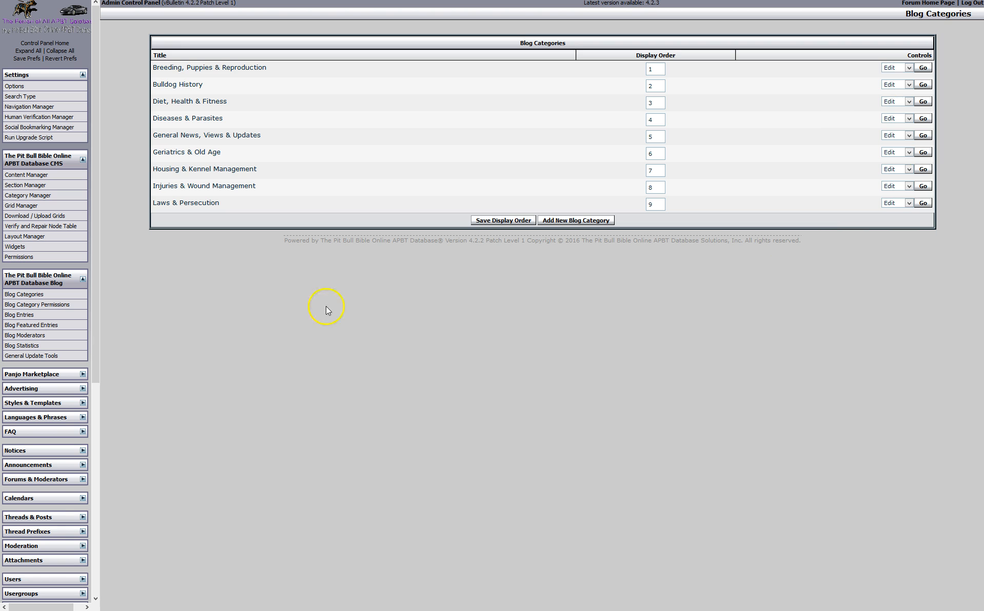
left_click(49, 308)
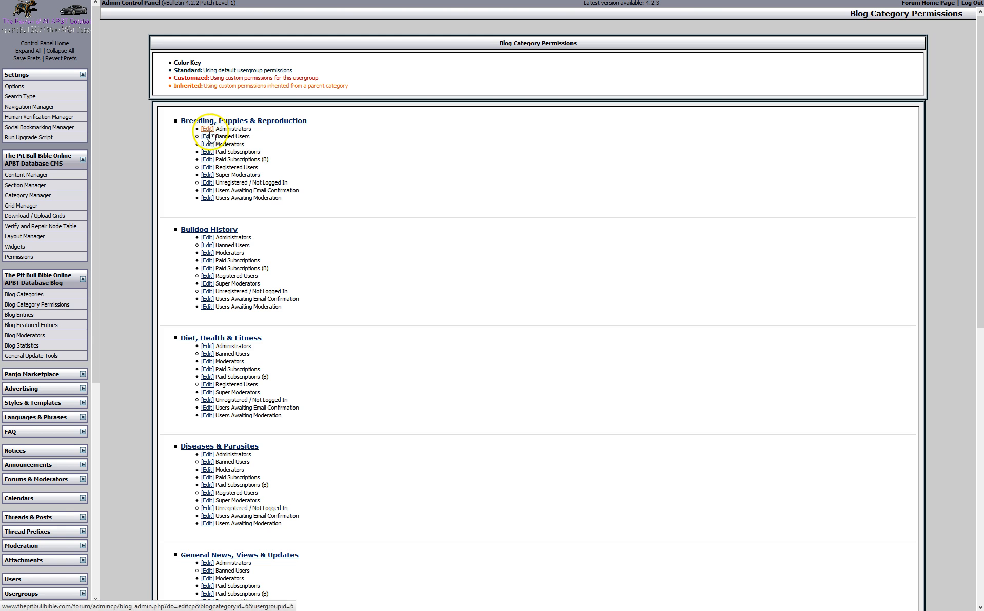
left_click(207, 168)
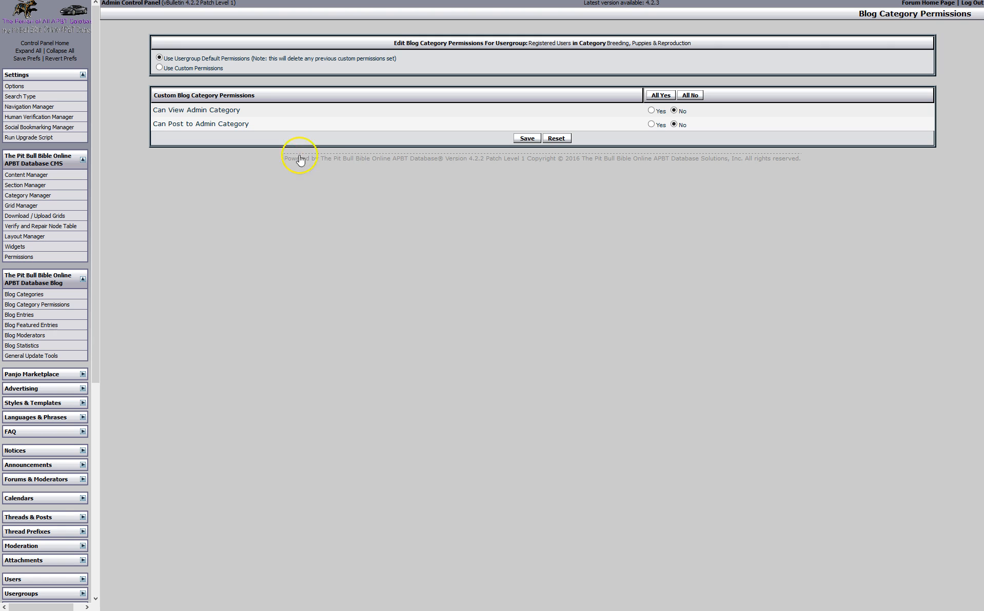
left_click(655, 95)
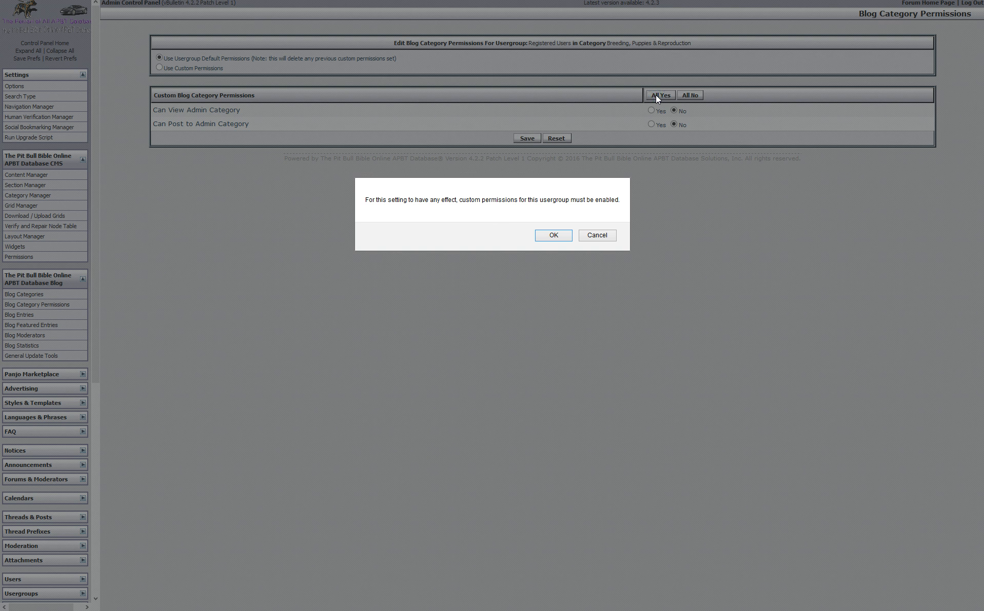
left_click(552, 235)
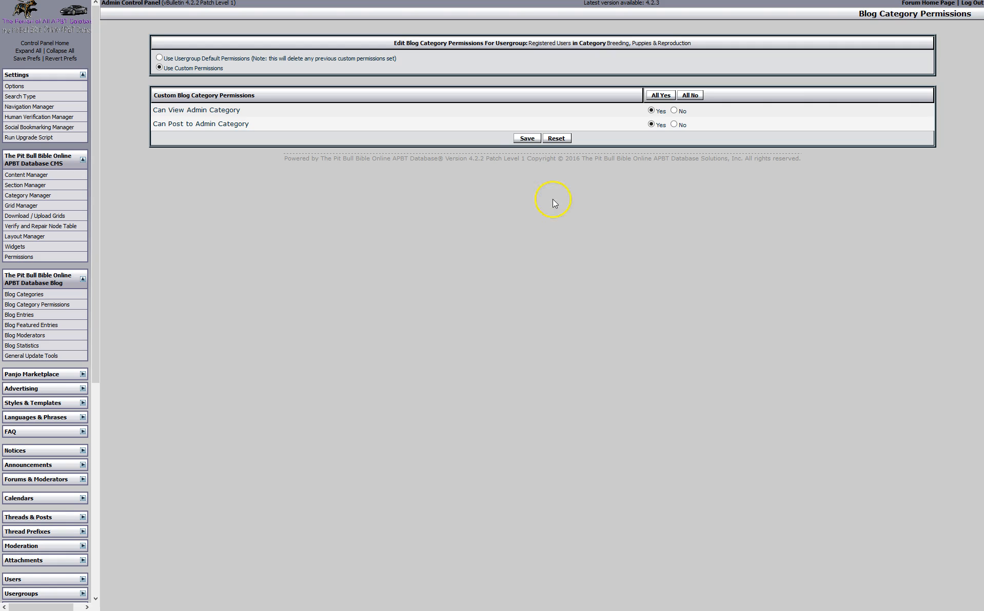
left_click(532, 136)
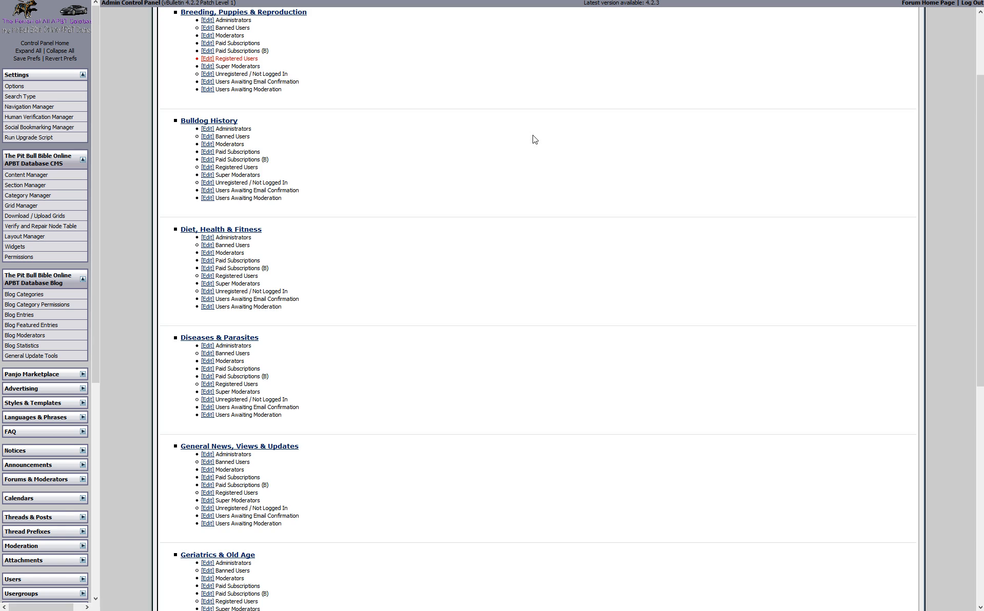
Give Unregistered users full custom permissions in Bulldog History, then revert them to usergroup defaults
left_click(208, 183)
left_click(660, 96)
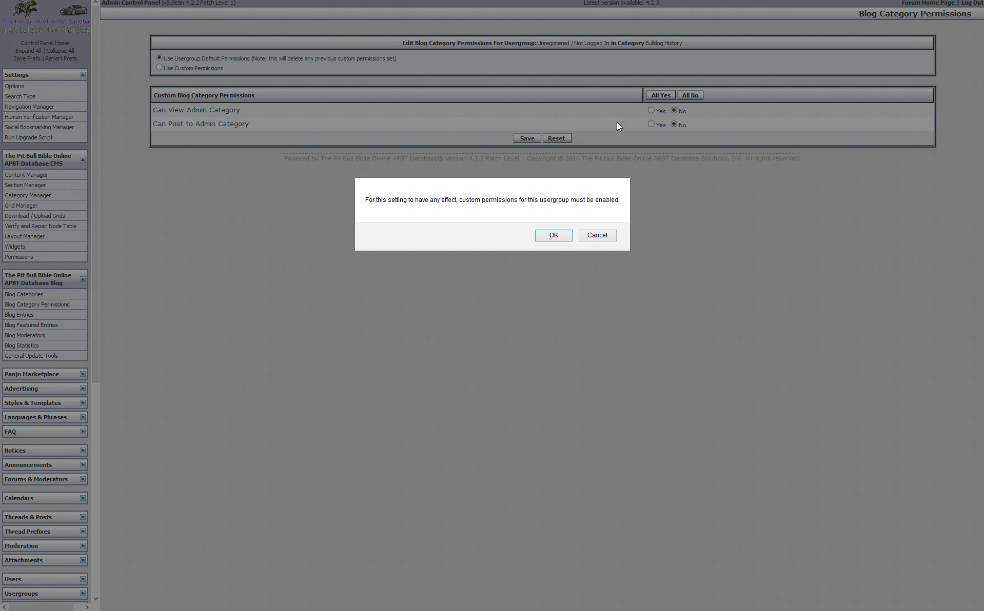
left_click(567, 232)
left_click(529, 138)
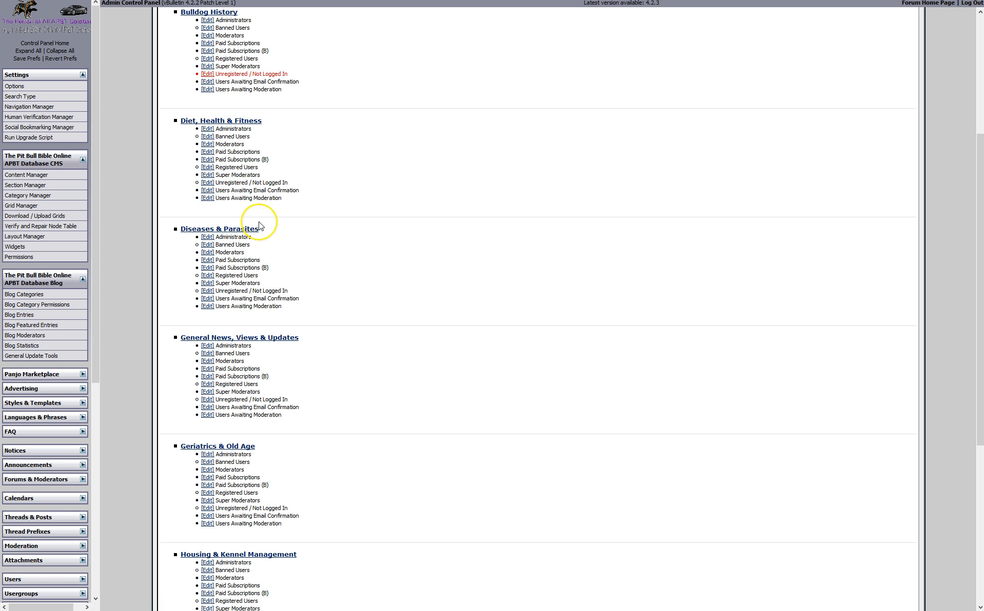
scroll(259, 226, "up", 3)
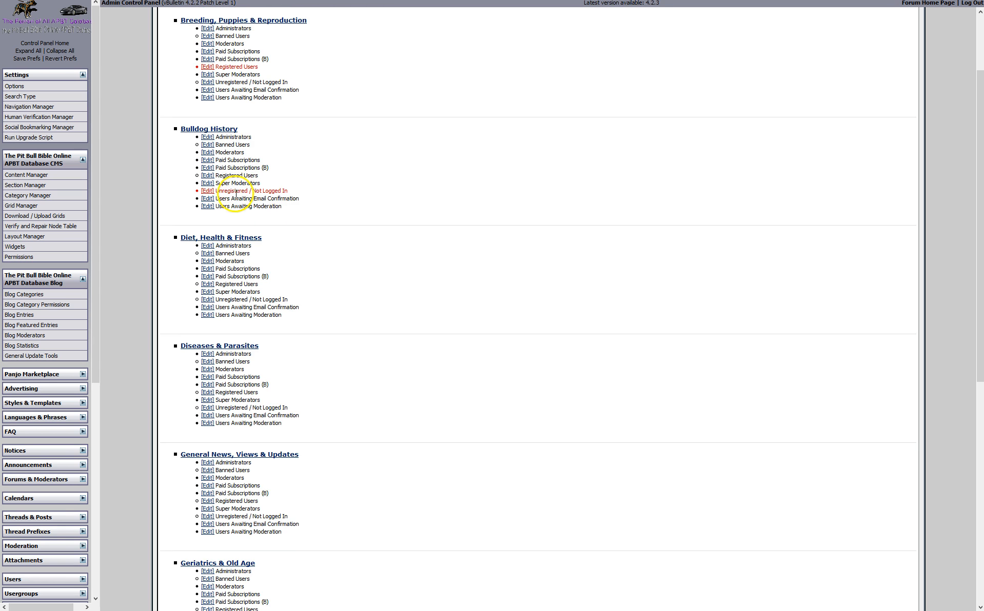
left_click(207, 191)
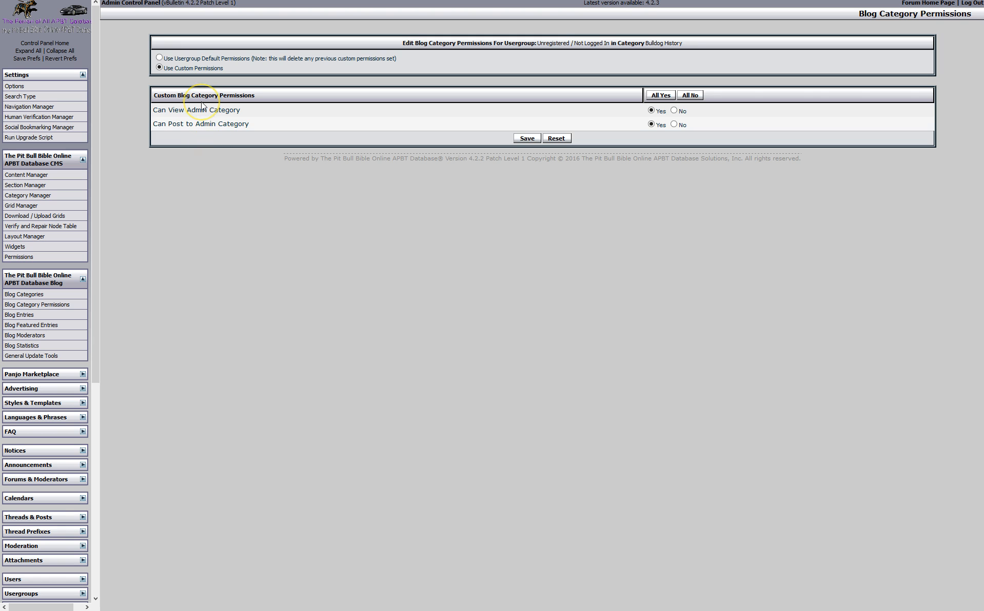
left_click(163, 59)
left_click(526, 146)
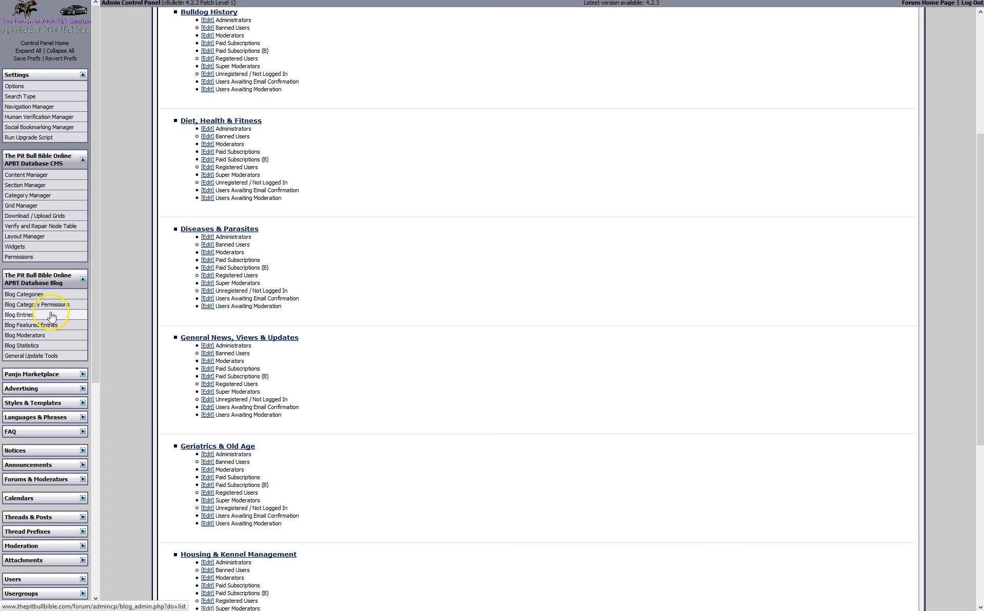
Browse the blog Entries, Moderators and Statistics pages, ending at the General Update Tools maintenance page
left_click(30, 315)
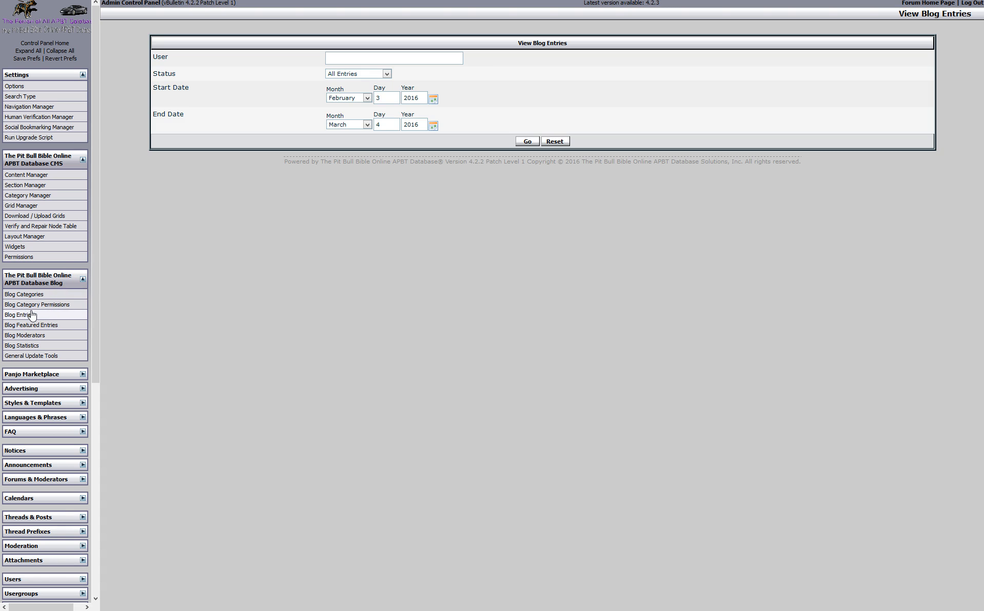
left_click(350, 59)
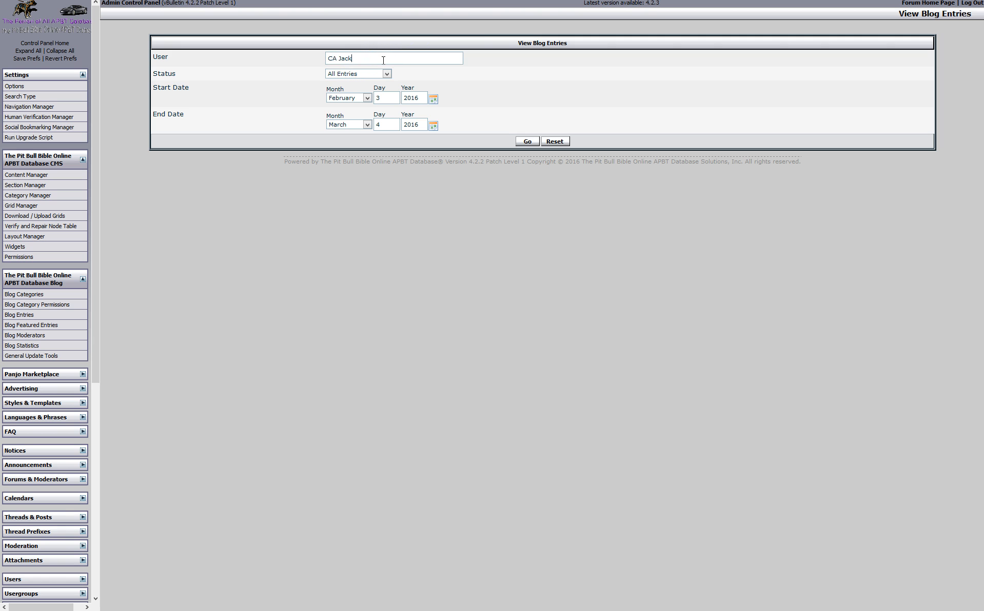
left_click(37, 337)
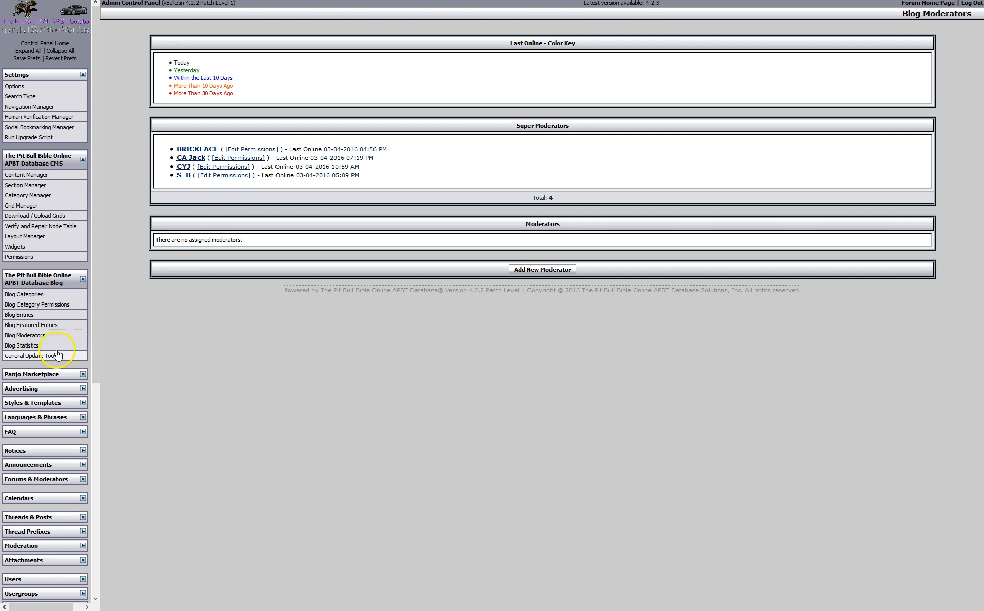
left_click(34, 346)
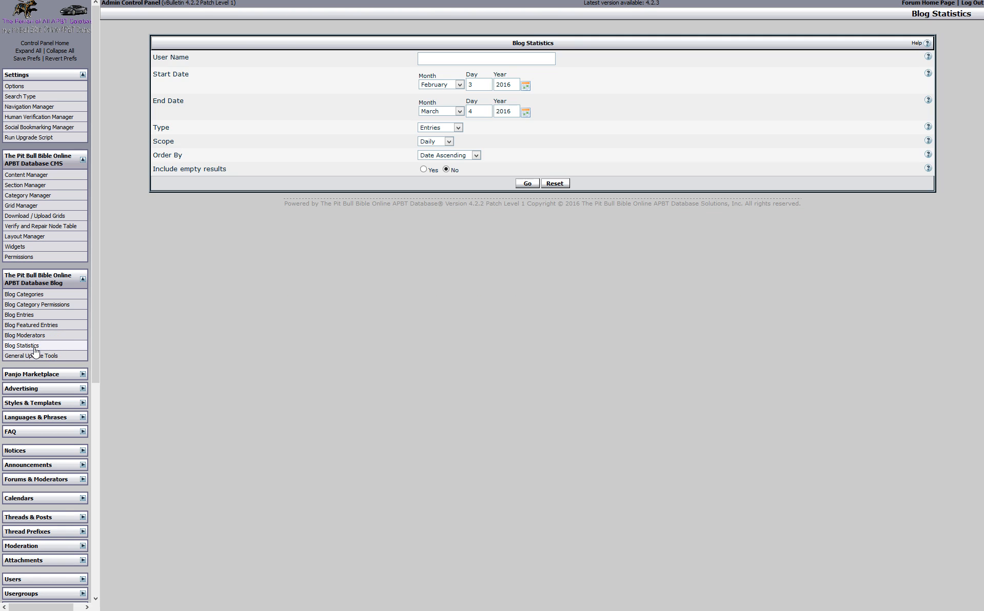
left_click(40, 359)
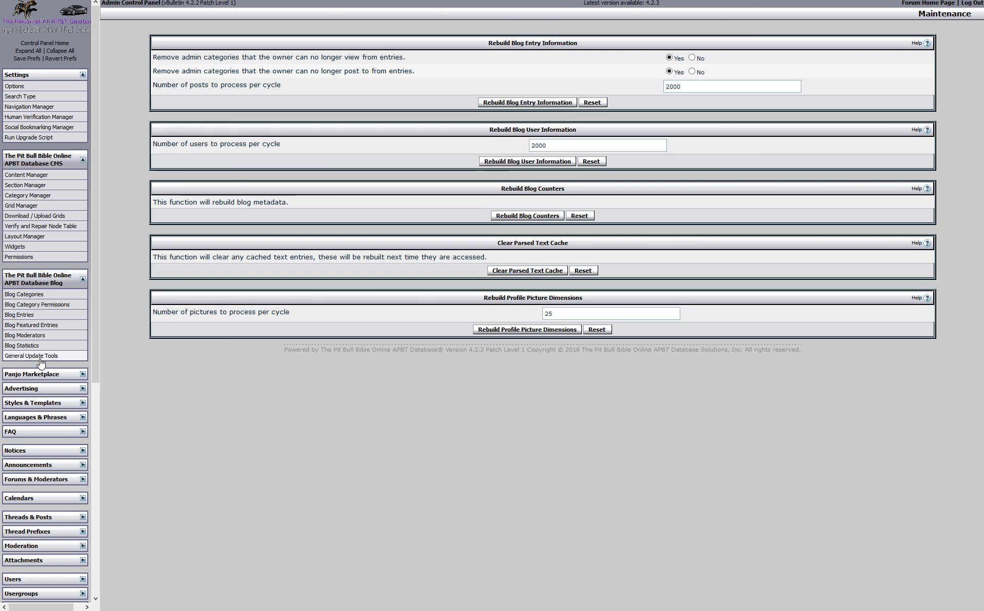
Open Manage Ads under Advertising and preview the first ad's placement
left_click(76, 376)
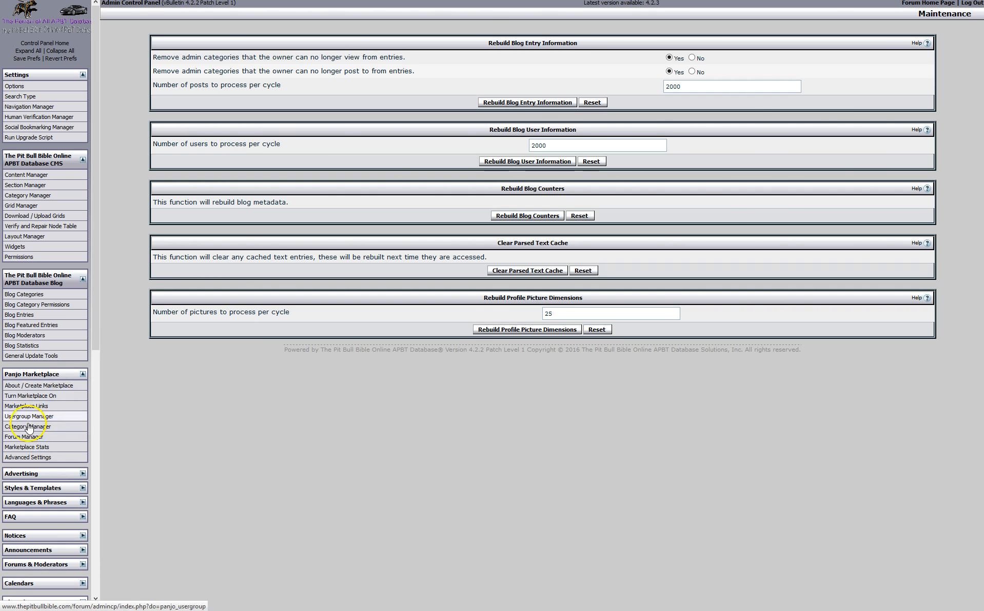
left_click(82, 372)
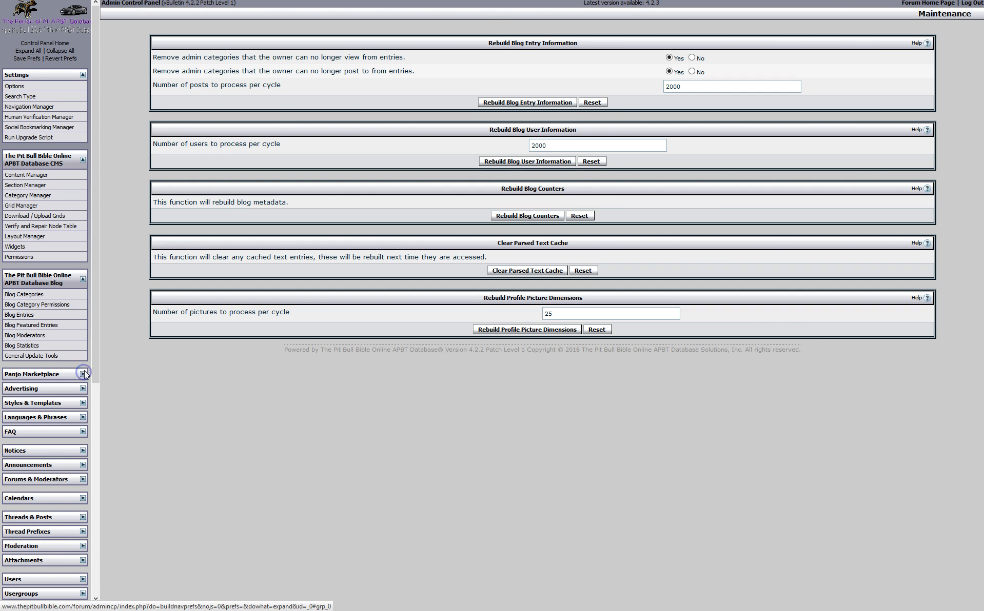
left_click(82, 279)
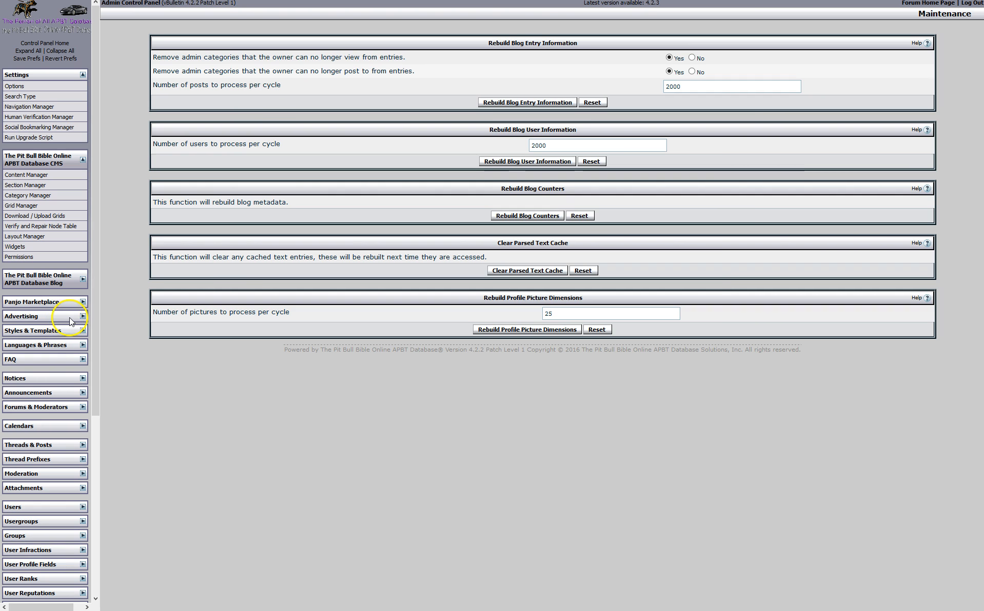
left_click(82, 319)
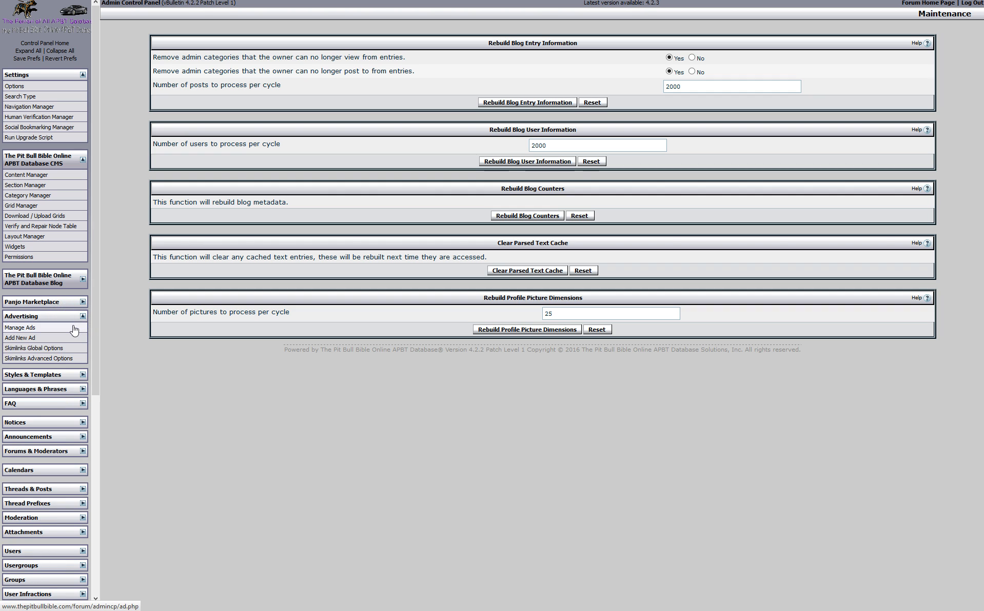
left_click(73, 328)
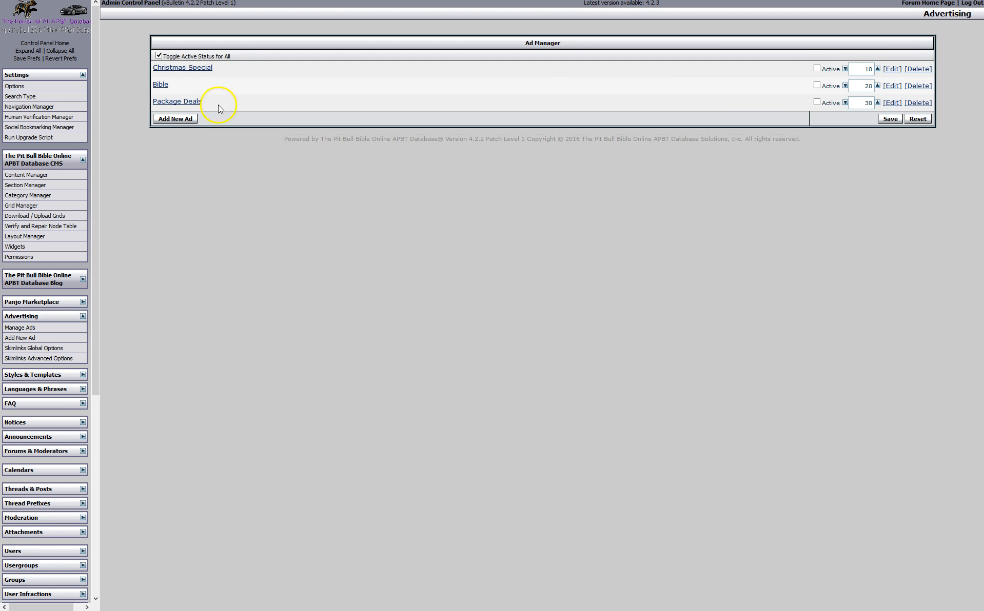
left_click(201, 71)
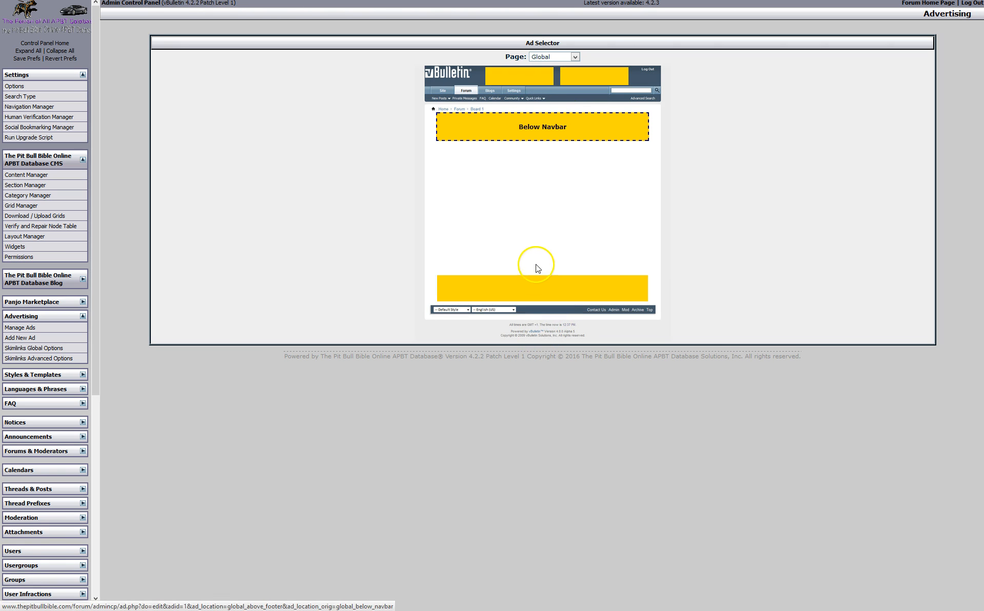
mouse_move(15, 4)
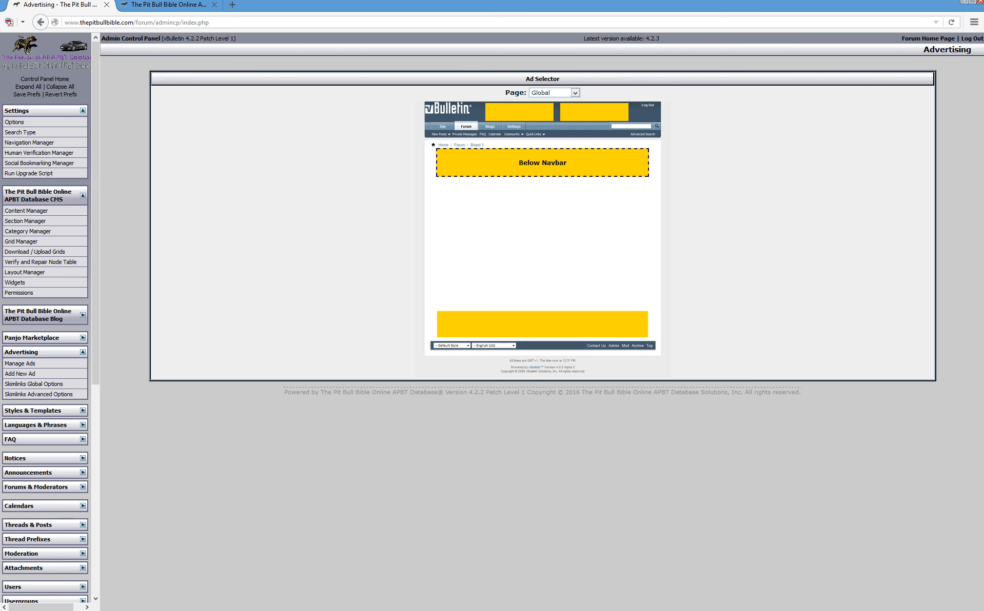
left_click(44, 22)
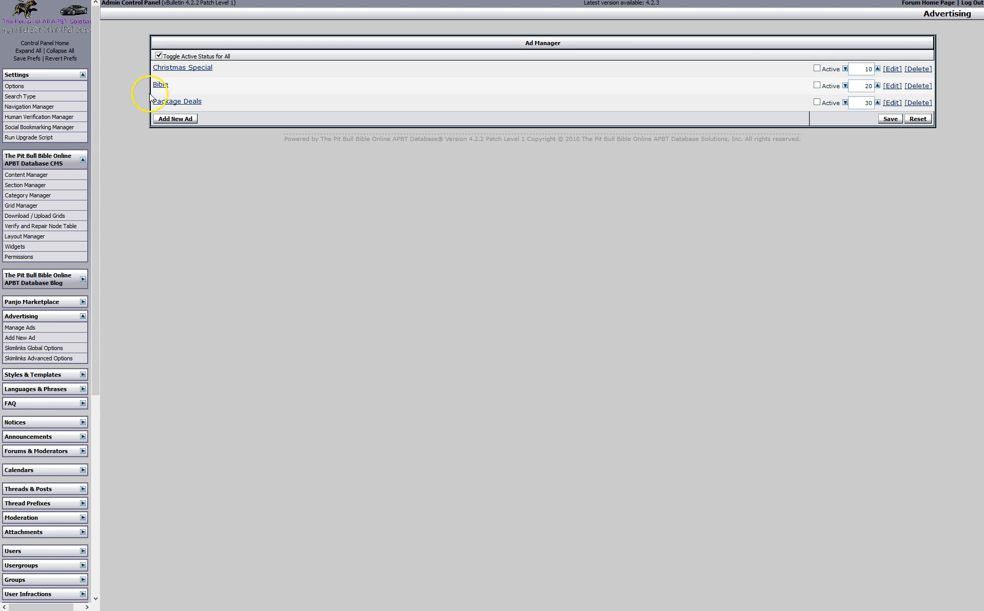
Preview the Package Deals ad's placement, trying the Header 2 then Header 1 slots
left_click(189, 106)
left_click(578, 76)
left_click(507, 78)
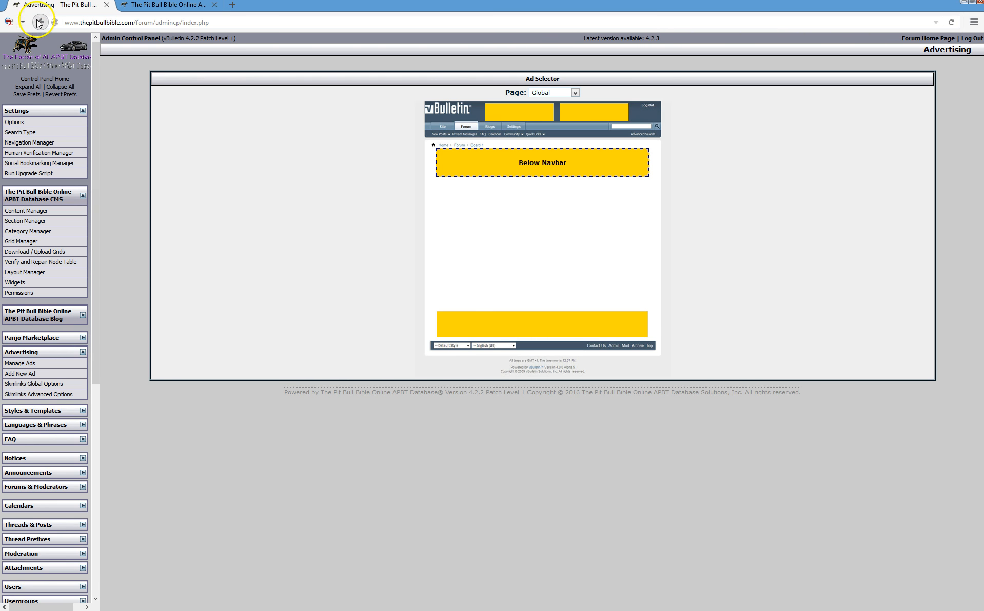
left_click(39, 22)
Preview the Bible ad's placement, then edit it and choose the Below Navbar slot
left_click(161, 85)
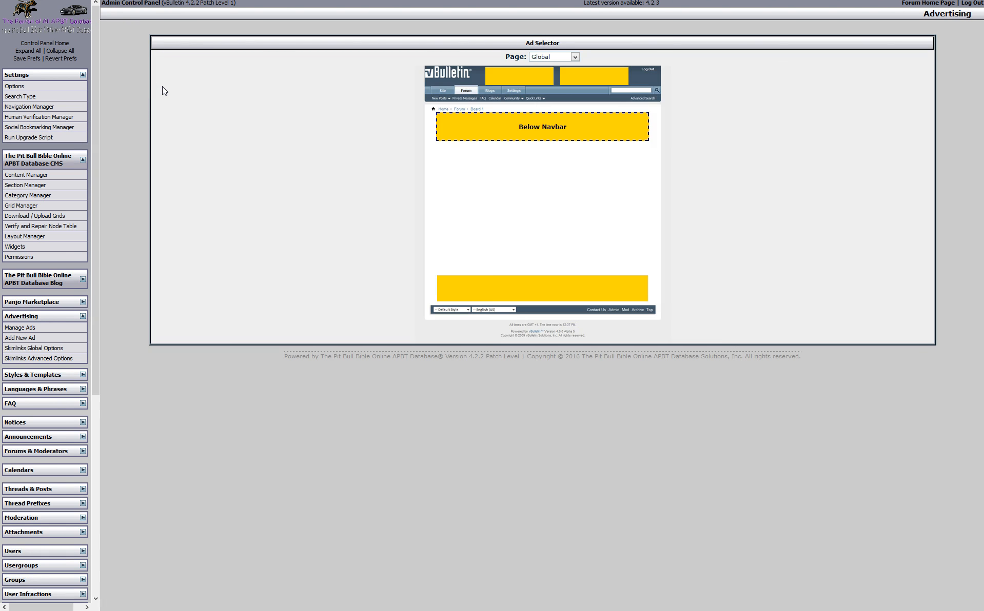
mouse_move(39, 1)
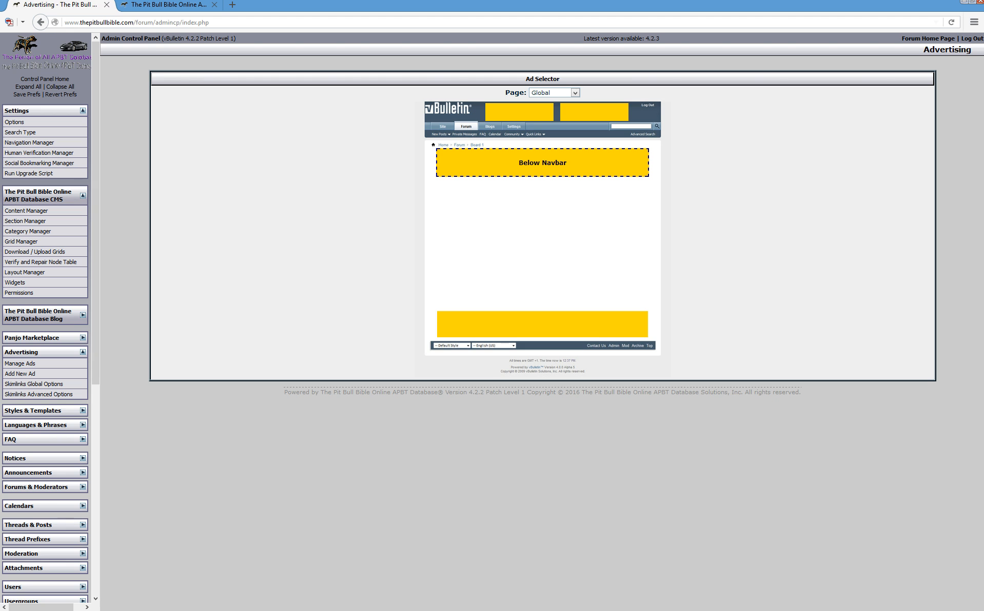
left_click(46, 20)
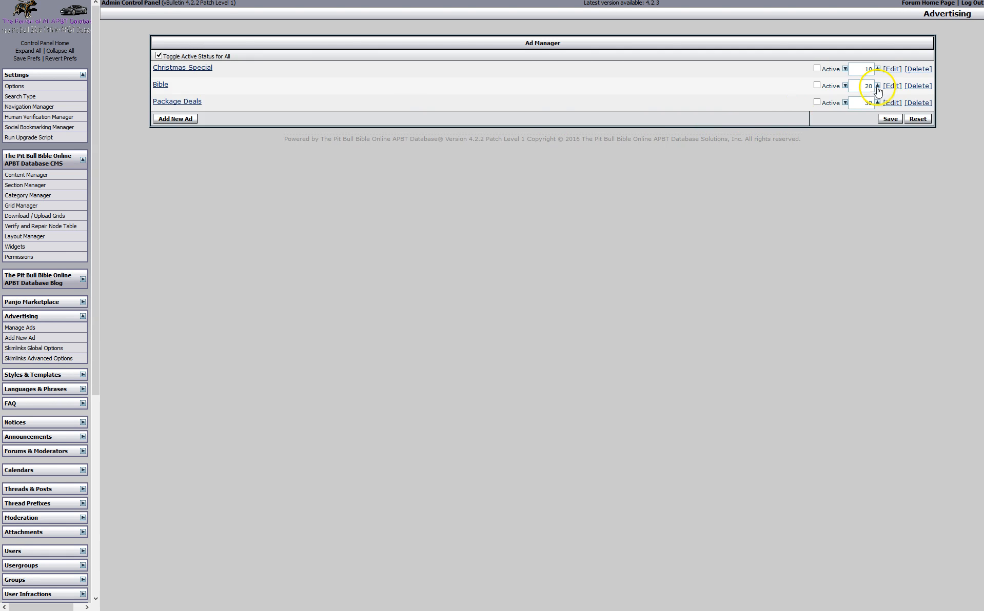
left_click(893, 87)
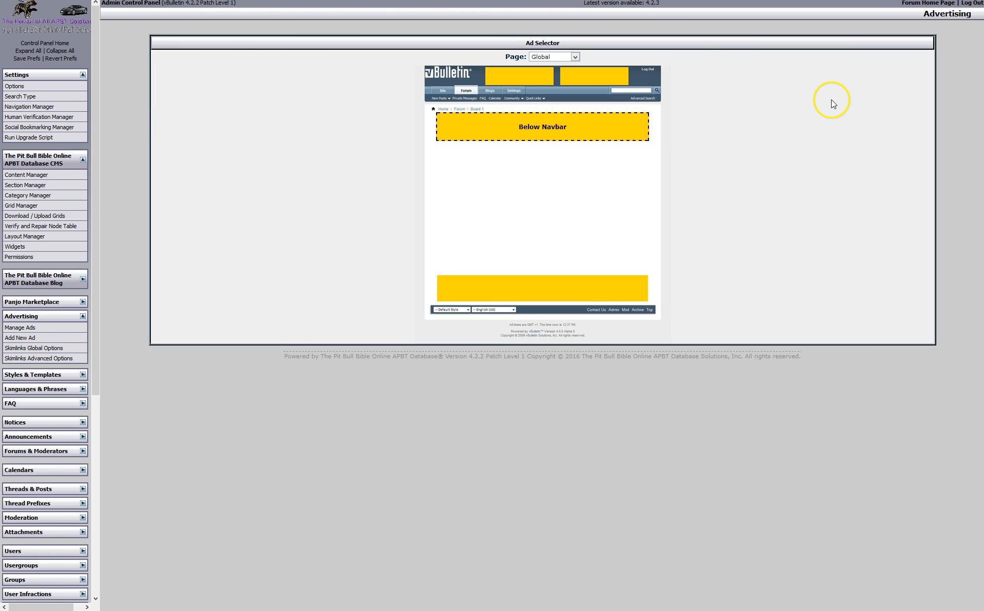
left_click(524, 129)
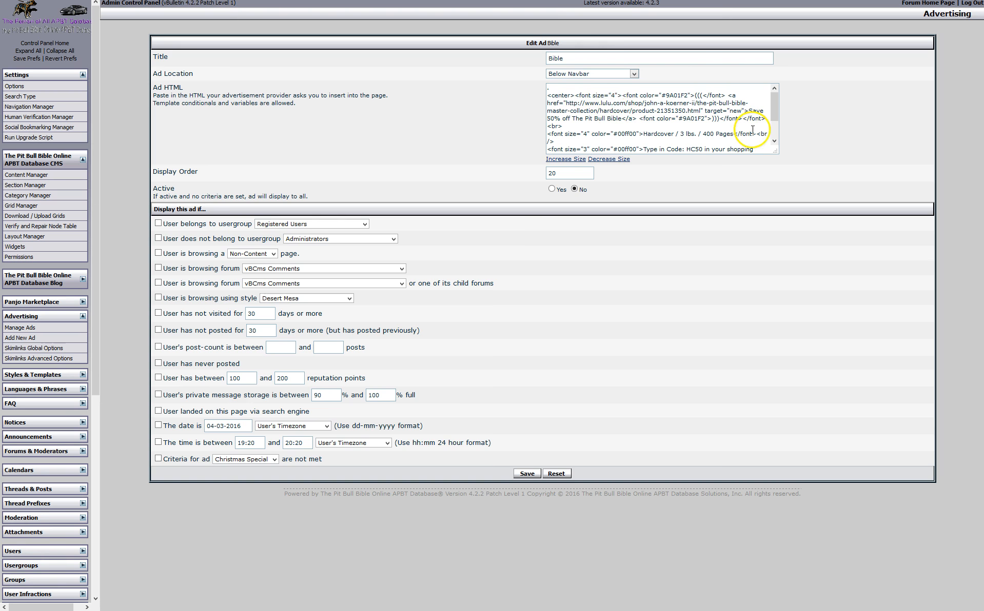
Enlarge the Bible ad's HTML box, keep it inactive and Below Navbar, and collapse Advertising
left_click_drag(774, 152, 778, 214)
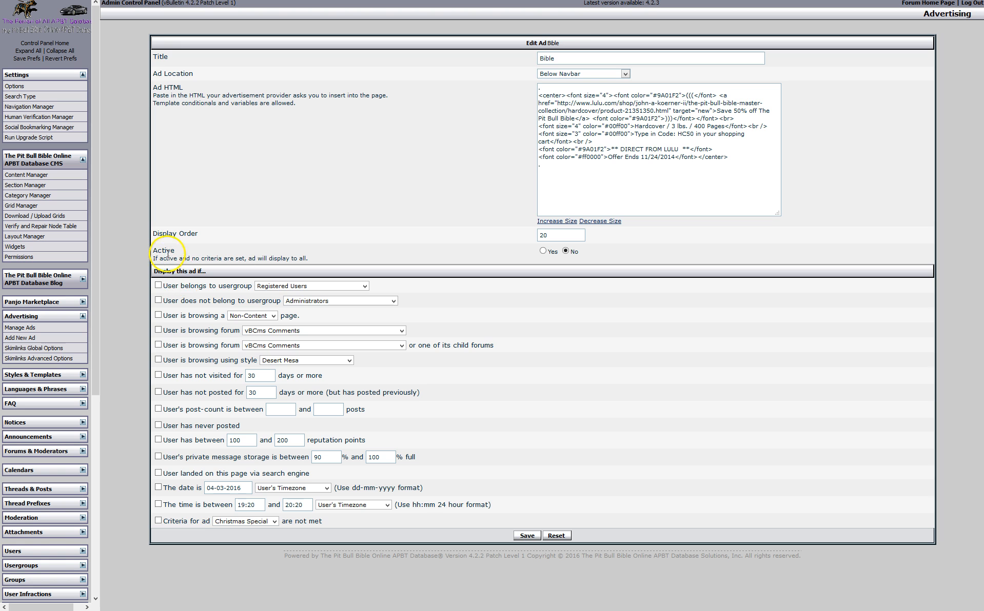
left_click(544, 252)
left_click(567, 251)
left_click(624, 74)
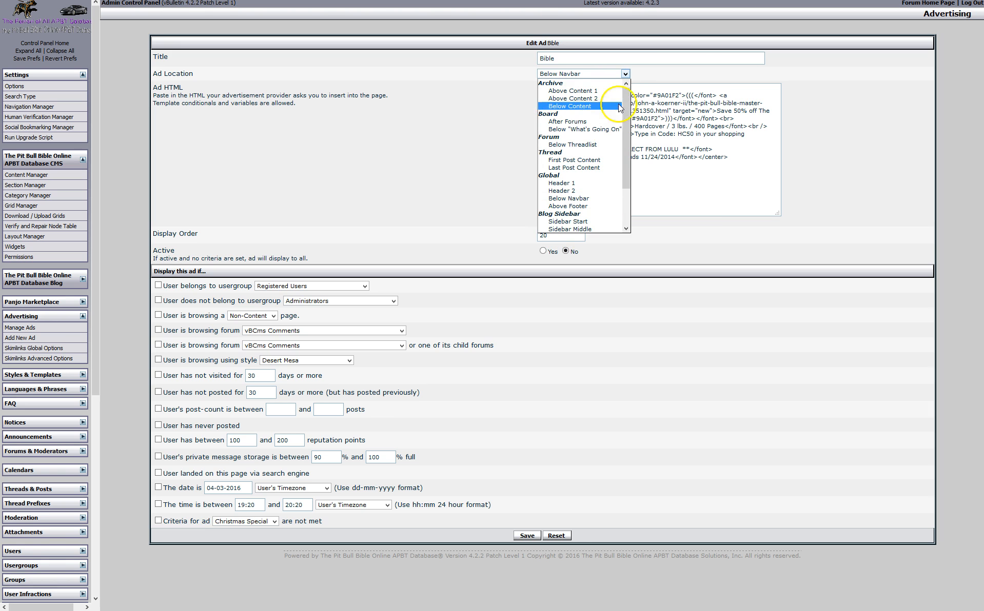
left_click(672, 68)
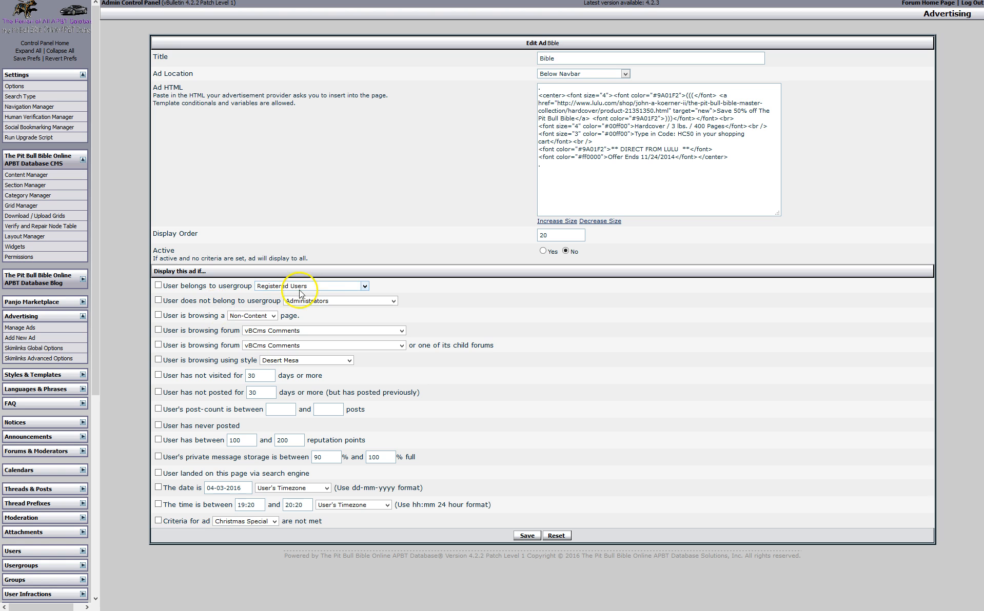
mouse_move(202, 0)
left_click(84, 316)
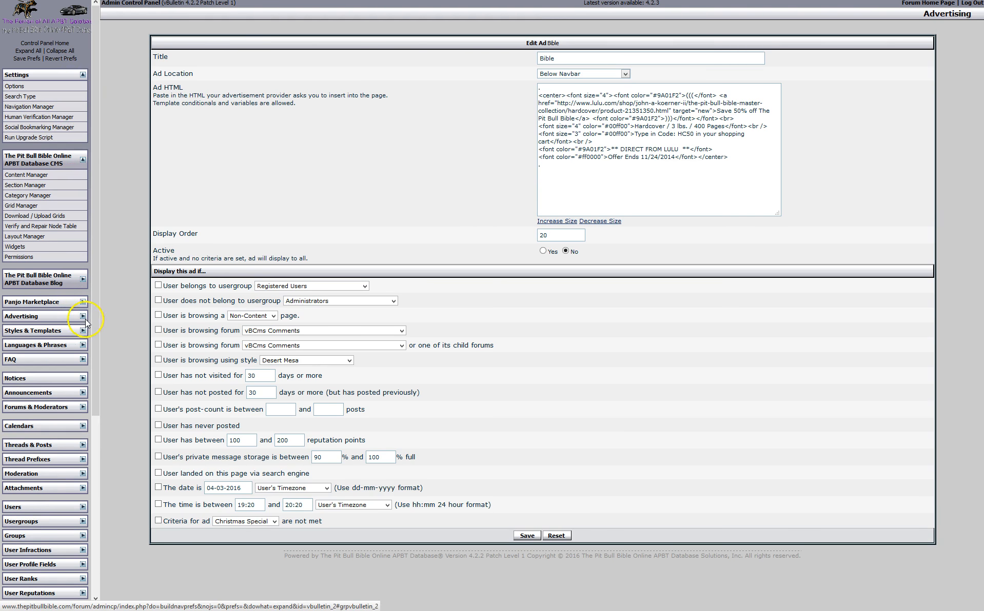
Open the Style Variable Editor for Terminator Steel from the Style Manager
left_click(83, 160)
left_click(82, 75)
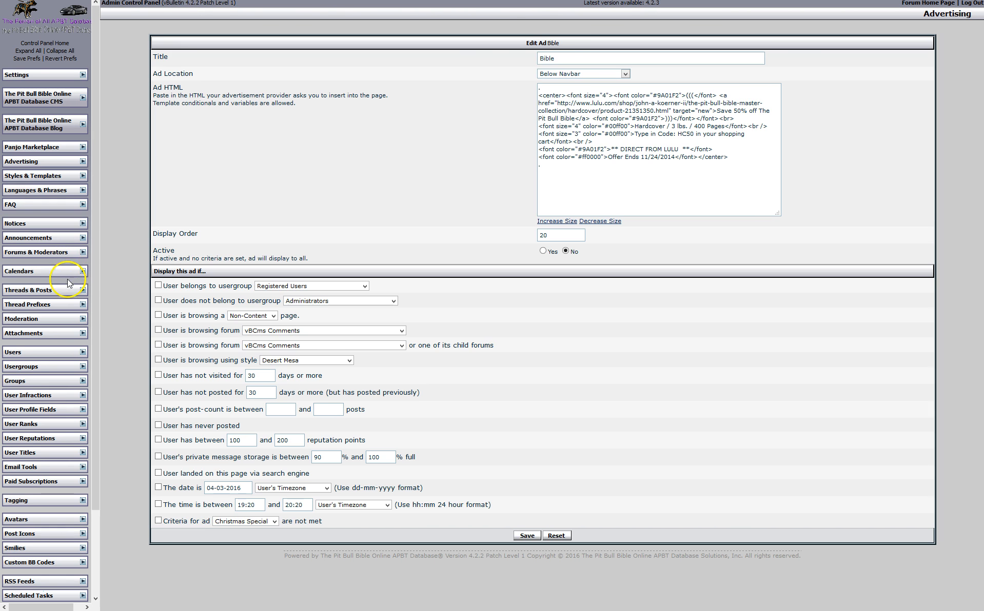
left_click(83, 176)
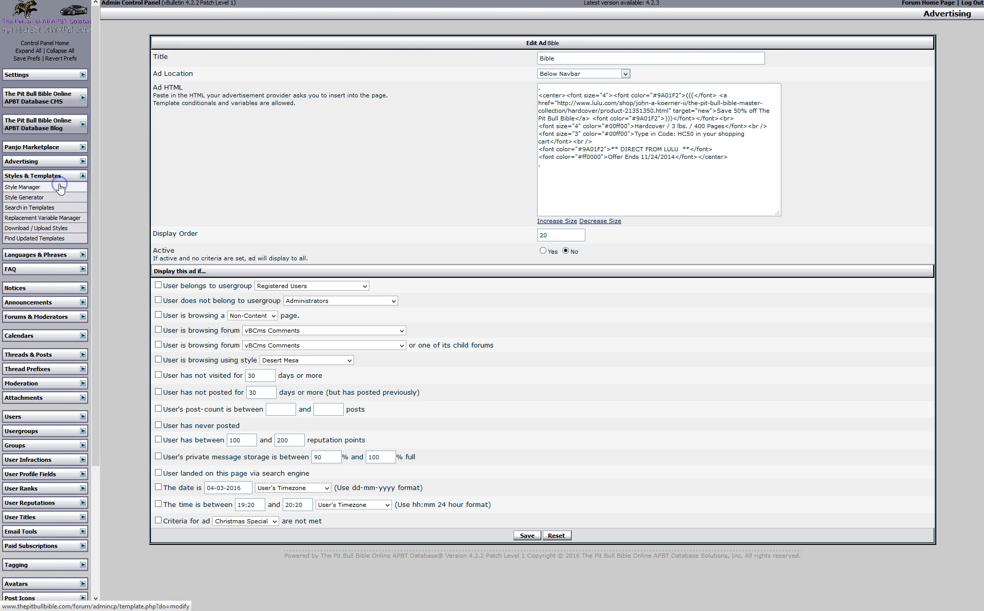
left_click(60, 187)
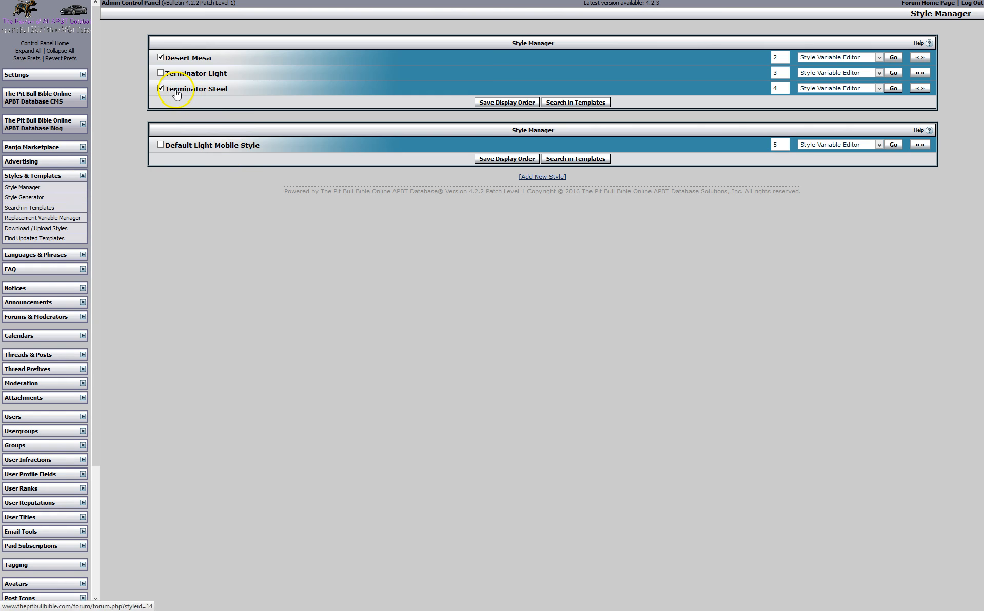
left_click(890, 89)
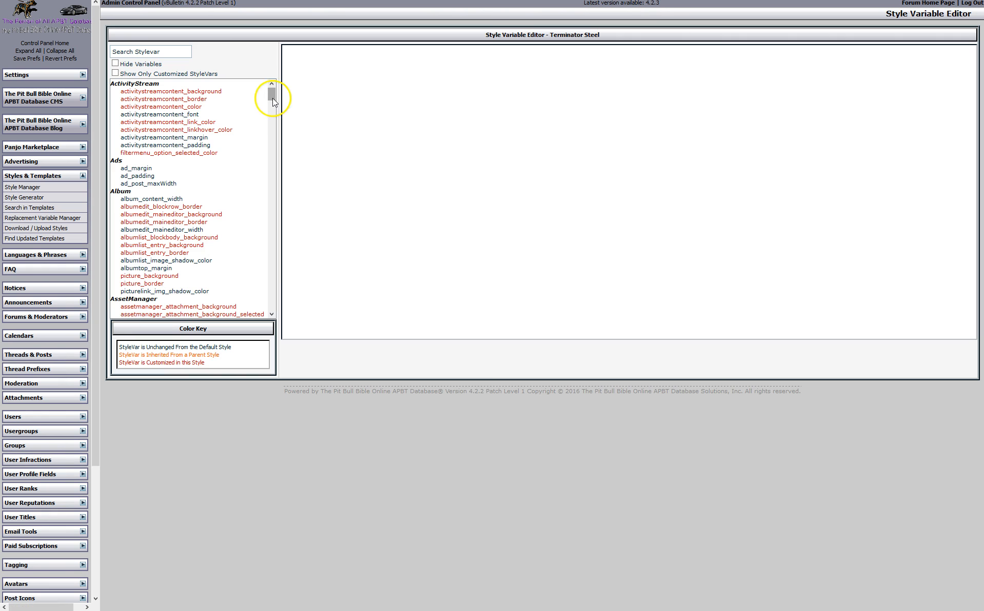
Review header_link_color, header_linkhover_color, toplinks_color and activitystreamcontent_color, then return to Style Manager
left_click_drag(272, 97, 272, 213)
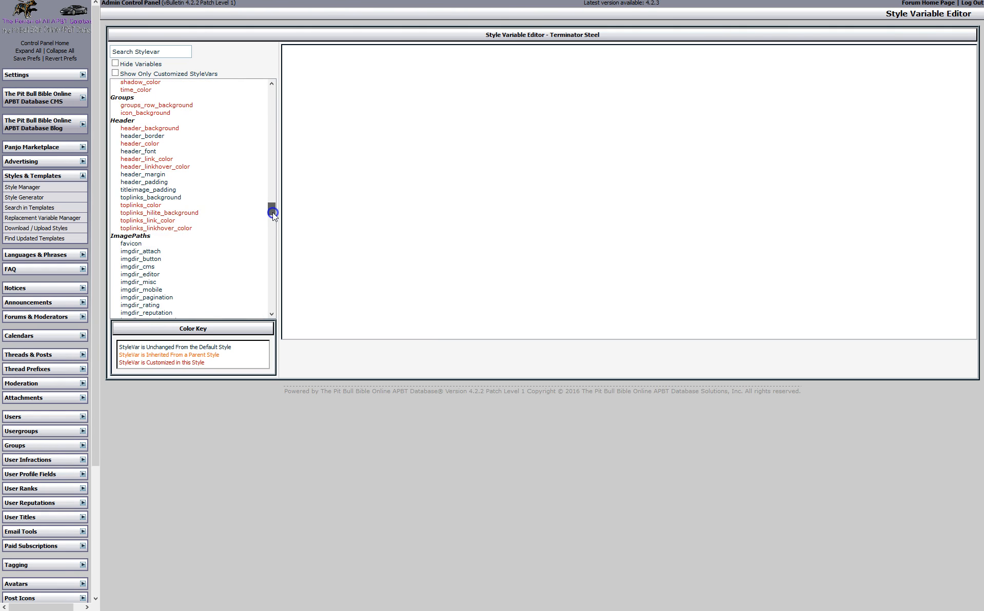
left_click(168, 161)
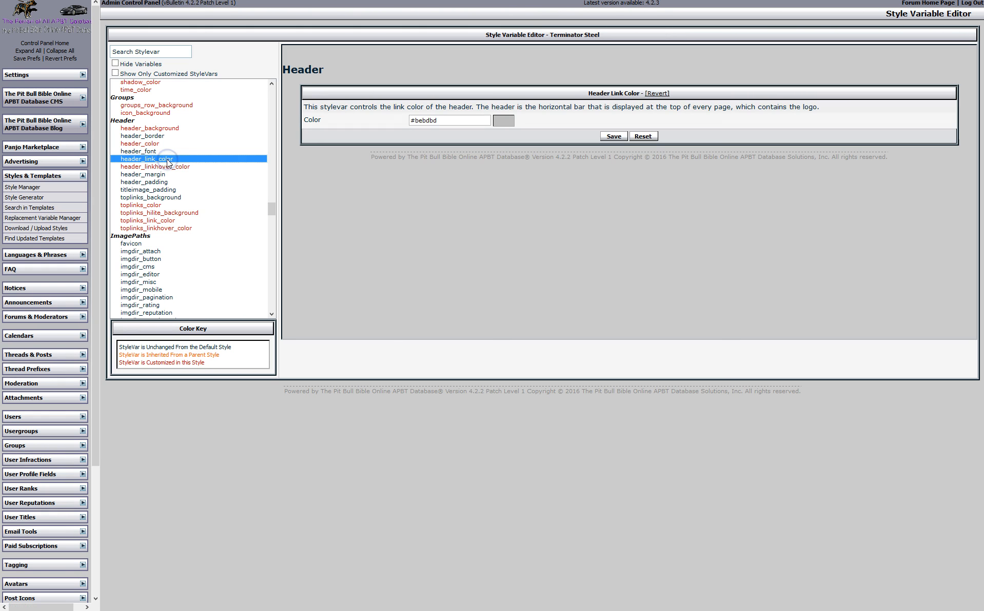
triple_click(420, 120)
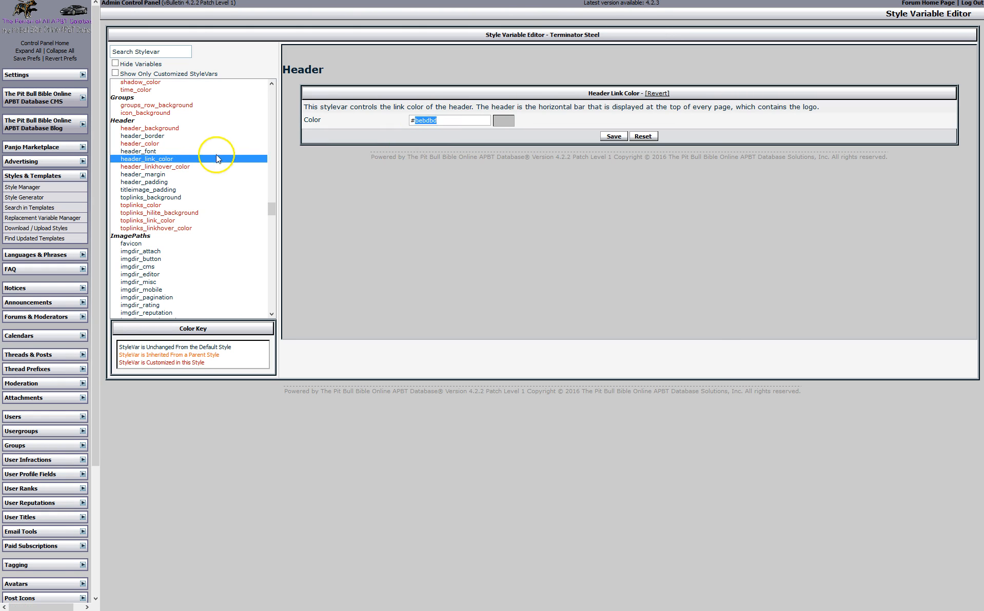
left_click(177, 166)
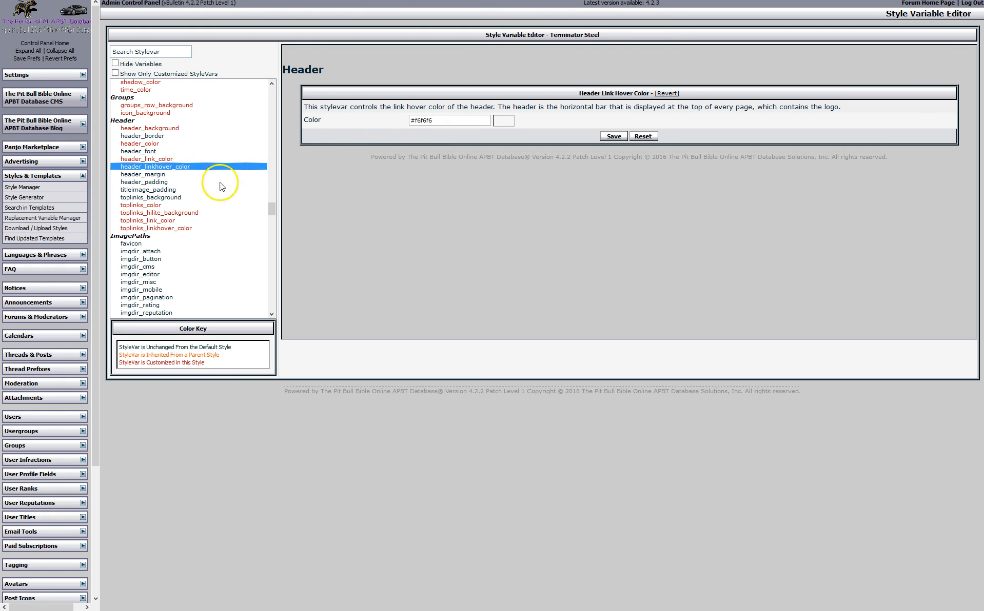
left_click(142, 205)
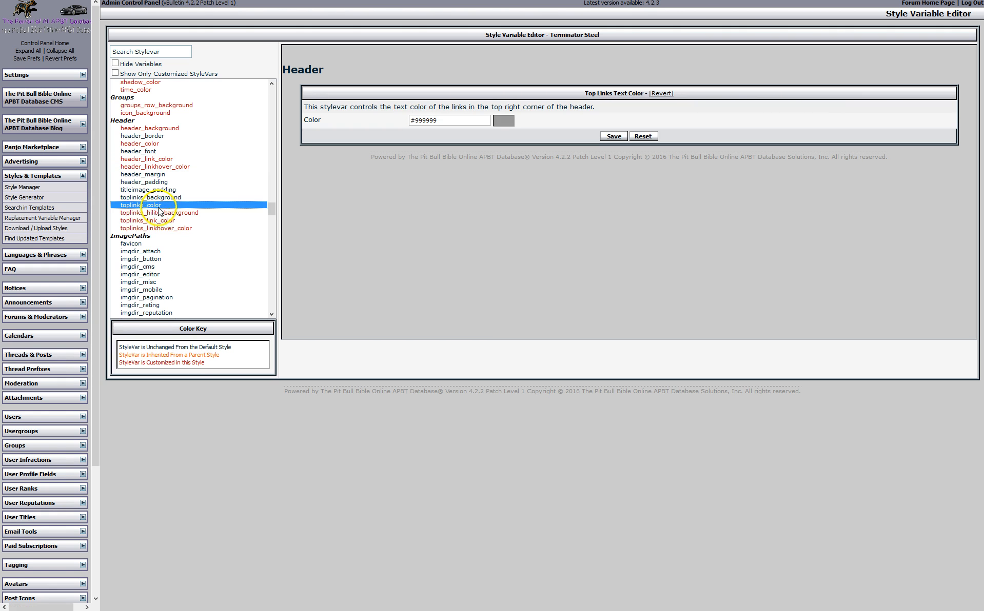
left_click_drag(270, 206, 275, 88)
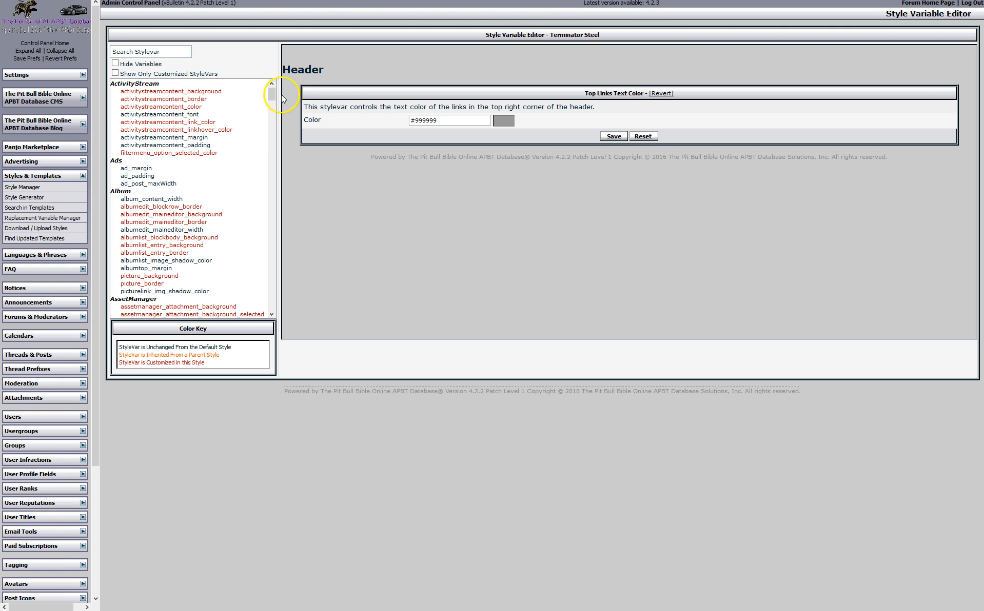
left_click(180, 106)
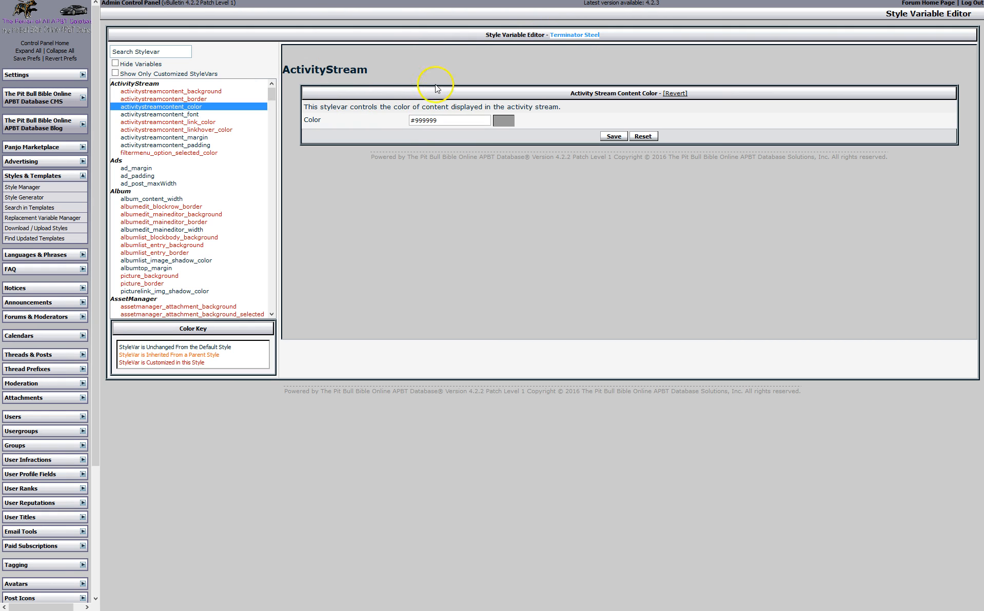
left_click(64, 190)
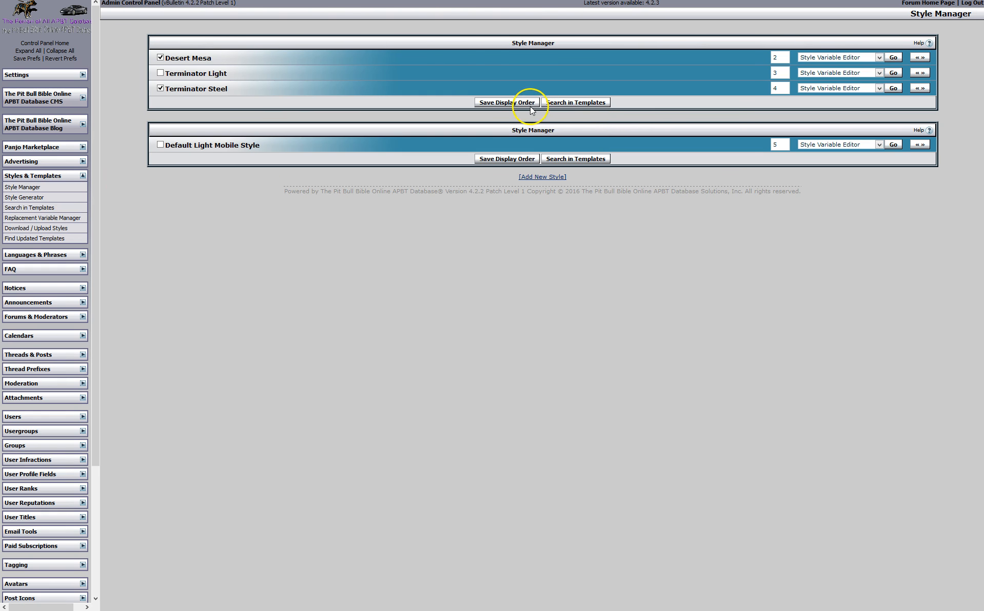
Open Terminator Steel's template list and look over the ABOUT, ARTICLES and BOOKS_DVDS templates
left_click(537, 180)
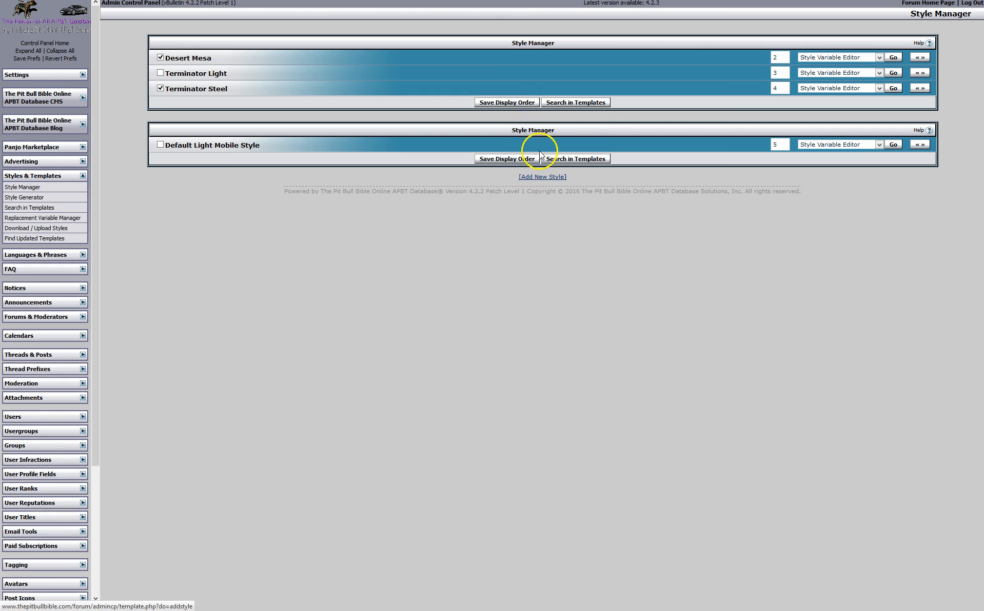
left_click(879, 88)
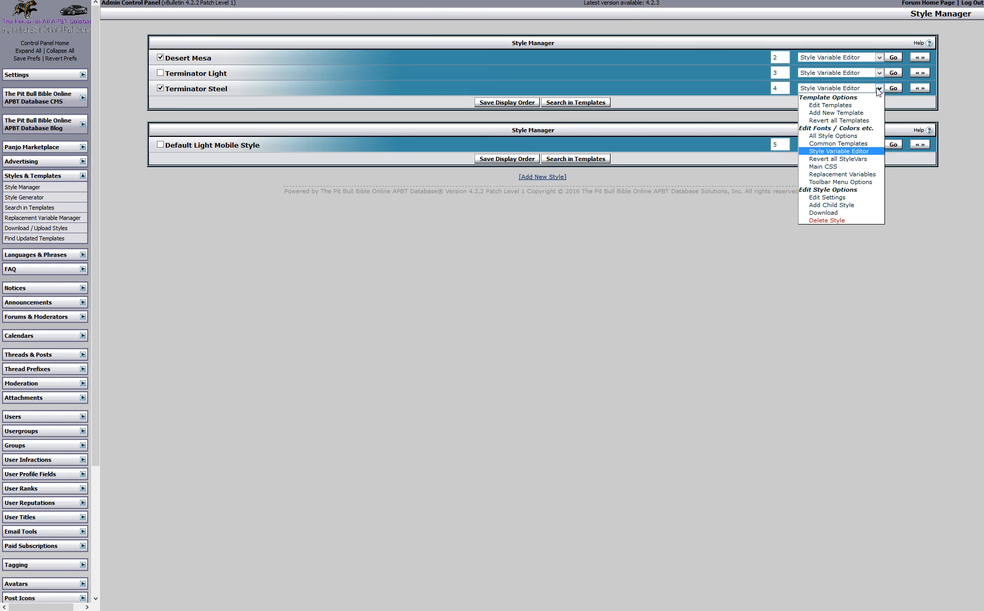
left_click(850, 105)
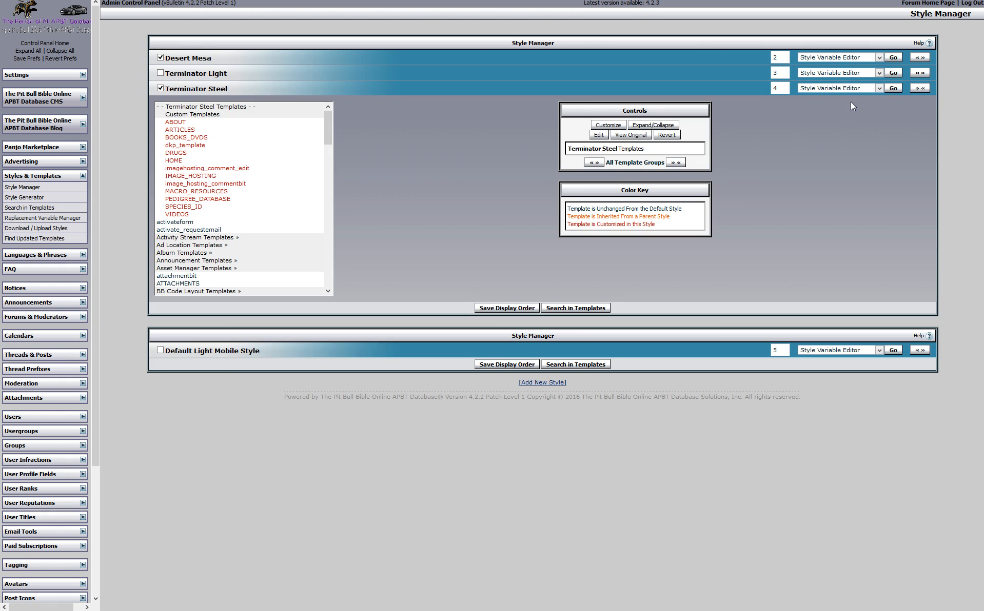
left_click(182, 124)
left_click(186, 129)
left_click(185, 137)
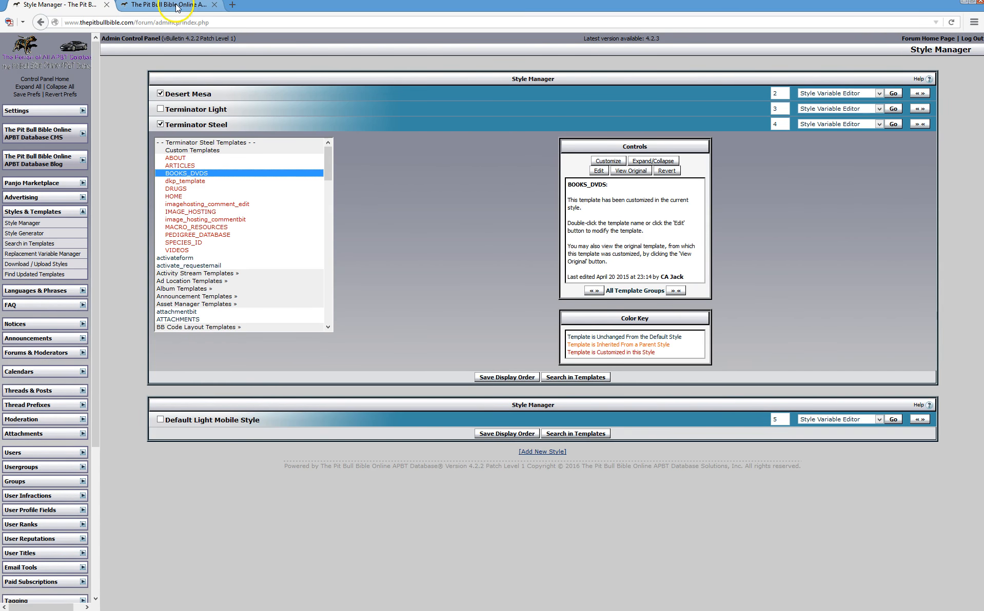
Check the forum's Drug Index page, then open the DRUGS template and go back to the styles
left_click(176, 7)
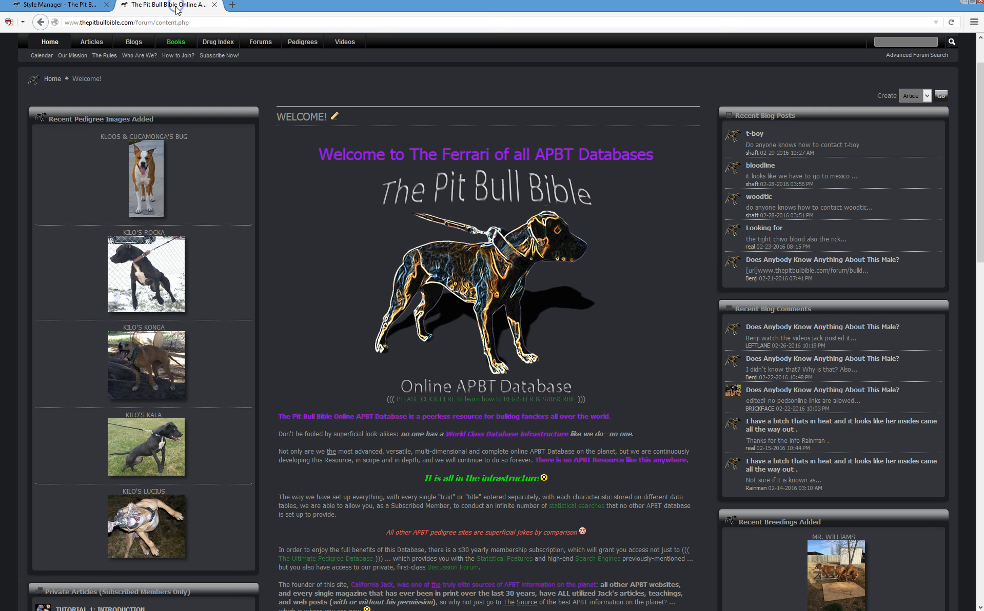
left_click(219, 43)
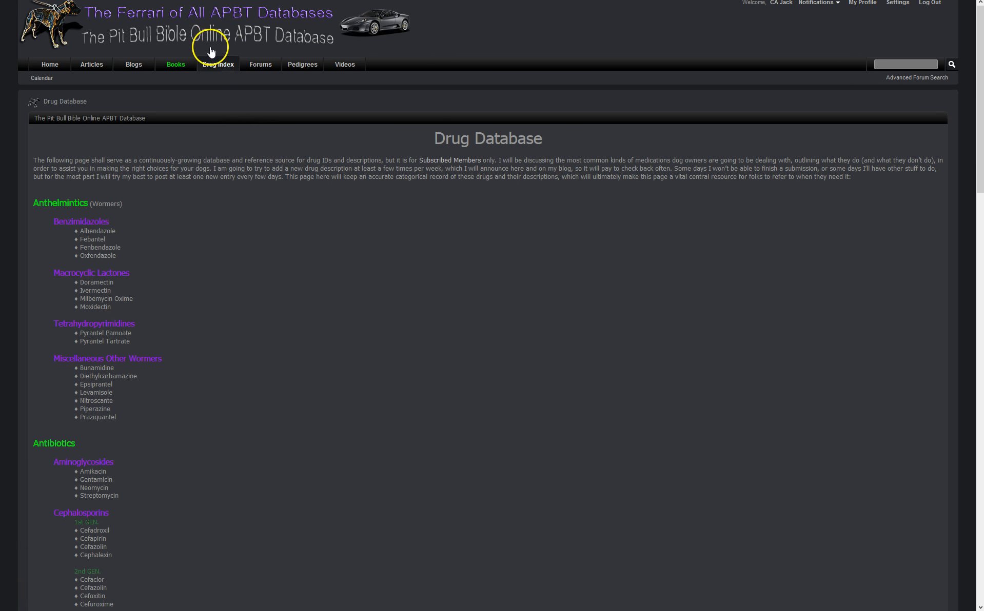
left_click(87, 8)
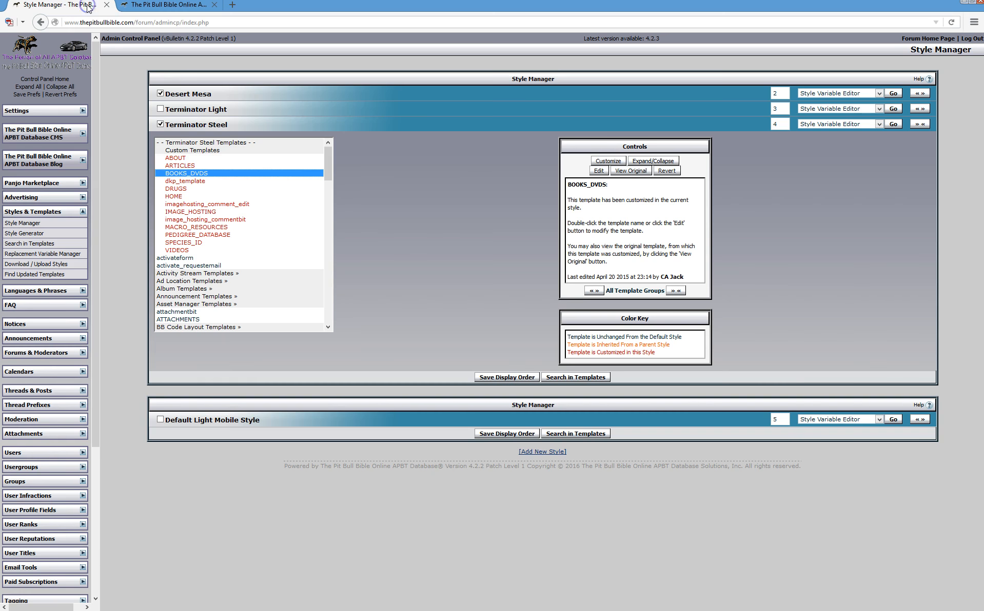
double_click(188, 153)
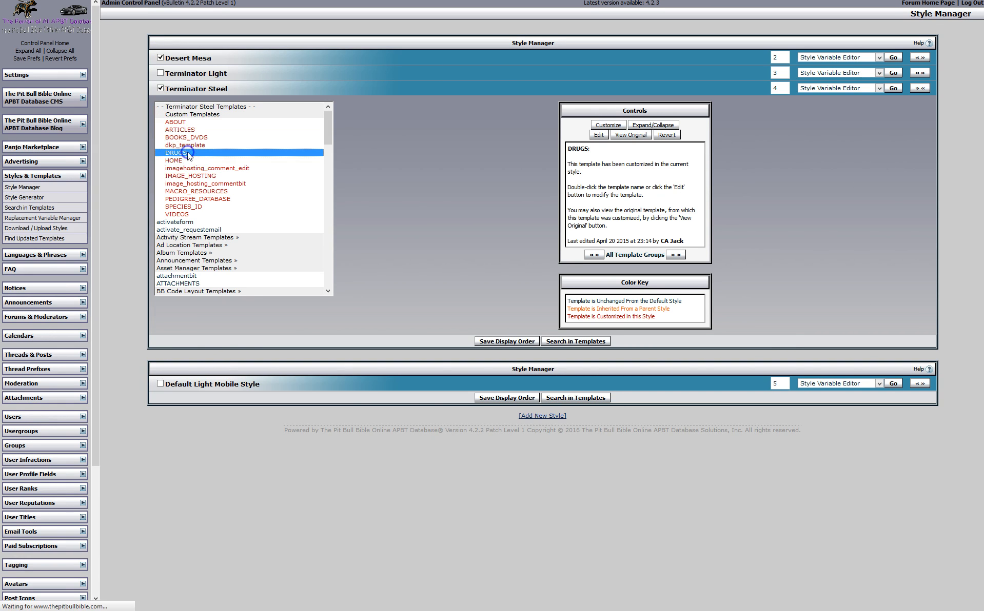
left_click_drag(911, 241, 909, 274)
left_click(22, 188)
Reopen Terminator Steel's templates, expand CSS Templates, and open additional.css for editing
left_click(878, 88)
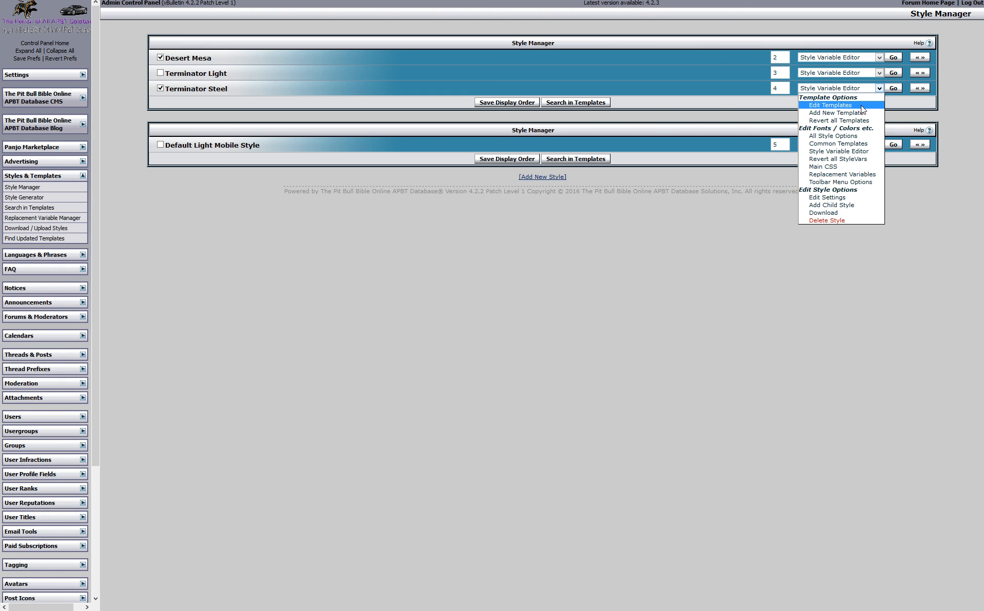
left_click(842, 105)
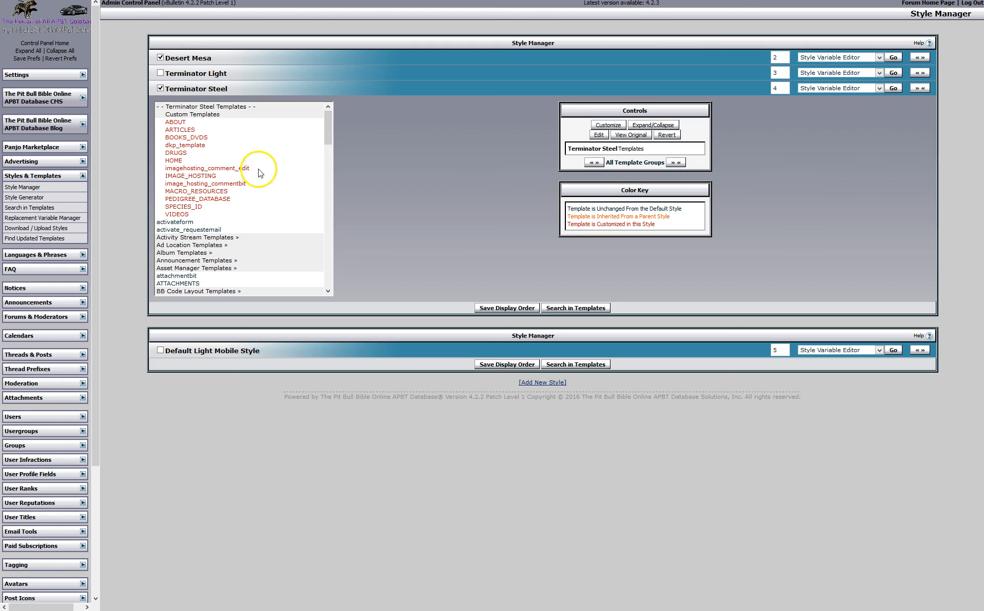
left_click_drag(330, 138, 331, 152)
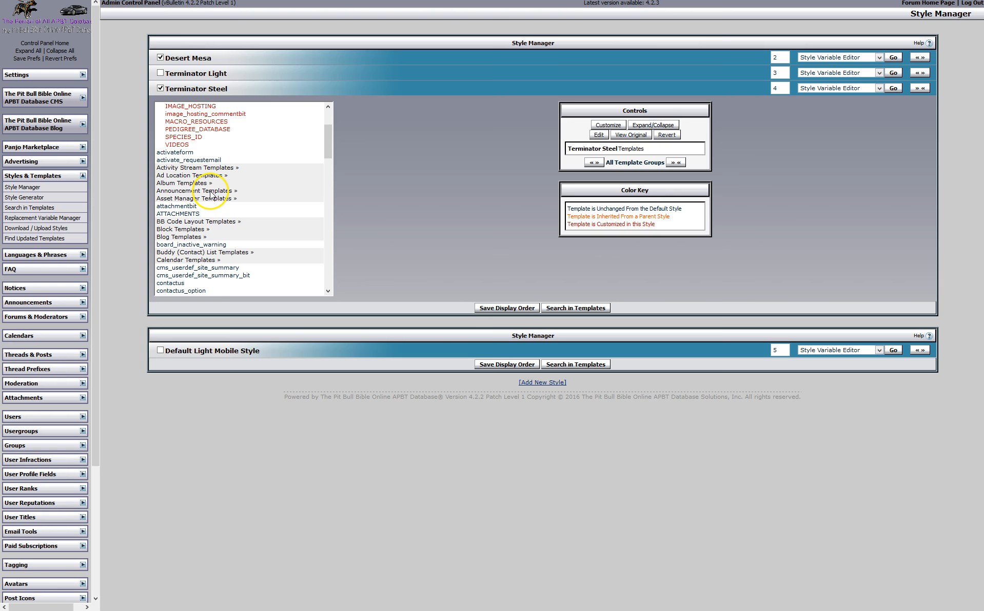
left_click_drag(325, 153, 331, 179)
left_click(210, 206)
double_click(210, 206)
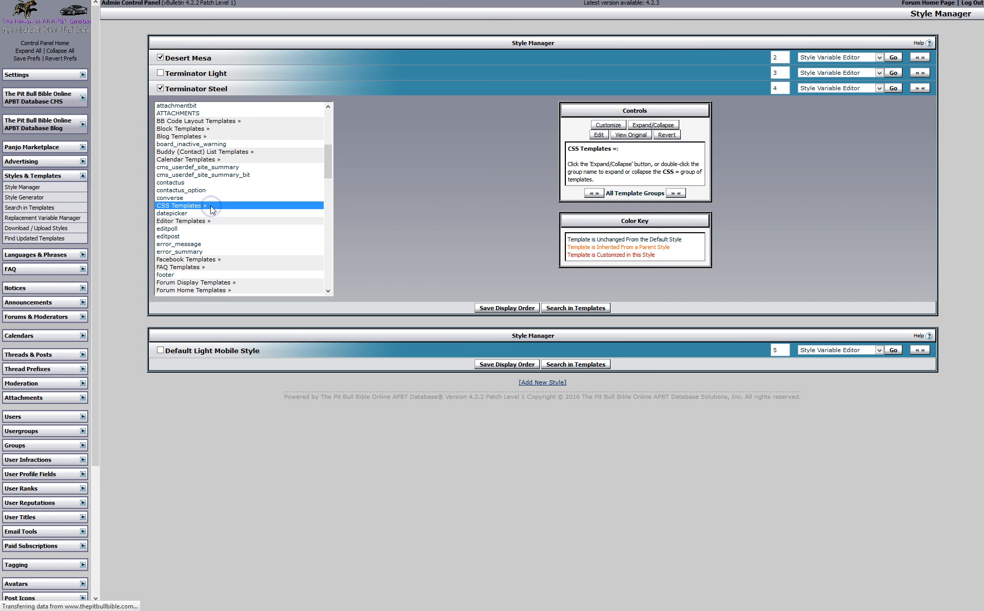
left_click_drag(332, 131, 330, 142)
double_click(205, 196)
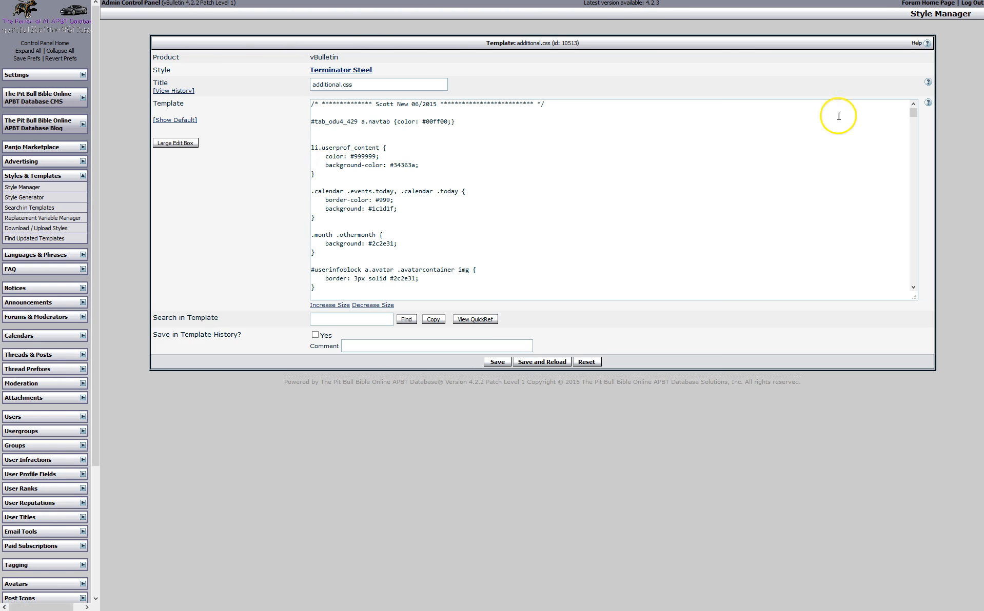
Place the caret in the additional.css code, then bring up the forum's Article Database page
mouse_move(915, 113)
left_mouse_down()
mouse_move(898, 285)
mouse_move(917, 273)
mouse_move(922, 137)
mouse_move(913, 110)
left_mouse_up()
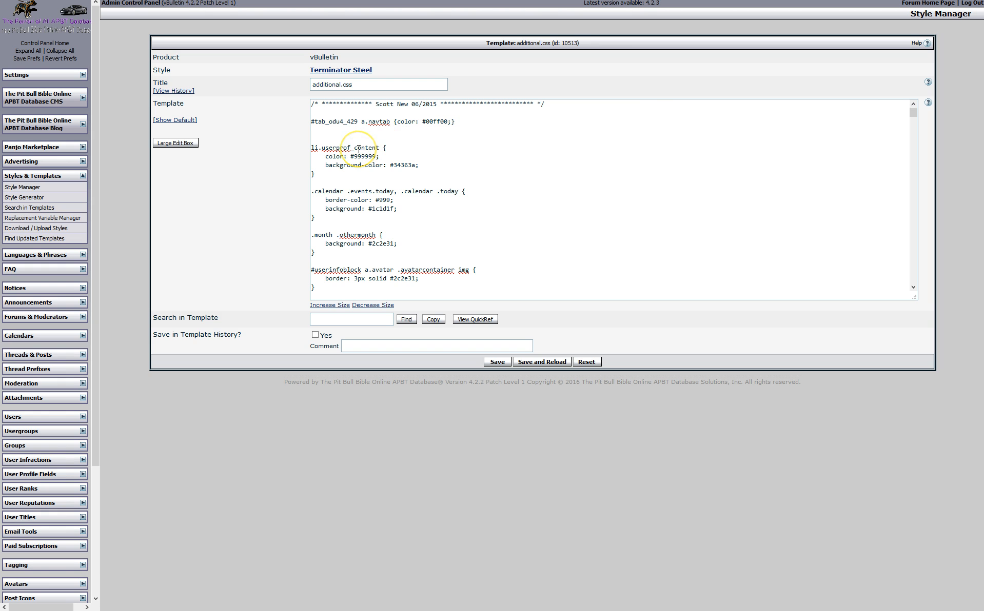
left_click(319, 123)
mouse_move(198, 13)
left_click(169, 5)
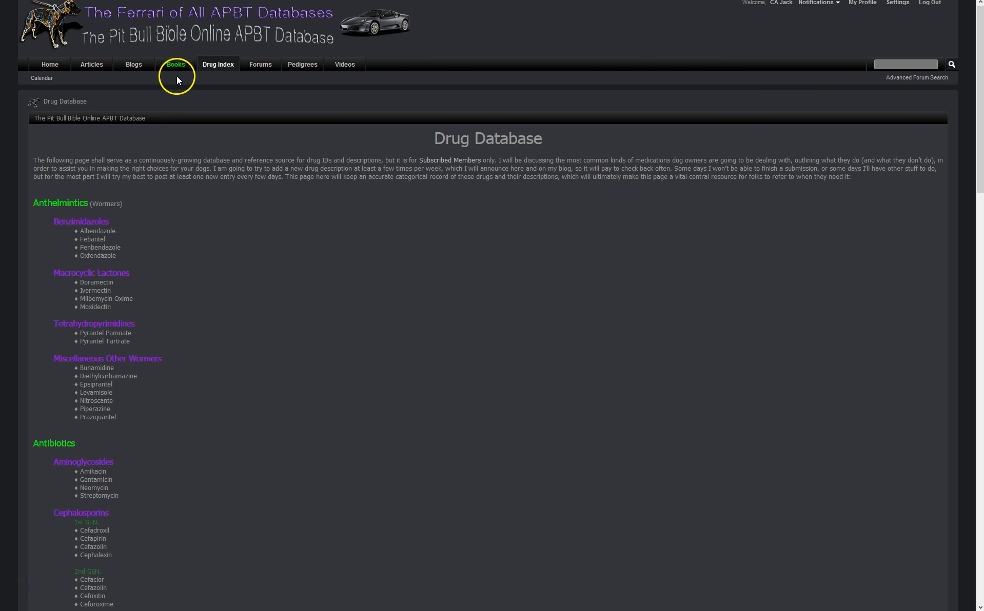
left_click(101, 70)
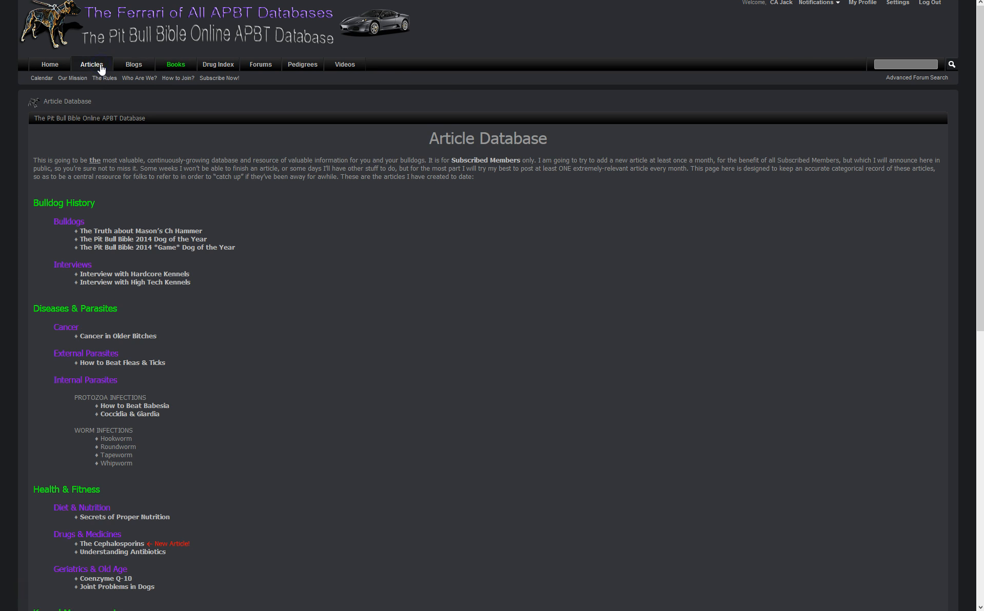
Compare the Article Database heading with the additional.css editor, toggling full screen between tabs
left_click_drag(443, 139, 462, 139)
left_click(427, 148)
key("F11")
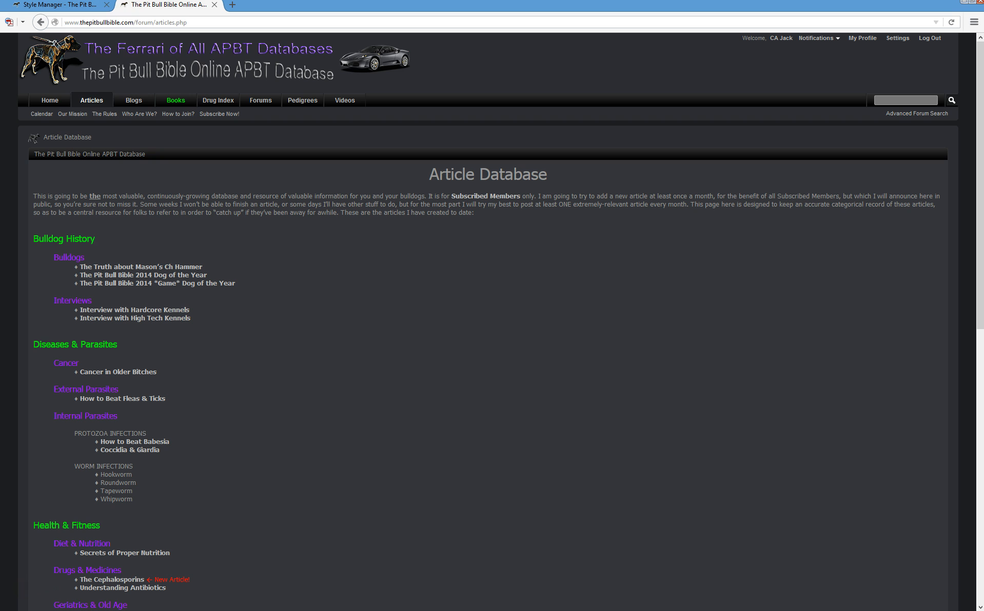
left_click(65, 8)
key("F11")
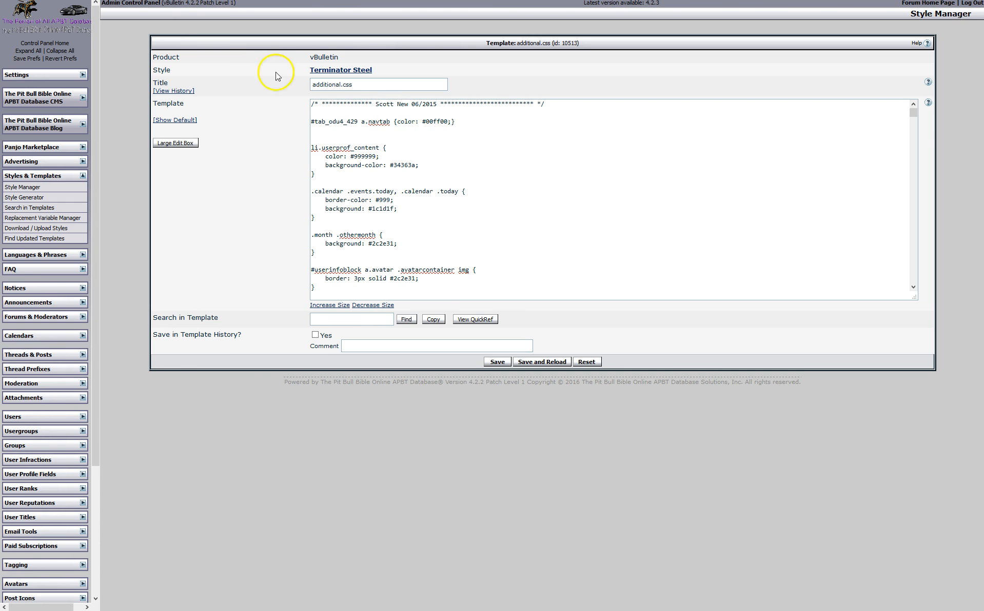
key("F11")
key("ctrl+Tab")
key("F11")
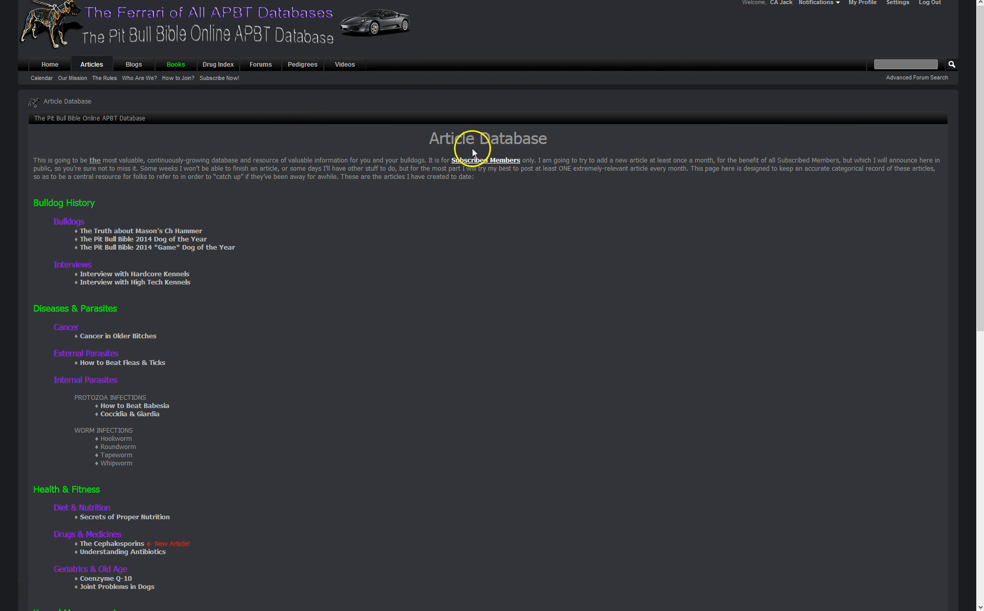
left_click_drag(451, 138, 466, 138)
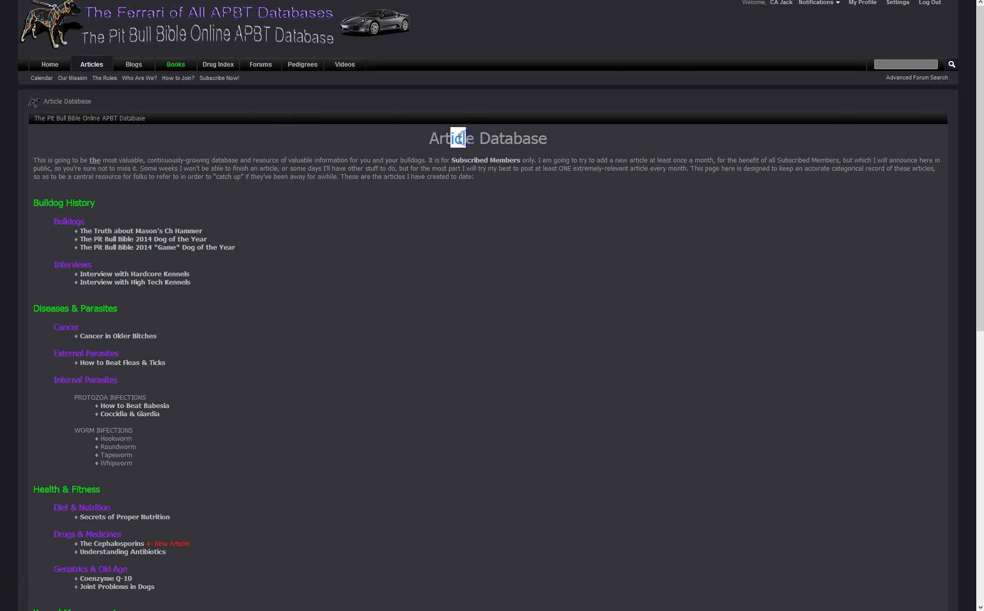
left_click(459, 138)
Inspect the heading's .blockrow rule (#999999), then check the .calendar rule in additional.css
right_click(460, 137)
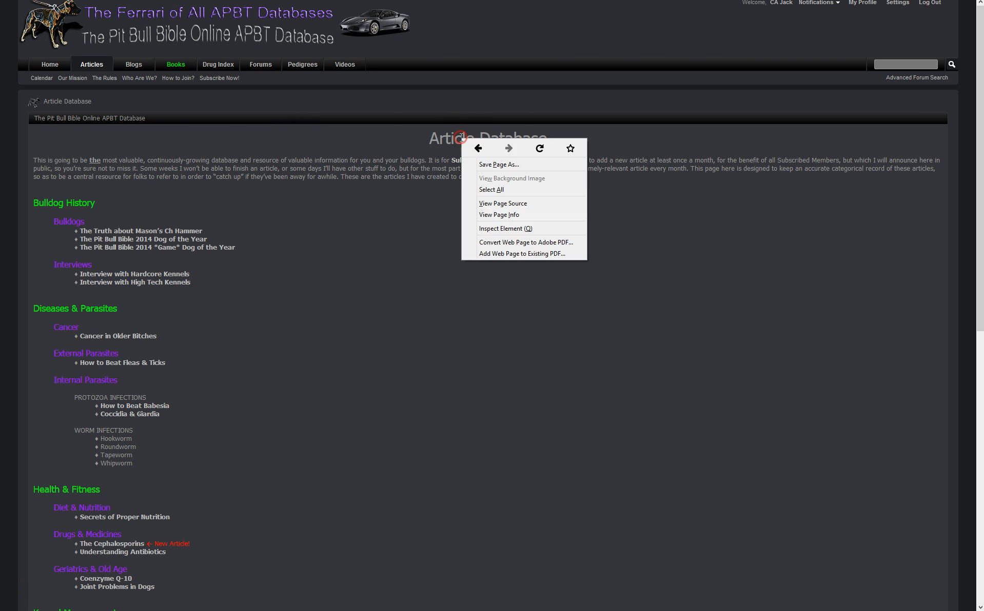
left_click(505, 228)
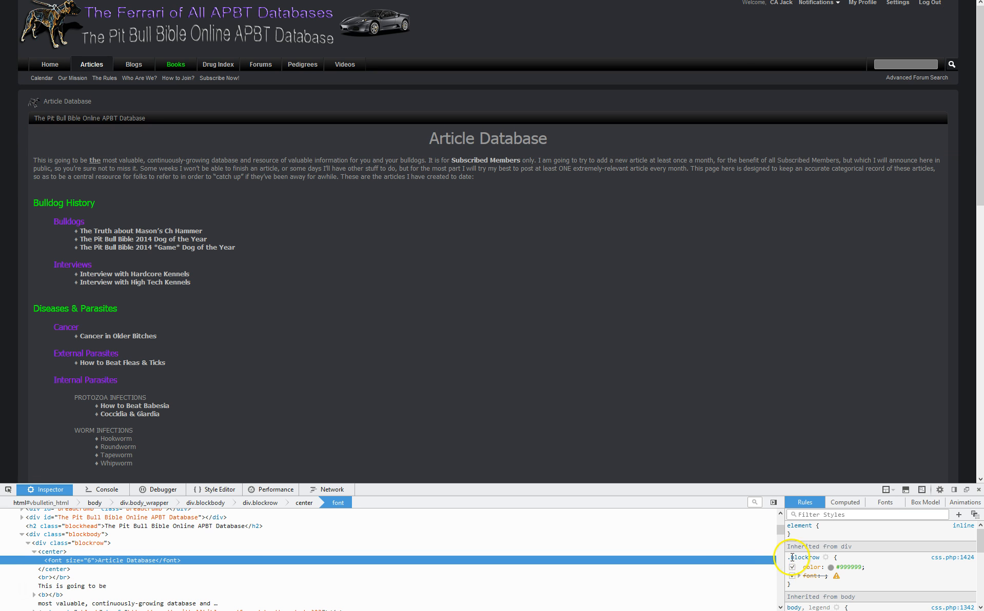
left_click_drag(798, 564, 794, 581)
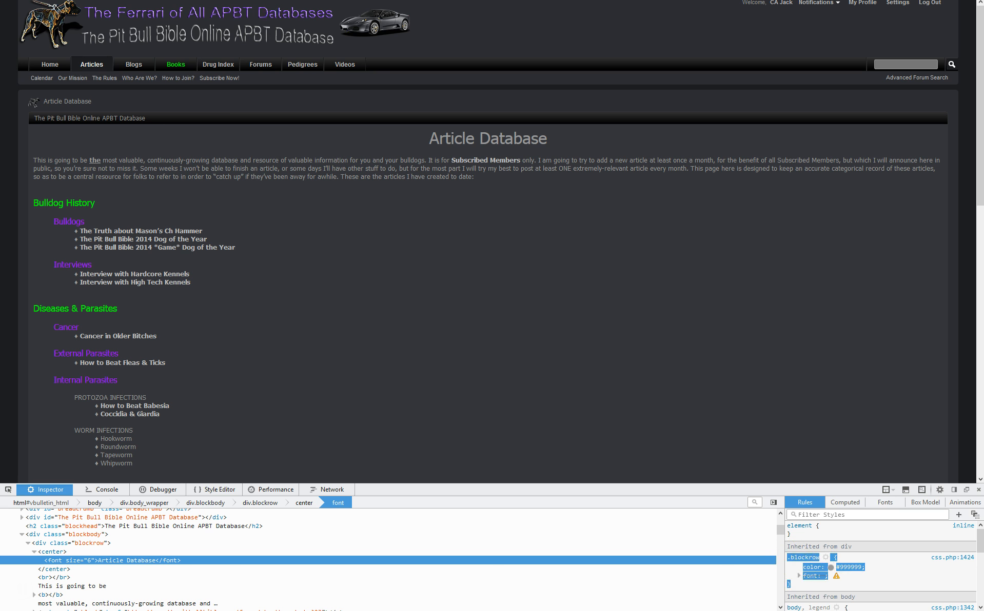
left_click(75, 6)
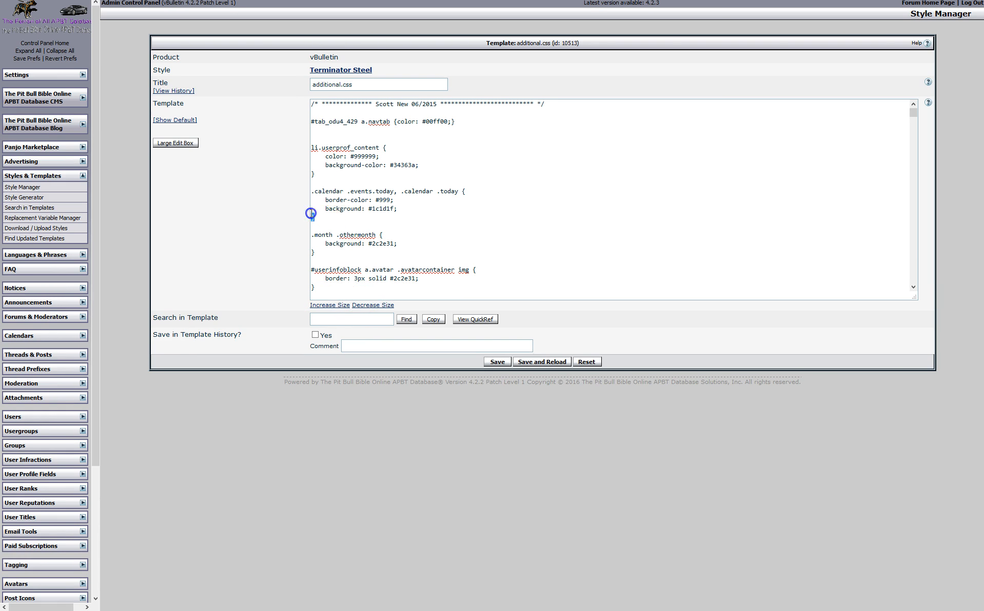
left_click_drag(311, 213, 310, 196)
left_click(62, 188)
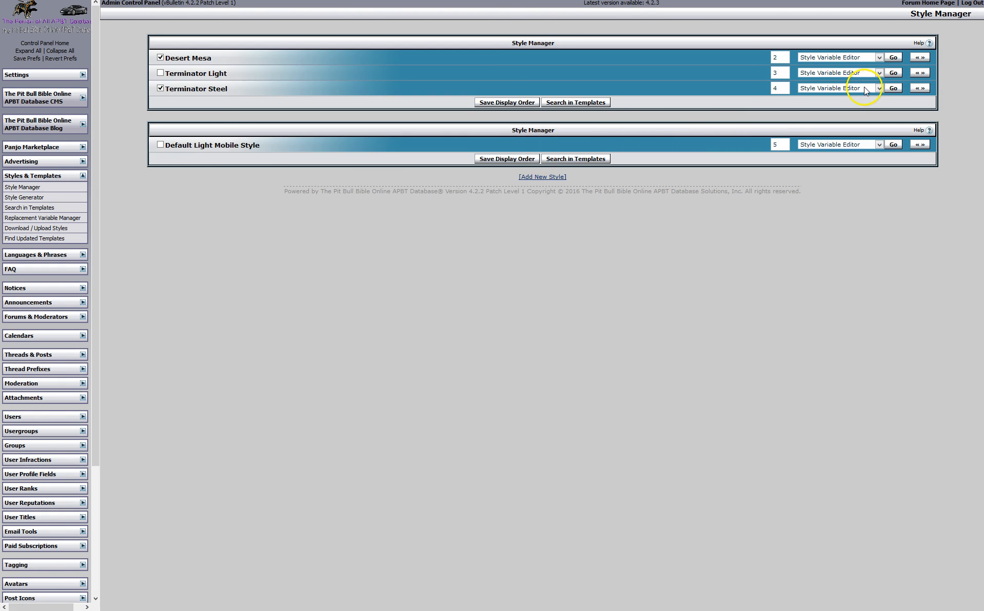
Confirm Terminator Steel's blockrow_color stylevar holds #999999 in the Style Variable Editor
left_click(893, 87)
left_click(272, 91)
left_click_drag(272, 91, 275, 119)
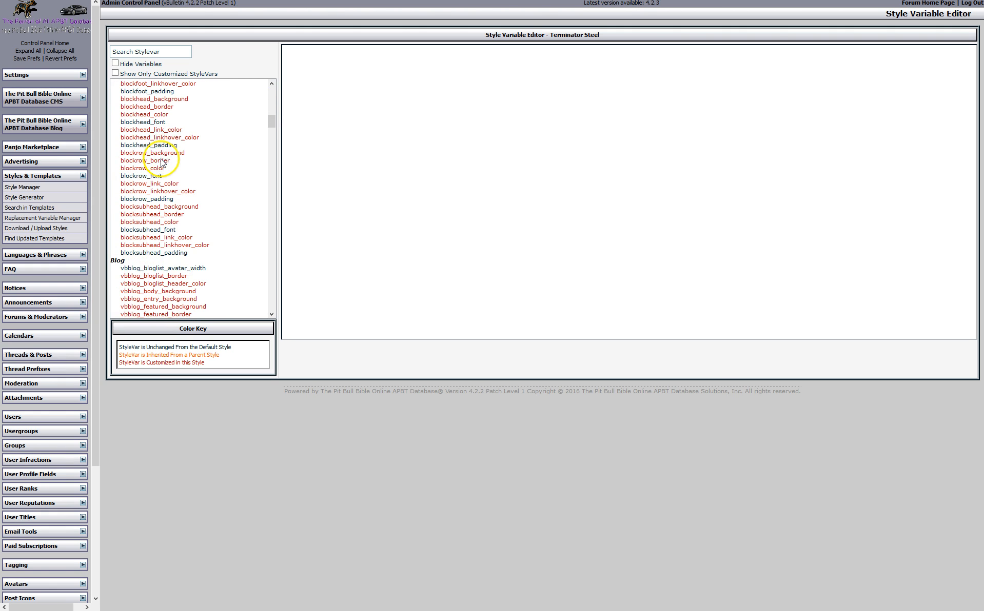
left_click(160, 169)
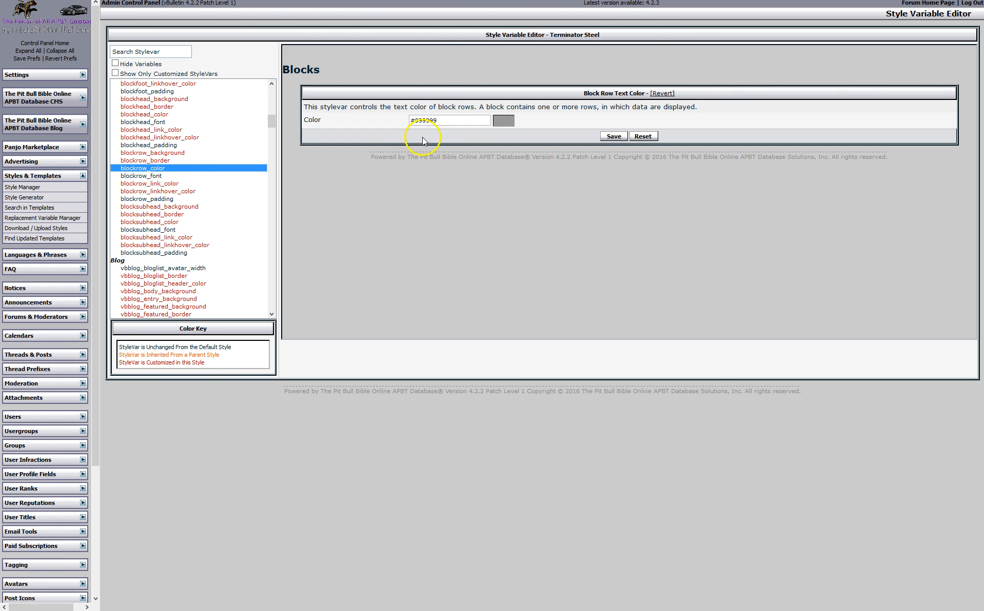
left_click_drag(416, 122, 448, 121)
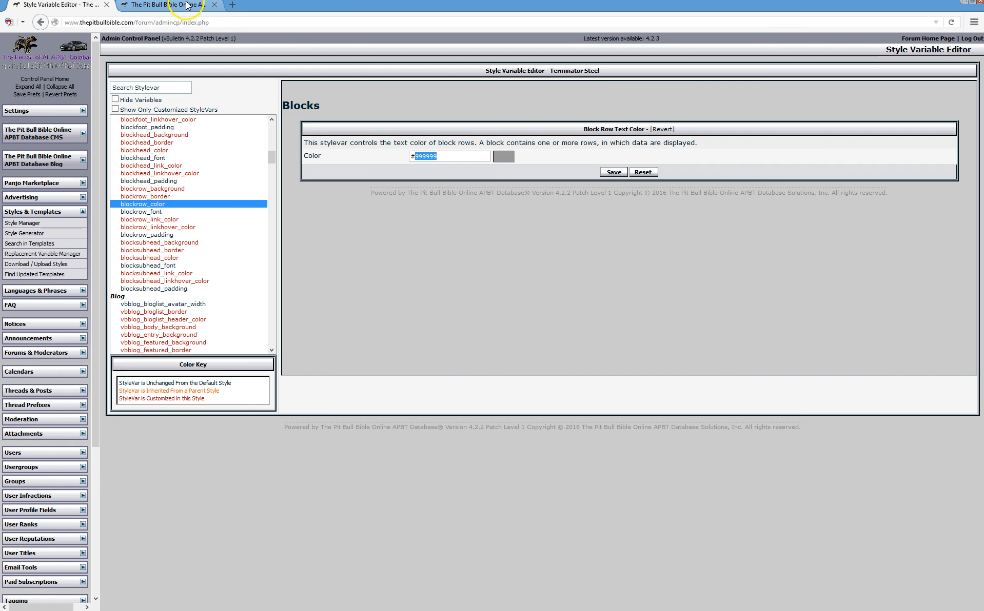
left_click(189, 6)
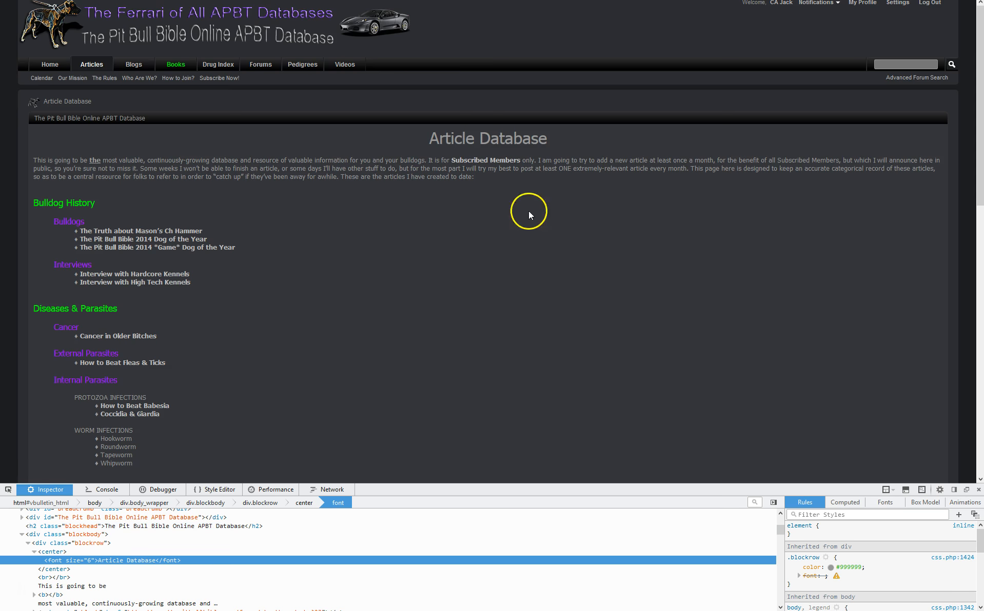
left_click(77, 6)
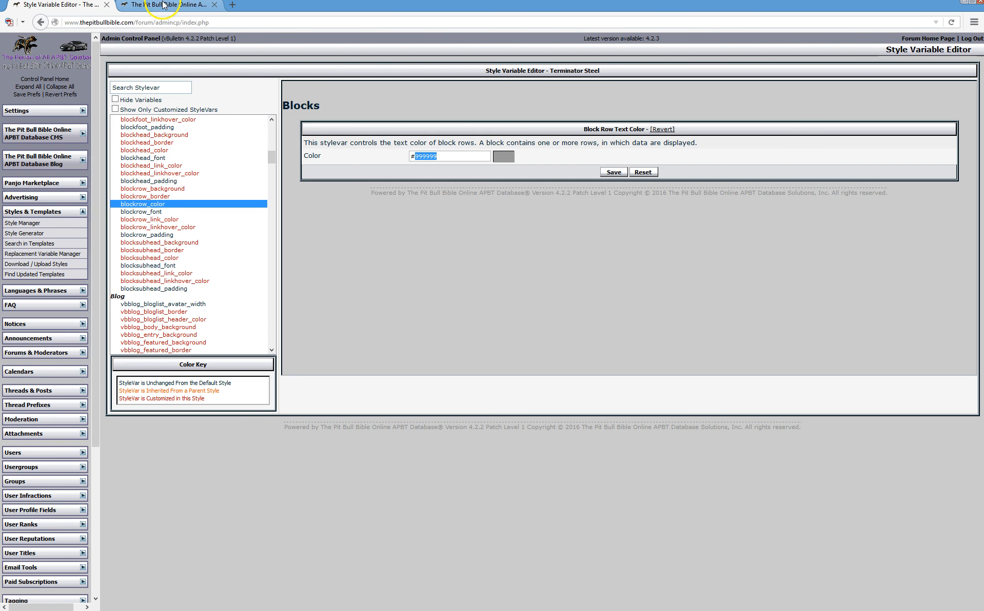
Copy the .blockrow colour rule from the inspector and reopen the Style Manager
left_click(163, 5)
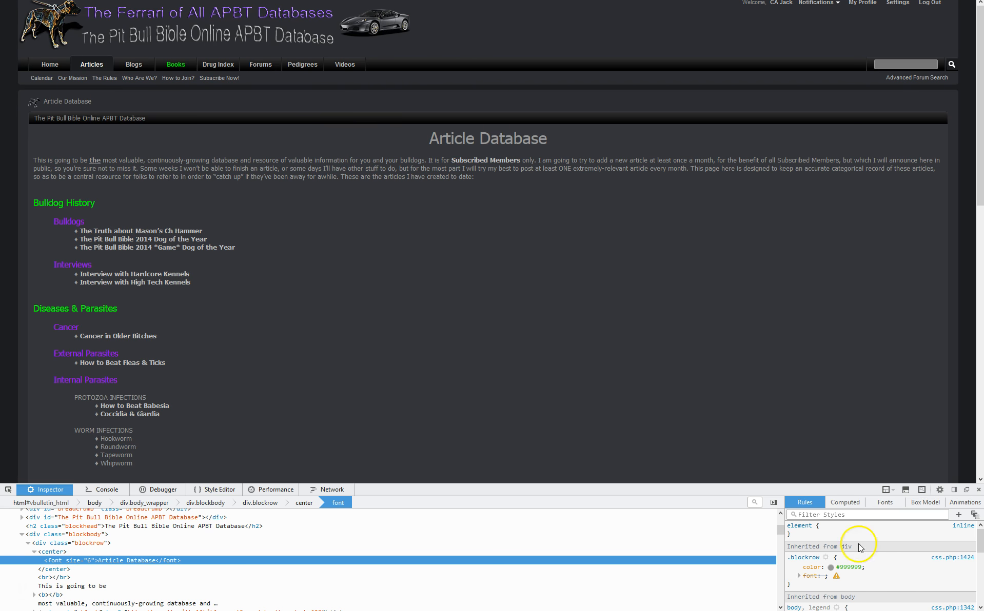
left_click_drag(788, 557, 798, 579)
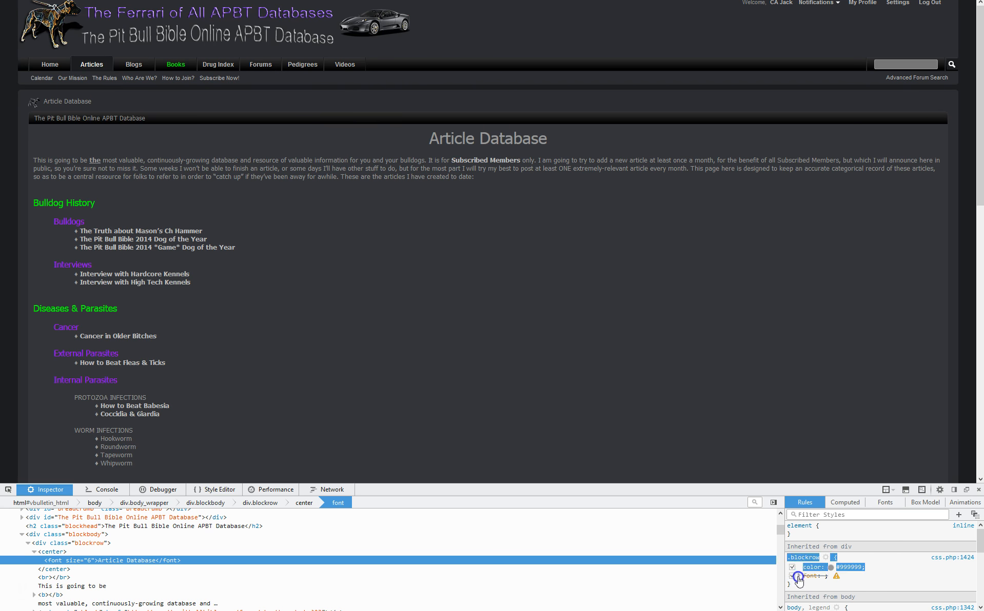
right_click(808, 557)
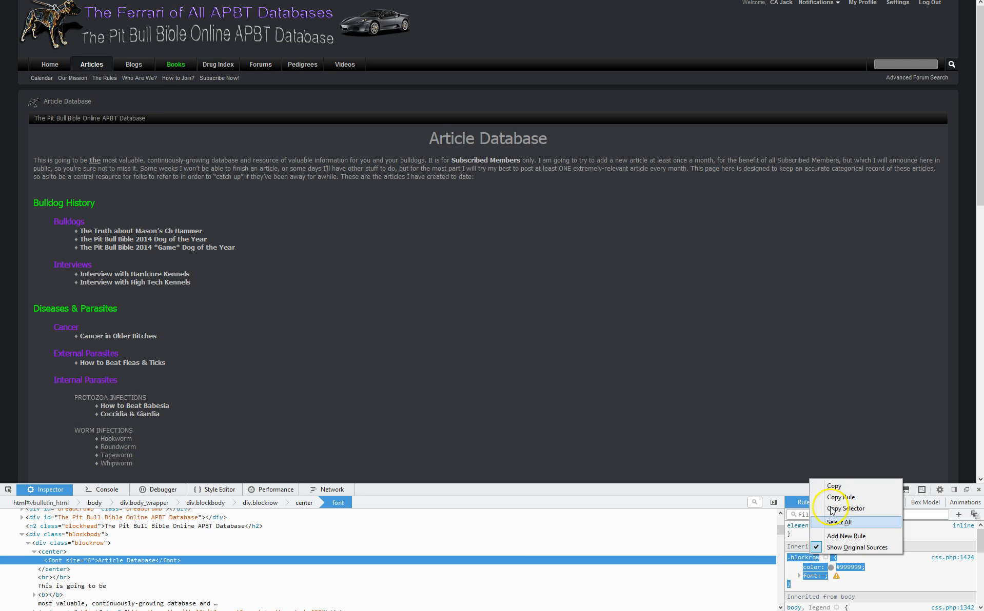
left_click(821, 486)
left_click(84, 8)
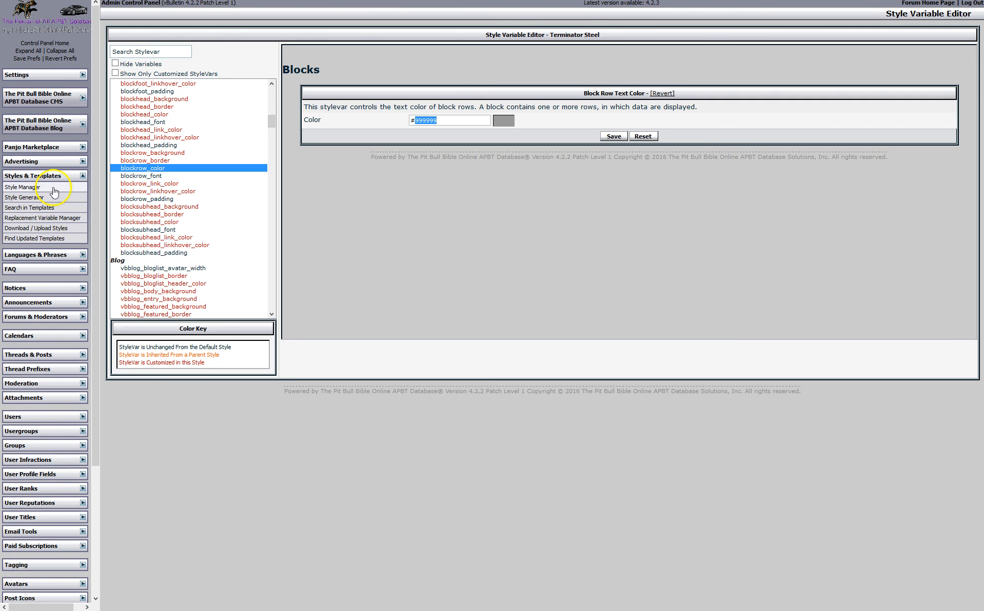
left_click(51, 187)
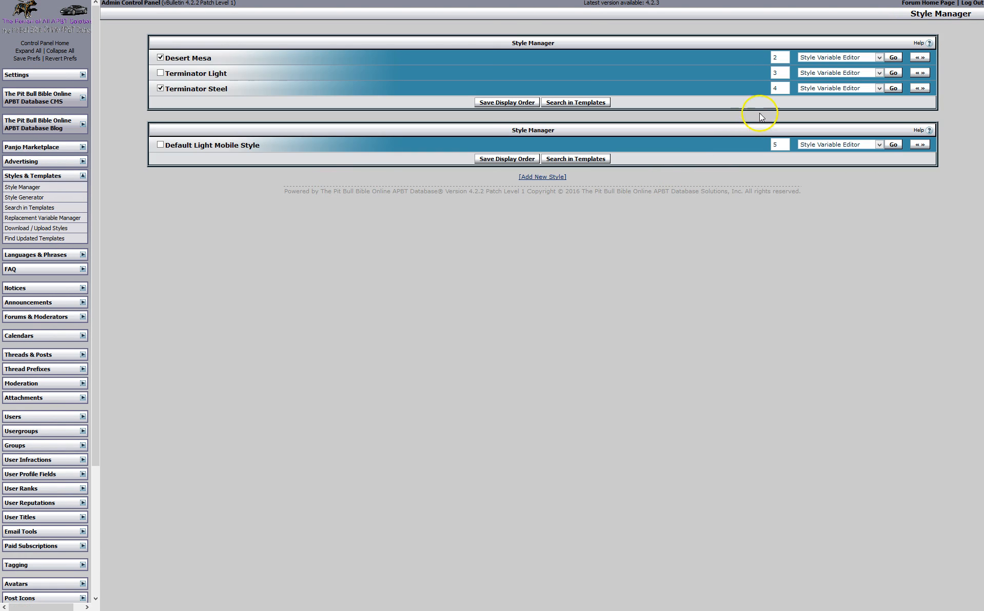
Open Terminator Steel's additional.css template from the CSS Templates group
left_click(878, 88)
left_click(851, 105)
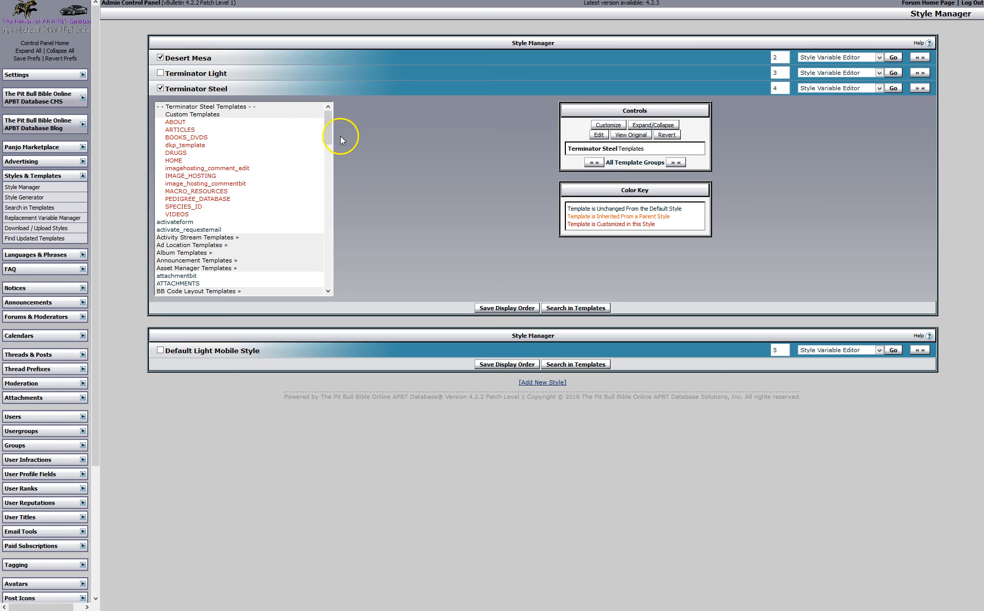
left_click_drag(329, 138, 328, 158)
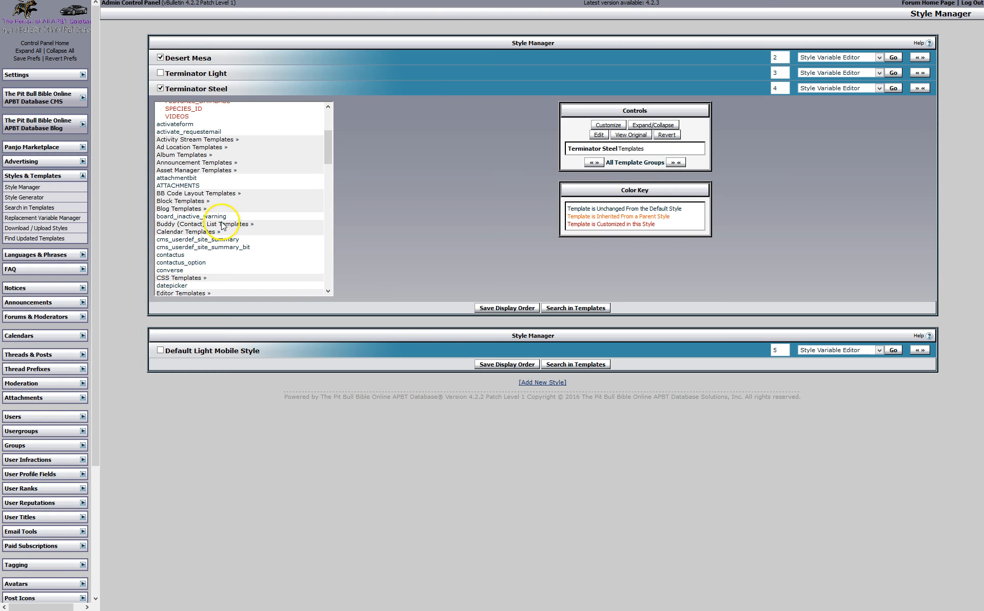
double_click(178, 278)
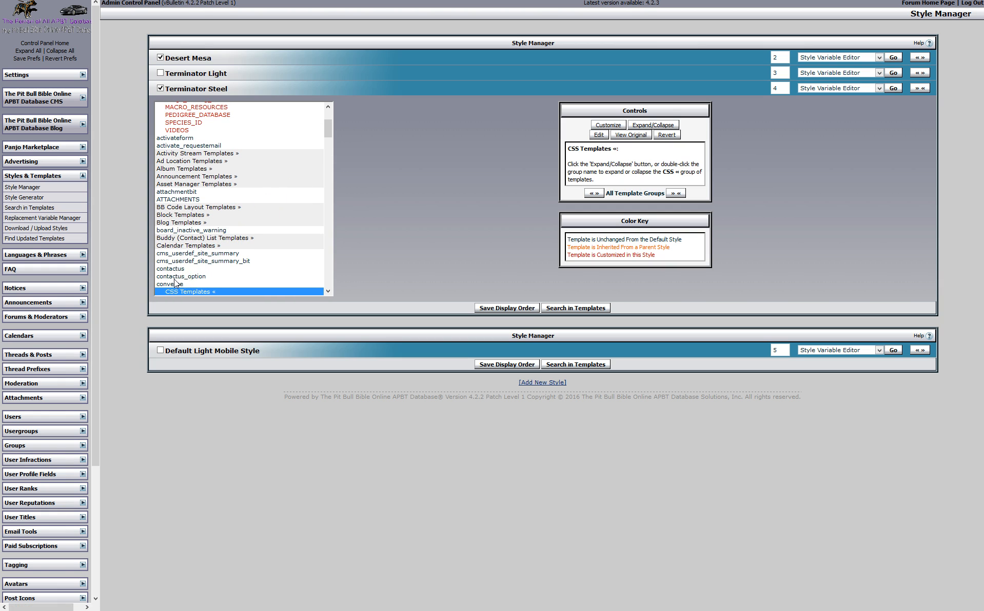
scroll(199, 271, "down", 2)
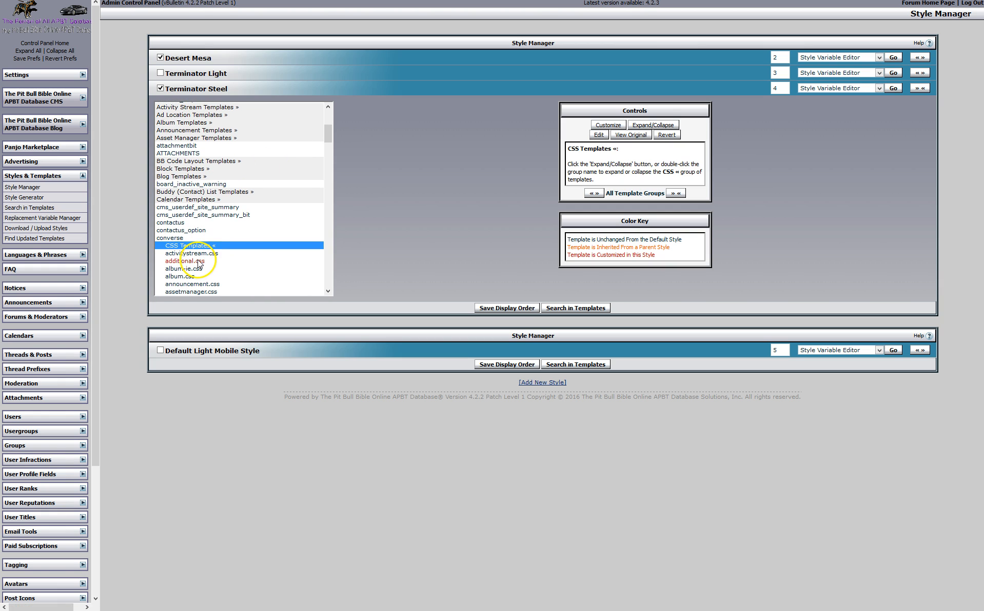
double_click(199, 262)
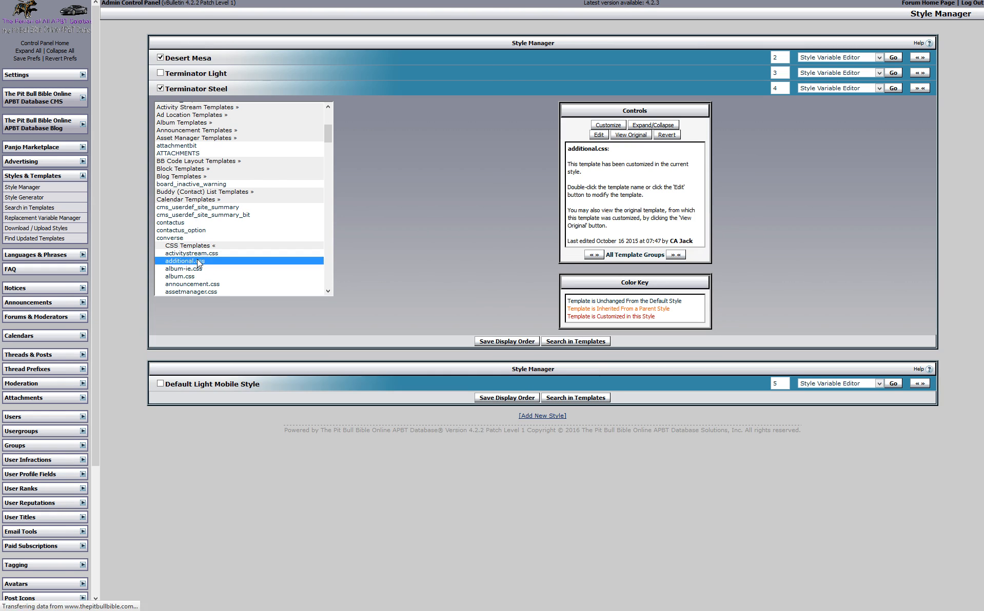
Paste the .blockrow rule above li.userprof_content, trim it, then delete it again
left_click(311, 147)
right_click(311, 147)
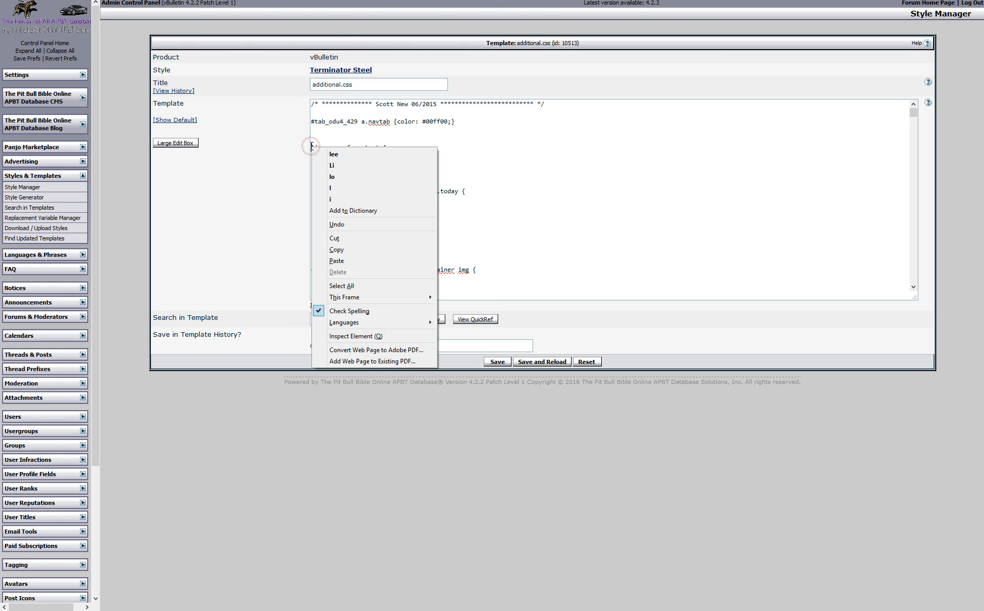
left_click(351, 258)
key("Return")
key("Return")
key("Return")
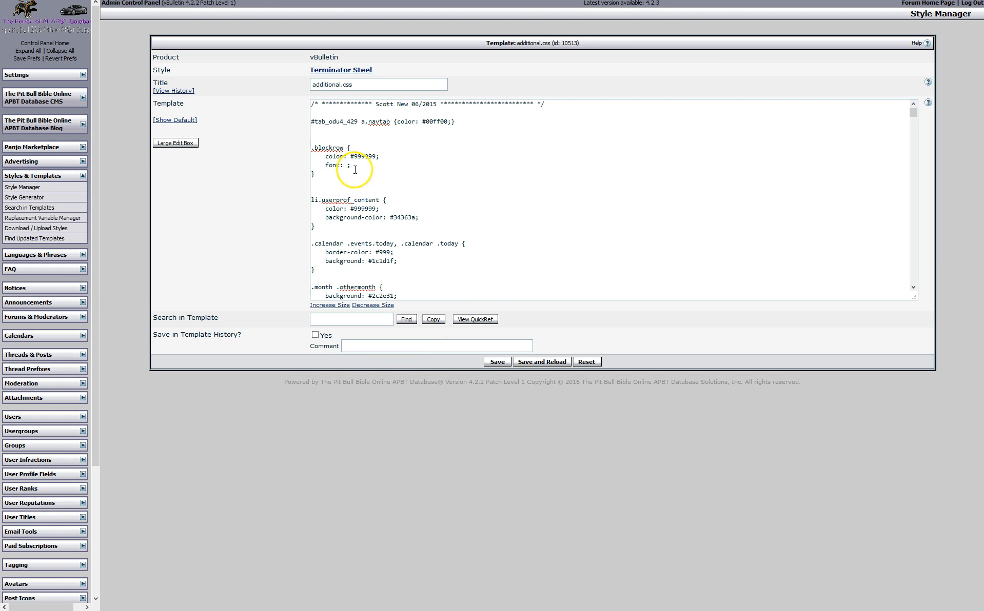
left_click_drag(354, 165, 315, 164)
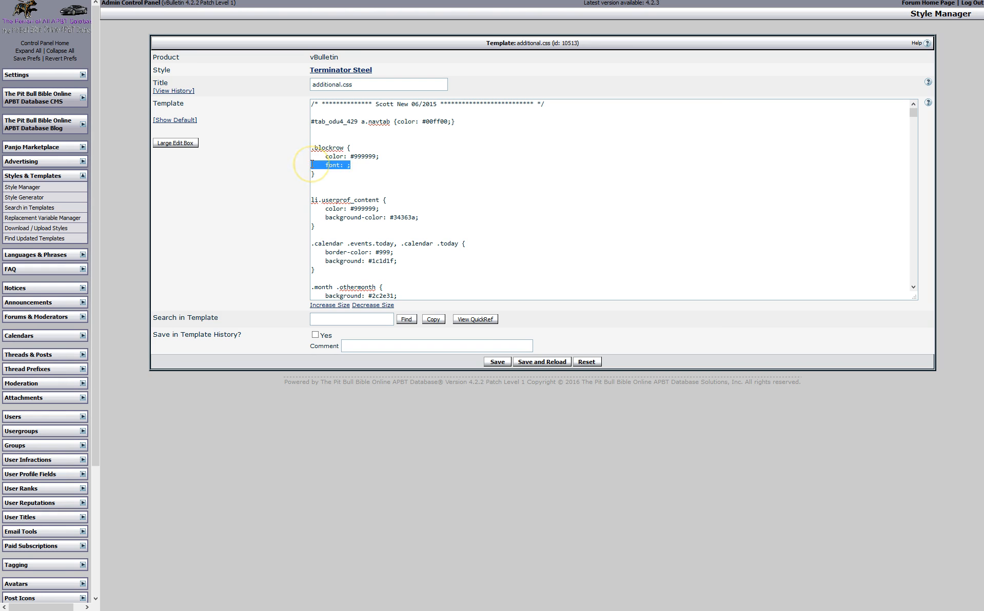
key("BackSpace")
key("BackSpace")
left_click(368, 154)
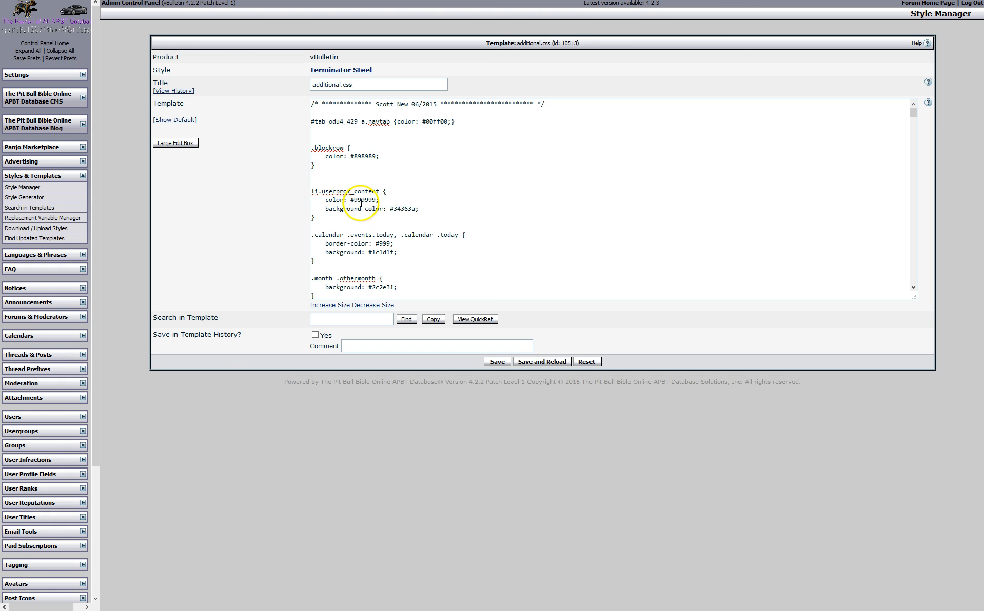
left_click_drag(311, 163, 303, 148)
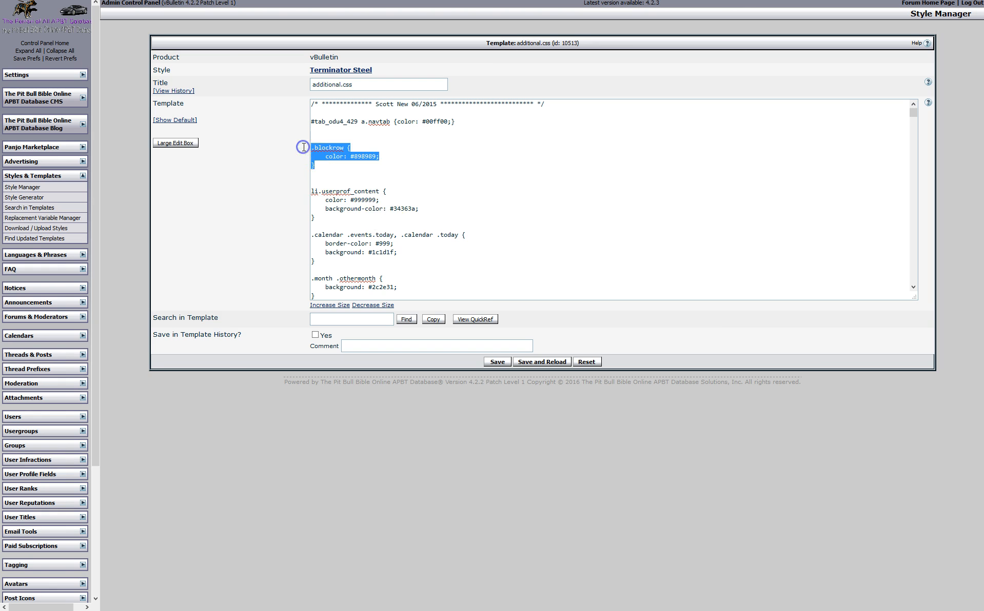
key("BackSpace")
key("BackSpace")
key("BackSpace")
key("BackSpace")
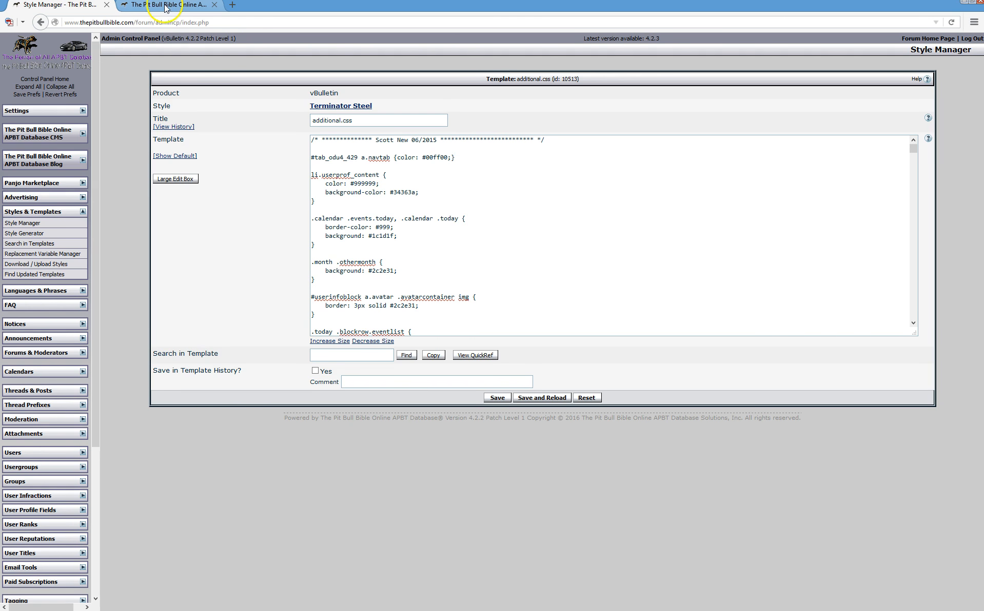
left_click(165, 5)
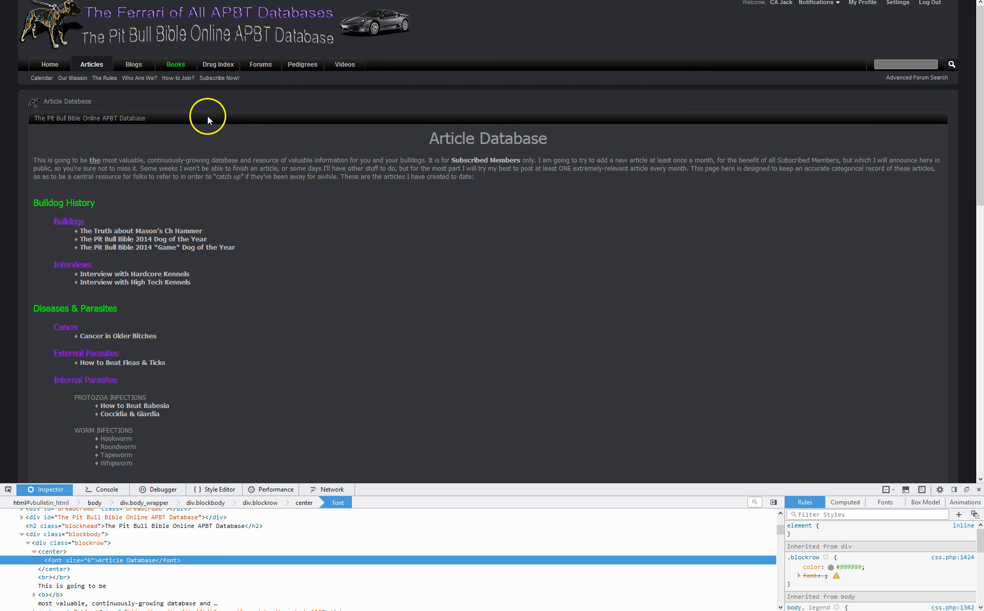
Inspect the Subscribe Now! link's CSS rules, then return to additional.css with Styles & Templates collapsed
right_click(225, 81)
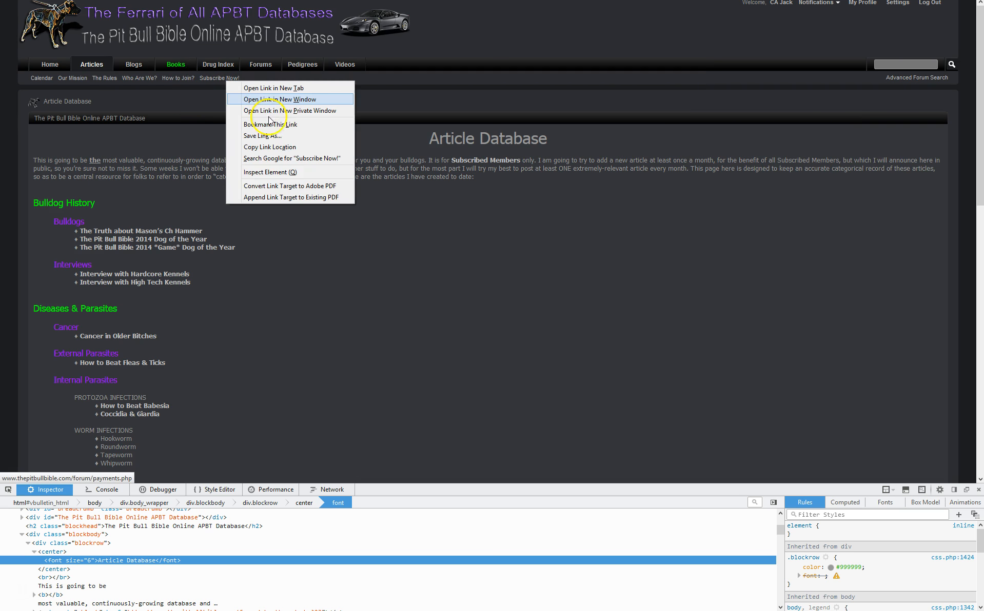
left_click(275, 171)
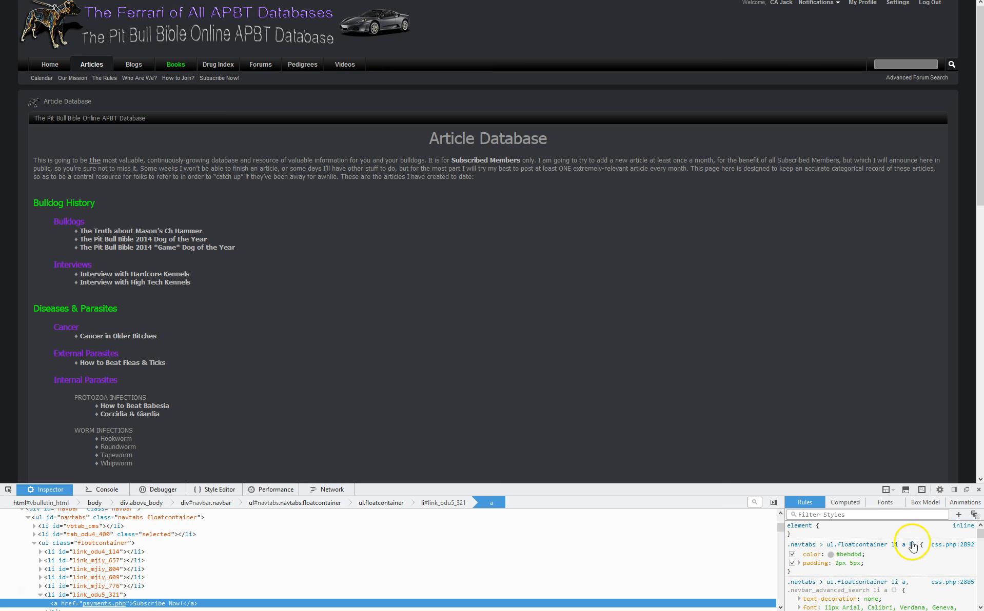
left_click(95, 8)
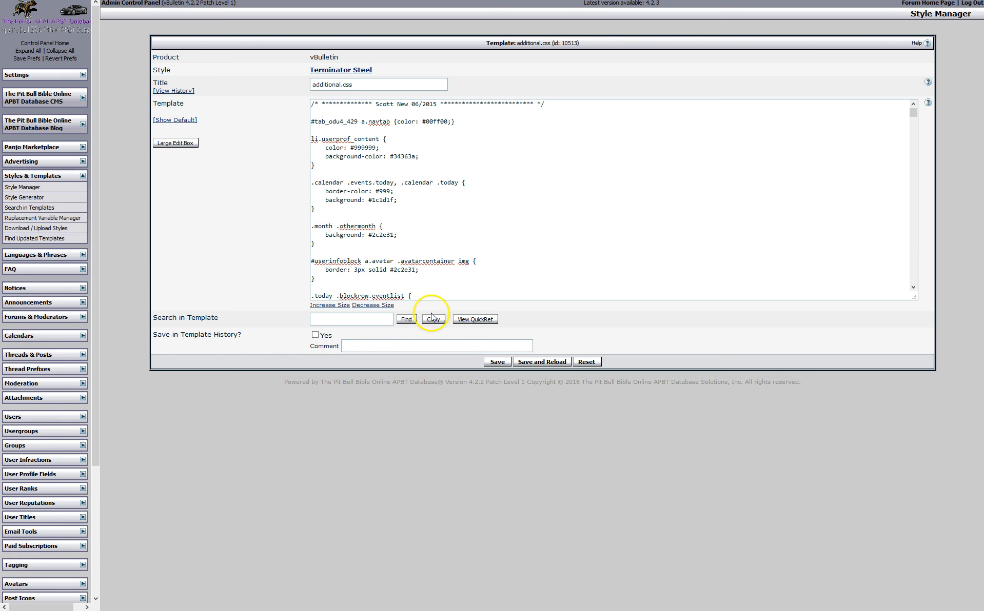
left_click_drag(913, 112, 895, 2)
left_click(82, 176)
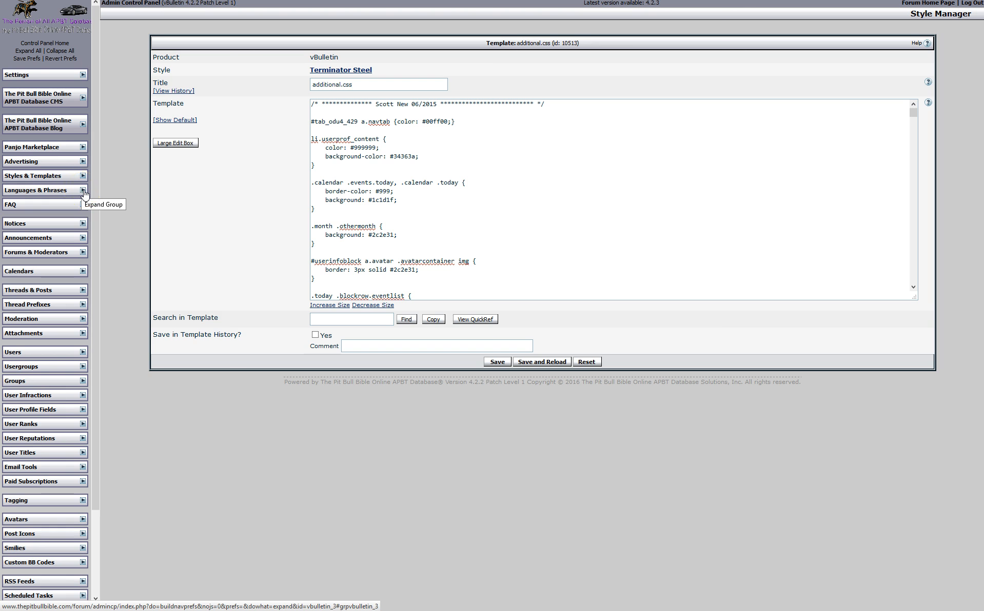
Leave the template unsaved, open English (US) phrases in Language Manager, and resize notice_1_html to read it
left_click(83, 191)
left_click(48, 205)
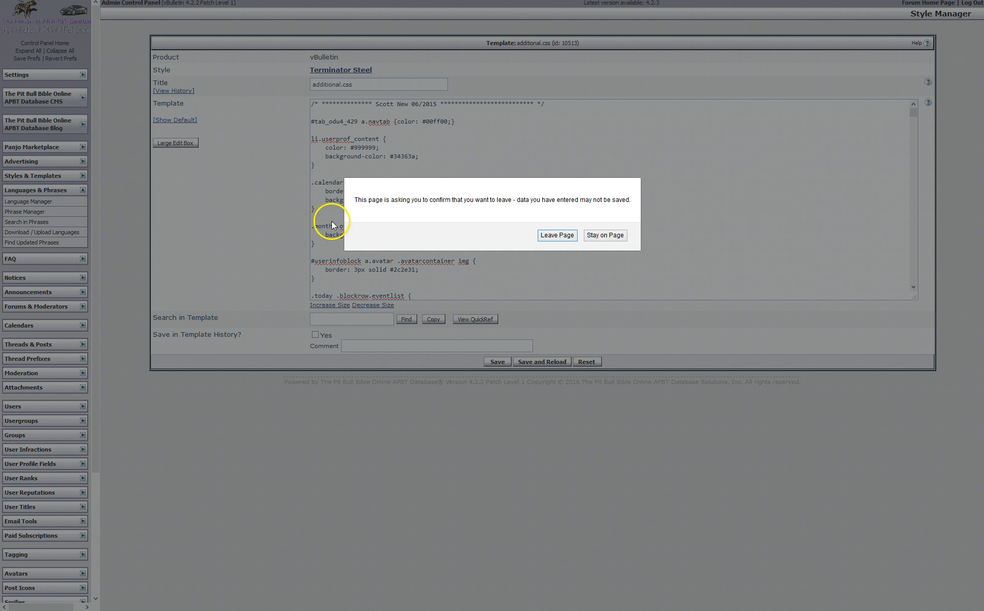
left_click(551, 237)
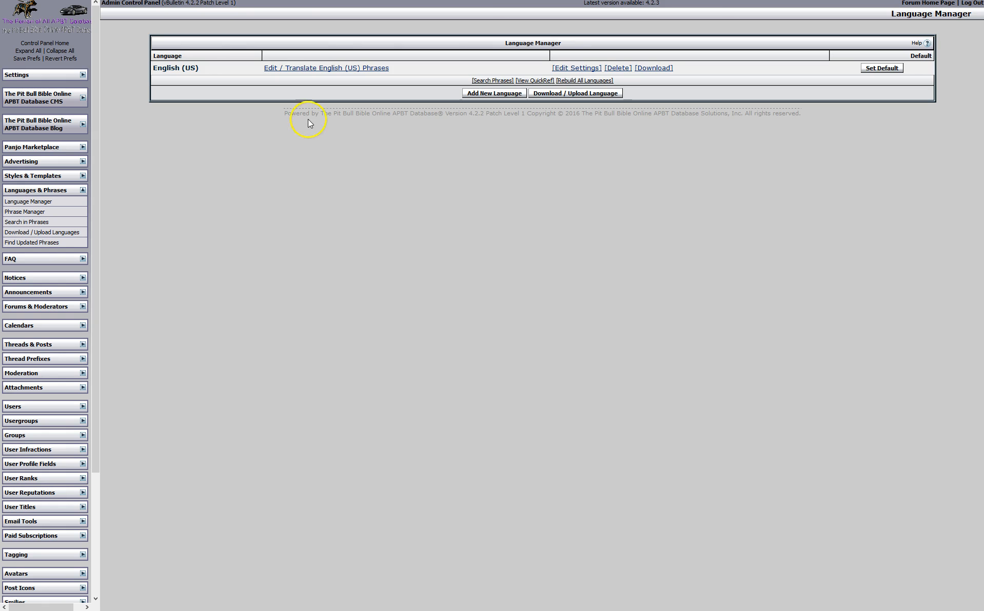
left_click(315, 74)
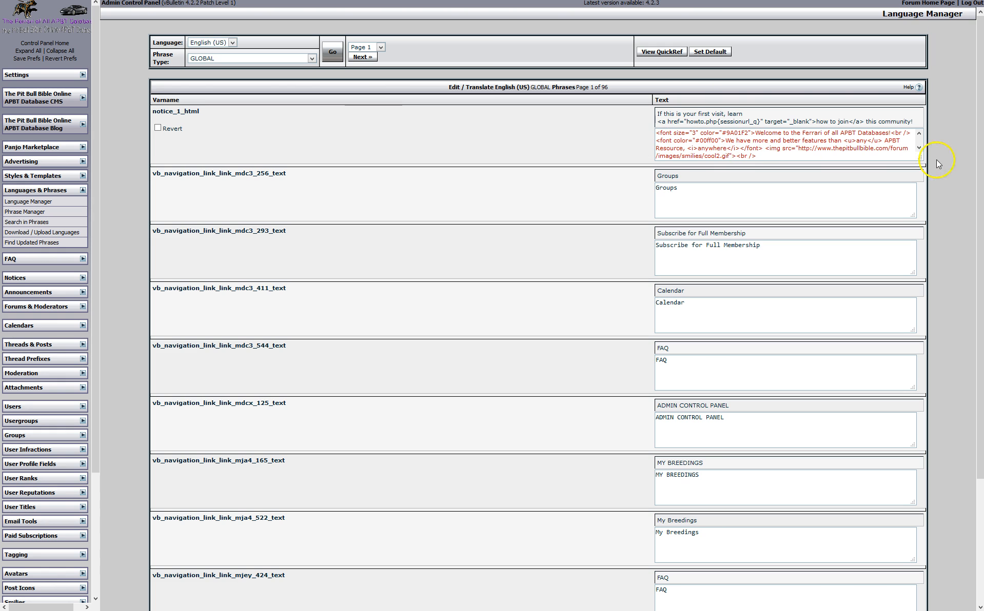
left_click_drag(919, 158, 934, 189)
left_click(700, 131)
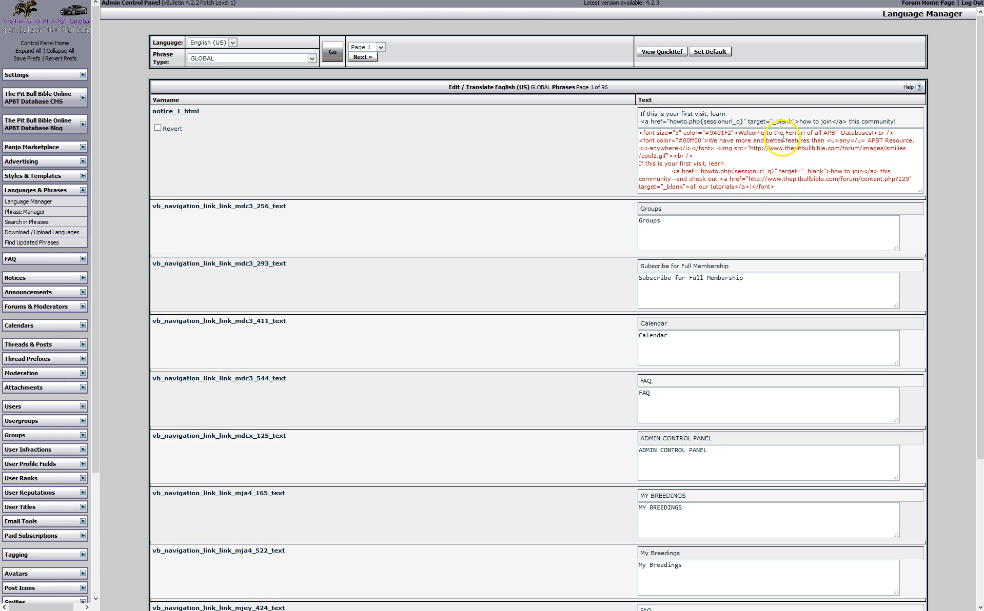
Select 'have' in the welcome notice, then browse the English (US) phrase translations list
double_click(721, 142)
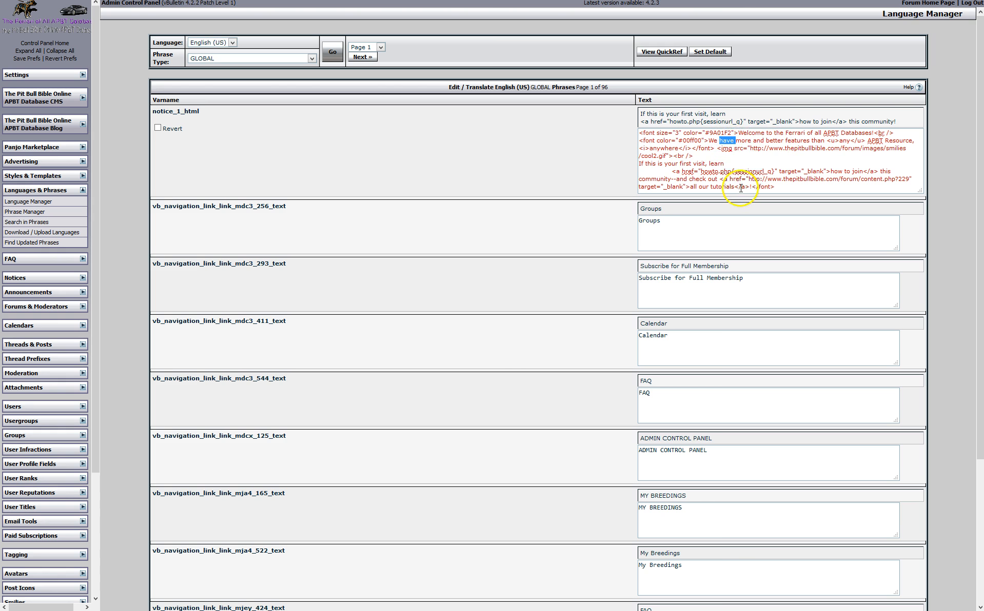
left_click(54, 206)
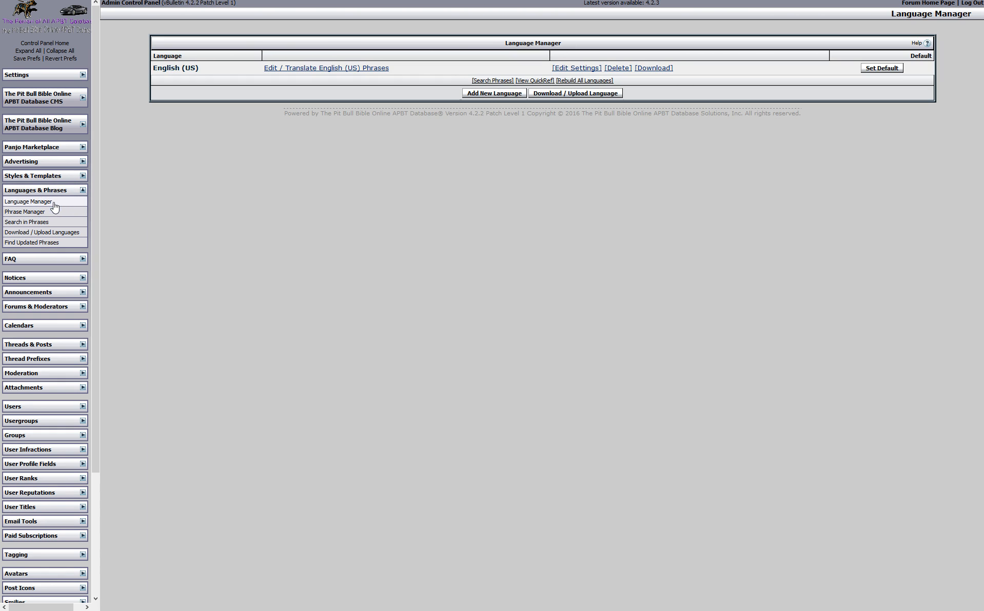
left_click(42, 214)
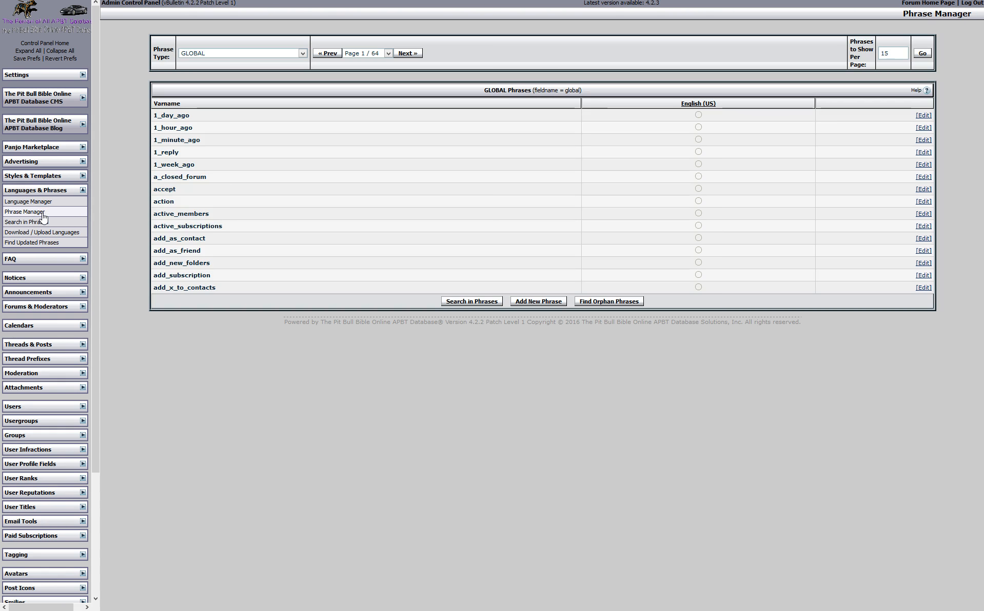
left_click(46, 202)
left_click(308, 68)
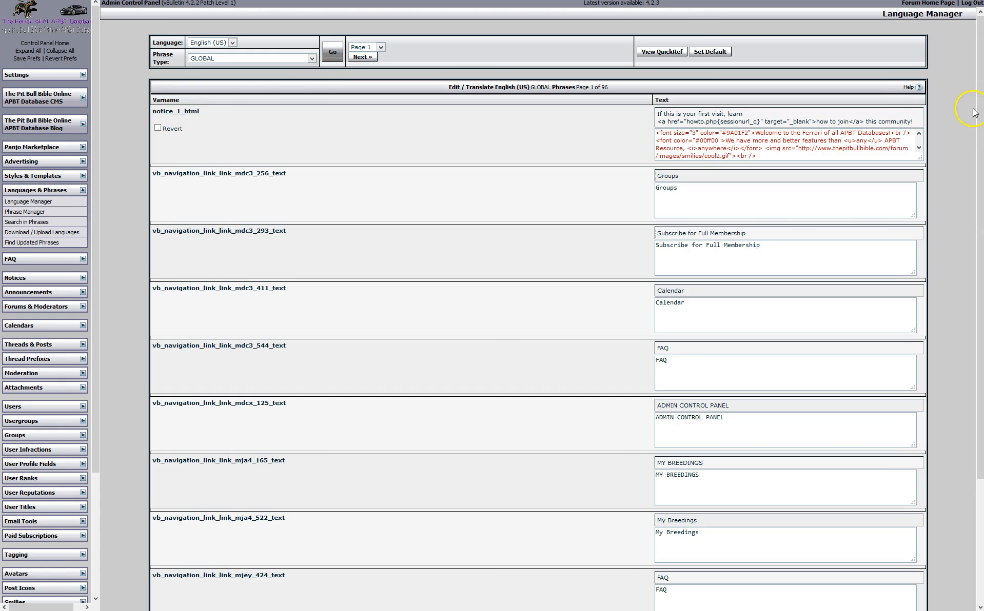
left_click_drag(977, 259, 976, 389)
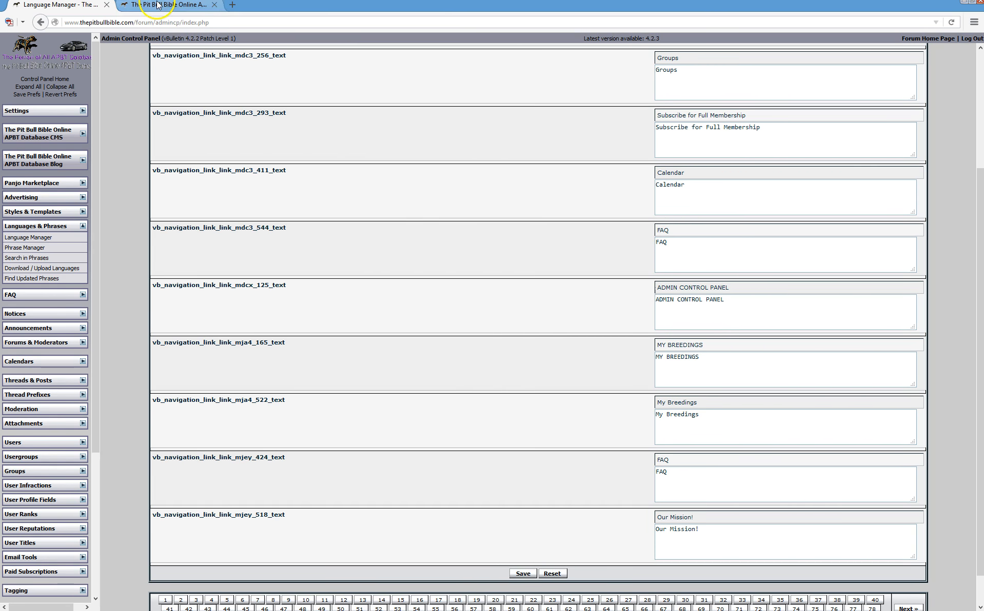
Glance at the forum's Article Database page, then open the GLOBAL phrases list
left_click(170, 9)
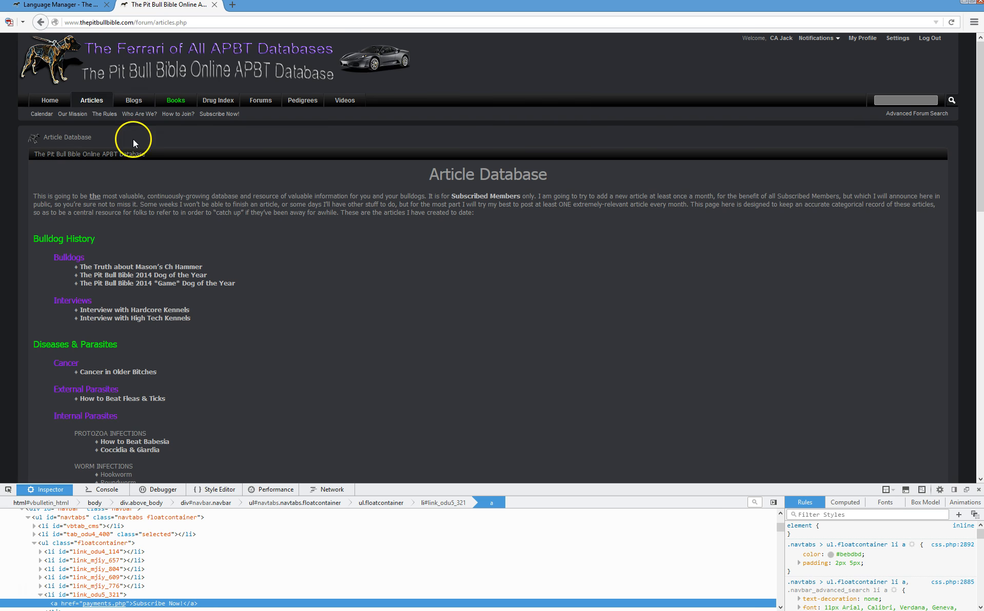
left_click(67, 9)
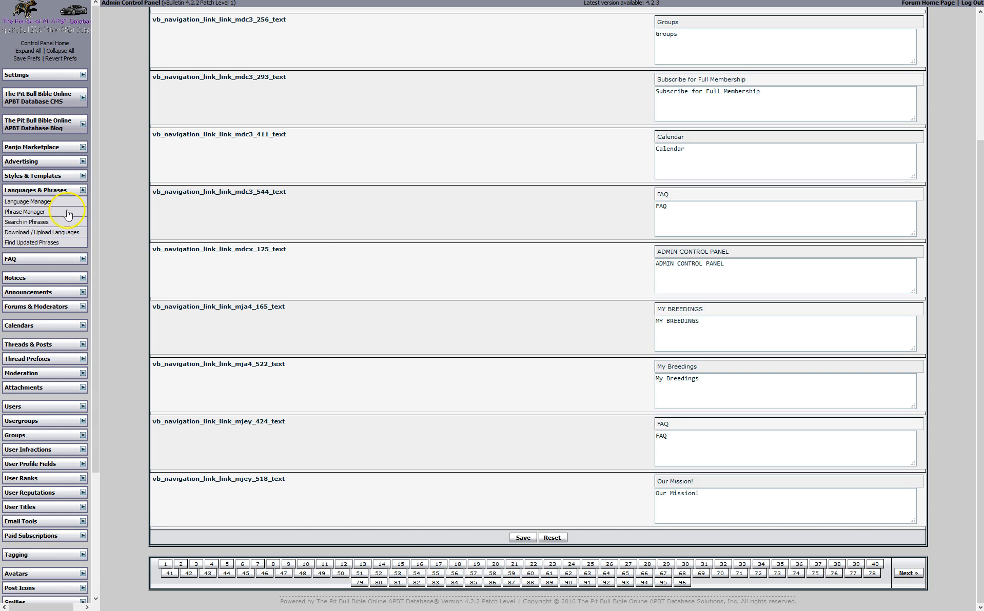
left_click(33, 213)
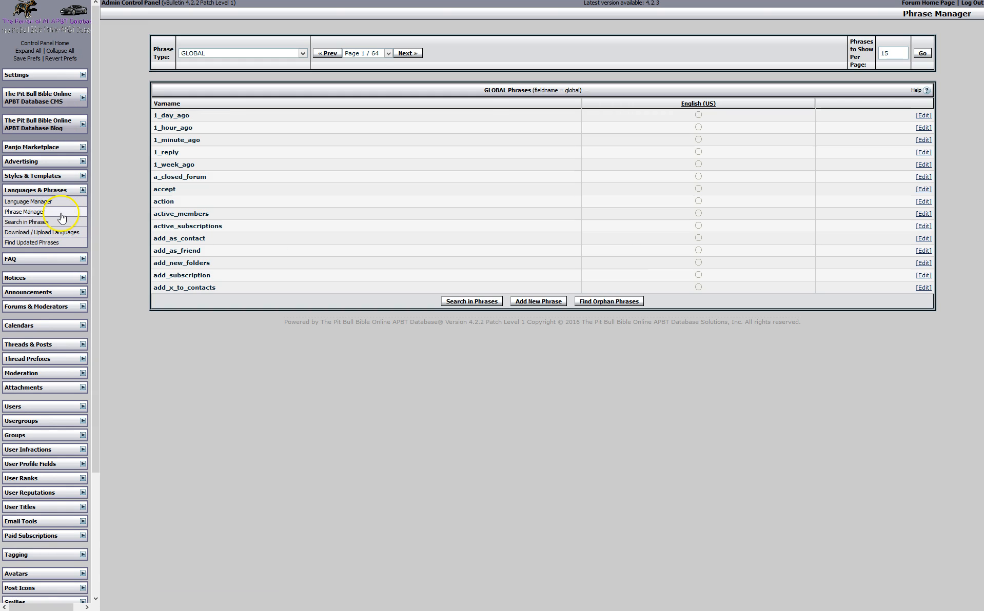
Show 1500 phrases per page and scroll through the full GLOBAL list
left_click(888, 56)
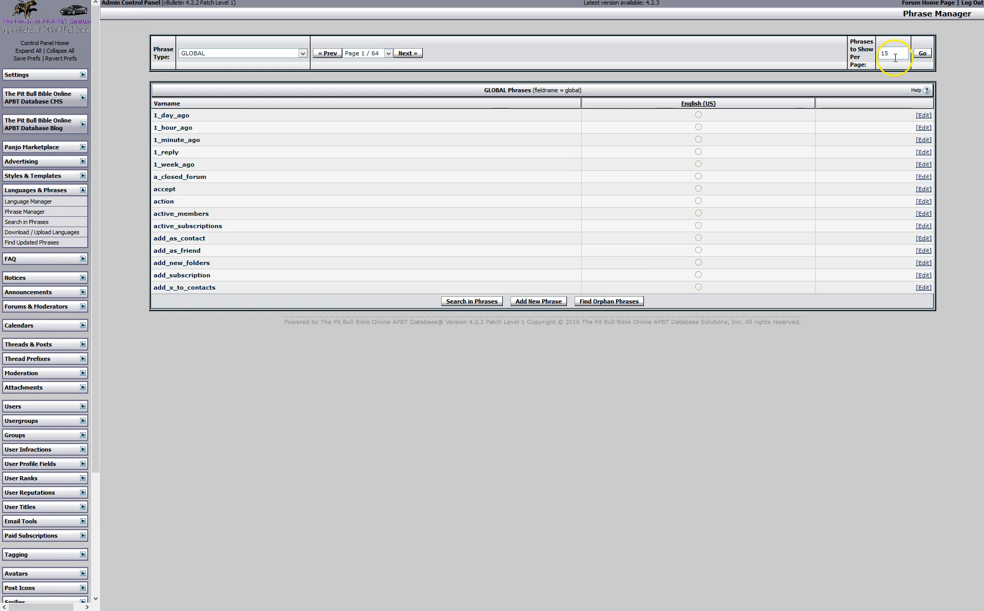
type("00")
left_click(922, 53)
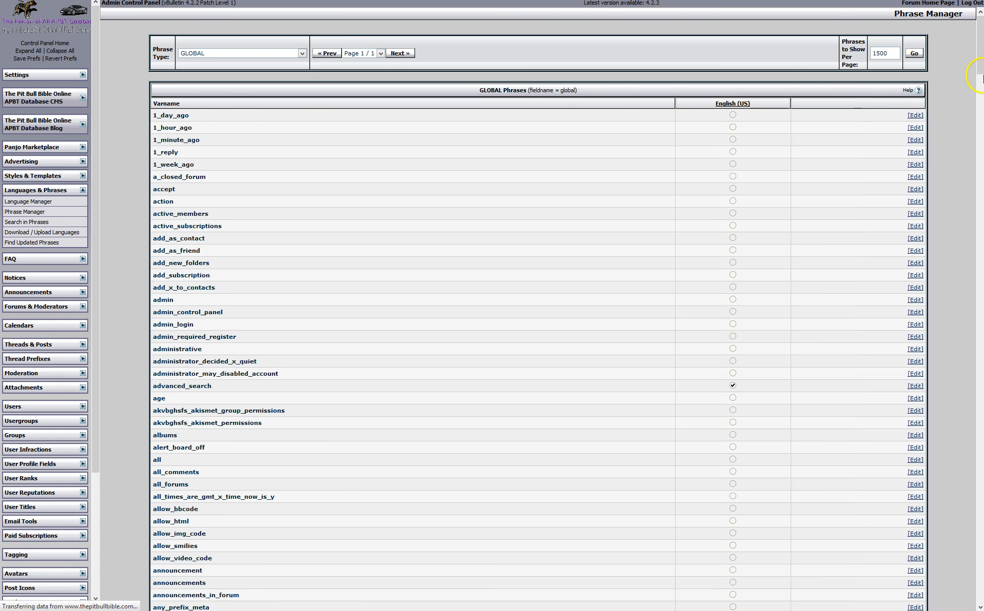
left_click_drag(979, 32, 931, 573)
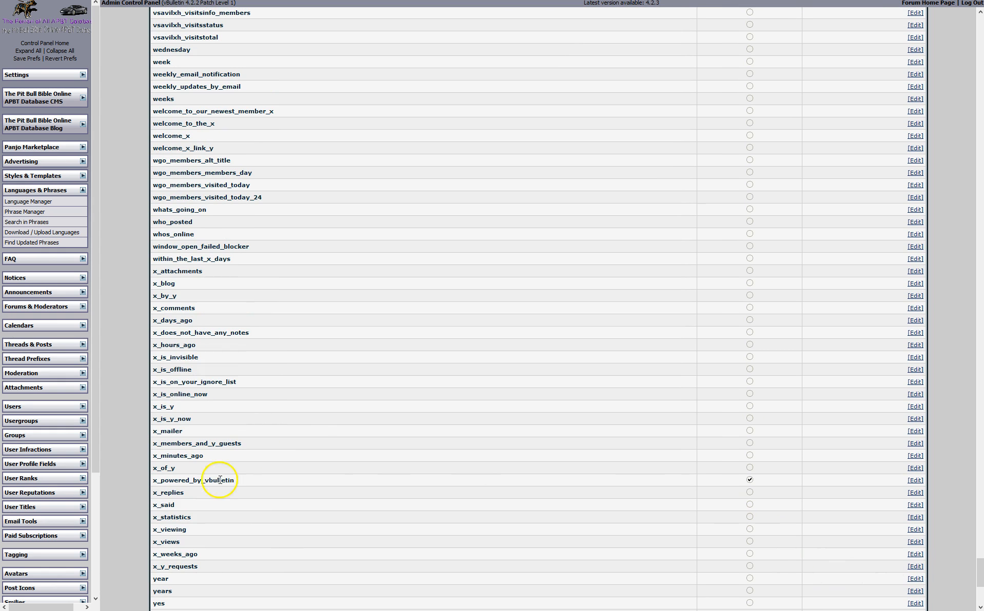
Inspect the x_powered_by_vbulletin phrase's 'Powered by vBulletin' default text, then return to the list
left_click(919, 482)
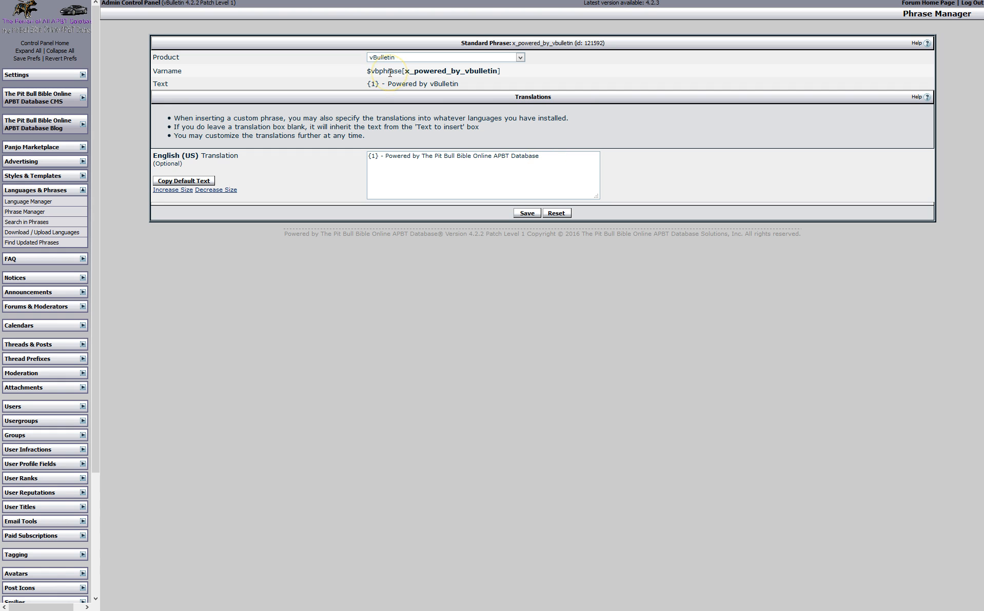
left_click_drag(399, 83, 463, 84)
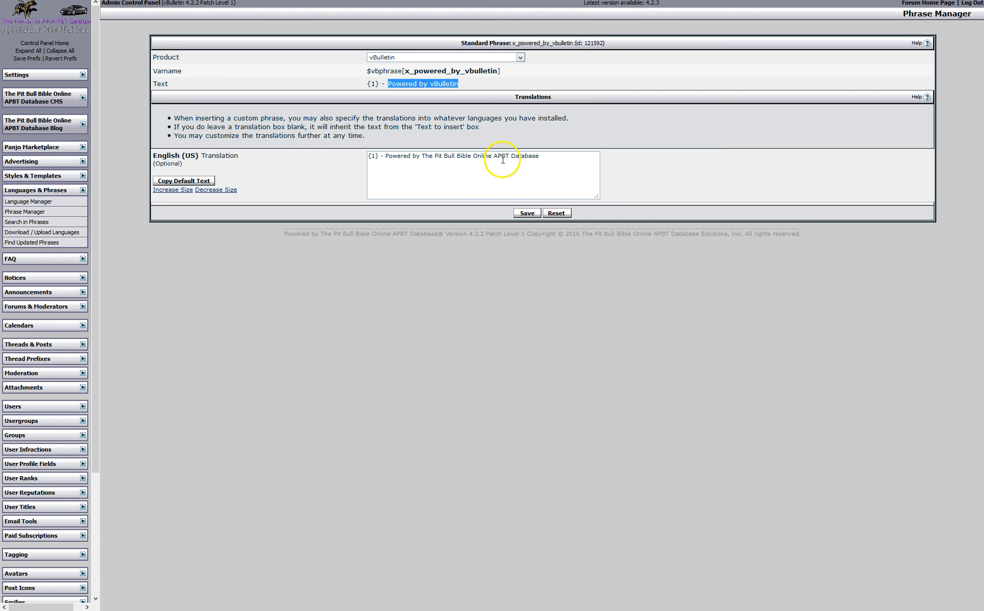
mouse_move(10, 2)
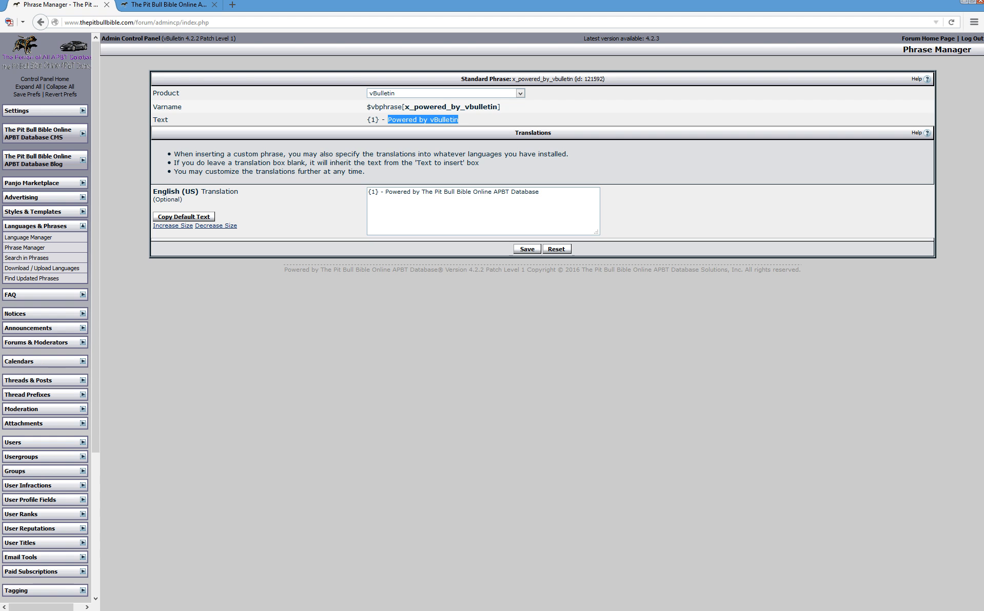
left_click(40, 22)
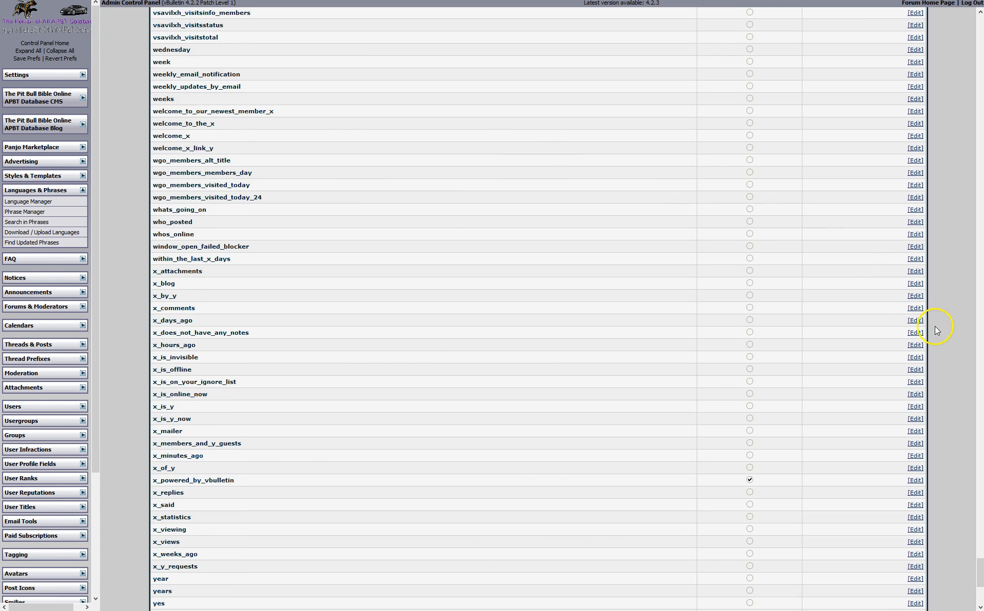
Inspect x_does_not_have_any_notes' default text, then open the notice_1_html phrase
left_click(911, 333)
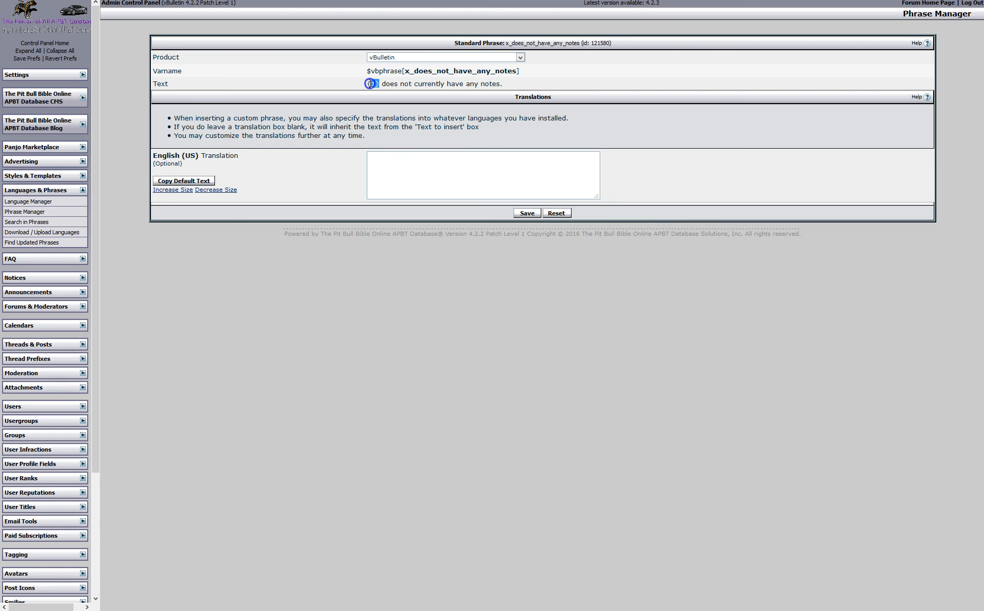
left_click_drag(370, 84, 379, 109)
left_click(419, 99)
mouse_move(15, 7)
left_click(38, 24)
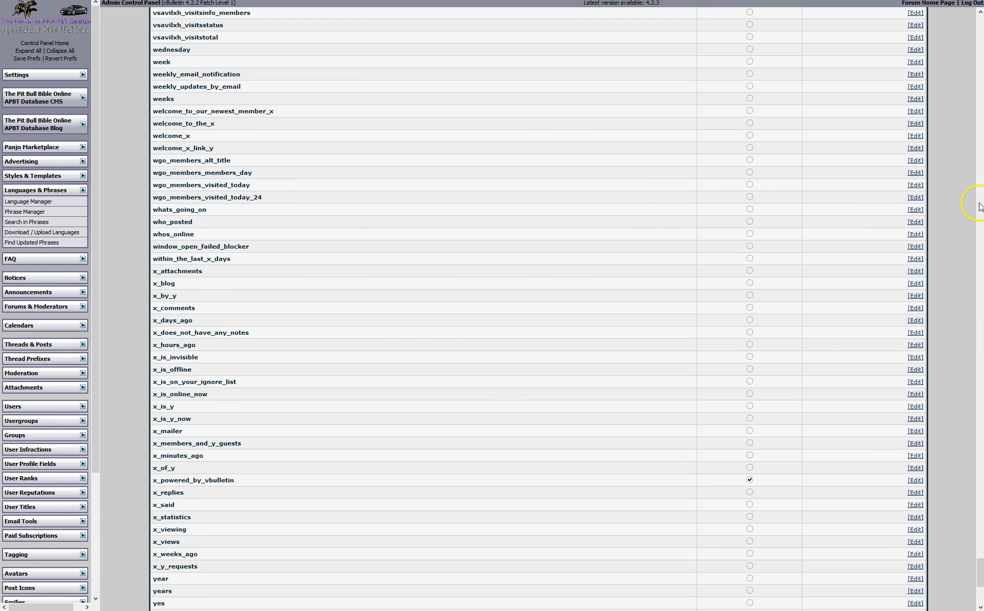
left_click_drag(978, 566, 979, 252)
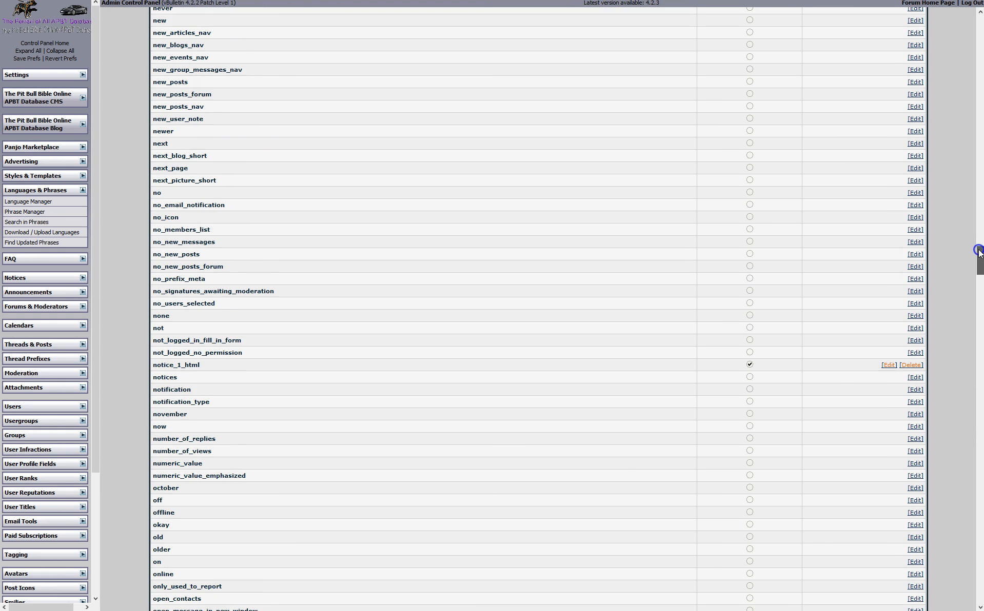
left_click(888, 365)
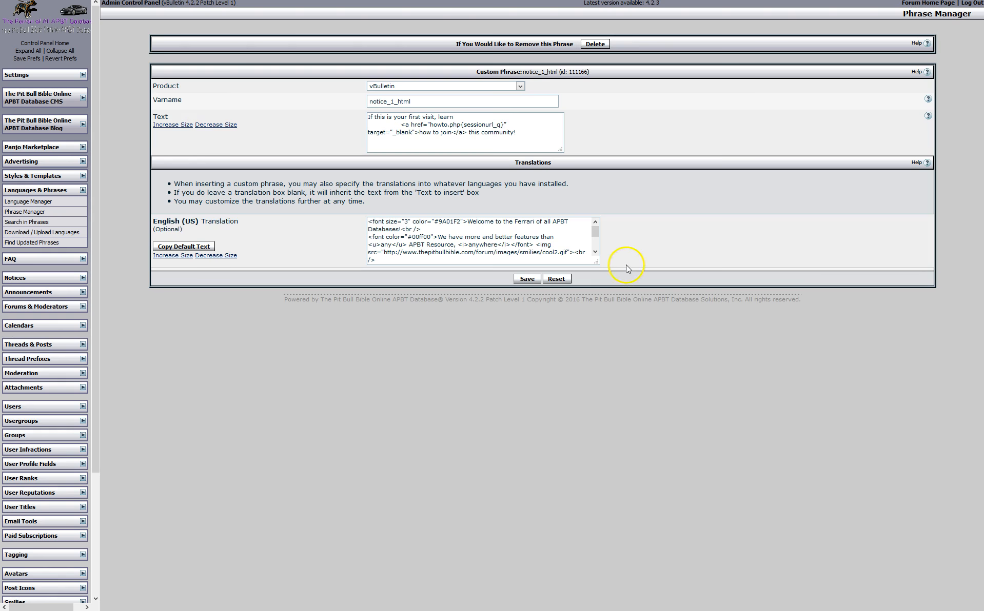
Enlarge and read notice_1_html's English (US) translation, then return to the phrase list
left_click_drag(595, 263, 669, 316)
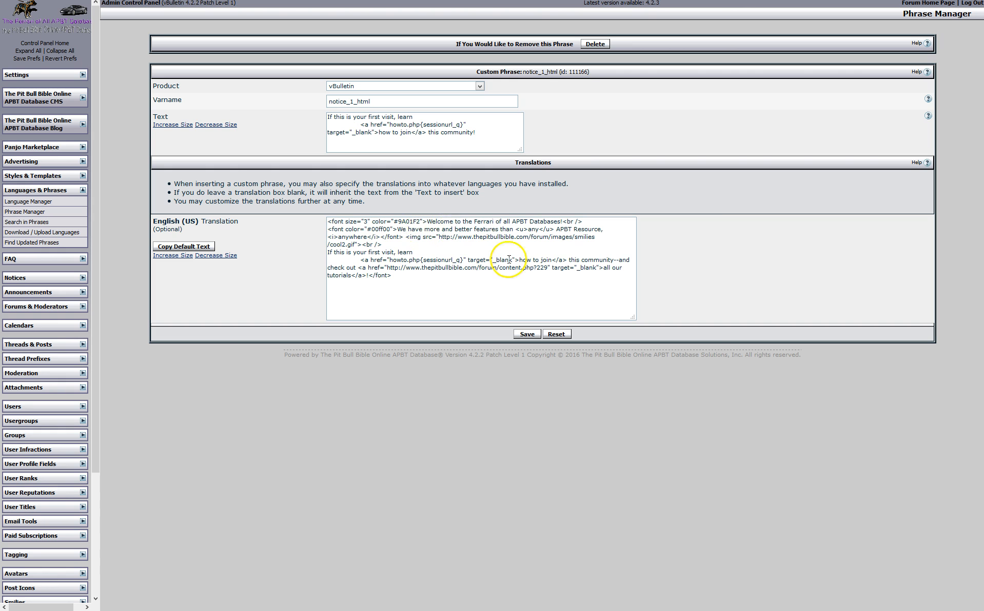
left_click_drag(461, 288, 322, 221)
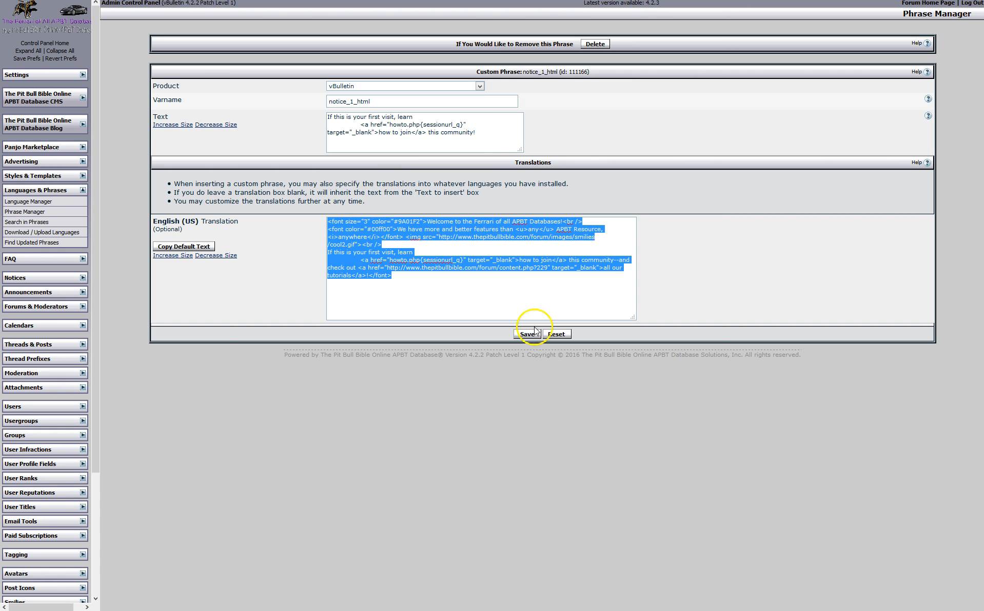
left_click(434, 268)
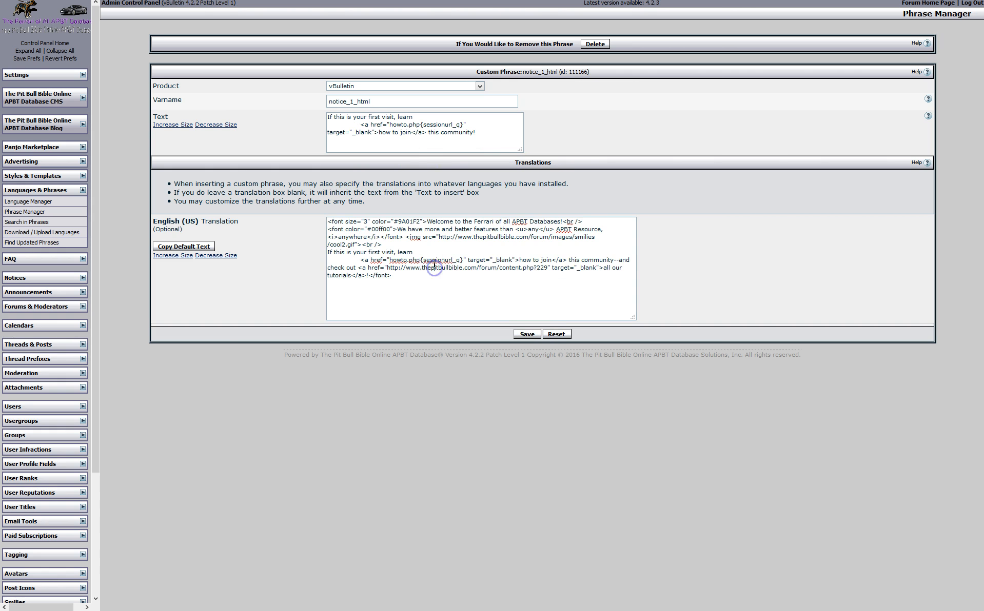
left_click(466, 261)
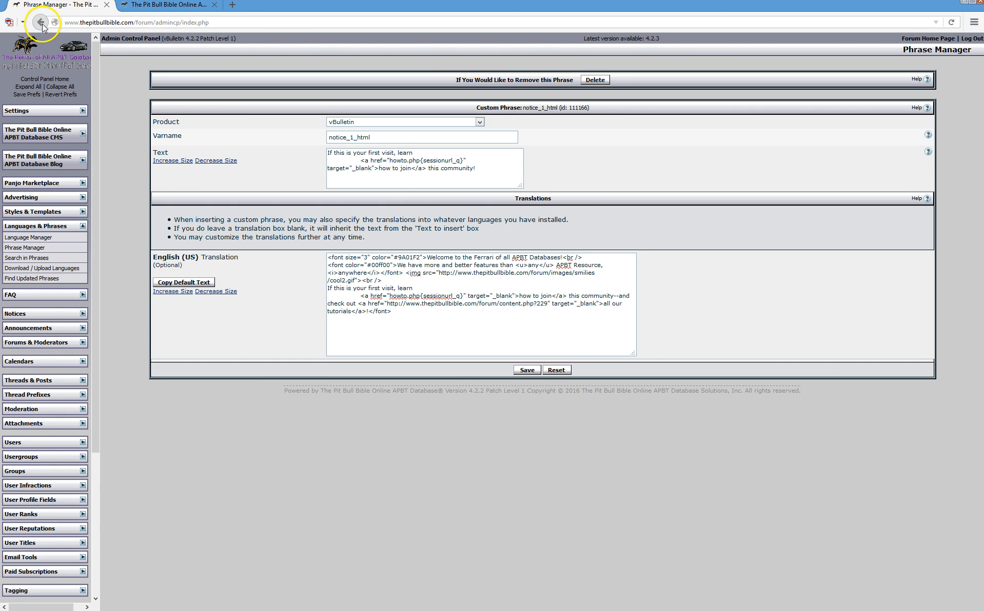
left_click(42, 23)
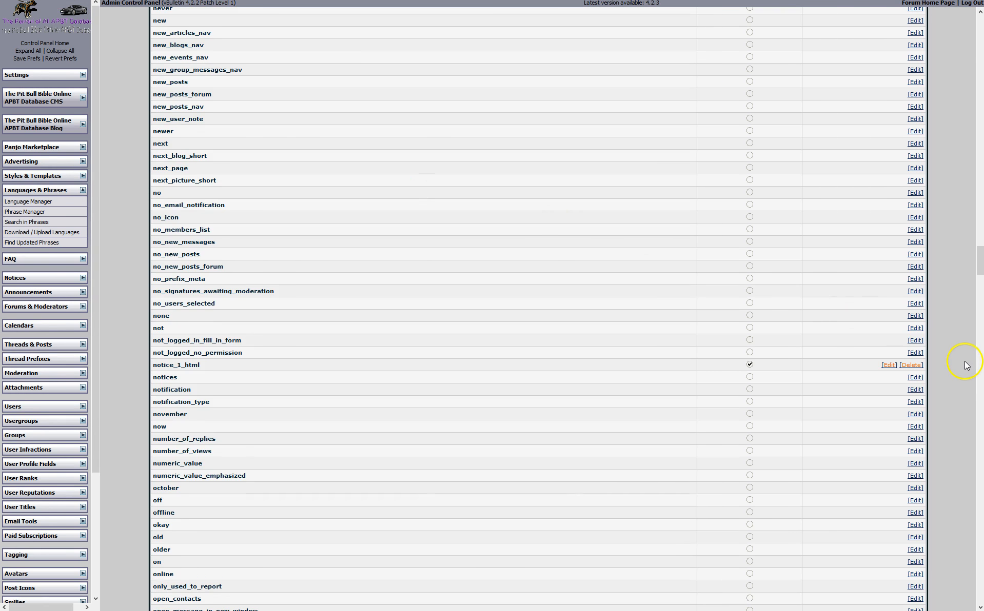
Look at the may_not_have_sufficient_privileges phrase, then return to GLOBAL phrases
left_click_drag(981, 272, 980, 228)
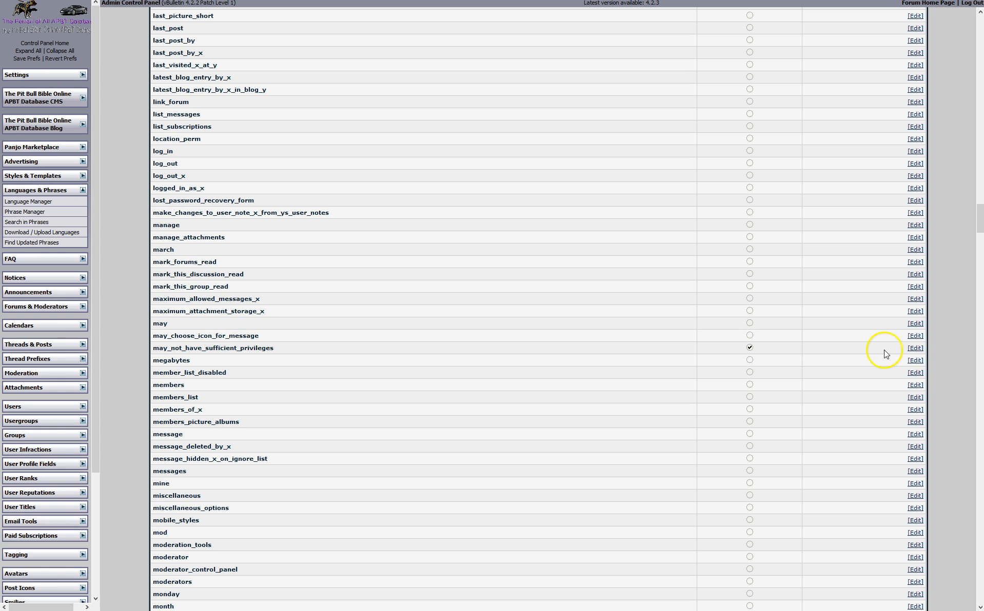
left_click(915, 349)
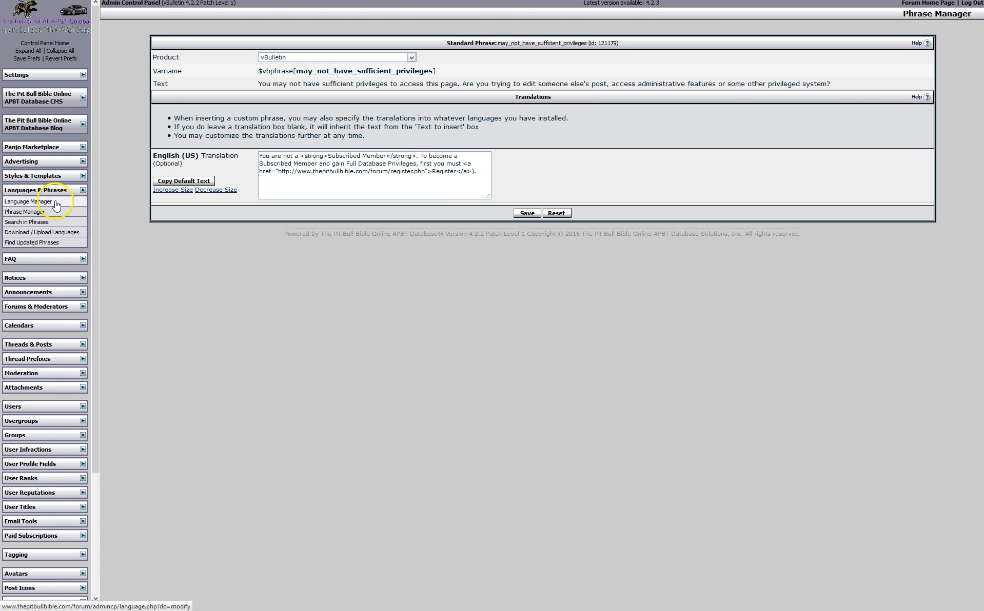
left_click(43, 215)
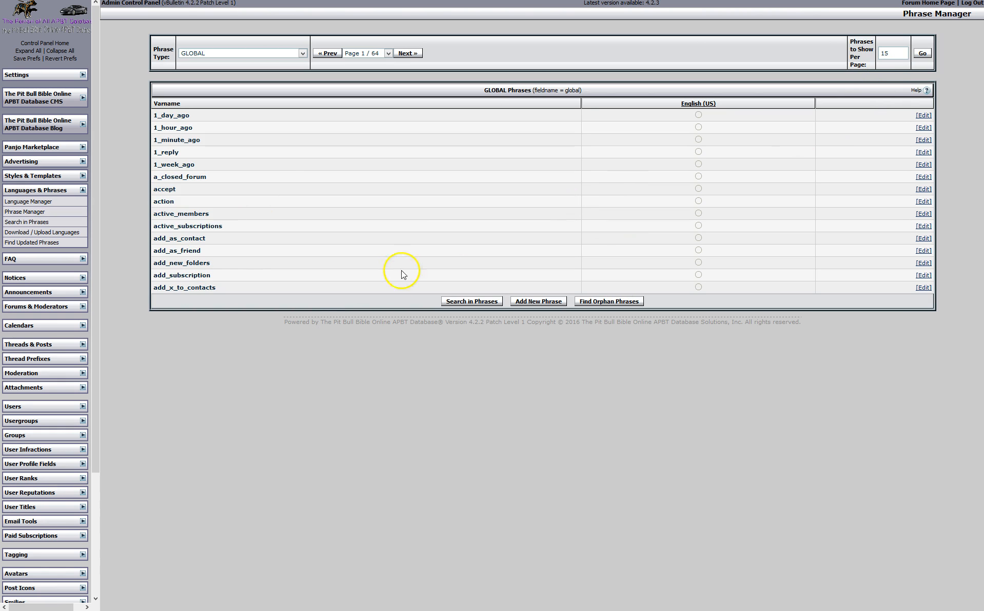
Relist GLOBAL phrases at 1500 per page, then open the Search in Phrases form
left_click(897, 54)
type("00")
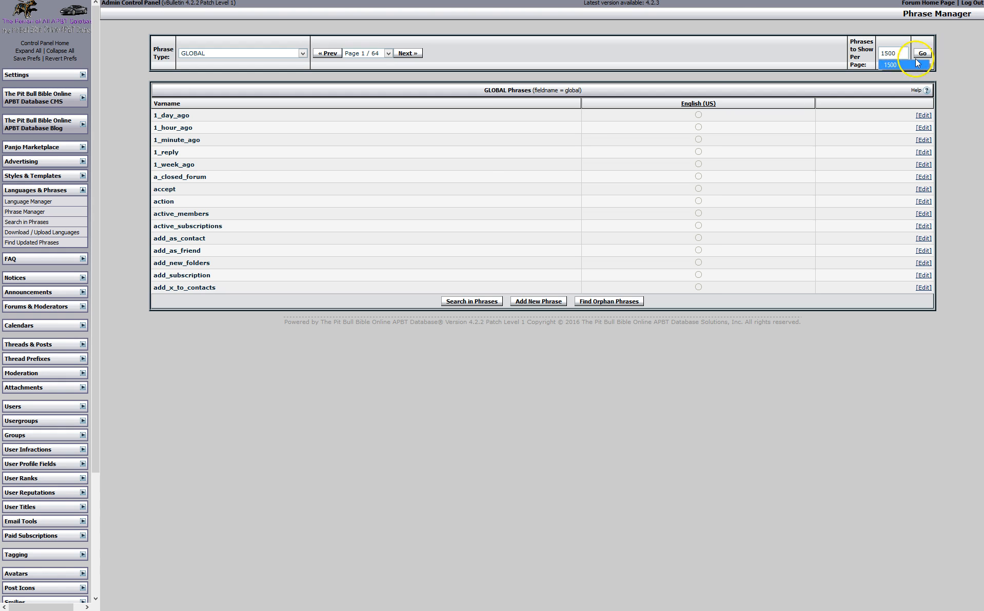
left_click(922, 53)
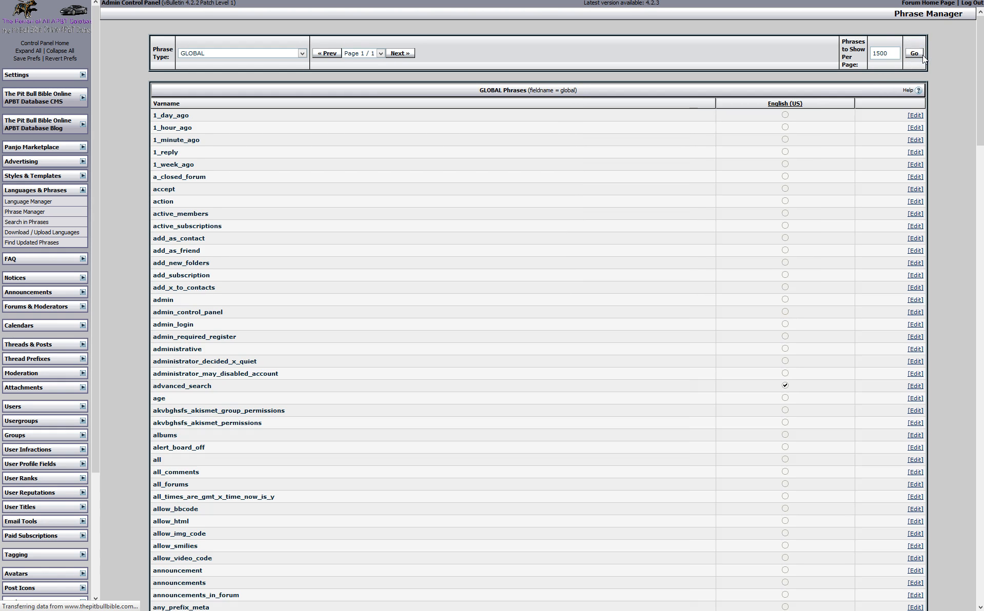
left_click(51, 222)
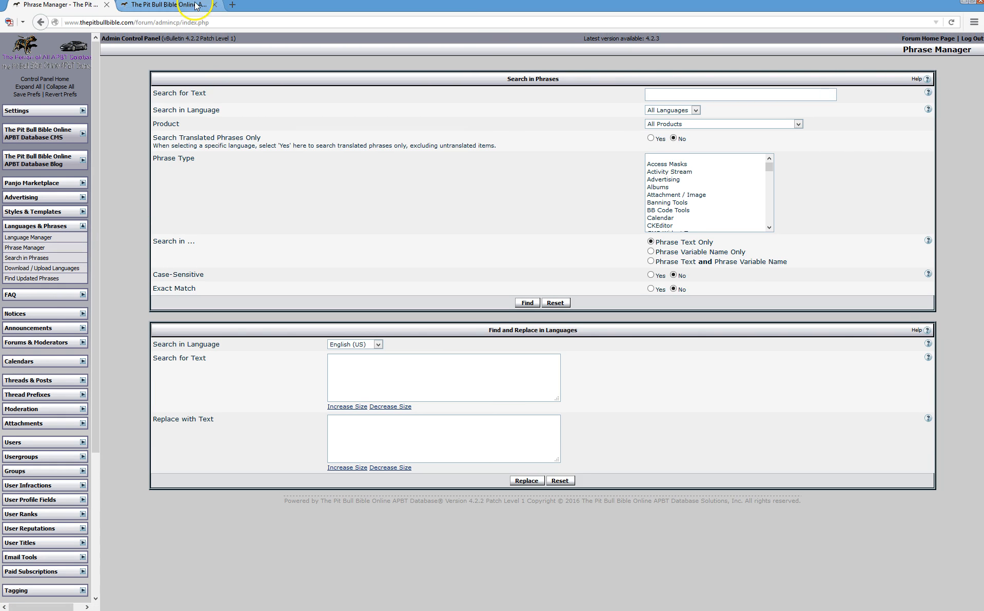
Copy the footer disclaimer sentence from the forum's Article Database page
left_click(195, 6)
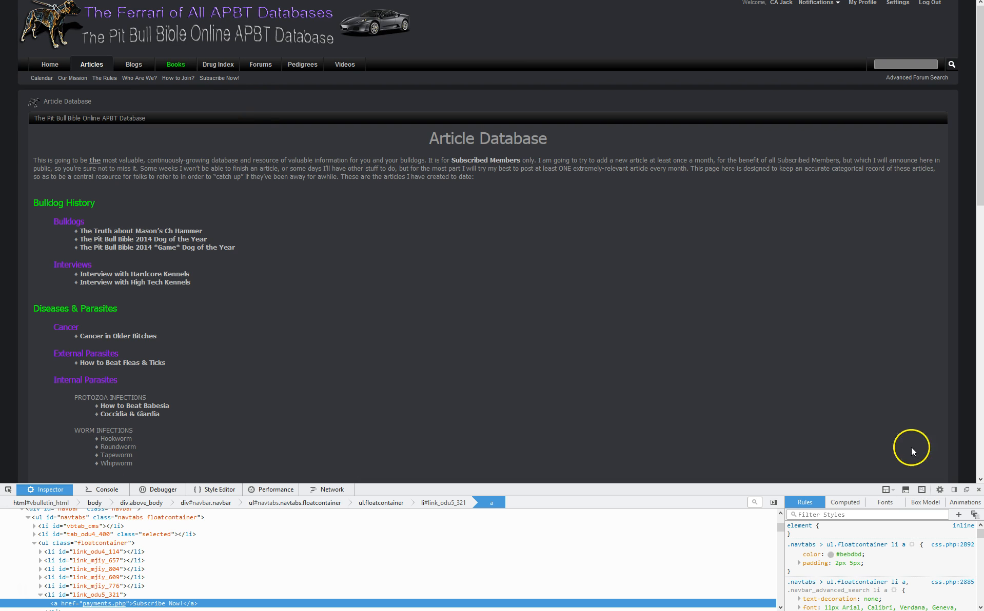
left_click(978, 490)
scroll(862, 450, "down", 4)
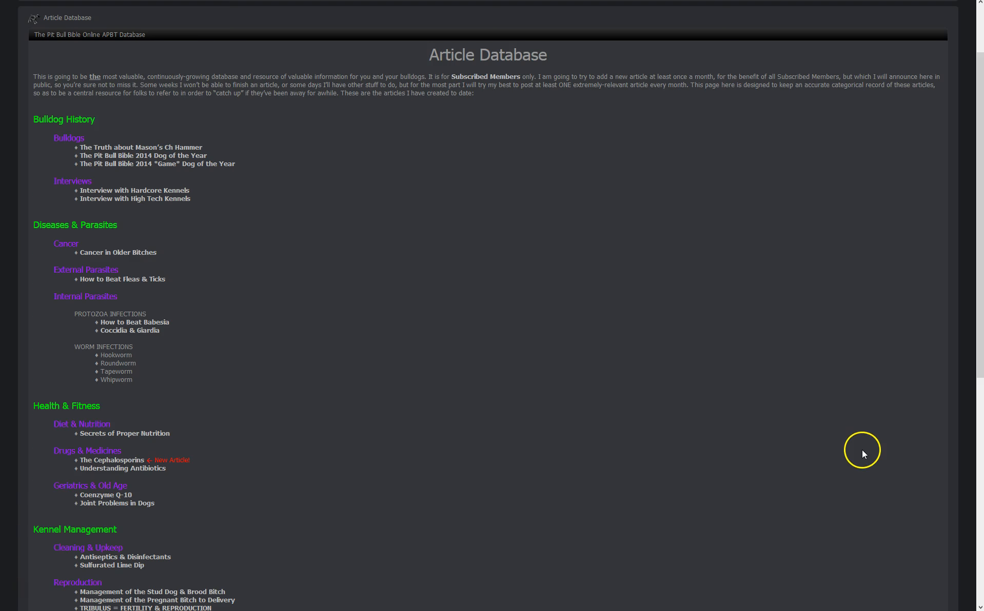
left_click_drag(978, 332, 963, 558)
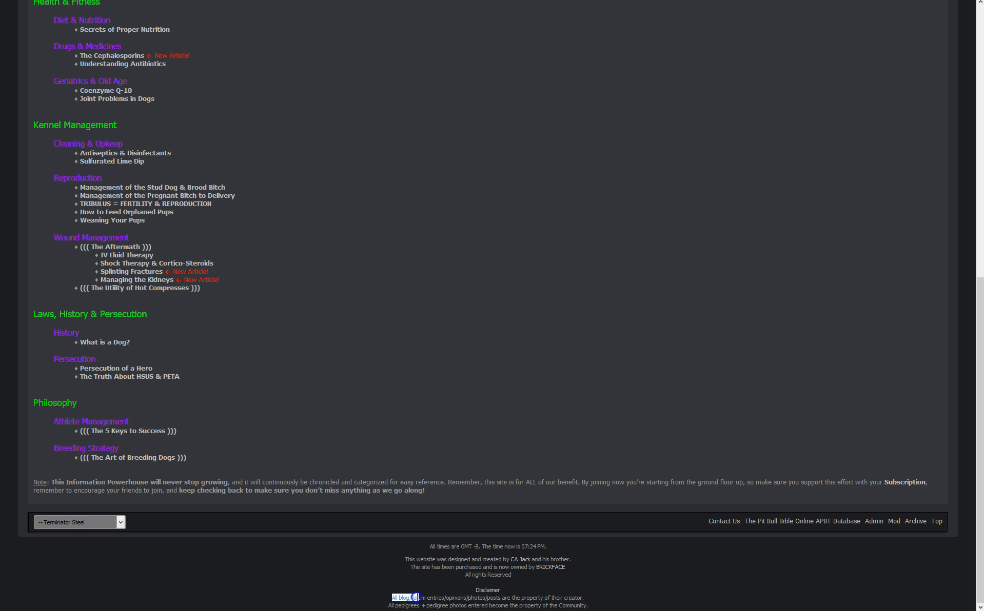
left_click_drag(416, 597, 494, 598)
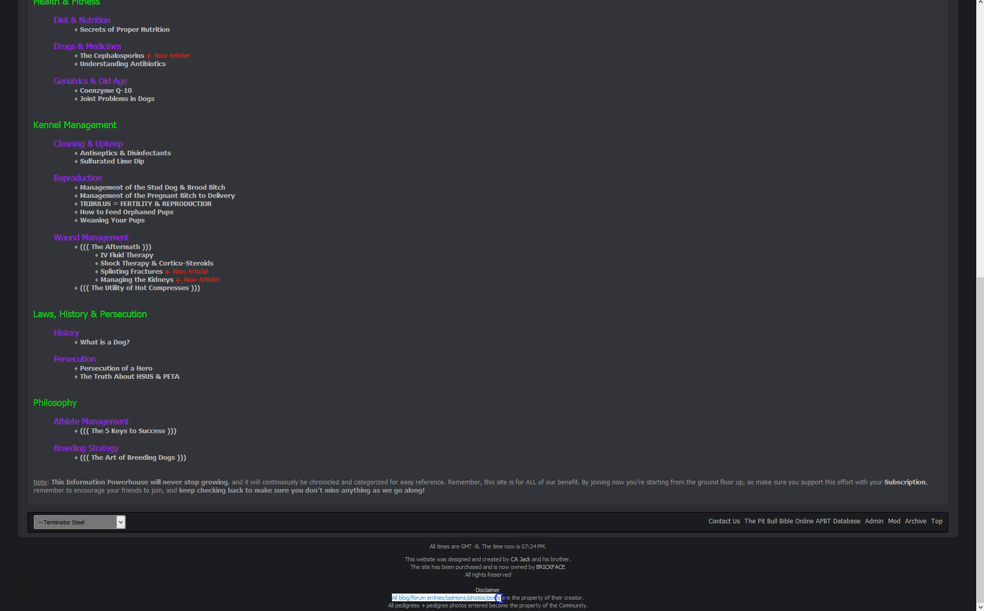
right_click(494, 599)
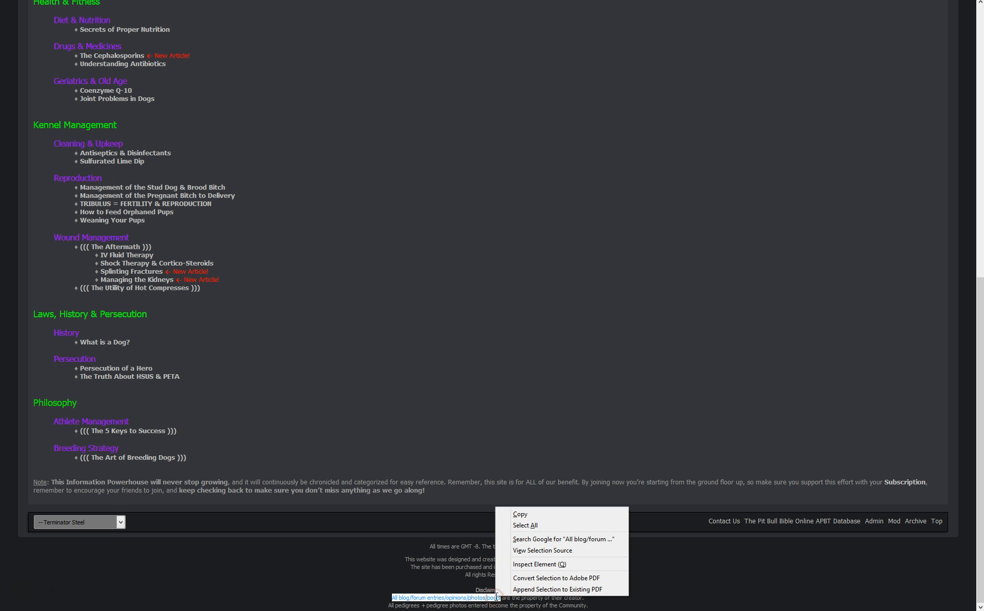
left_click(528, 517)
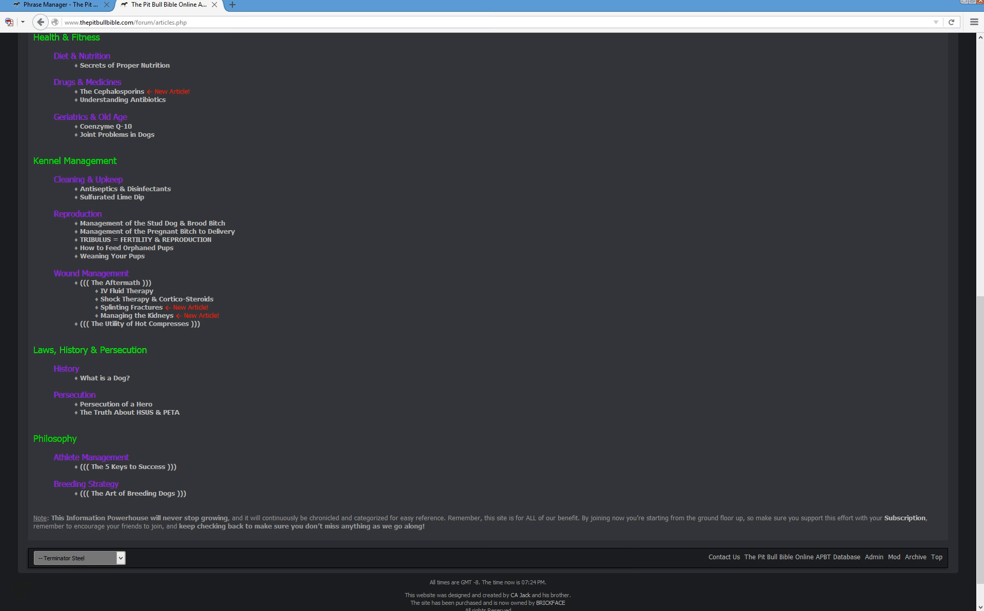
Paste the disclaimer as Search for Text, limit the product to vBulletin, and run Replace
left_click(81, 6)
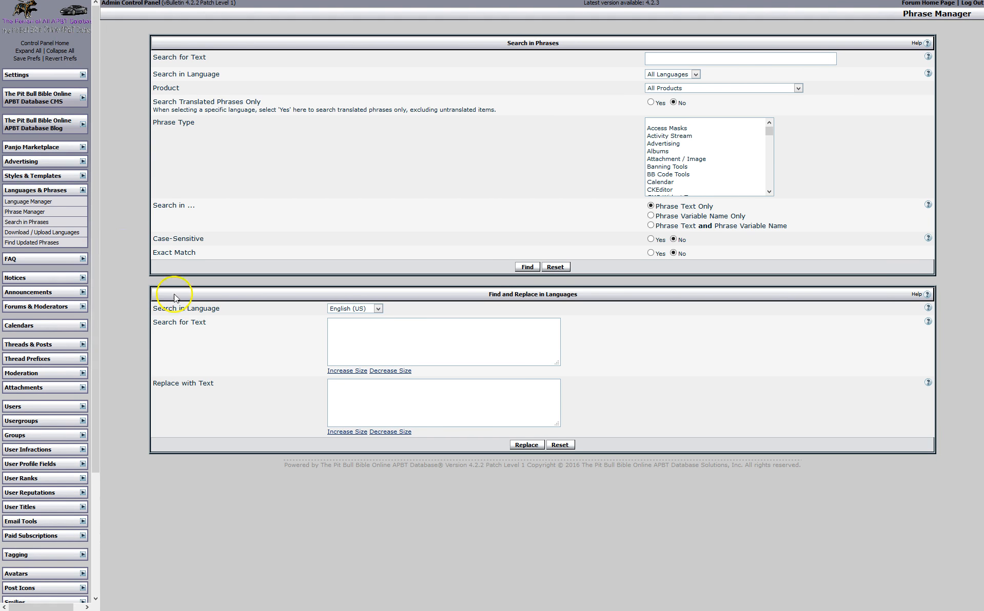
right_click(360, 337)
left_click(389, 381)
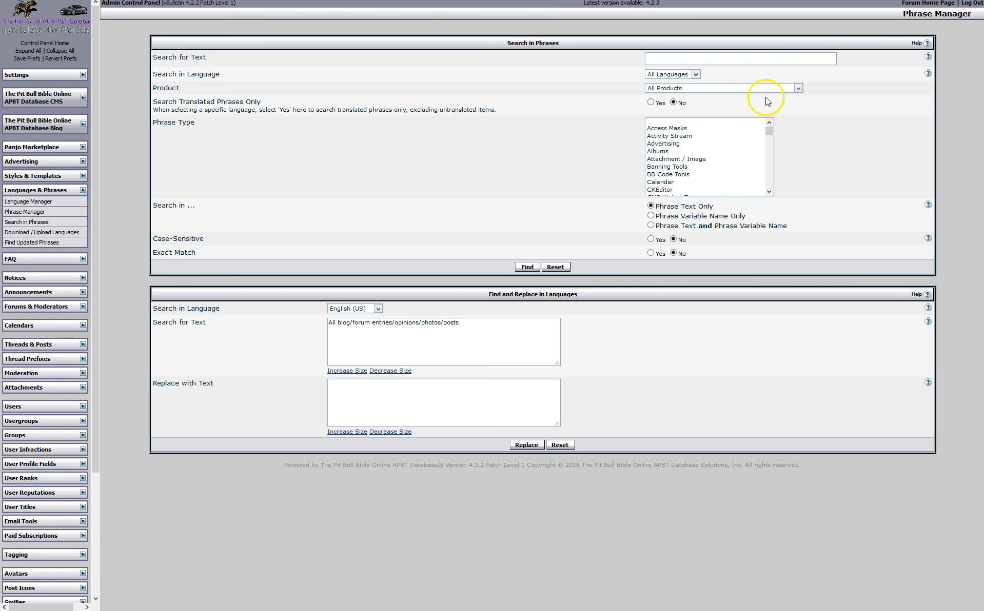
left_click(798, 89)
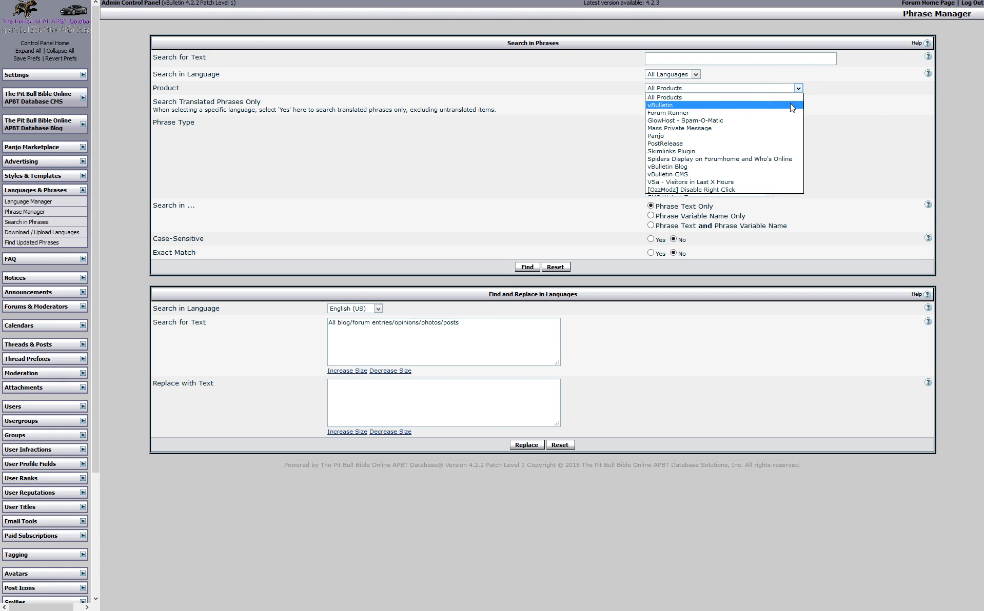
left_click(793, 105)
left_click(393, 386)
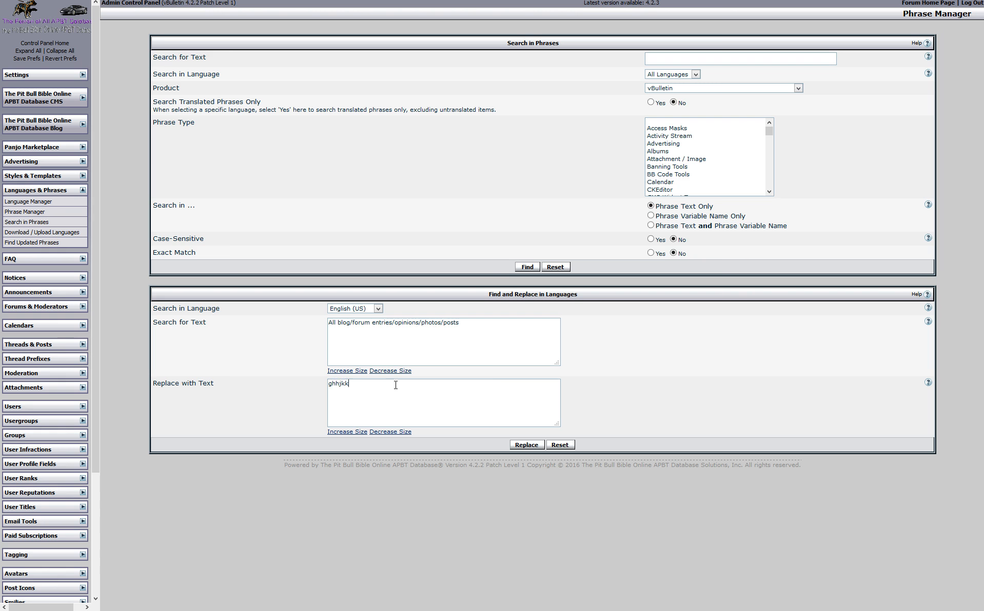
left_click(519, 445)
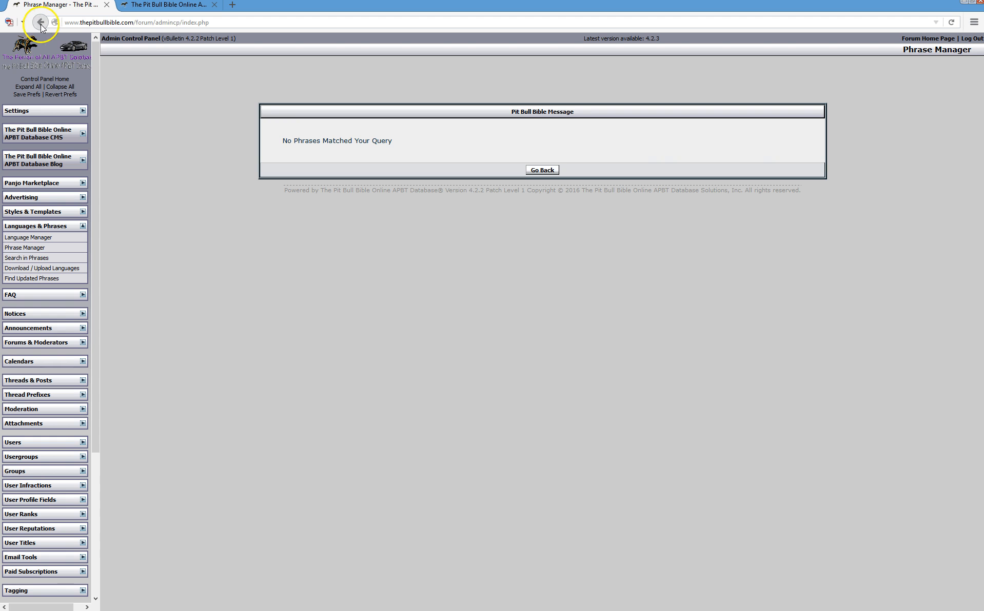
Return to the find-and-replace form after no phrase matched and exit full-screen
left_click(22, 20)
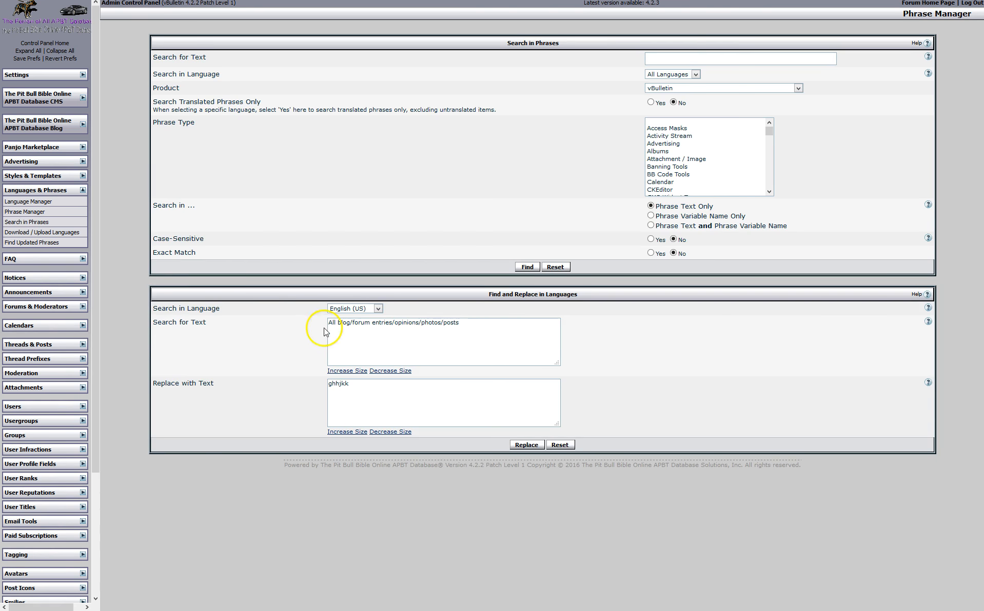
left_click_drag(332, 323, 459, 323)
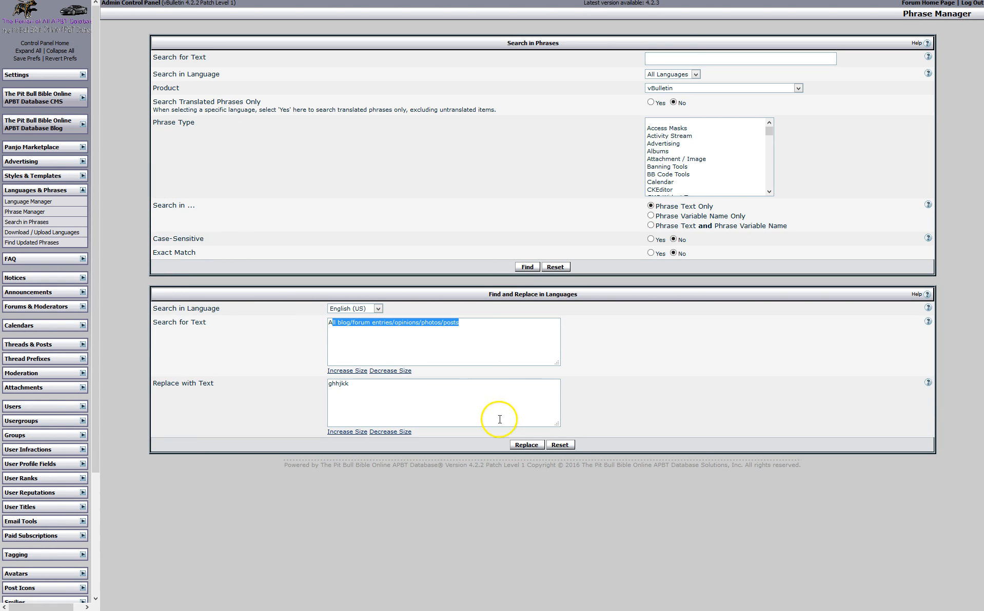
left_click(344, 388)
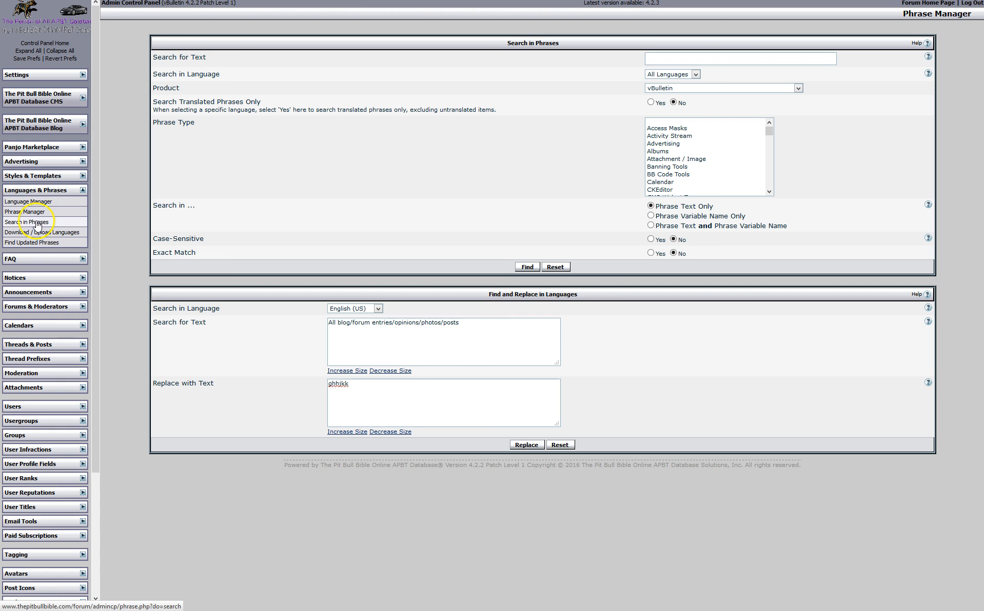
key("F11")
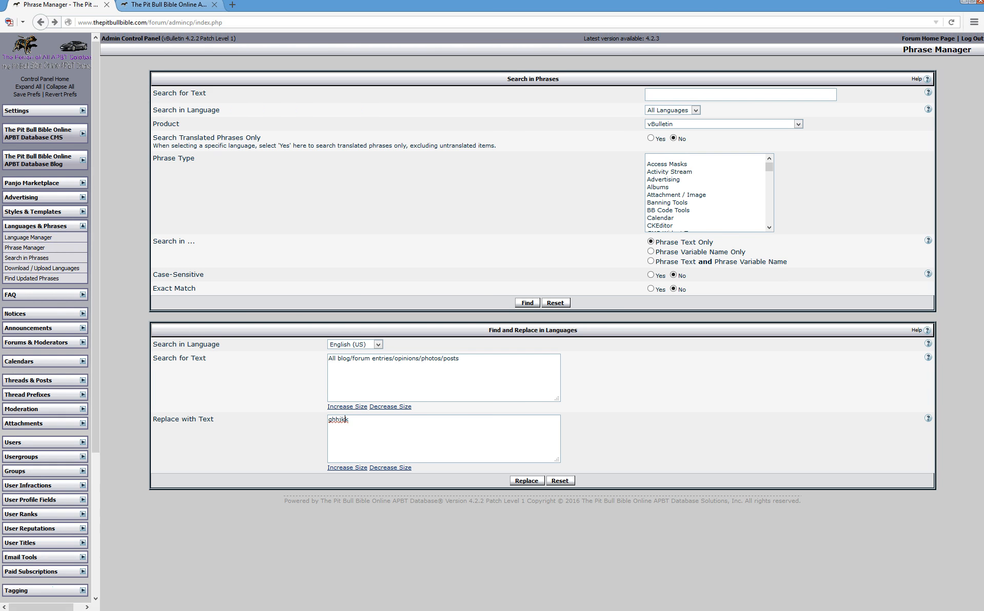
Browse the FAQ, notices and announcement sidebar groups, then open Forum Manager
left_click(165, 6)
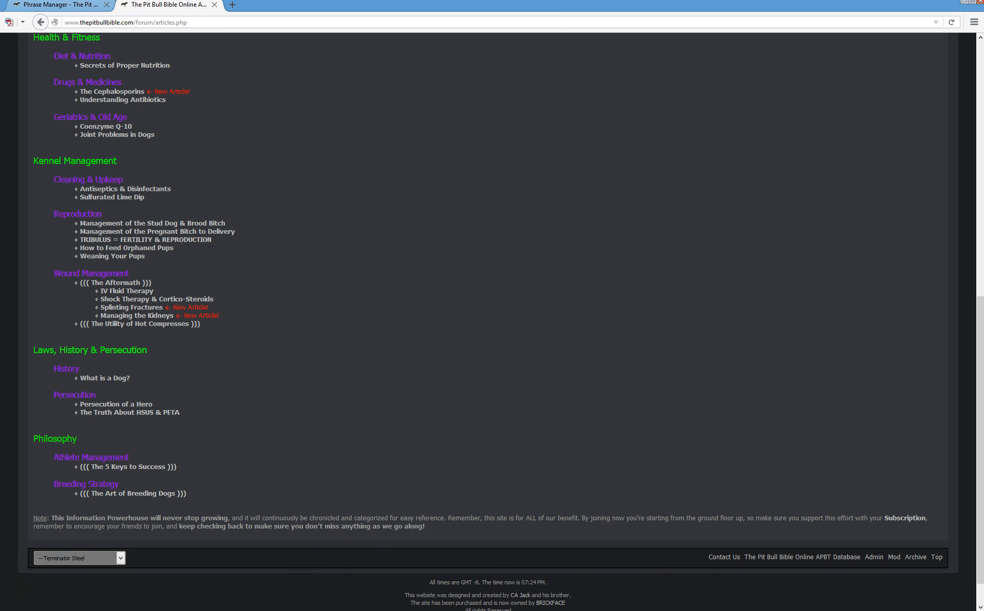
left_click(76, 8)
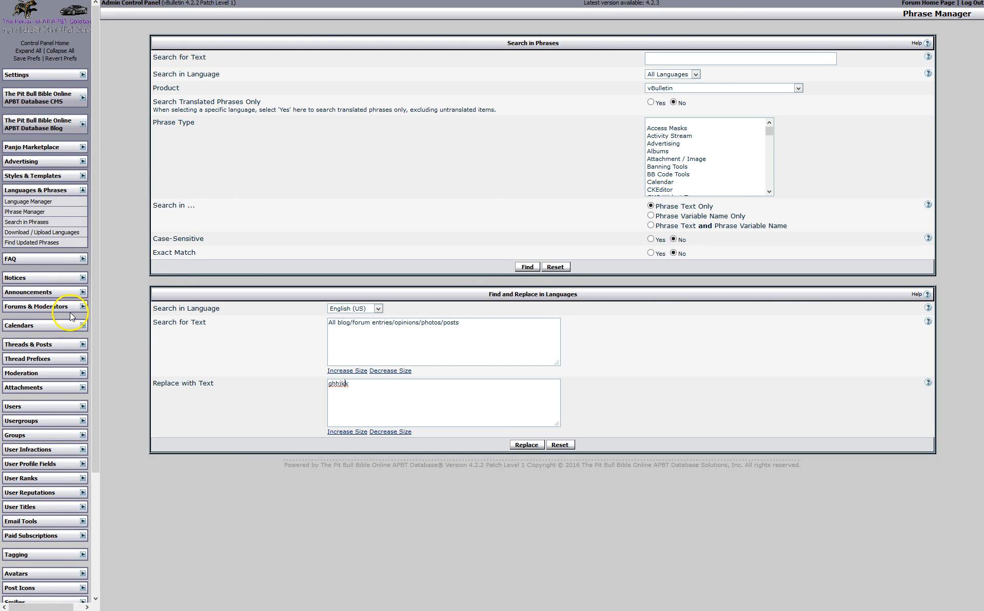
left_click(82, 191)
left_click(83, 205)
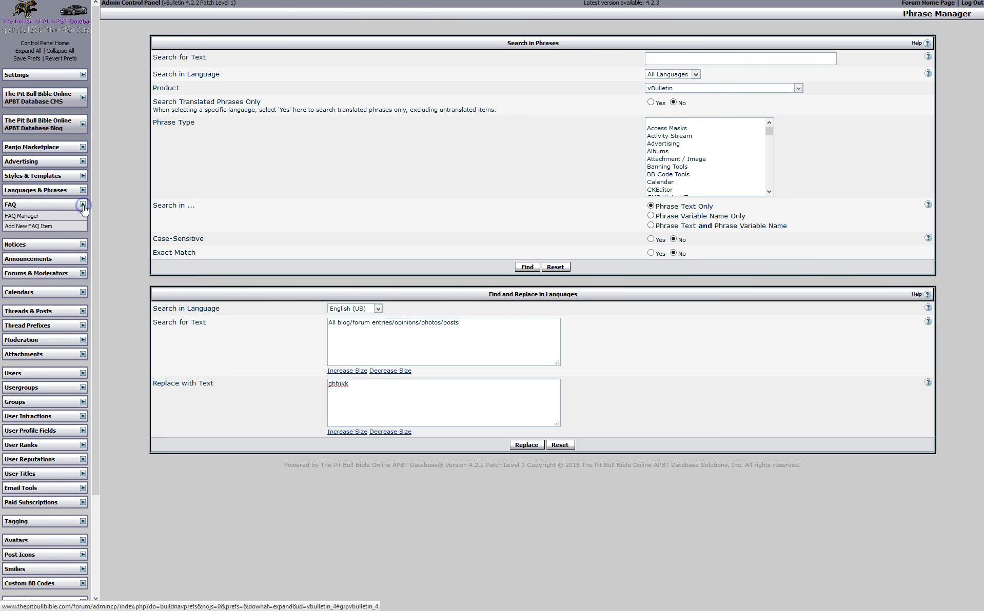
left_click(83, 245)
left_click(82, 245)
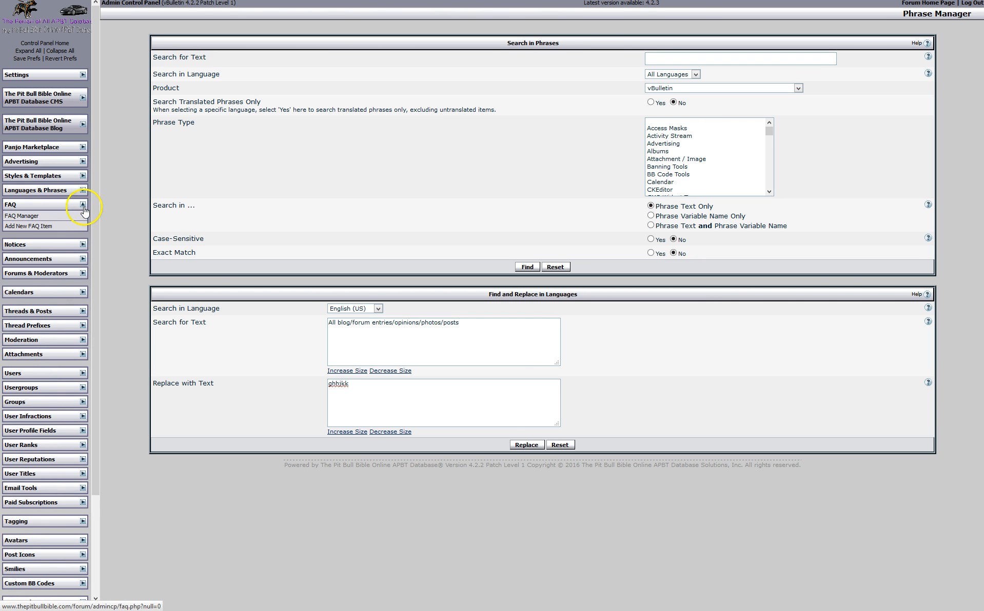
left_click(83, 205)
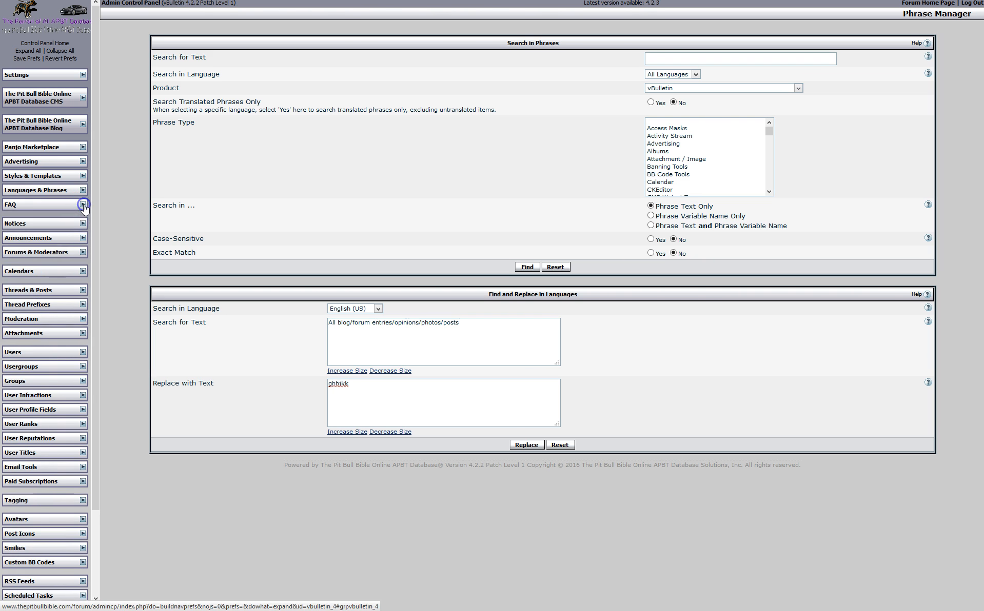
left_click(83, 238)
left_click(82, 238)
left_click(83, 252)
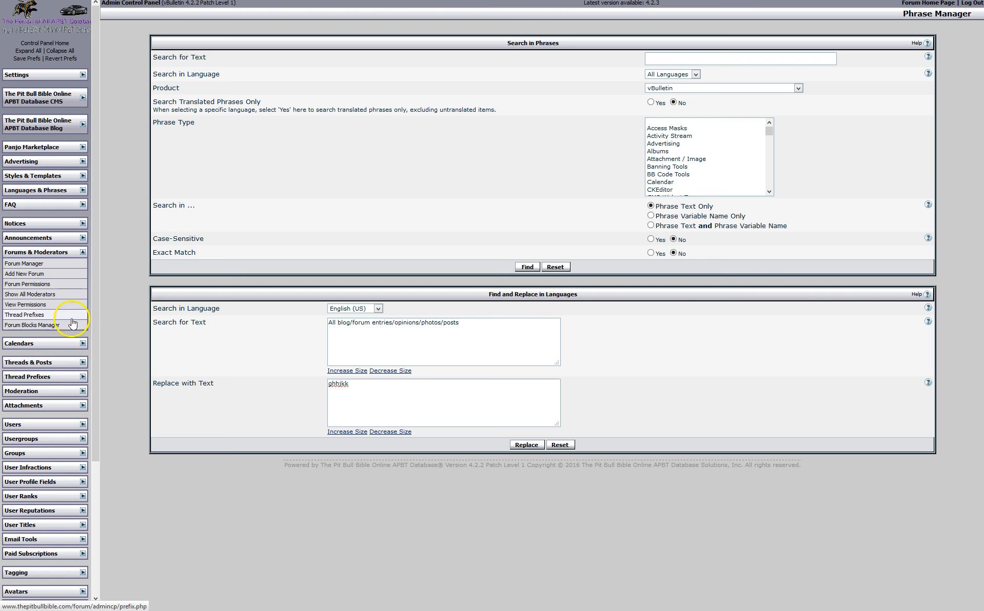
left_click(40, 265)
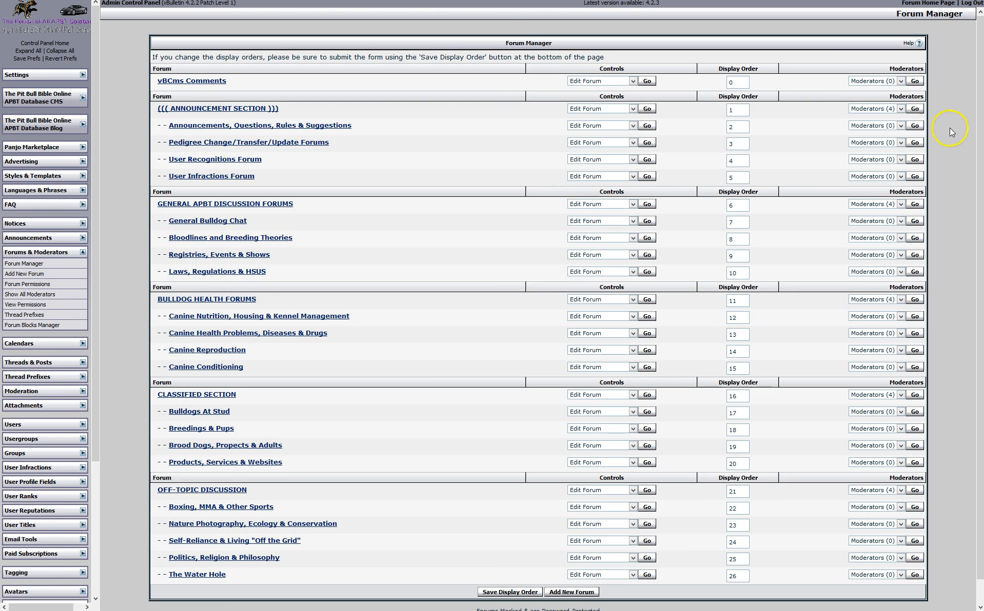
Check the announcement and general discussion moderators, then open General Bulldog Chat's settings
scroll(966, 265, "down", 2)
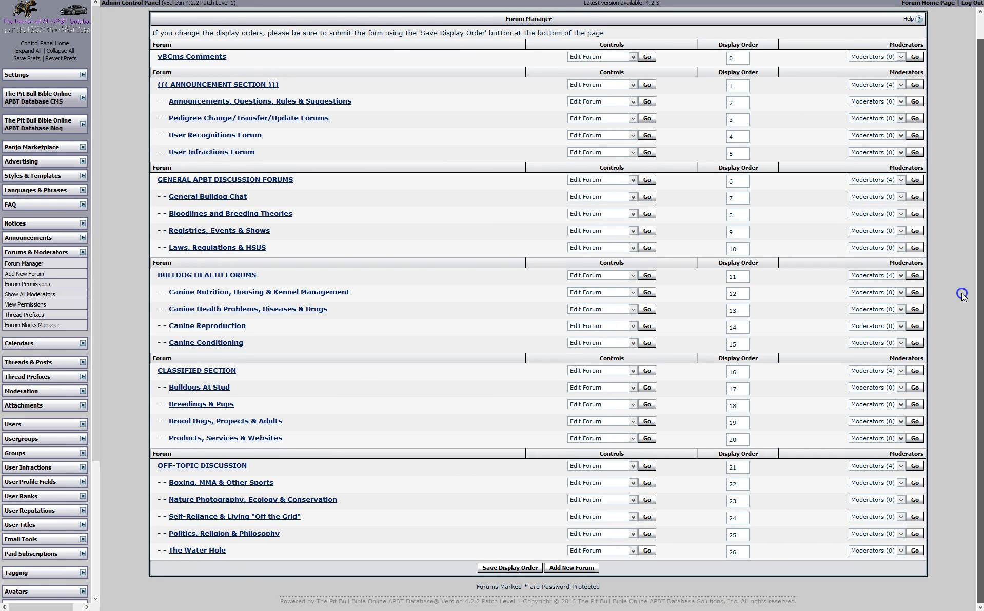
left_click_drag(972, 153, 974, 125)
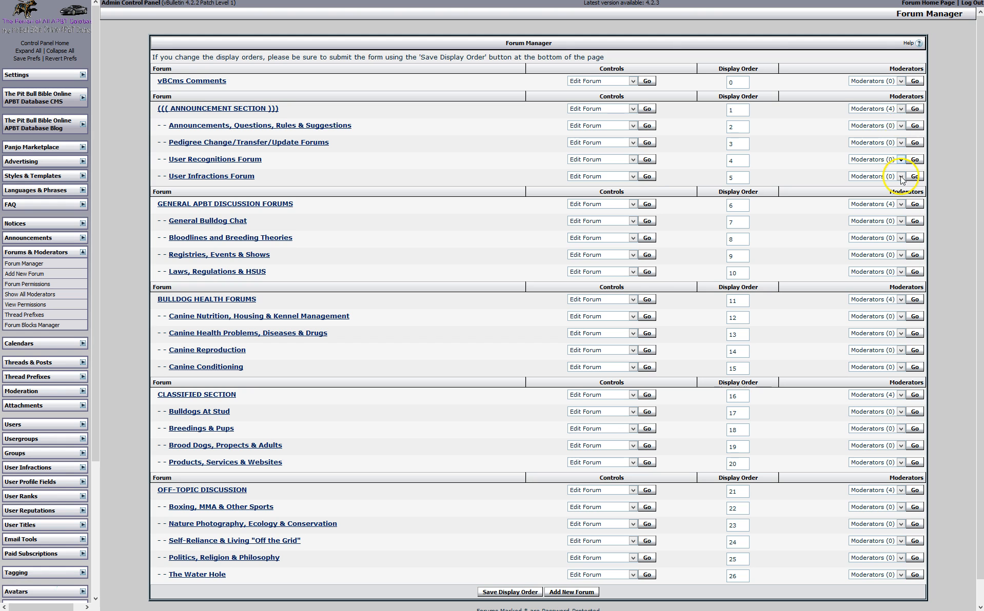
left_click(901, 109)
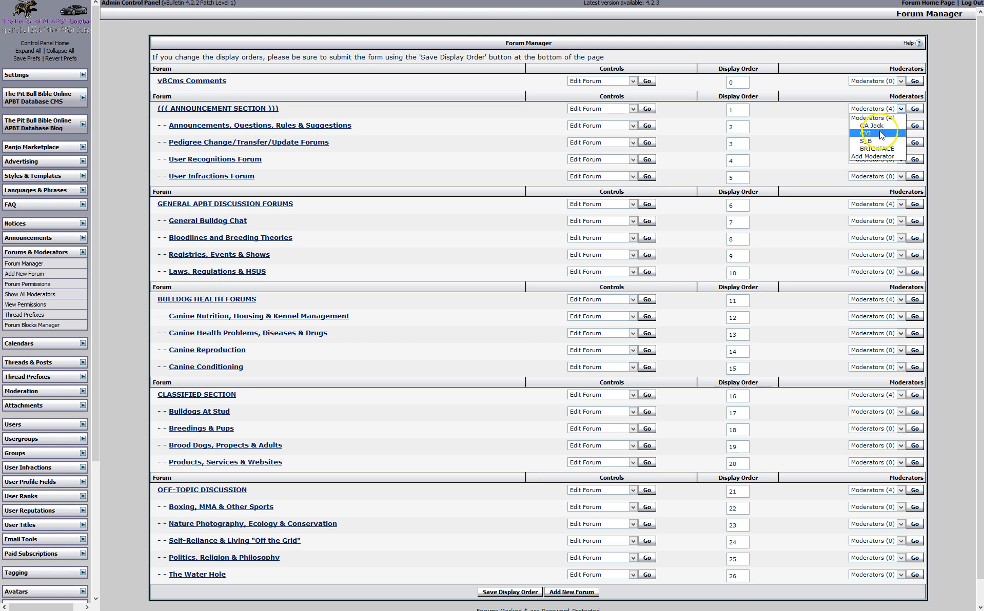
left_click(788, 161)
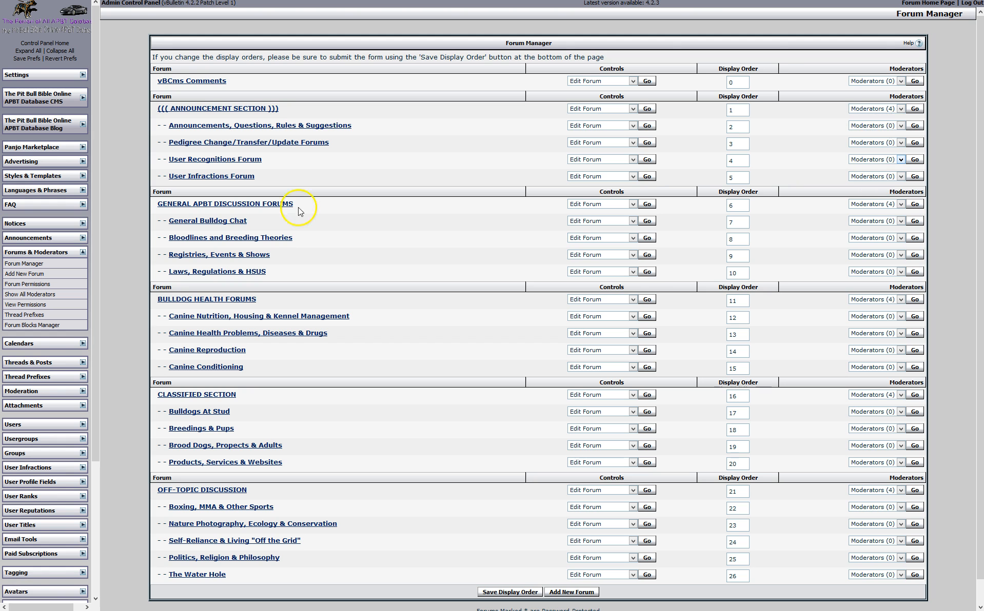
left_click(902, 204)
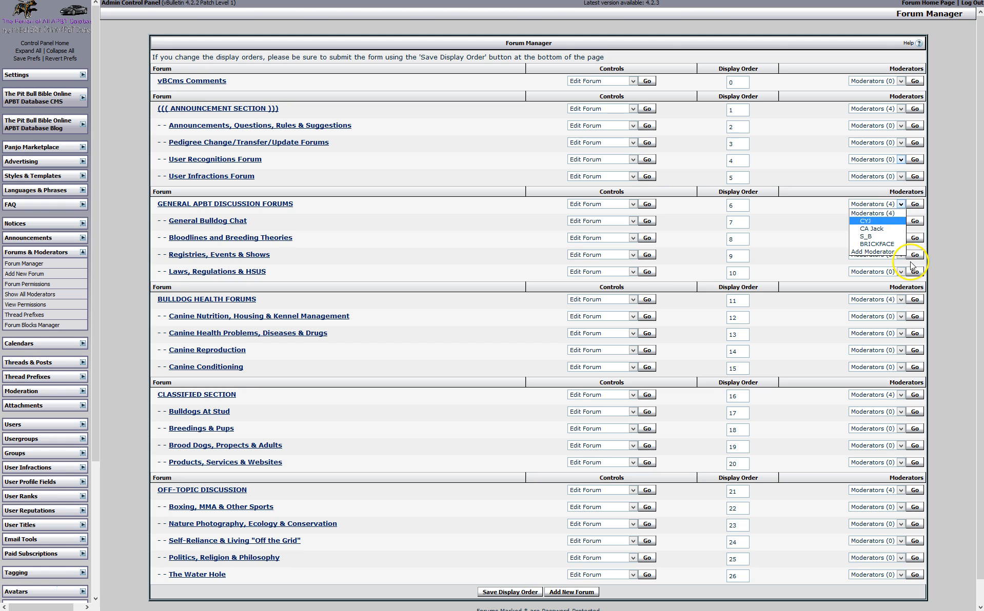
left_click(809, 254)
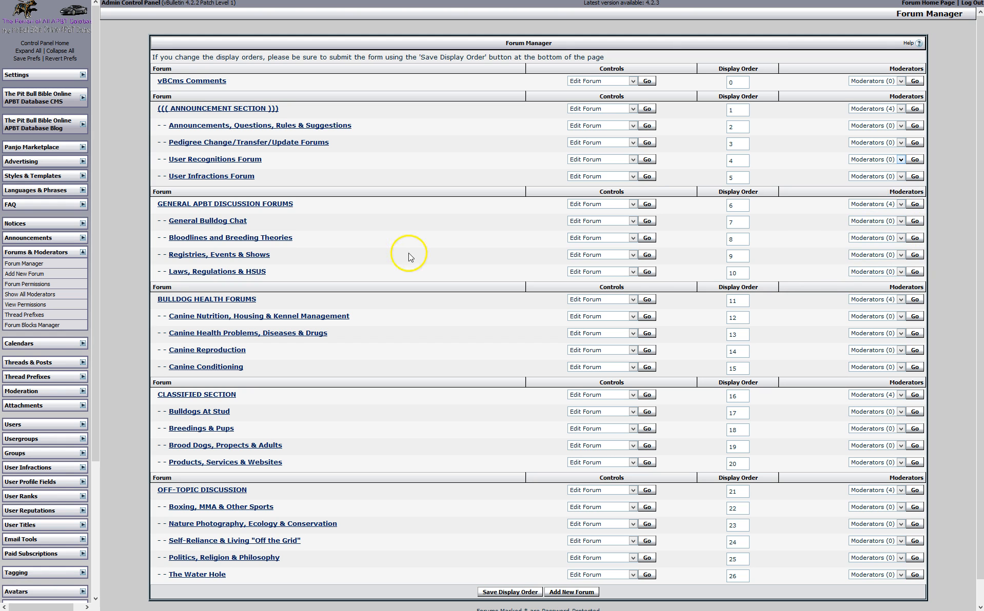
left_click(218, 221)
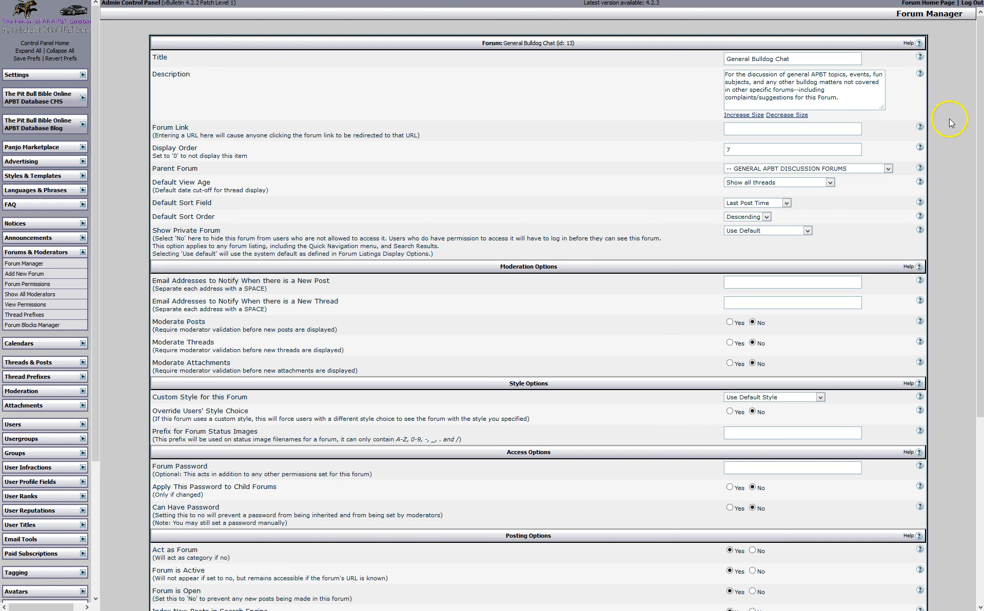
scroll(718, 308, "down", 5)
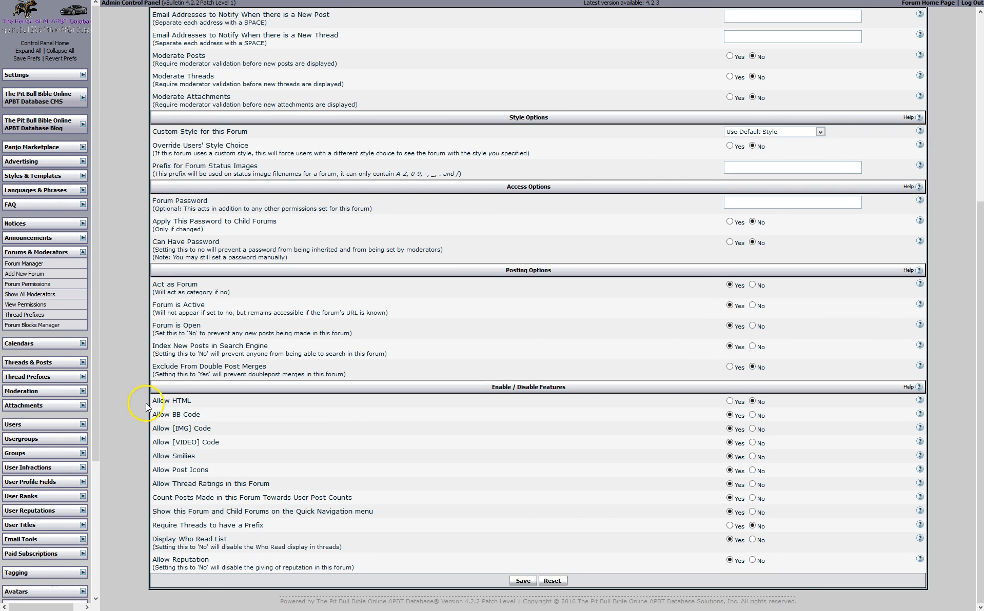
left_click_drag(148, 403, 202, 402)
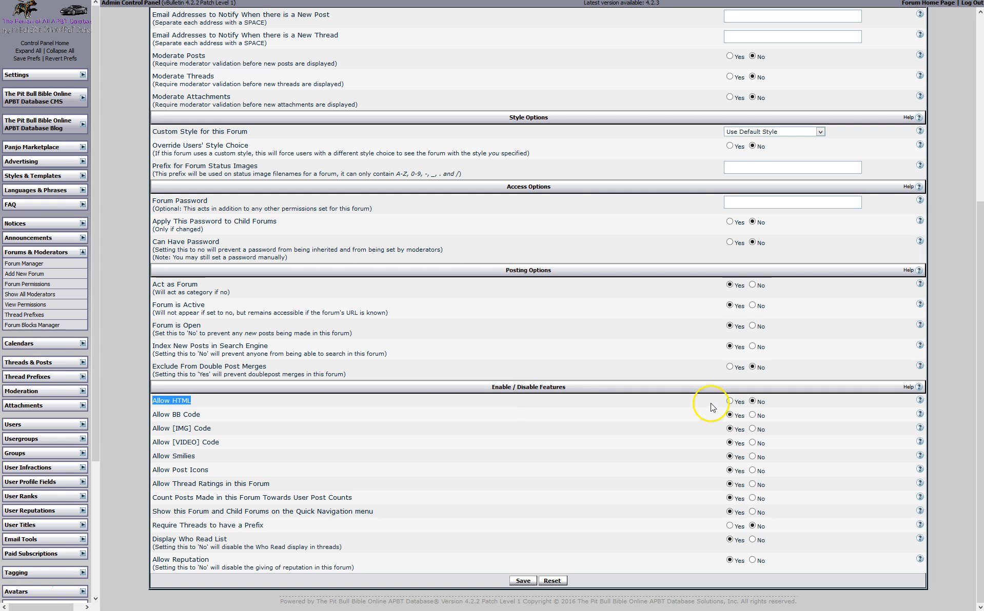
left_click(729, 416)
left_click(766, 147)
scroll(381, 70, "up", 1)
scroll(433, 81, "down", 1)
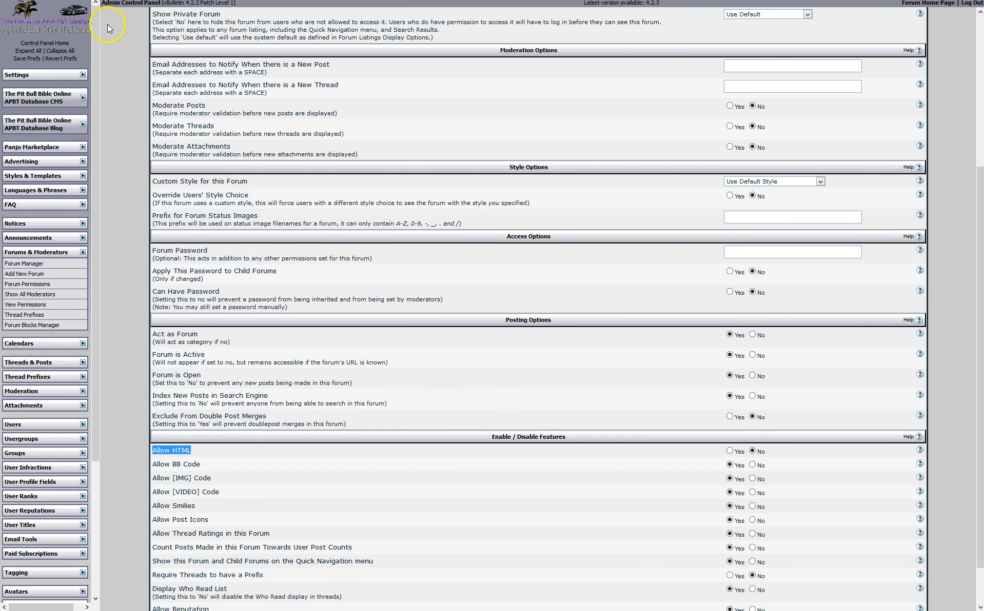
scroll(430, 81, "up", 3)
Go back to Forum Manager, scan the forum list, and open Forum Permissions
left_click(41, 22)
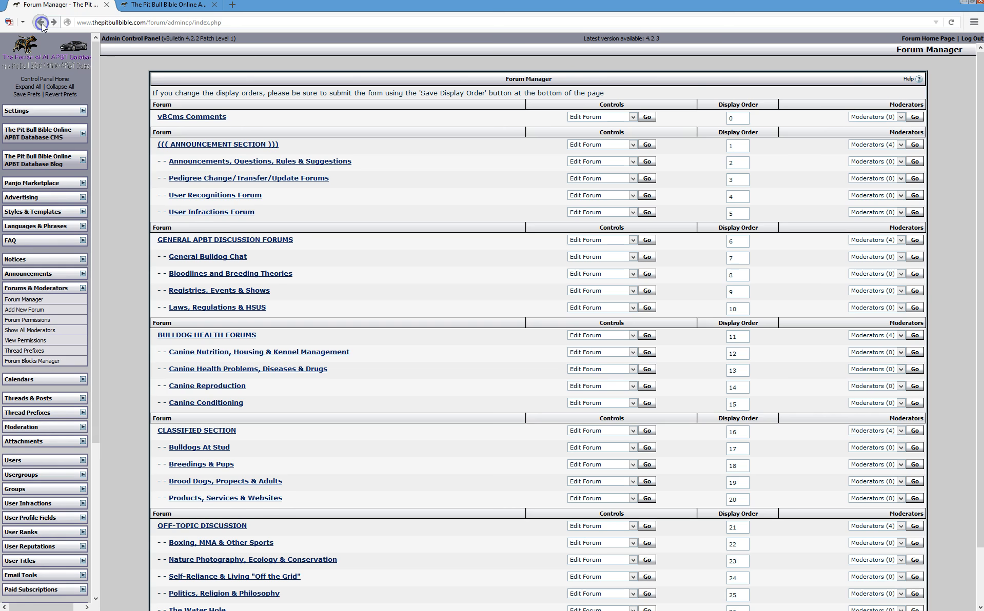
scroll(154, 295, "down", 1)
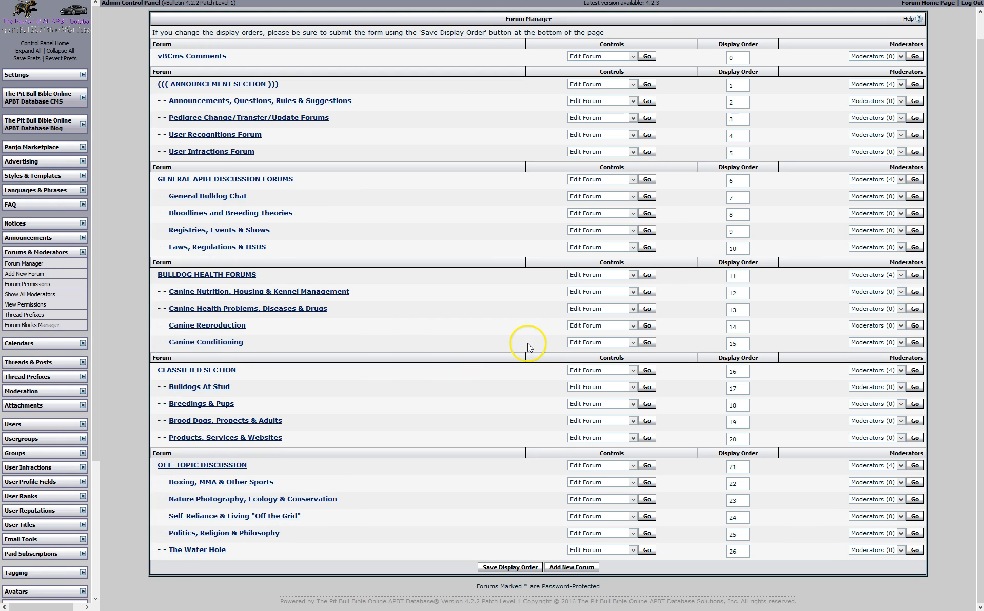
scroll(829, 332, "up", 1)
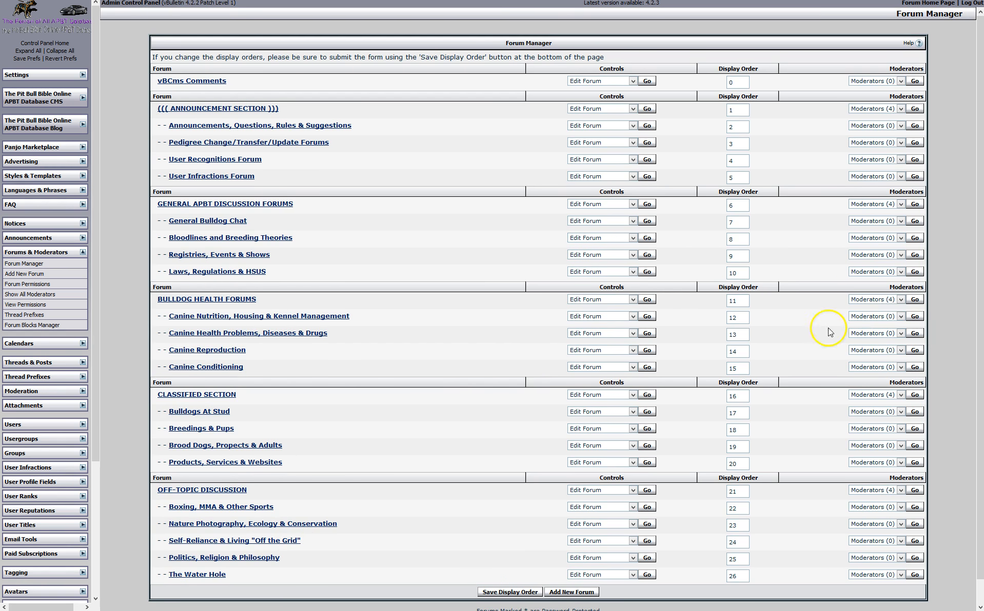
left_click(28, 285)
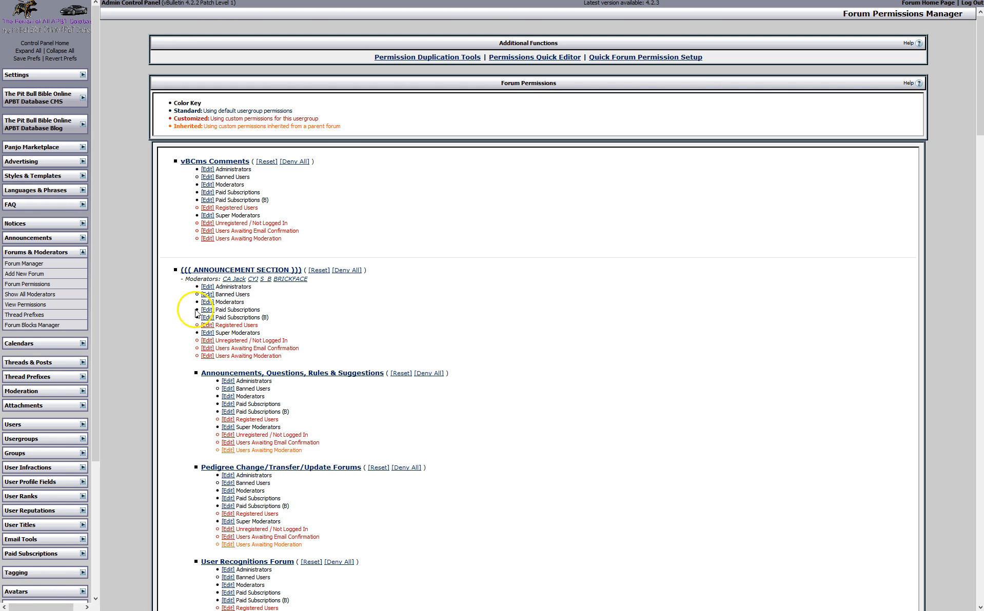
Scroll through every forum's usergroup permissions in Forum Permissions Manager
scroll(177, 368, "down", 3)
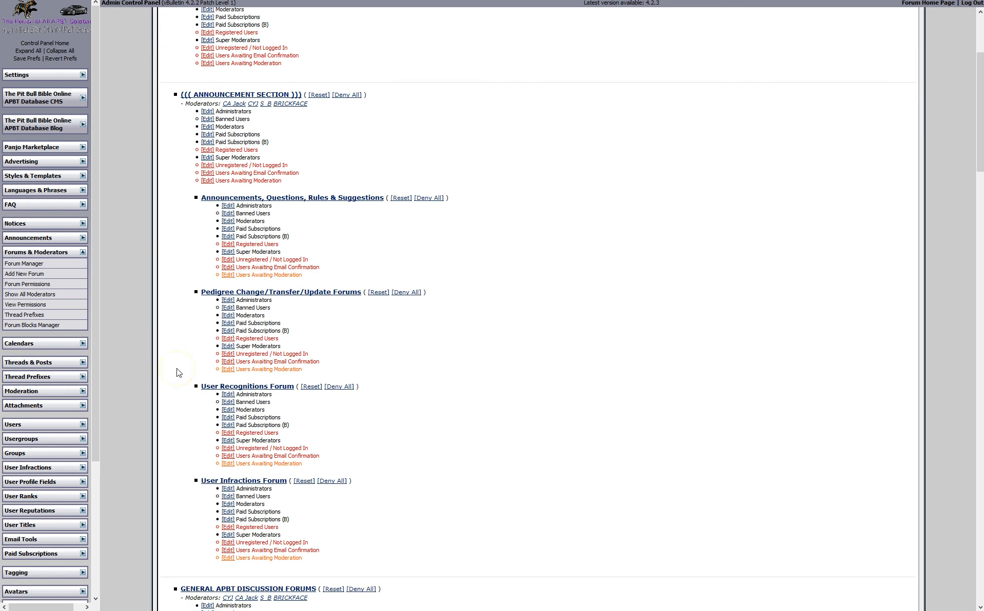
scroll(177, 368, "down", 6)
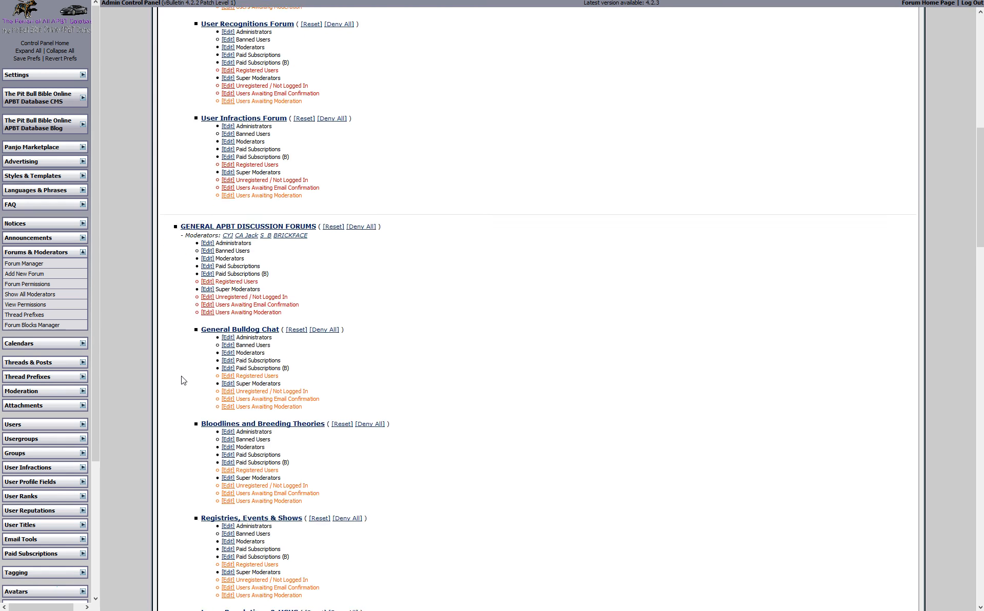
scroll(185, 380, "down", 10)
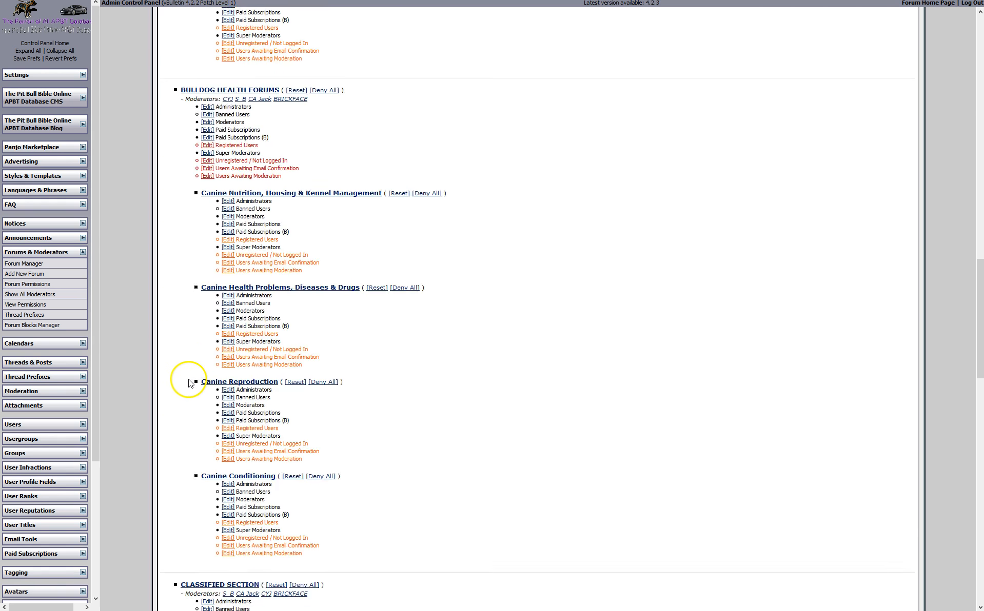
scroll(188, 382, "down", 15)
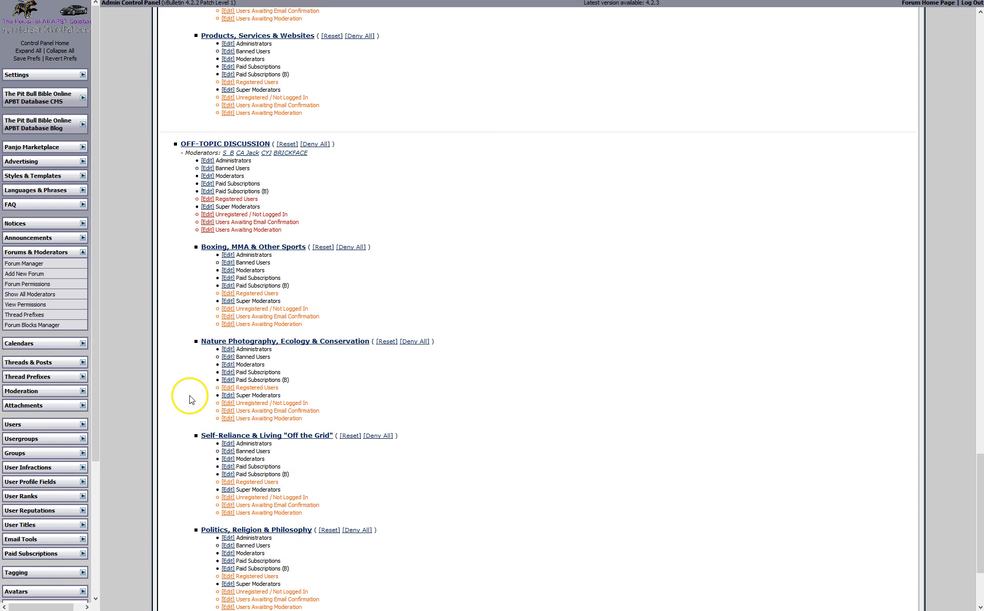
scroll(190, 396, "down", 2)
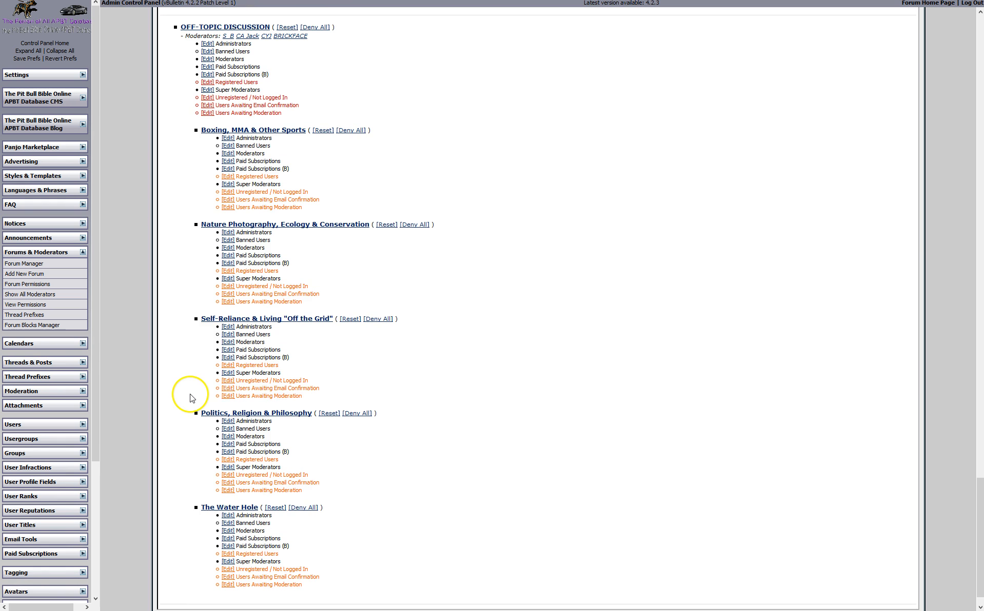
left_click(976, 396)
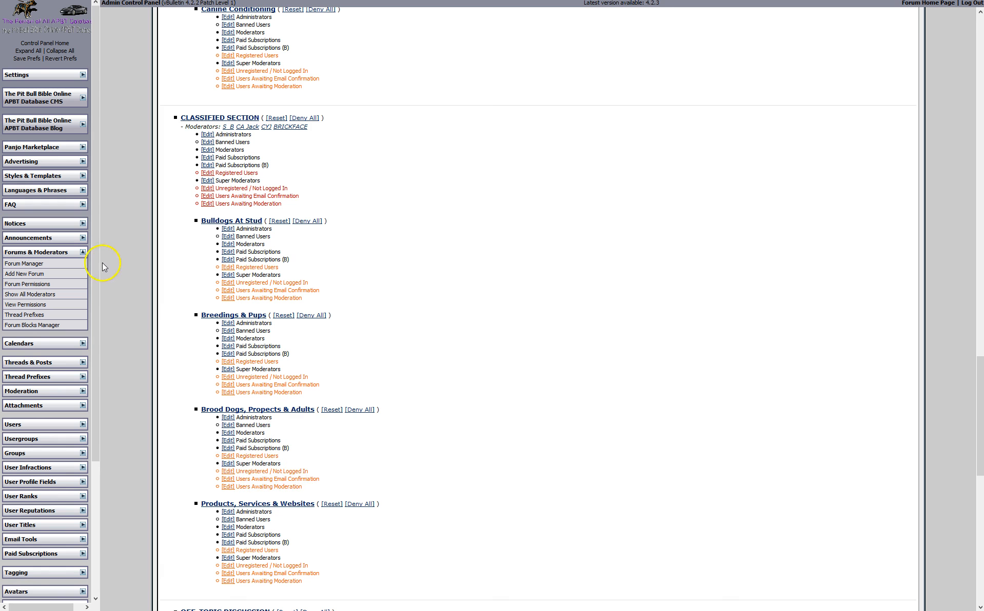
Peek at the Calendars, Threads & Posts and Moderation groups, then expand Users
left_click(82, 252)
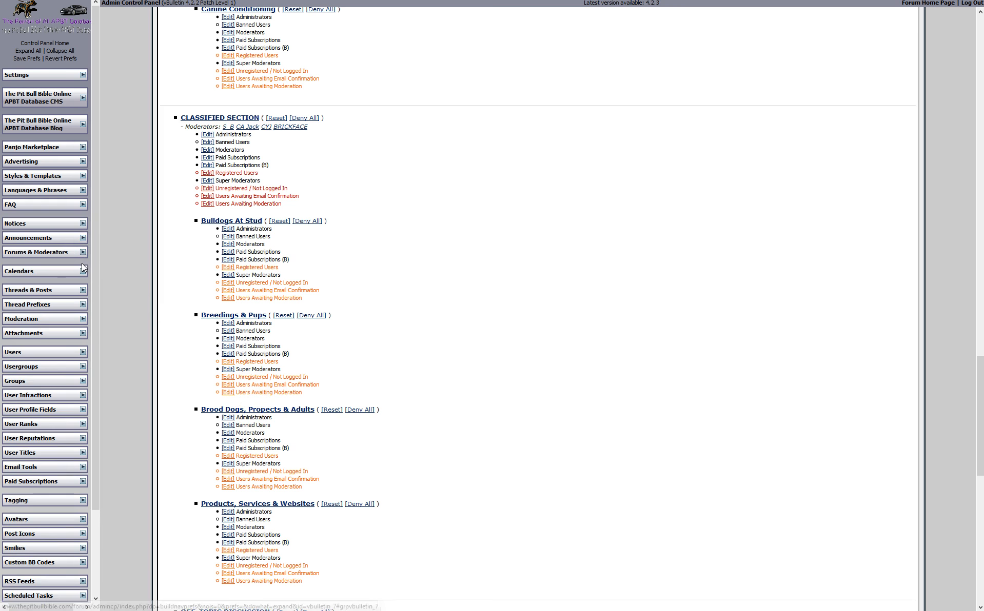
left_click(83, 272)
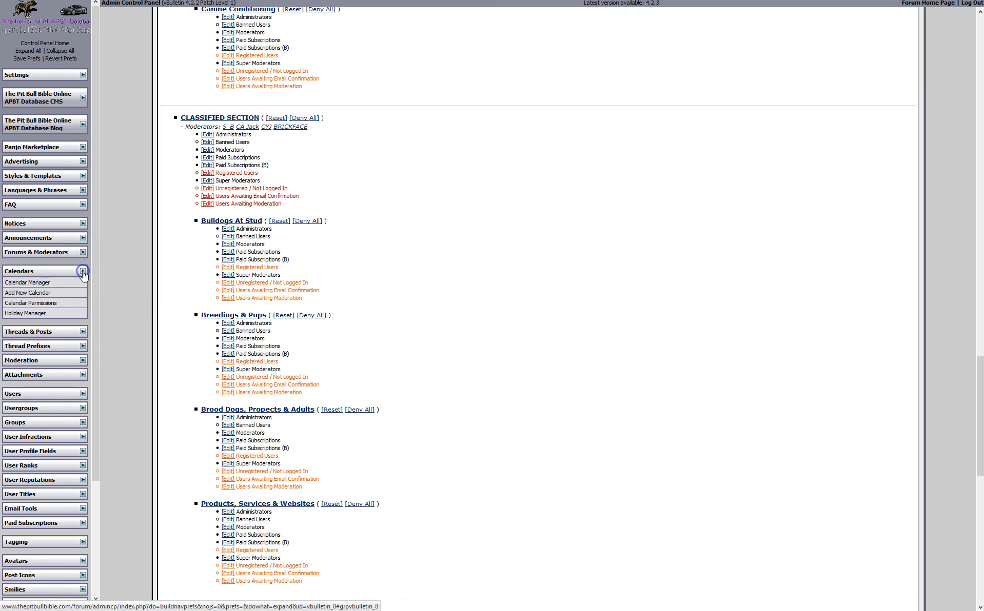
left_click(48, 285)
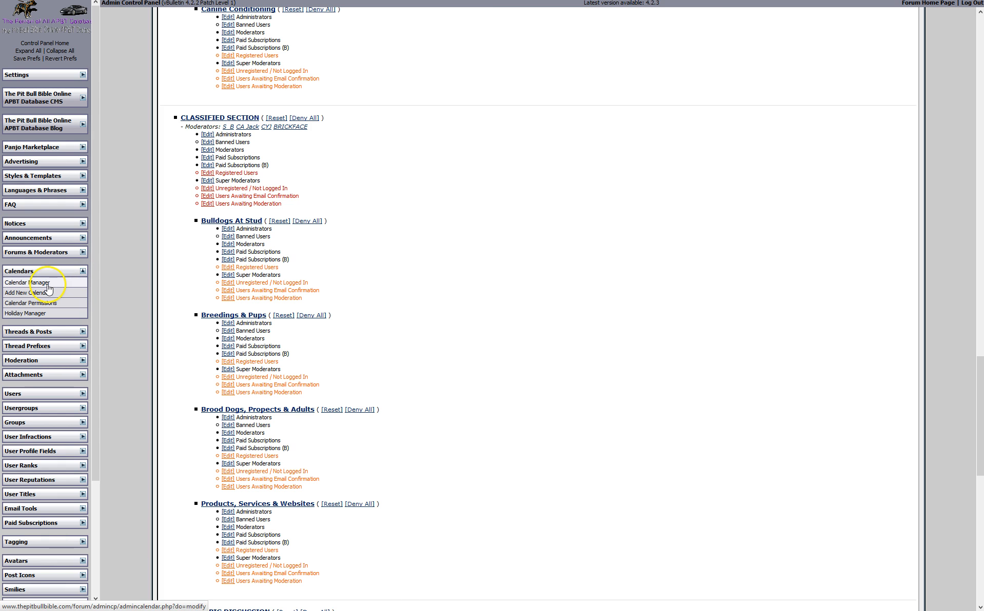
left_click(82, 271)
left_click(82, 291)
left_click(83, 290)
left_click(82, 320)
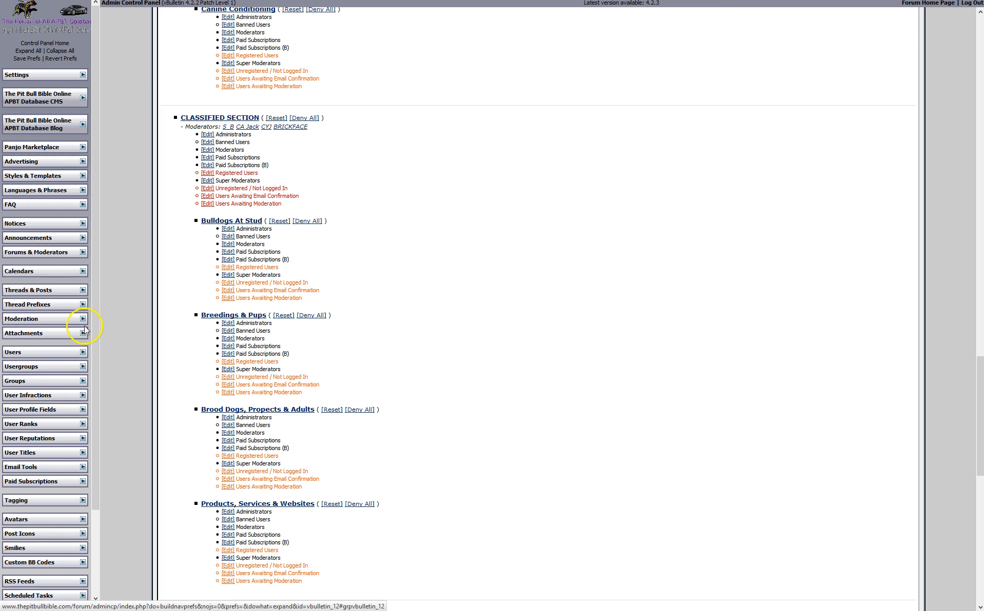
left_click(83, 320)
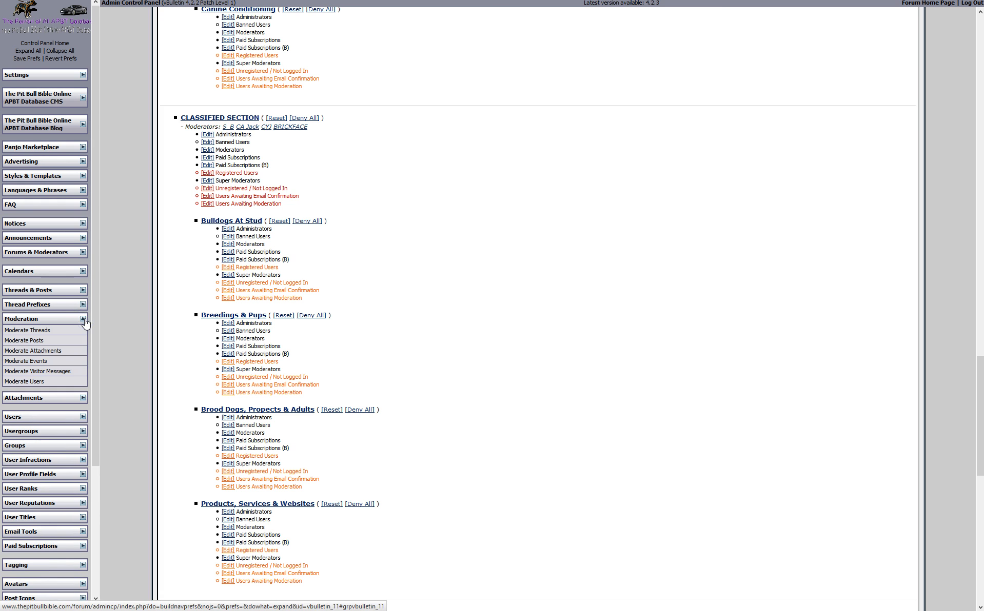
left_click(83, 320)
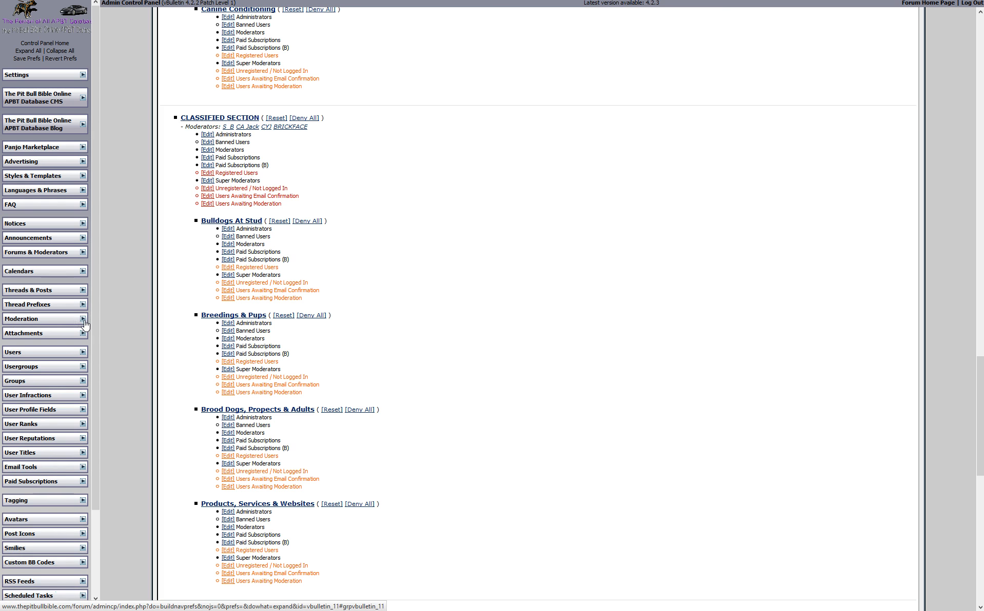
left_click(82, 352)
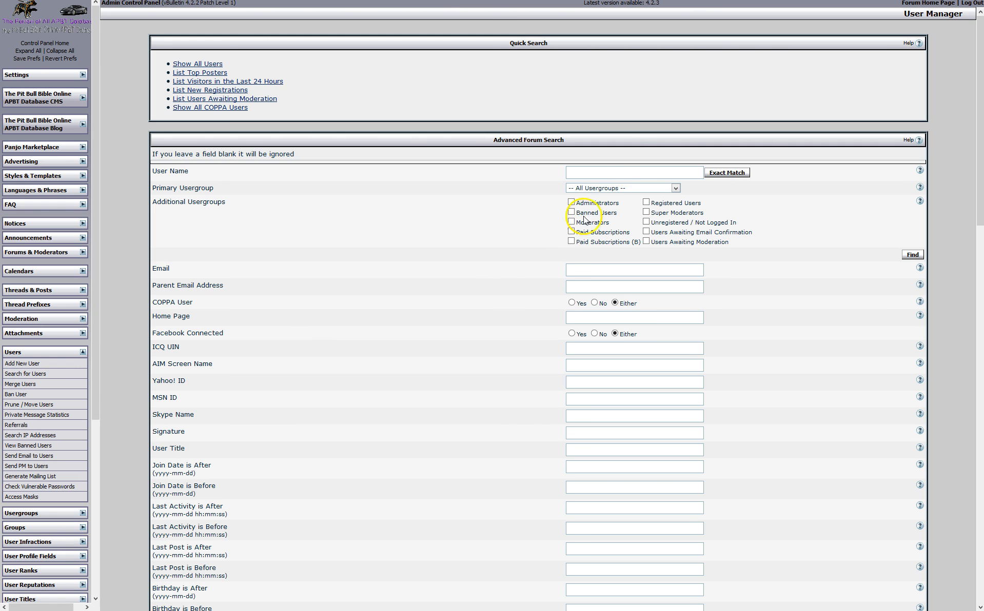
Search for the administrator account by its exact user name
left_click(610, 173)
type("br")
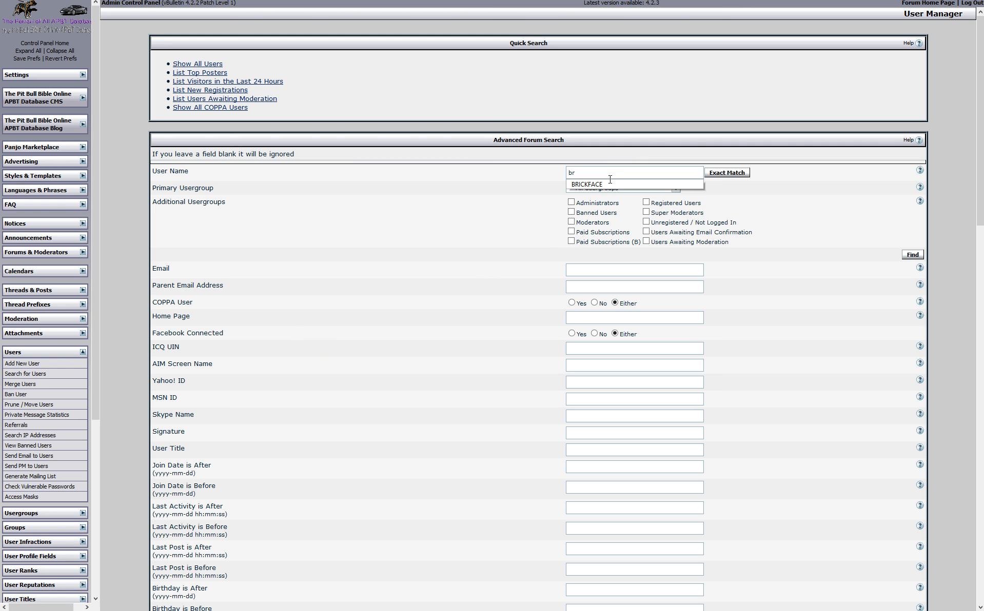
left_click(597, 185)
left_click(724, 173)
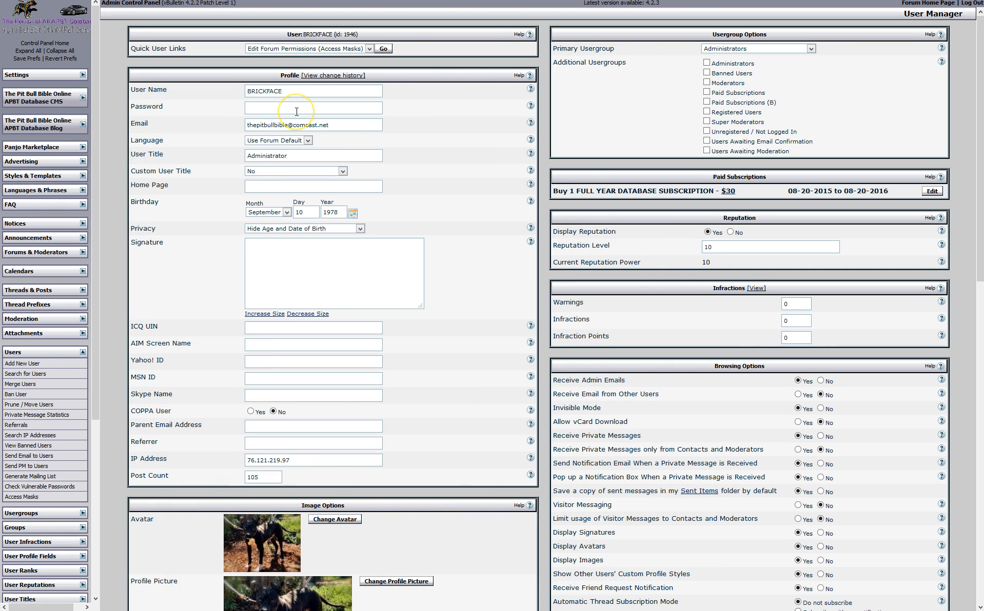
mouse_move(690, 6)
Review the Primary Usergroup choices, keeping Administrators selected
left_click(810, 49)
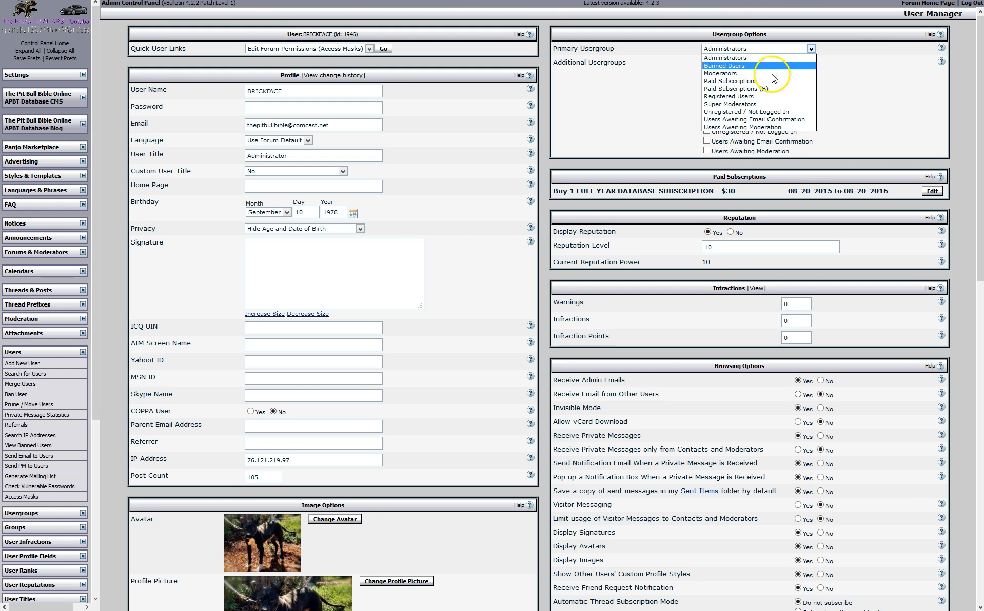
left_click(830, 77)
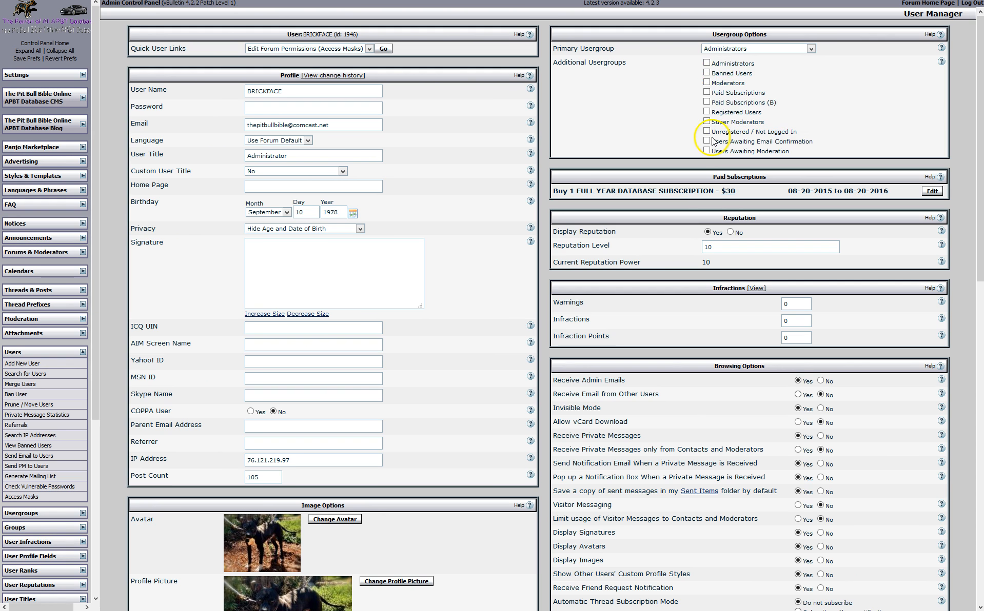
left_click(811, 49)
left_click(859, 69)
left_click(811, 49)
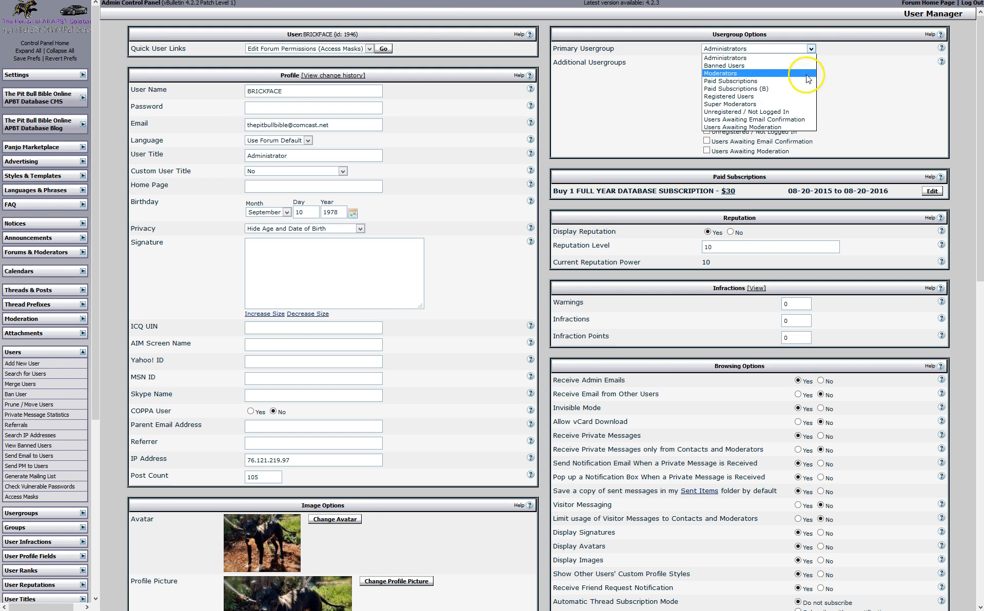
left_click(852, 81)
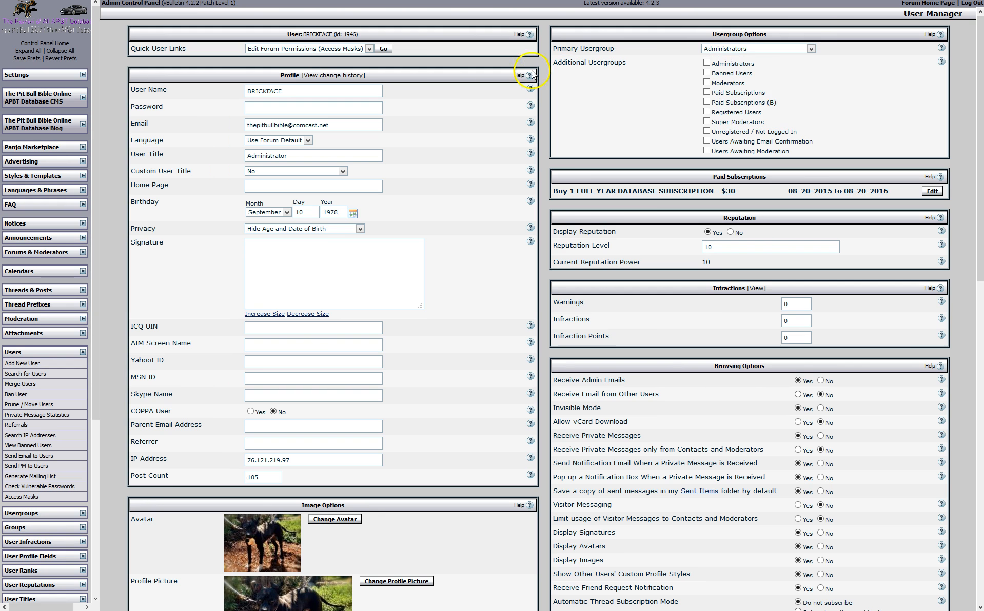
Browse the Quick User Links actions and dismiss them without choosing one
left_click(370, 49)
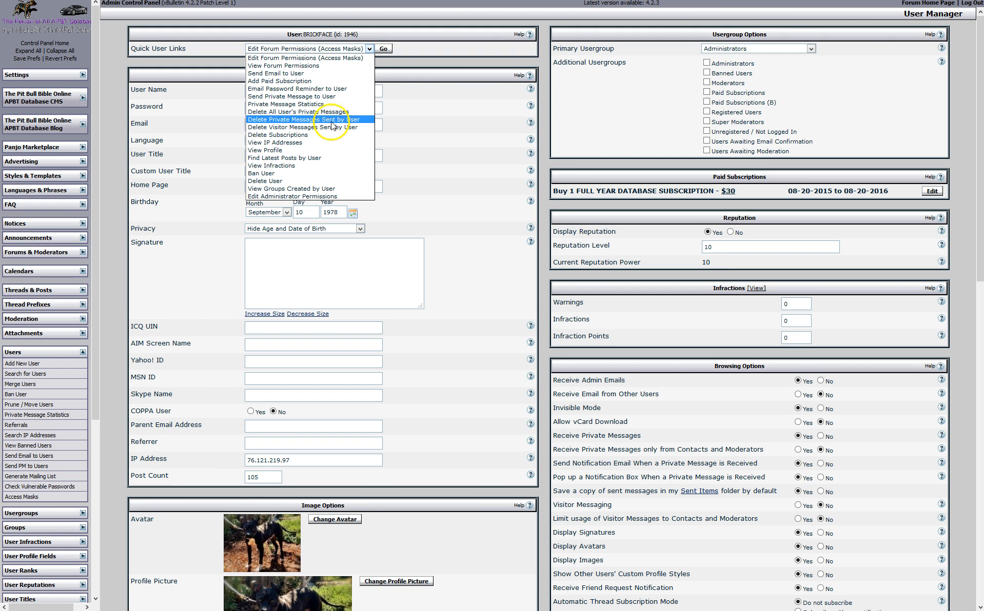
left_click(306, 83)
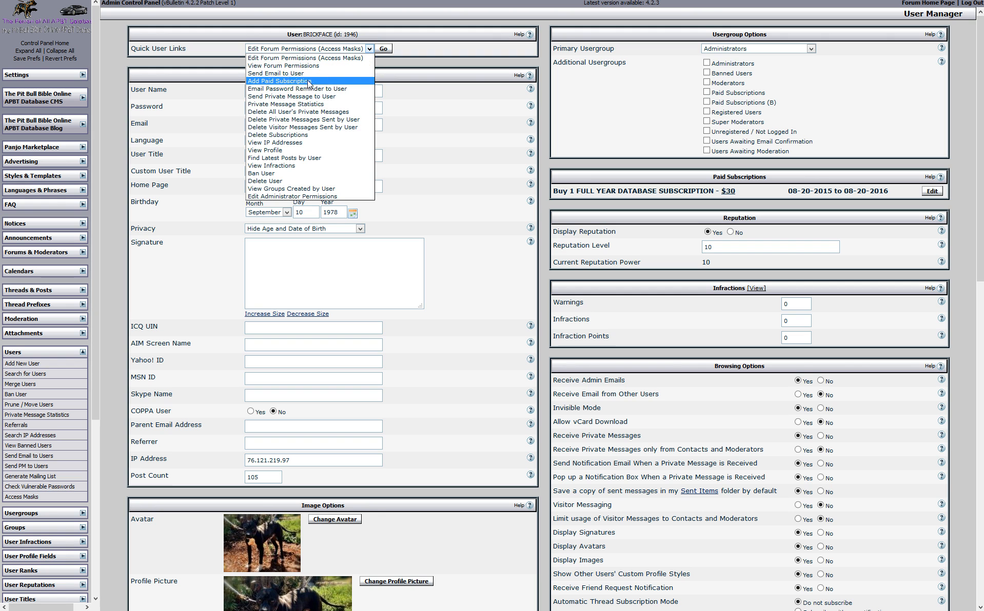
left_click(308, 84)
left_click(207, 159)
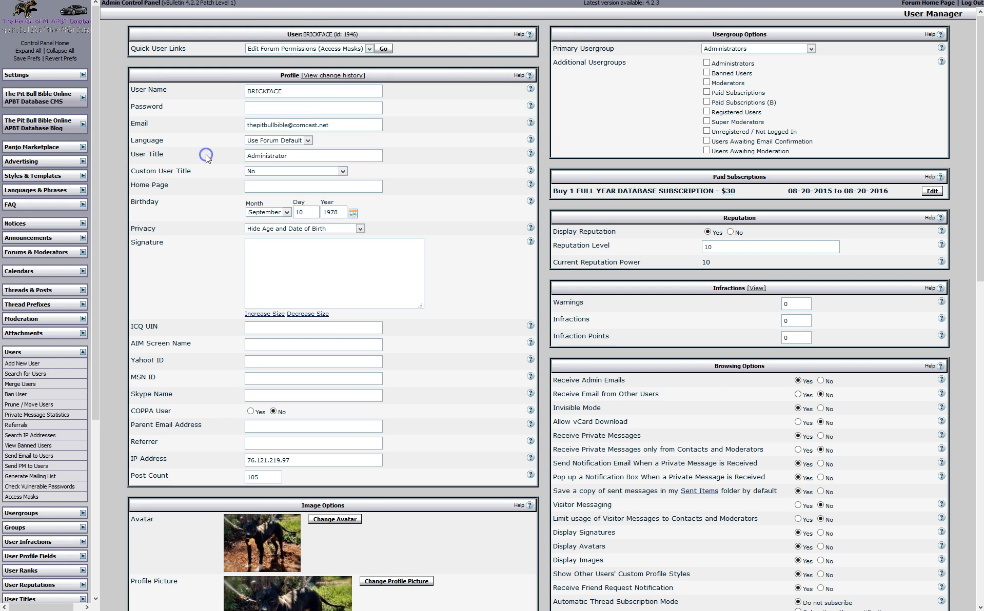
left_click(60, 364)
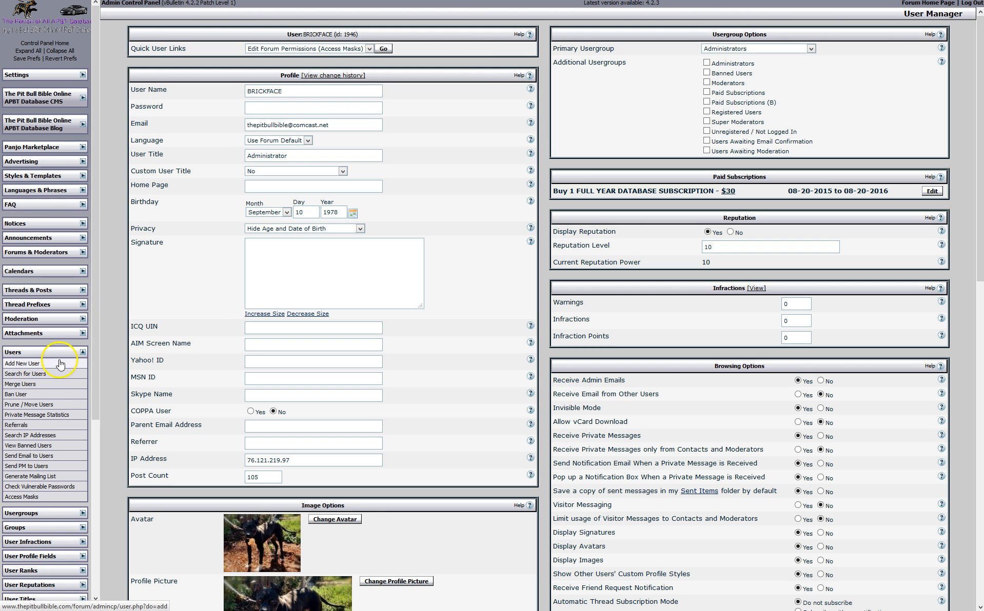
Open Merge Users and enter source and destination usernames, without continuing the merge
left_click(32, 385)
left_click(443, 124)
type("Dogman X")
left_click(446, 145)
type("Dogman Y")
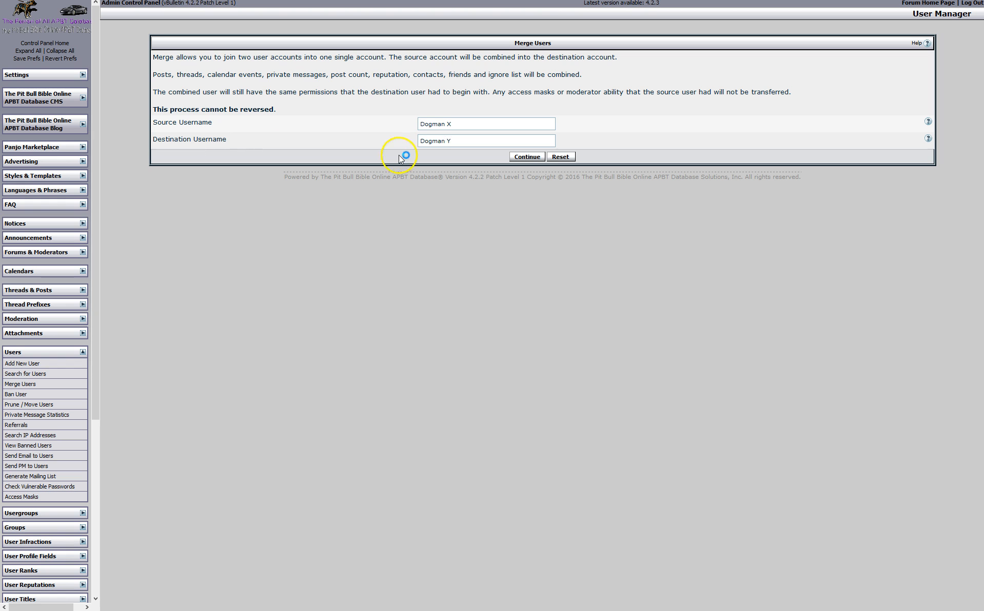
left_click_drag(453, 141, 415, 142)
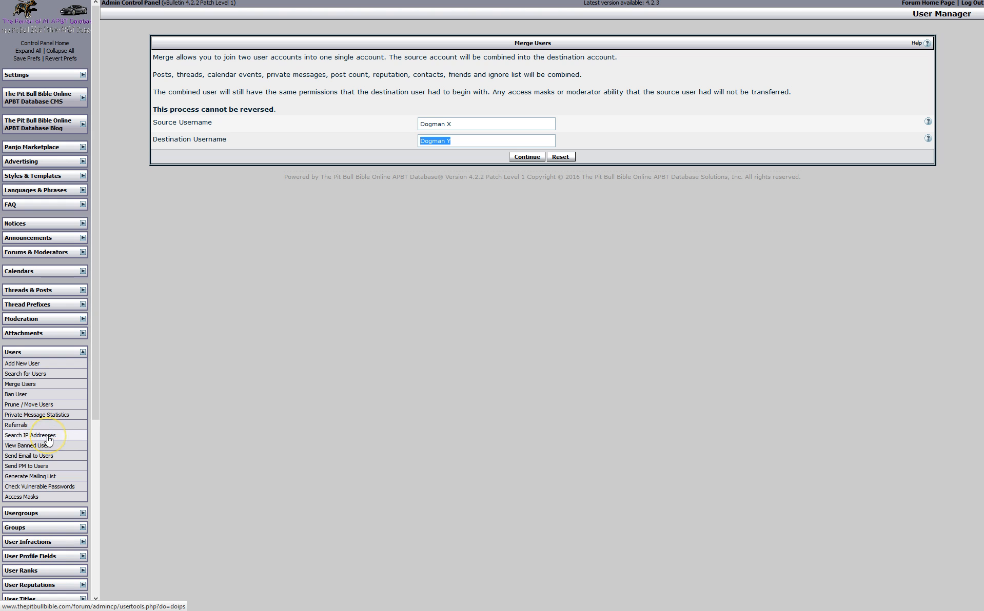
Set the mass PM form to 23 per batch with Banned Users ticked, then open Usergroup Manager
left_click(42, 469)
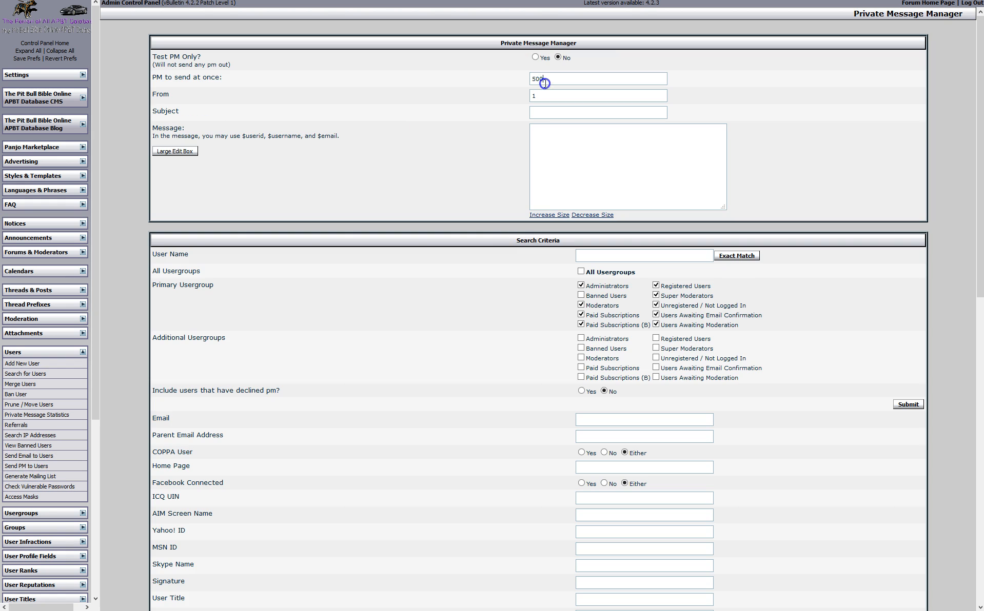
double_click(546, 82)
type("23")
left_click(481, 141)
left_click(582, 295)
left_click(589, 344)
left_click(608, 115)
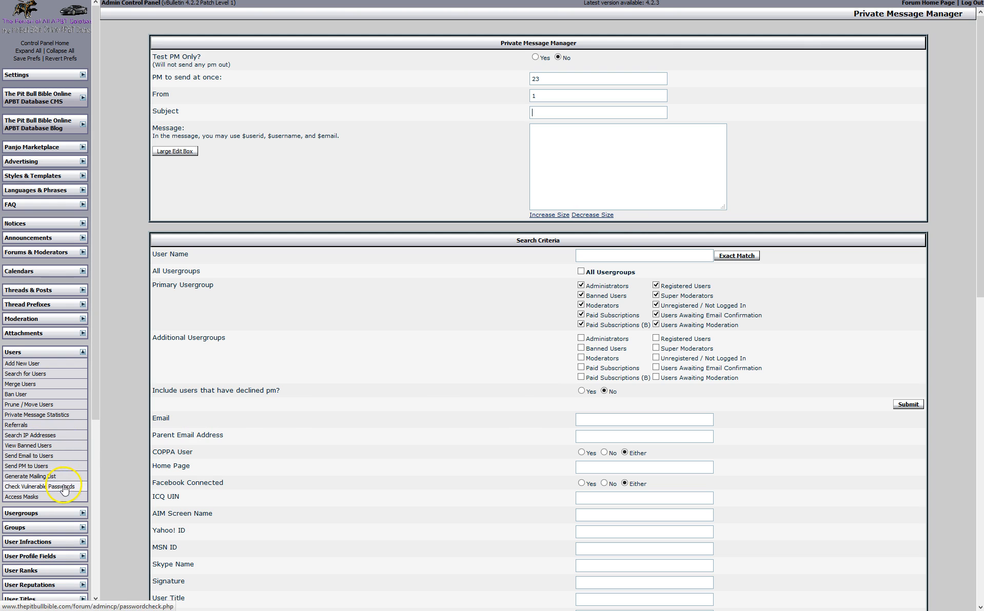
left_click(82, 513)
left_click(65, 524)
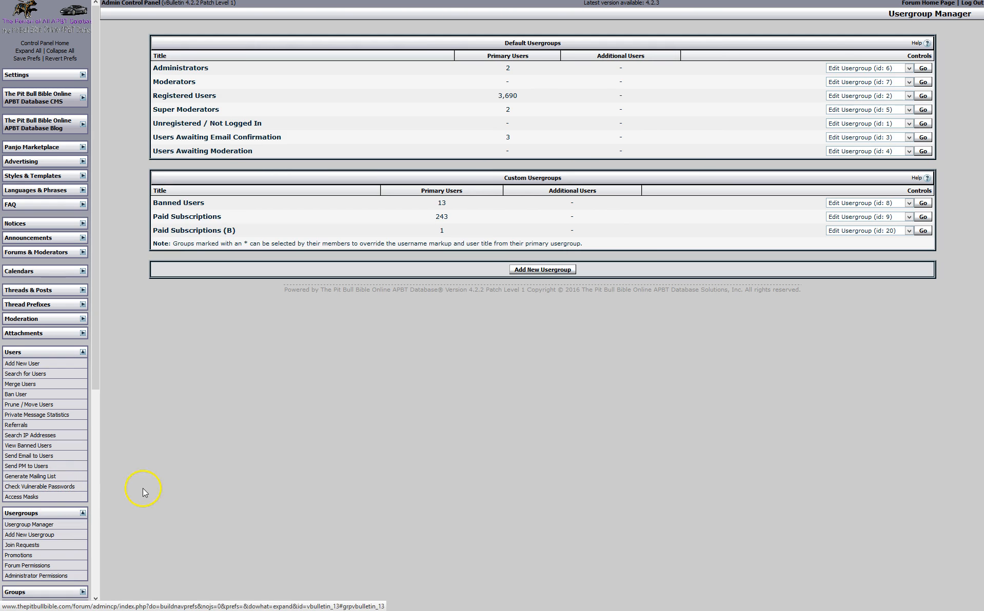
Select the 243 primary-user count for the Paid Subscriptions usergroup
double_click(449, 218)
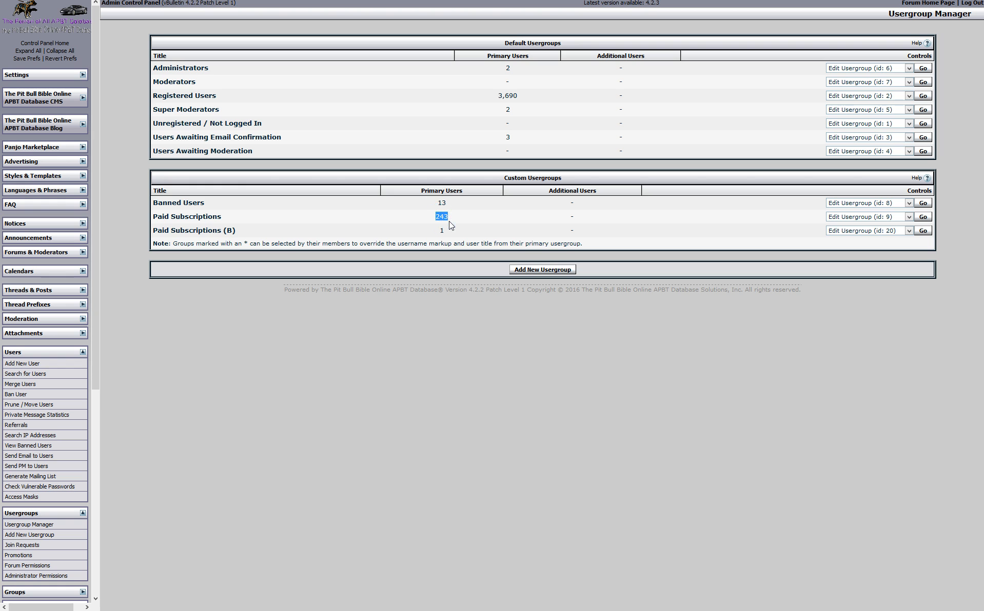
left_click_drag(437, 216, 450, 218)
Compute 243 × 30 = 7290 in Calculator, then move it aside and return to the usergroup list
key("XF86Calculator")
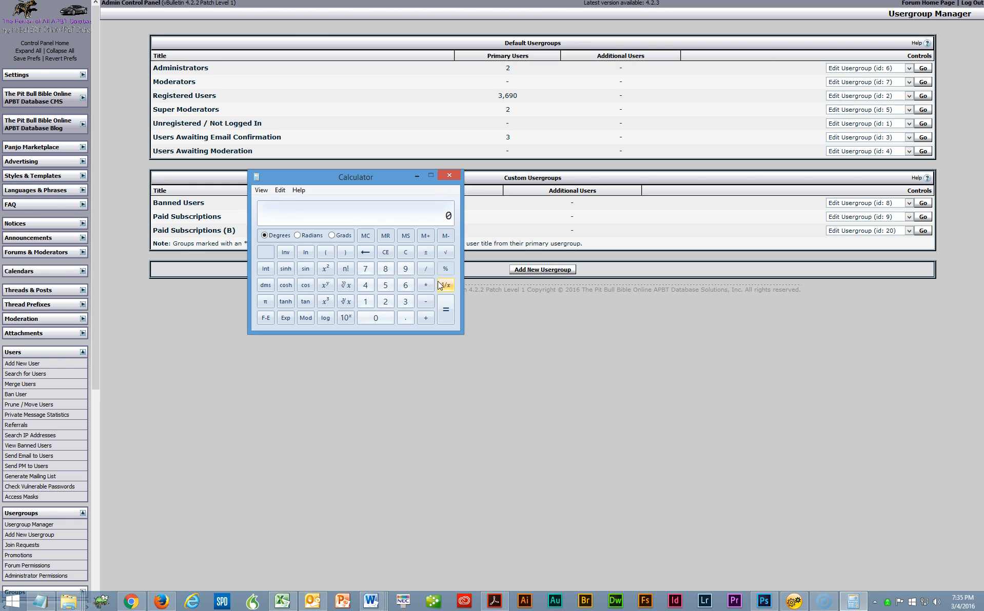
left_click(382, 300)
left_click(366, 286)
left_click(405, 302)
left_click(425, 286)
left_click(405, 302)
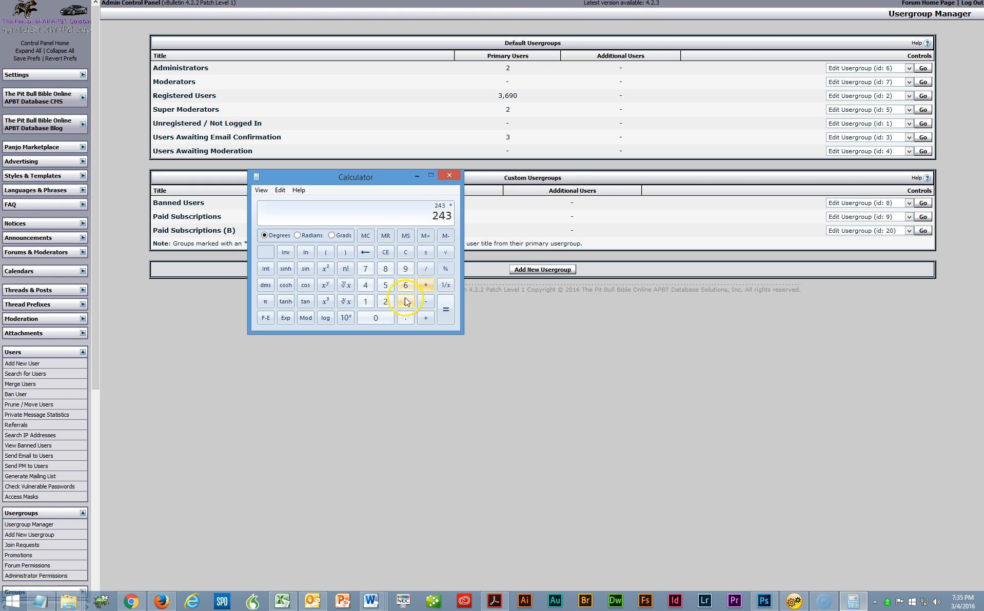
left_click(375, 318)
left_click(446, 309)
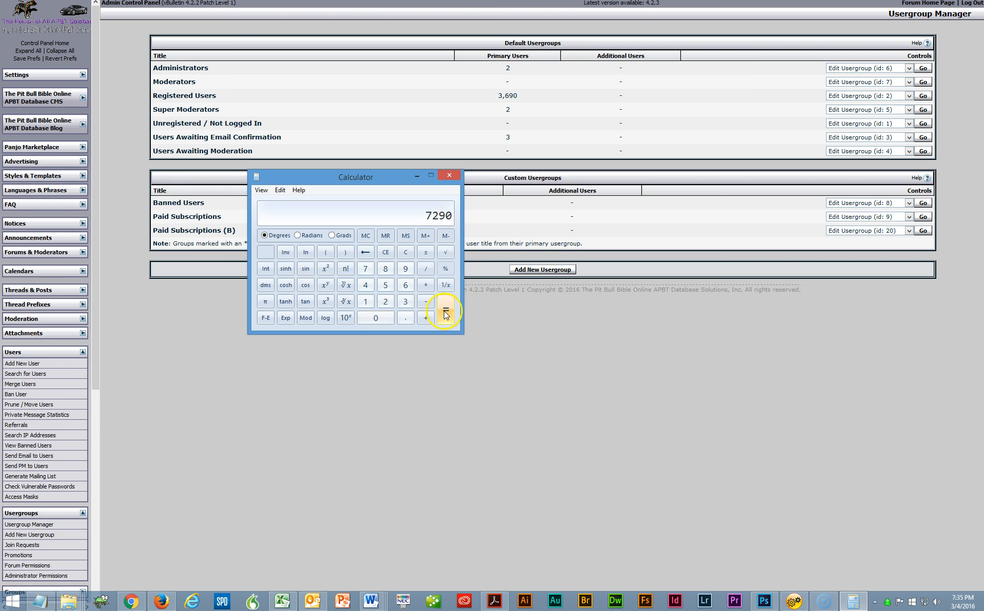
left_click_drag(402, 185, 617, 327)
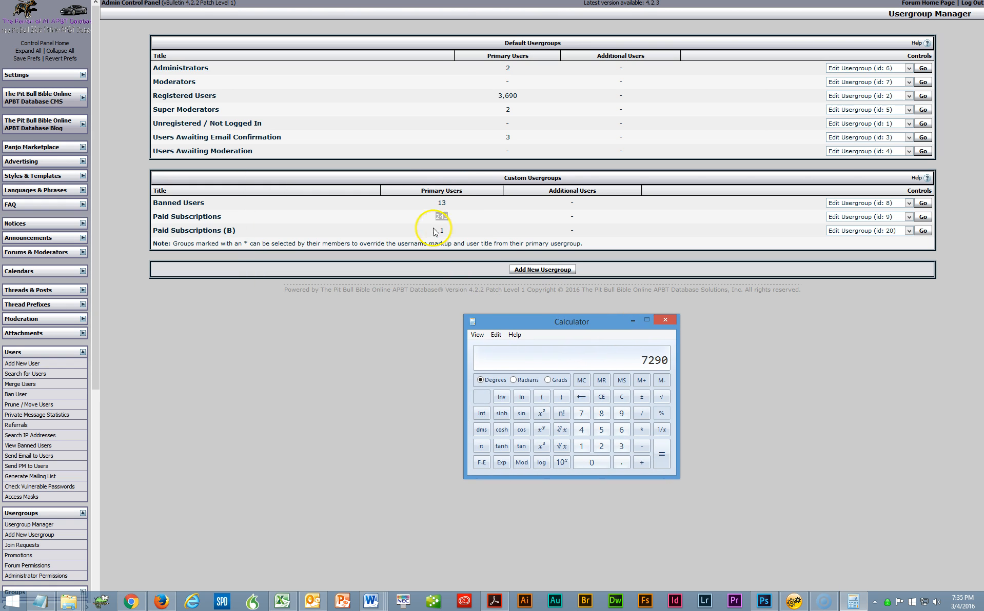
left_click(445, 216)
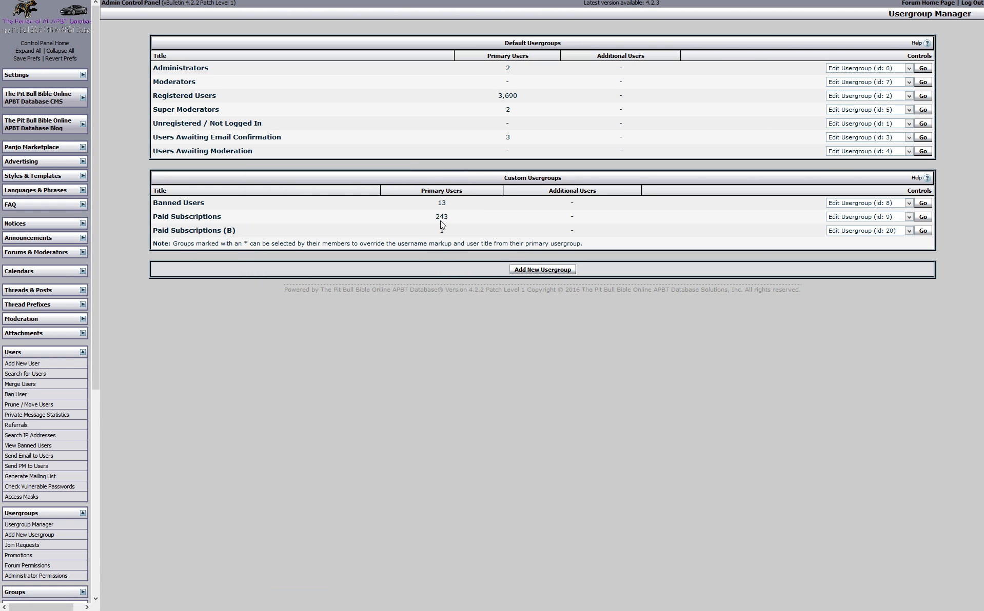
left_click(430, 217)
double_click(438, 218)
left_click(437, 218)
left_click_drag(436, 217, 453, 217)
double_click(440, 217)
left_click_drag(436, 218, 447, 217)
double_click(437, 218)
left_click(445, 217)
double_click(445, 216)
left_click(82, 353)
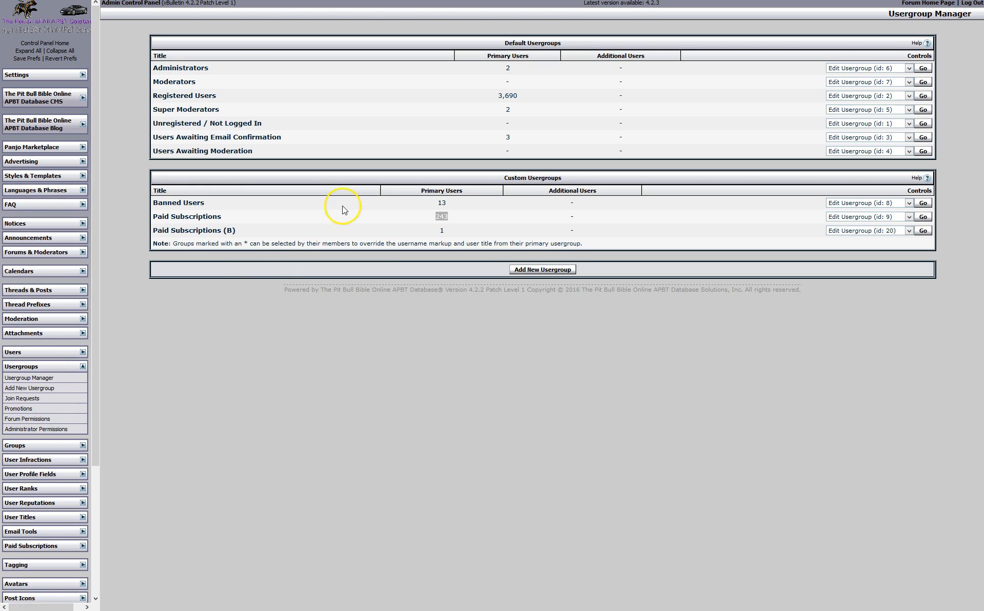
double_click(442, 216)
mouse_move(164, 1)
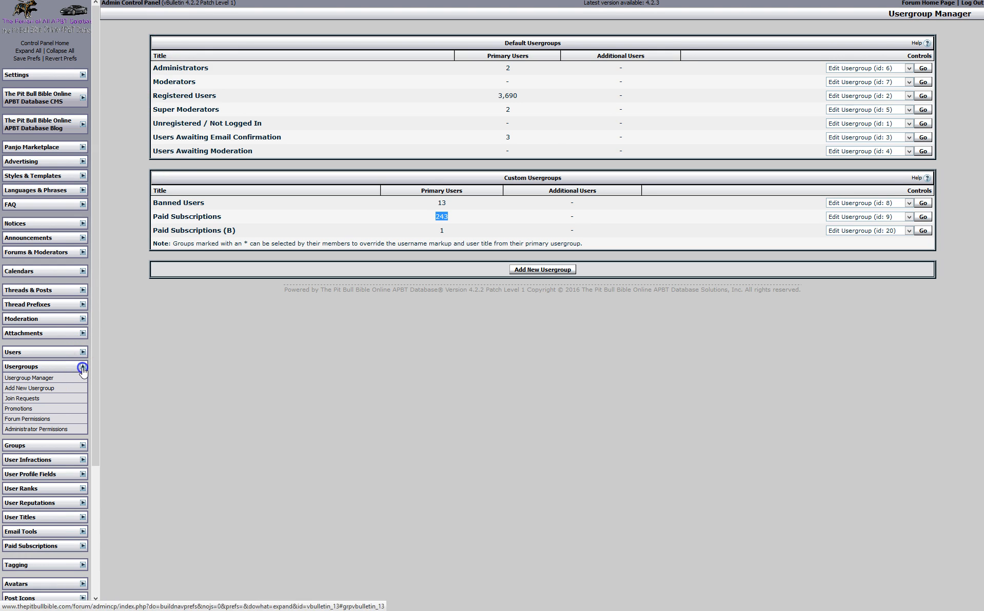
left_click(82, 367)
left_click(83, 353)
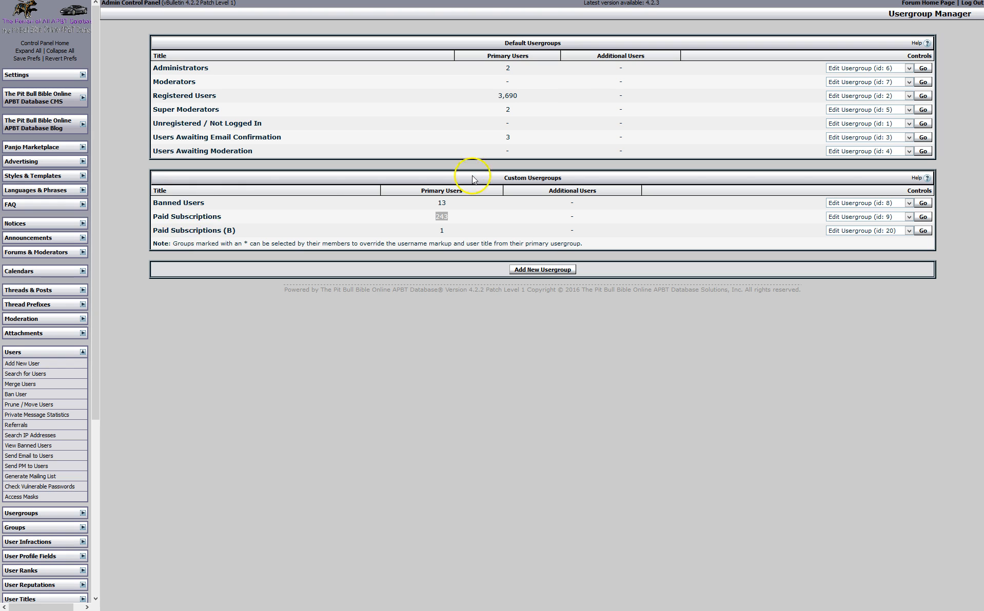
left_click(82, 352)
left_click(83, 366)
left_click(69, 380)
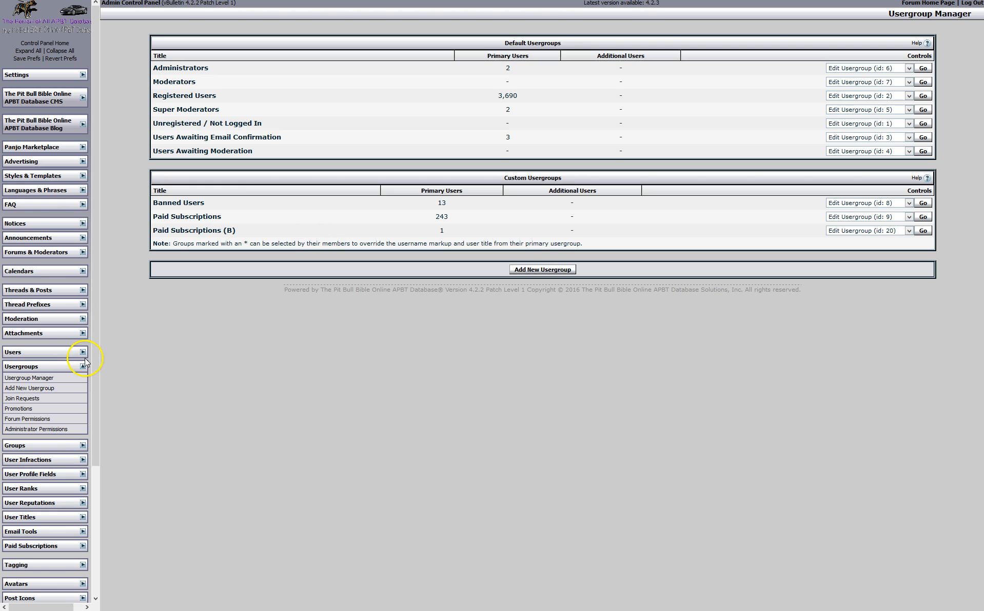
left_click(46, 420)
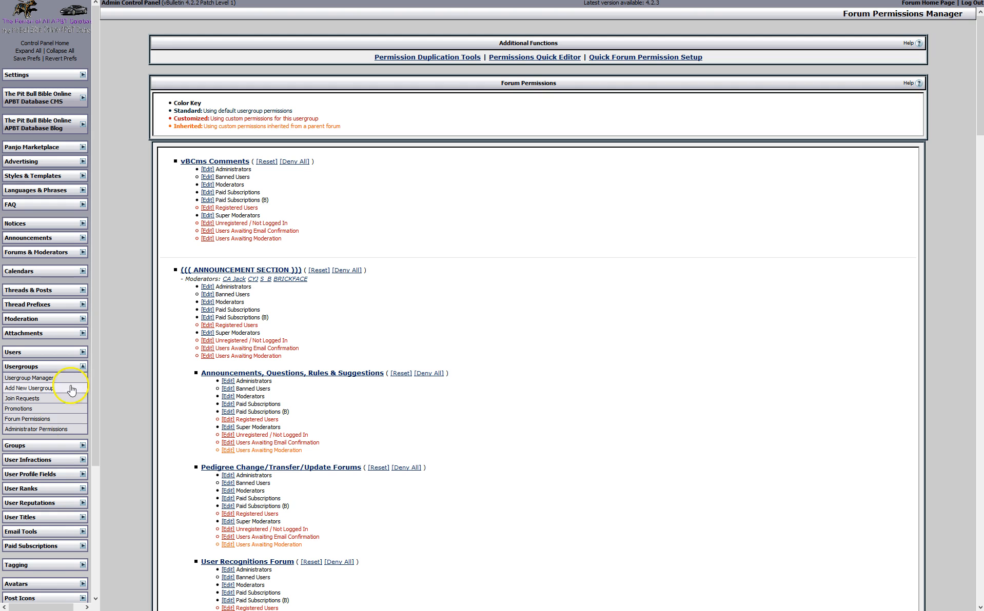
Collapse Usergroups, expand Groups, and open the Search Groups and Group Categories pages
left_click(82, 366)
left_click(82, 380)
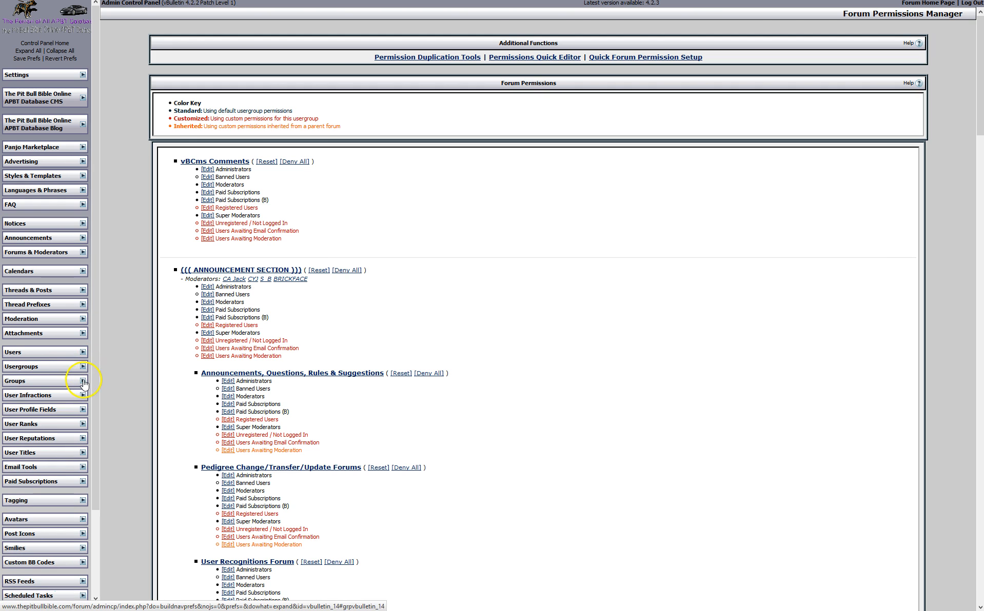
left_click(34, 394)
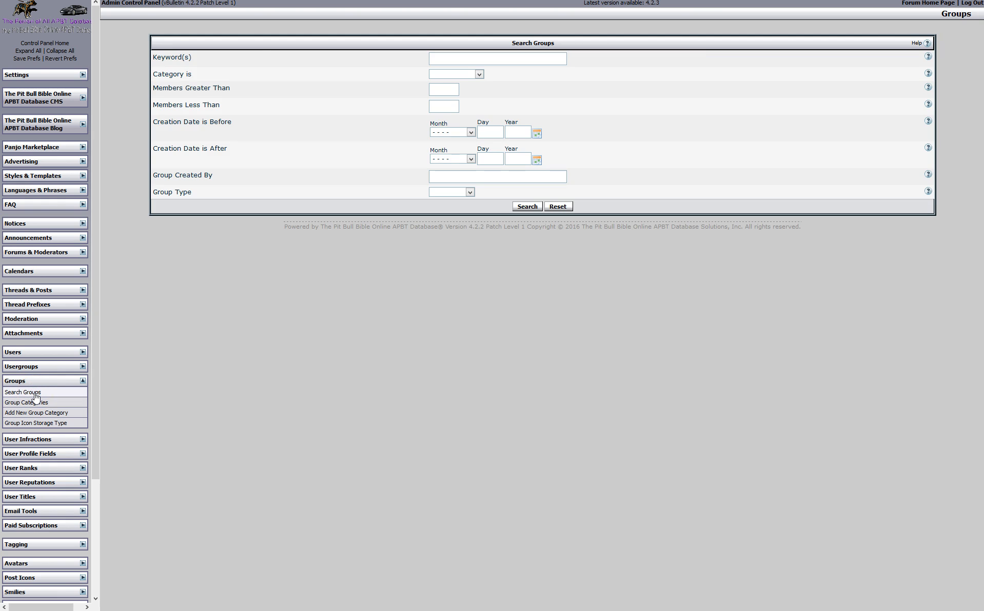
left_click(41, 401)
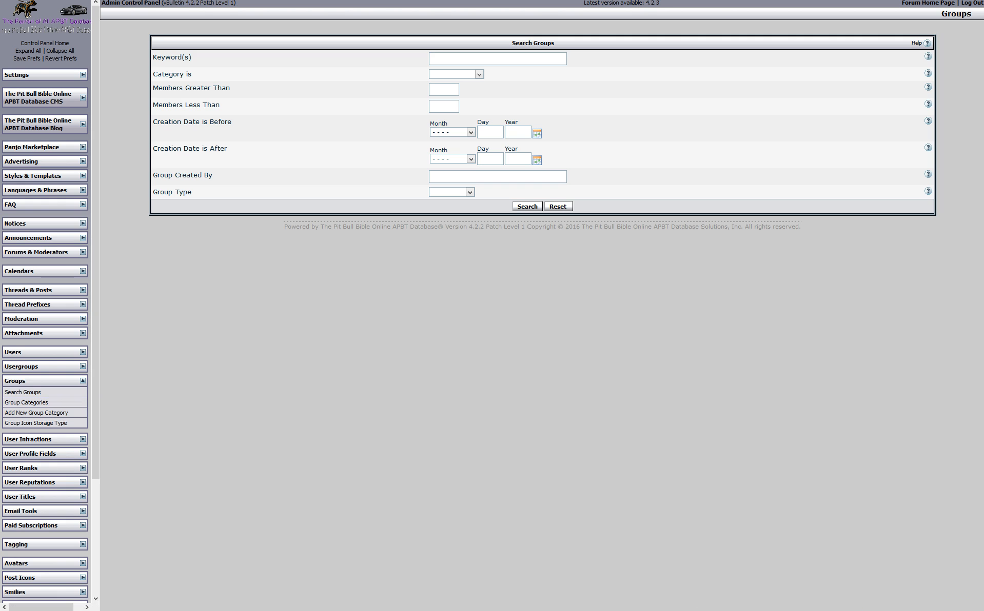
Switch to the Pit Bull Bible forum tab and open the forum index
key("F11")
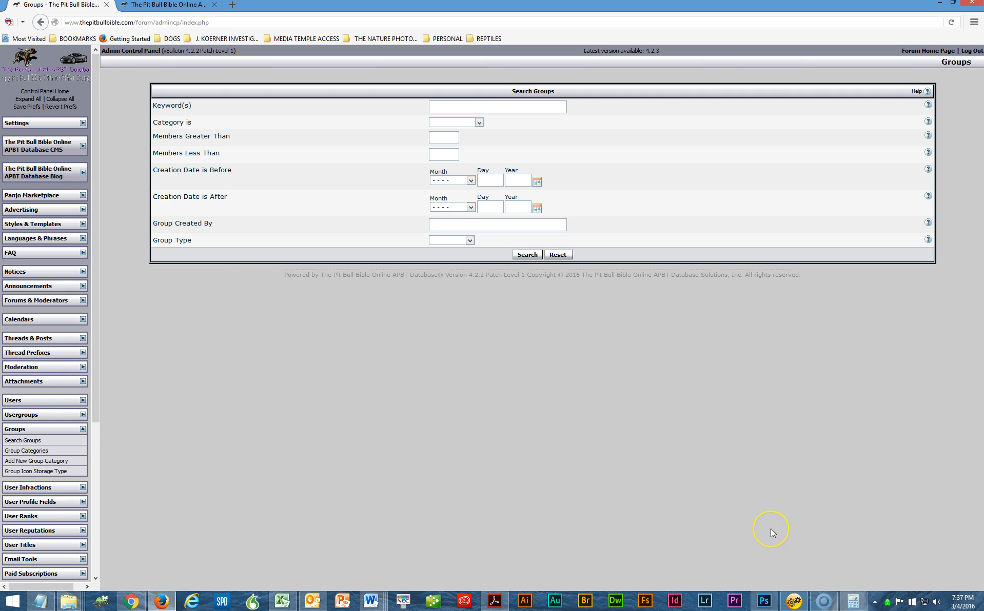
key("F11")
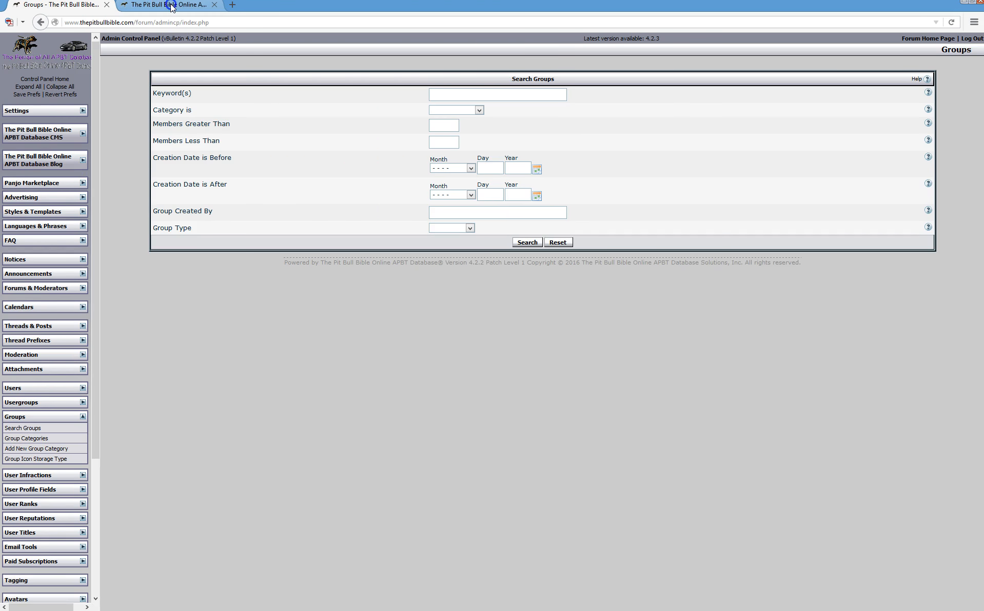
left_click(169, 5)
left_click(977, 40)
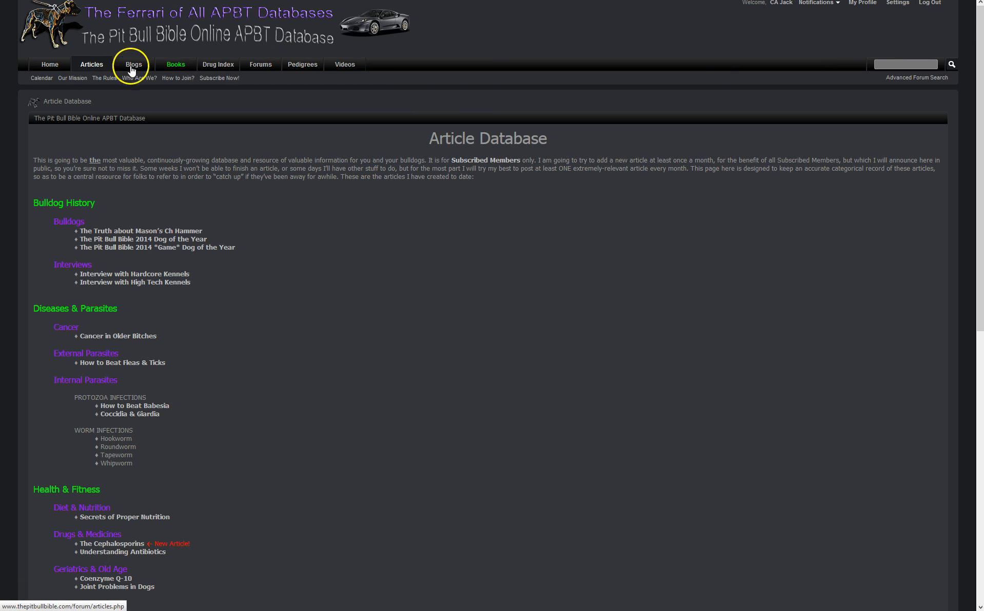
left_click(274, 70)
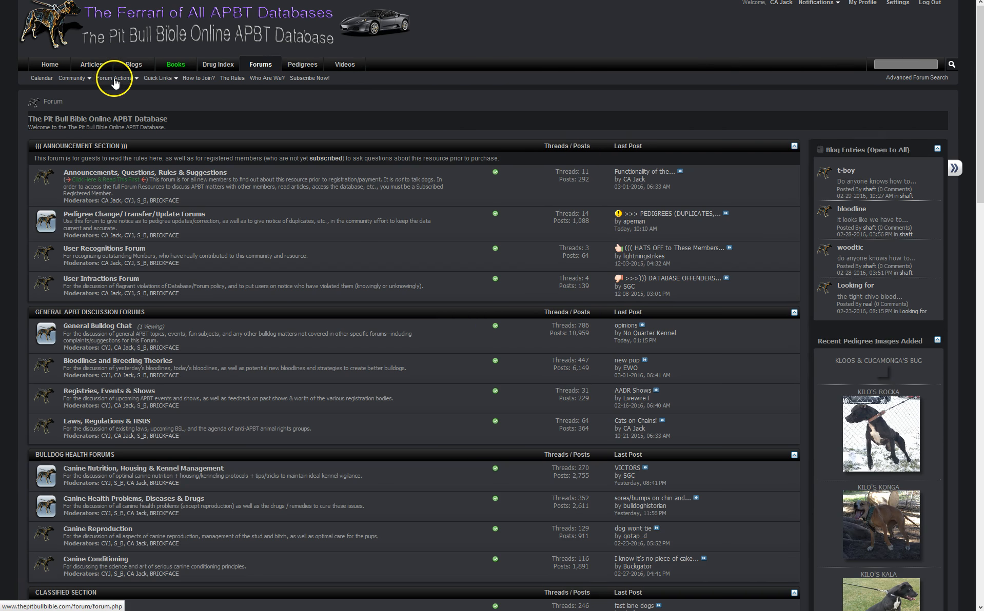
View Community > Groups (Redboy, Jocko Blood, DBKC), then return to the admin panel
left_click(87, 79)
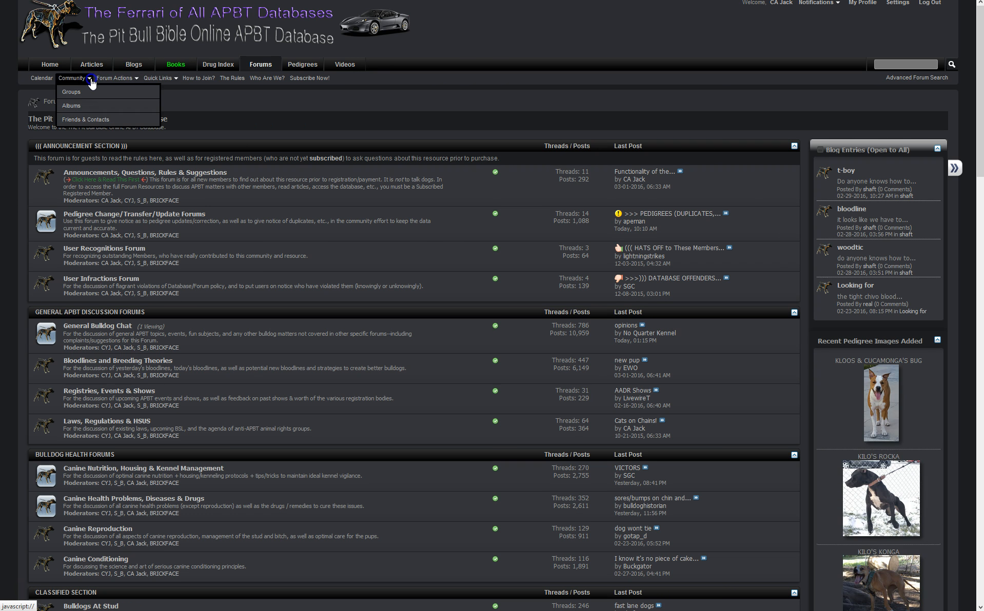
left_click(72, 92)
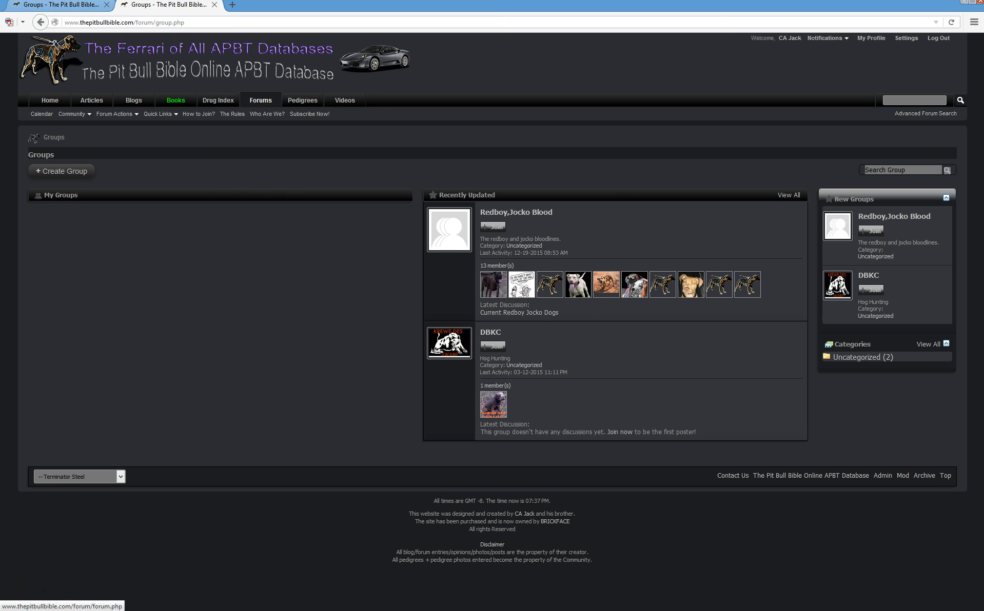
left_click(62, 4)
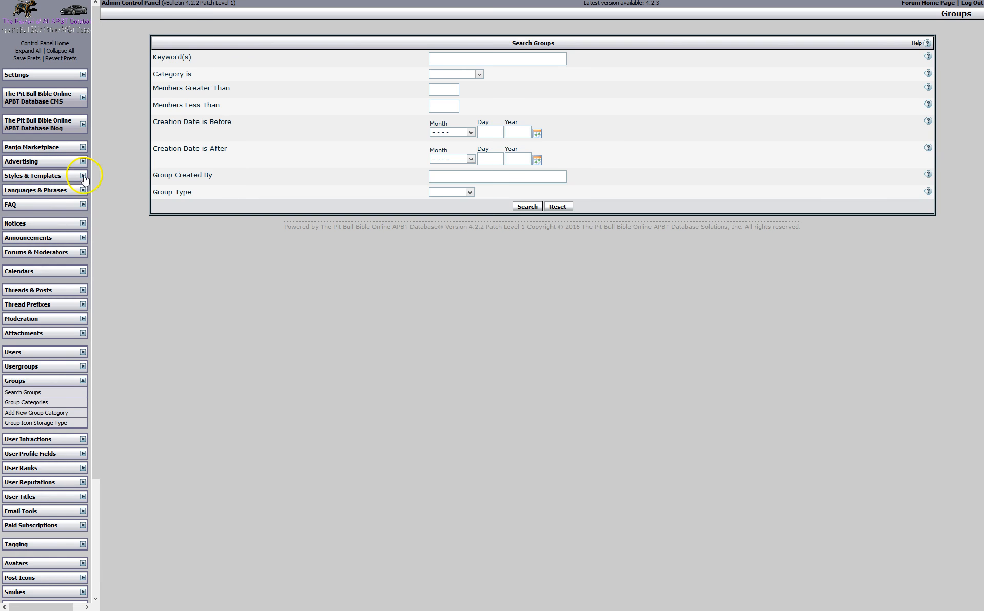
Review the Group Categories list and the Add New Group Category form
left_click(56, 404)
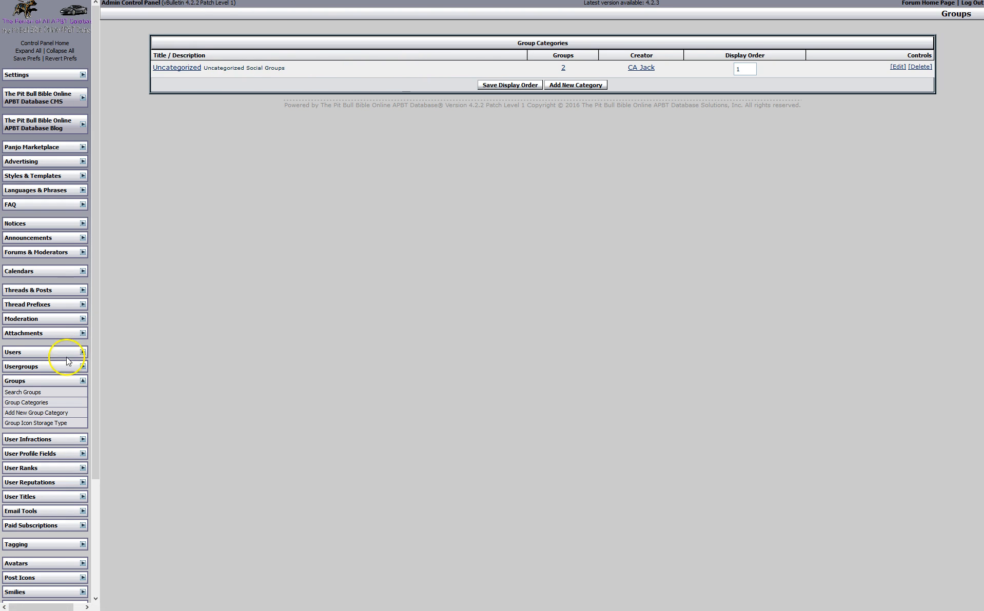
left_click(45, 416)
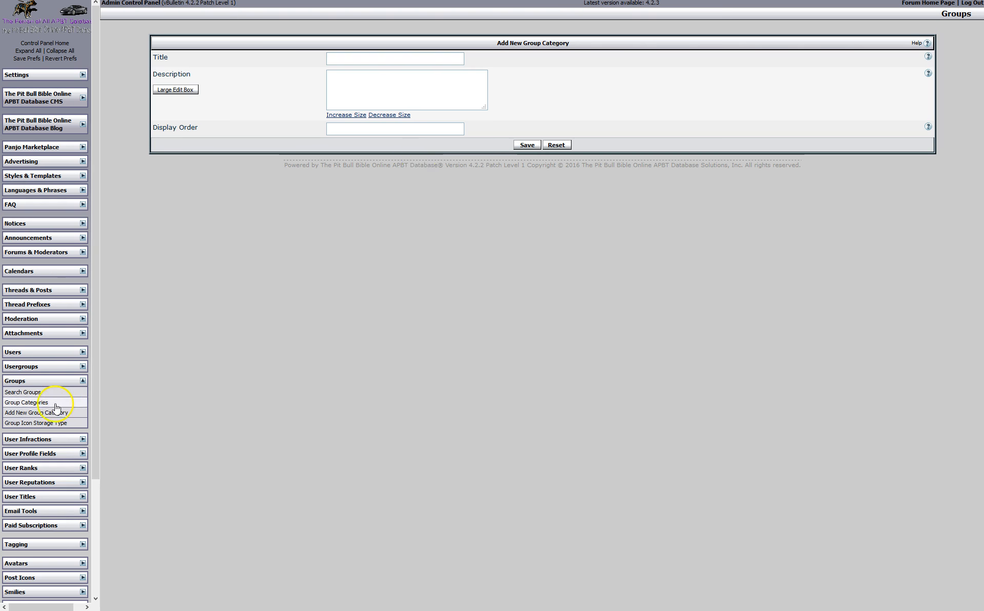
left_click(83, 380)
Open the User Profile Field Manager listing seven profile fields ordered 1 to 7
left_click(82, 395)
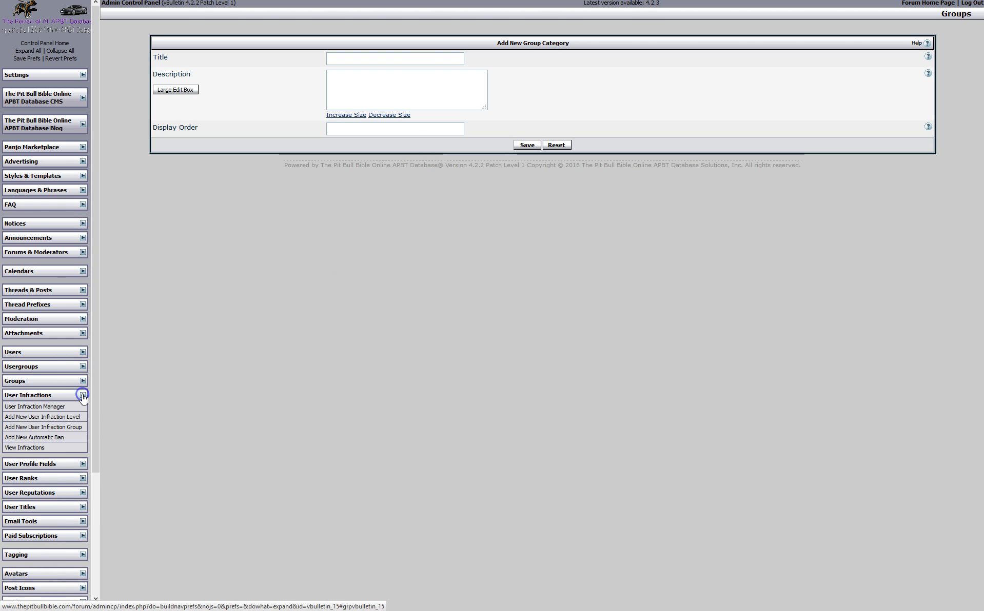
left_click(82, 396)
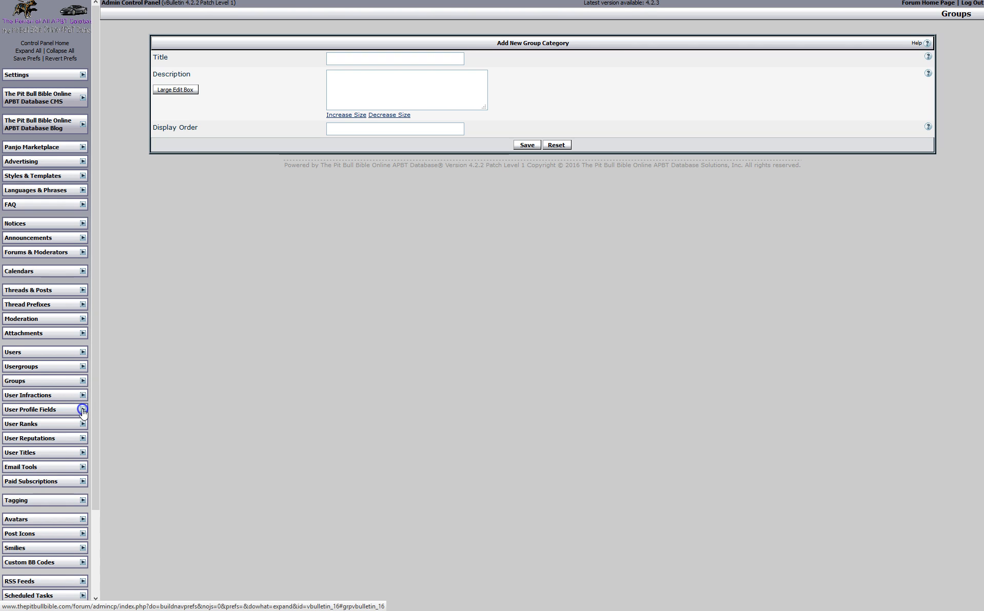
left_click(83, 410)
left_click(61, 421)
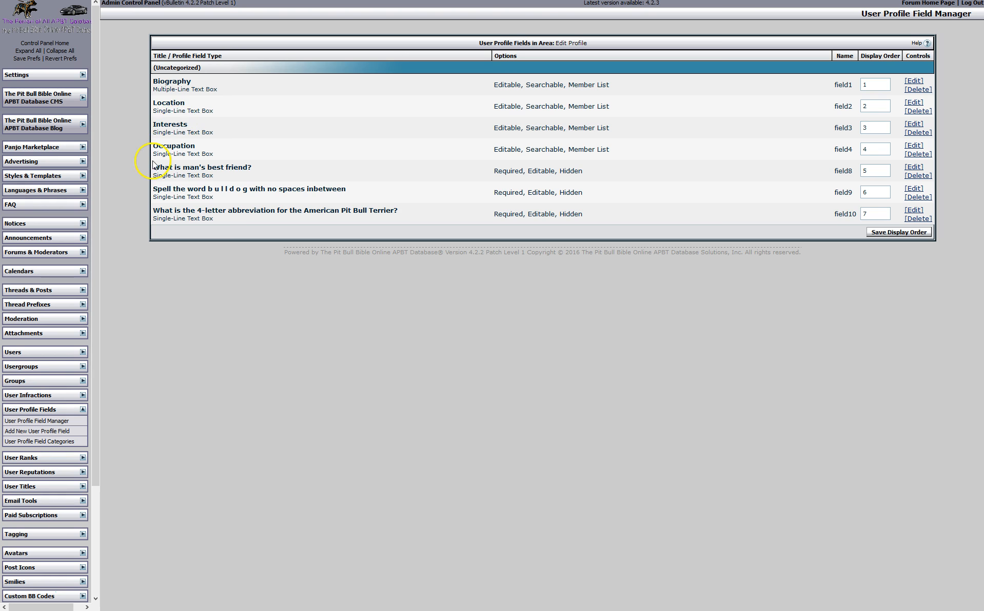
Browse User Ranks and User Reputations, then open the User Title Manager (Junior Member, Member, Senior Member)
left_click(84, 411)
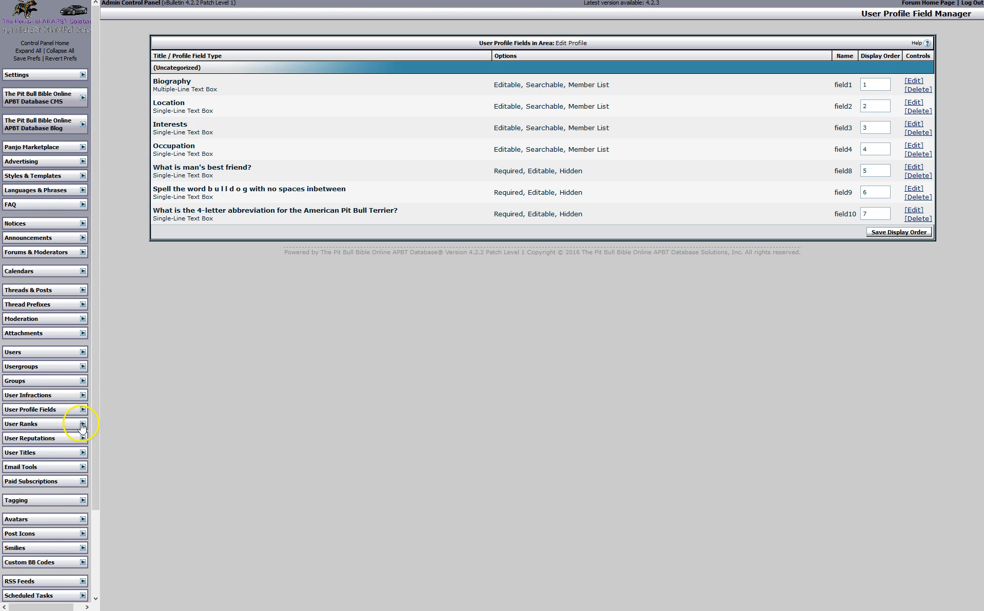
left_click(82, 424)
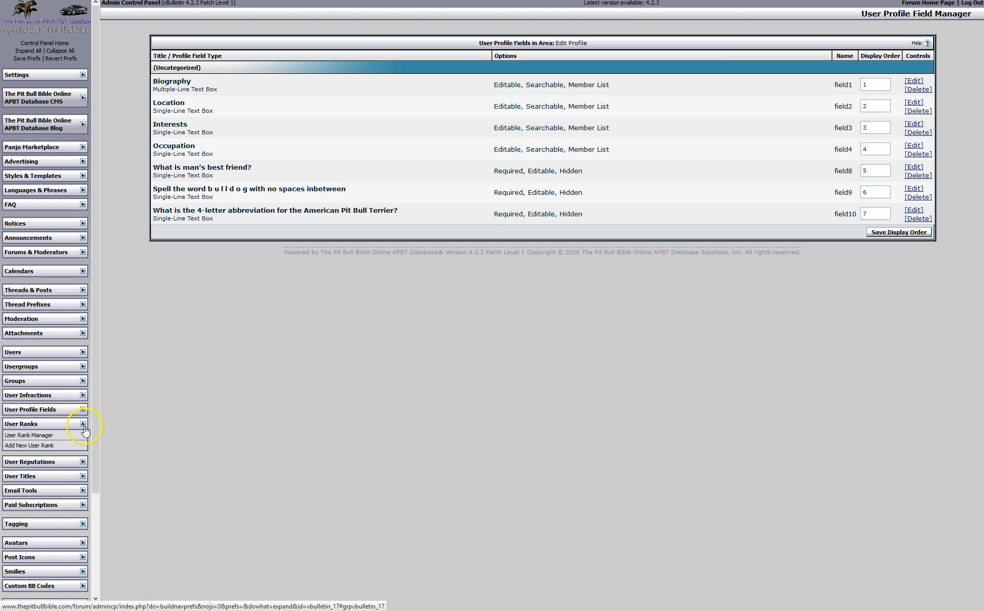
left_click(82, 424)
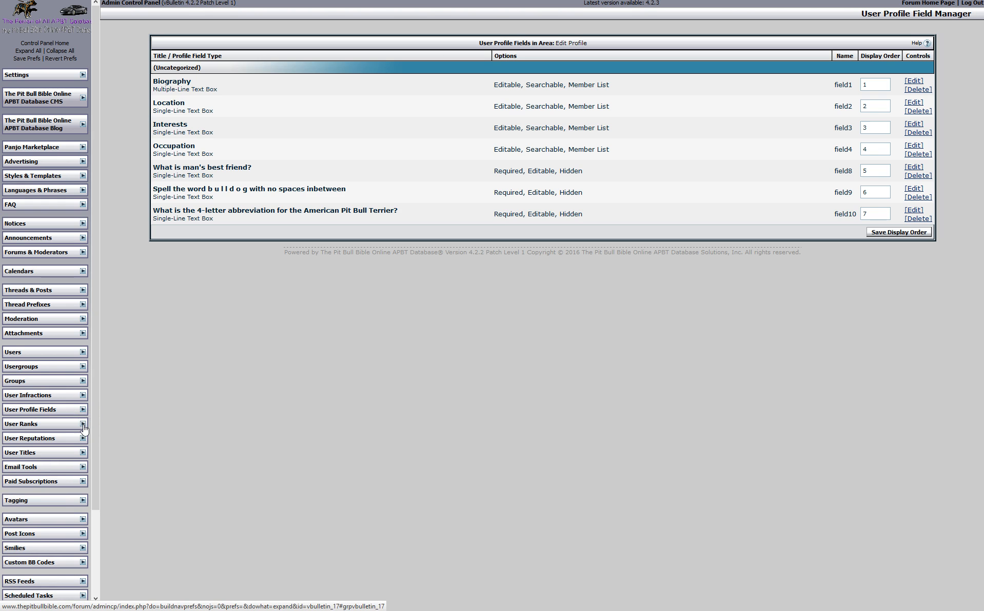
left_click(84, 440)
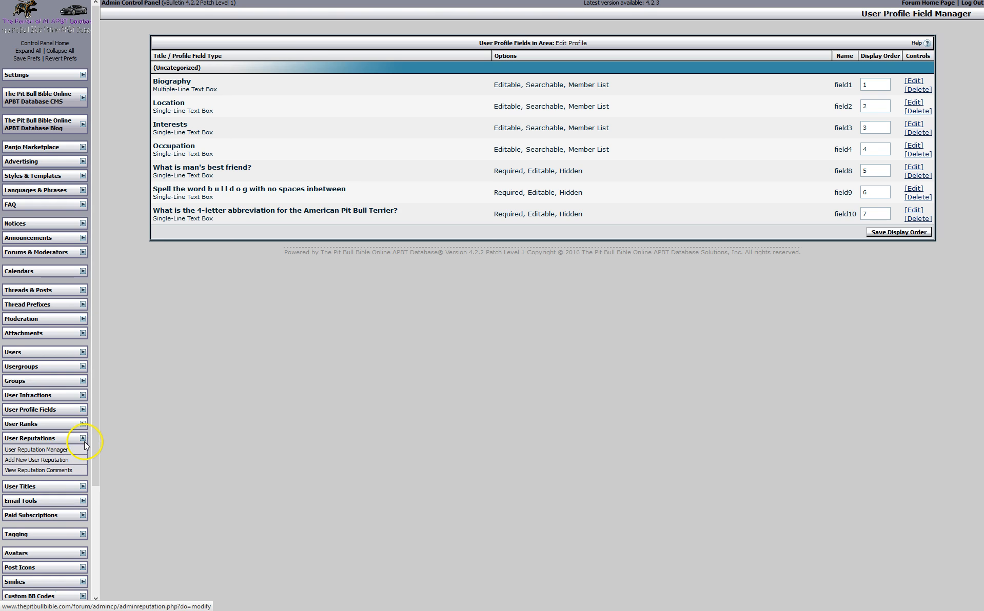
left_click(82, 439)
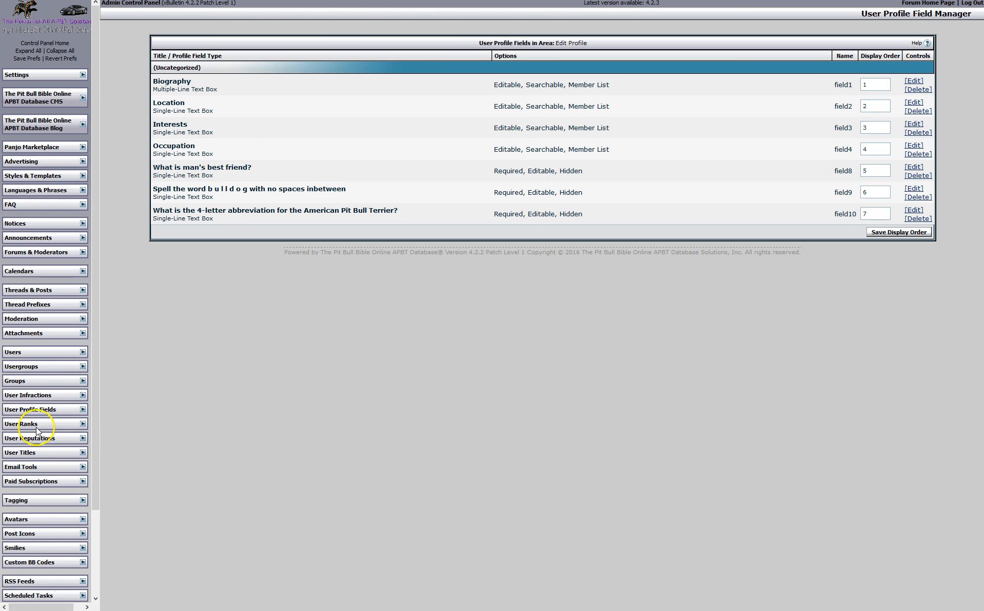
left_click(82, 453)
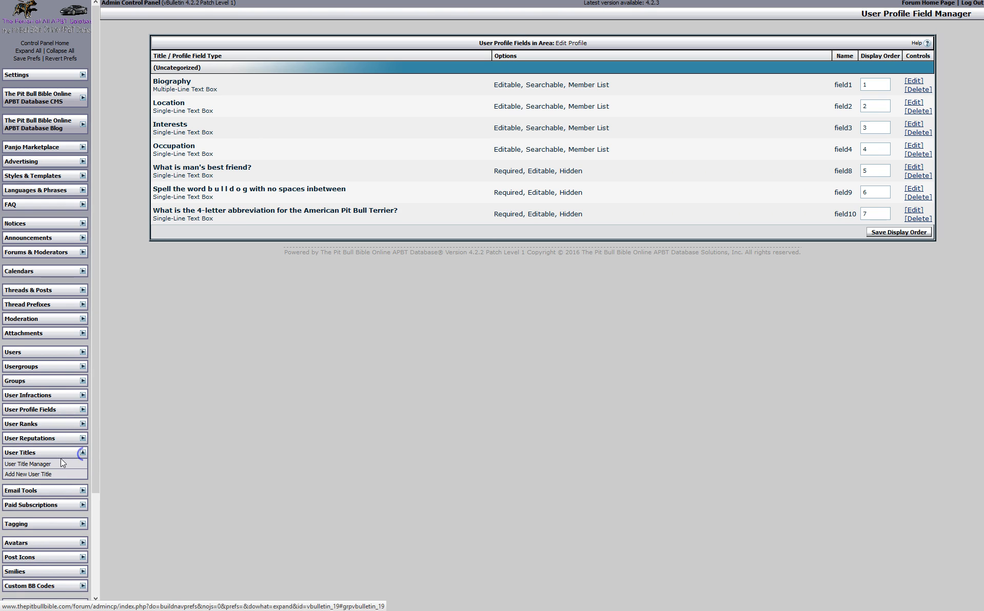
left_click(52, 464)
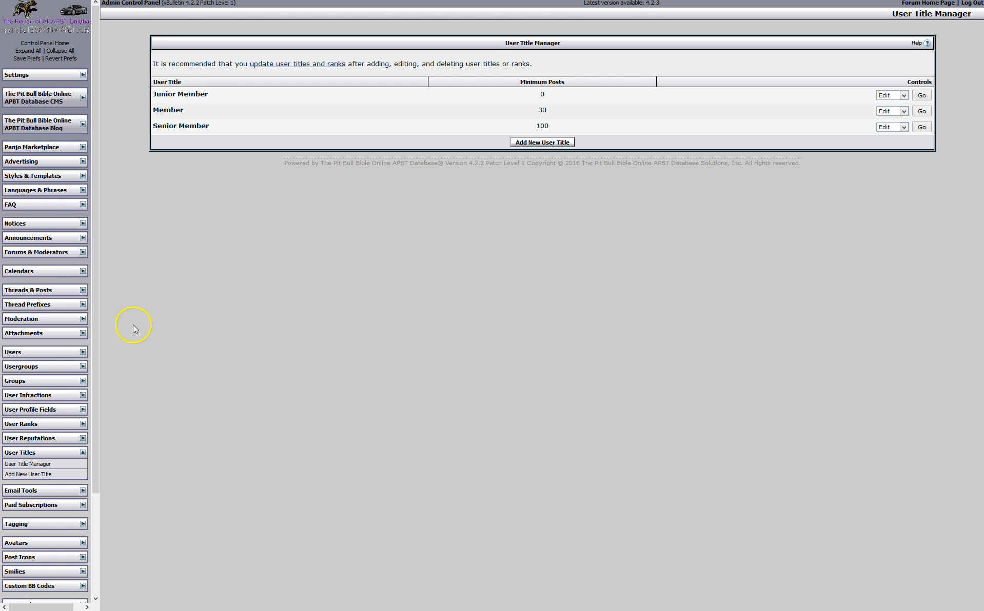
Expand Email Tools and Paid Subscriptions and open the Subscription Manager with active, completed and total counts
scroll(41, 454, "down", 2)
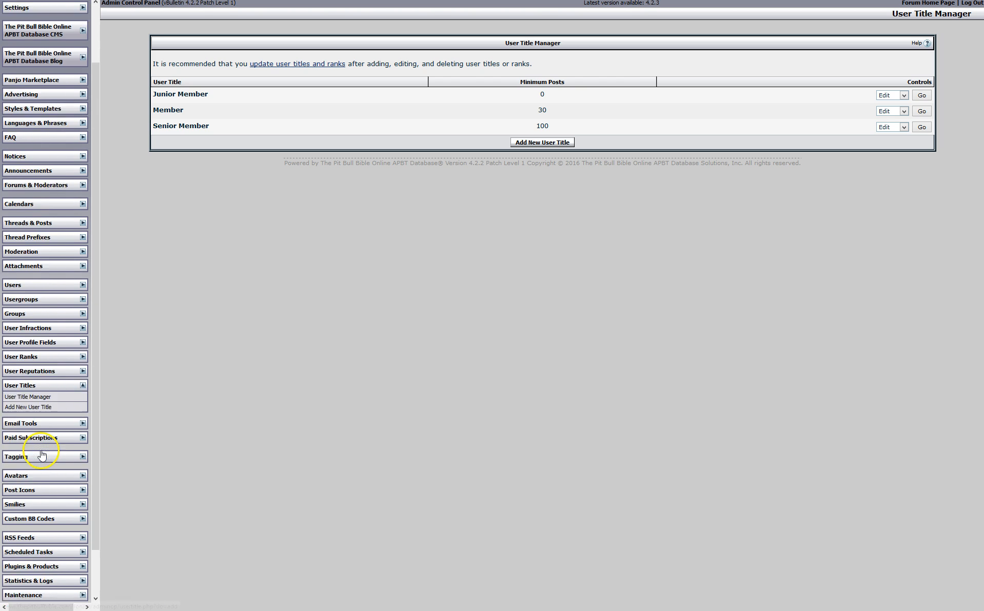
scroll(42, 455, "down", 2)
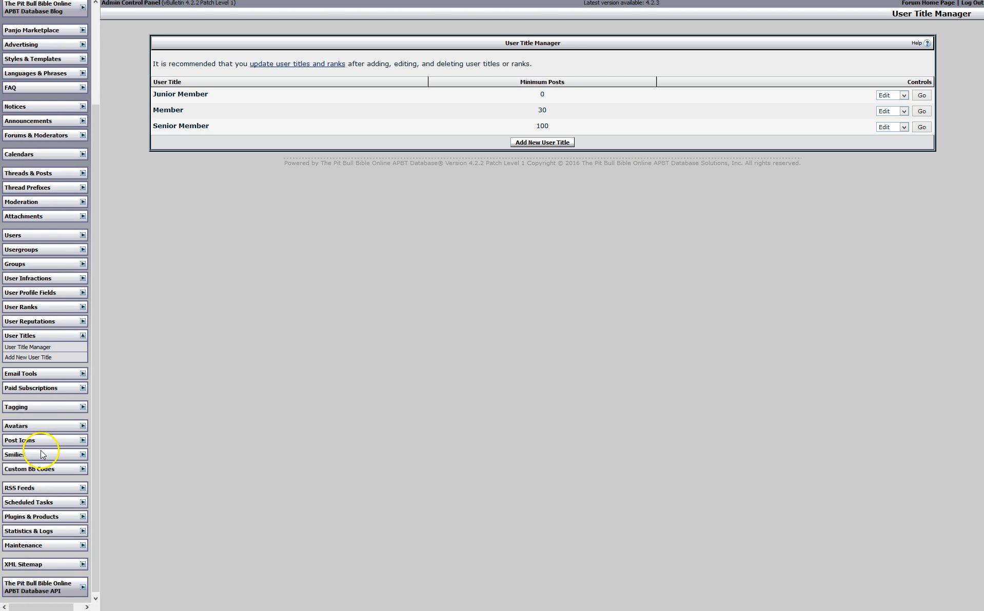
left_click(82, 374)
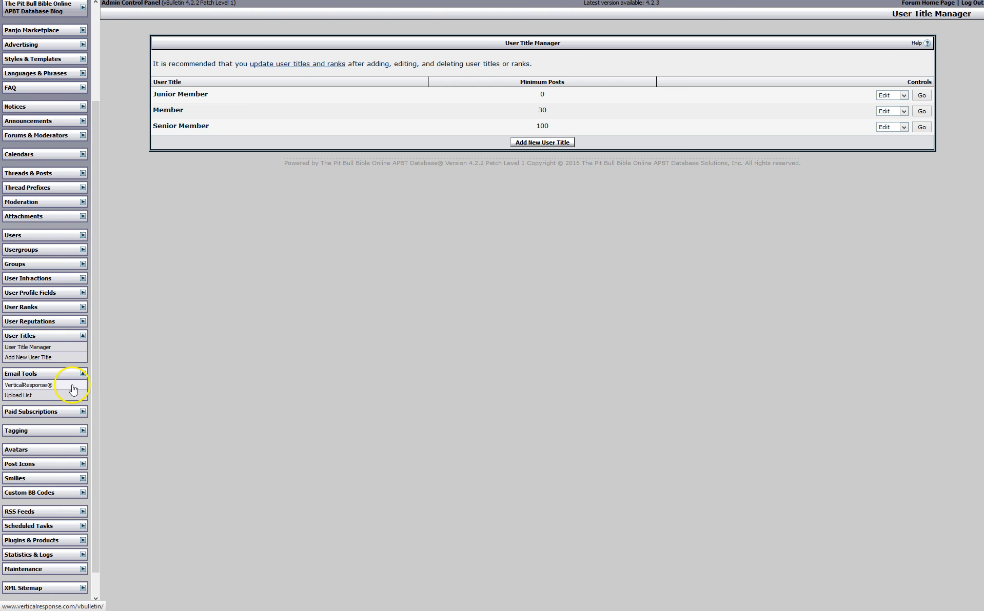
left_click(82, 412)
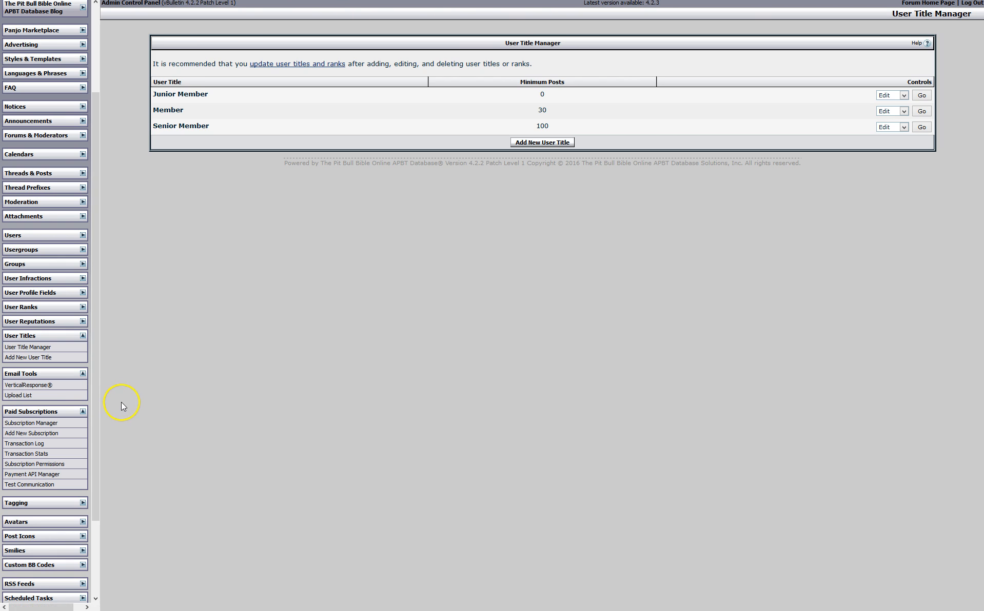
left_click_drag(96, 422, 97, 486)
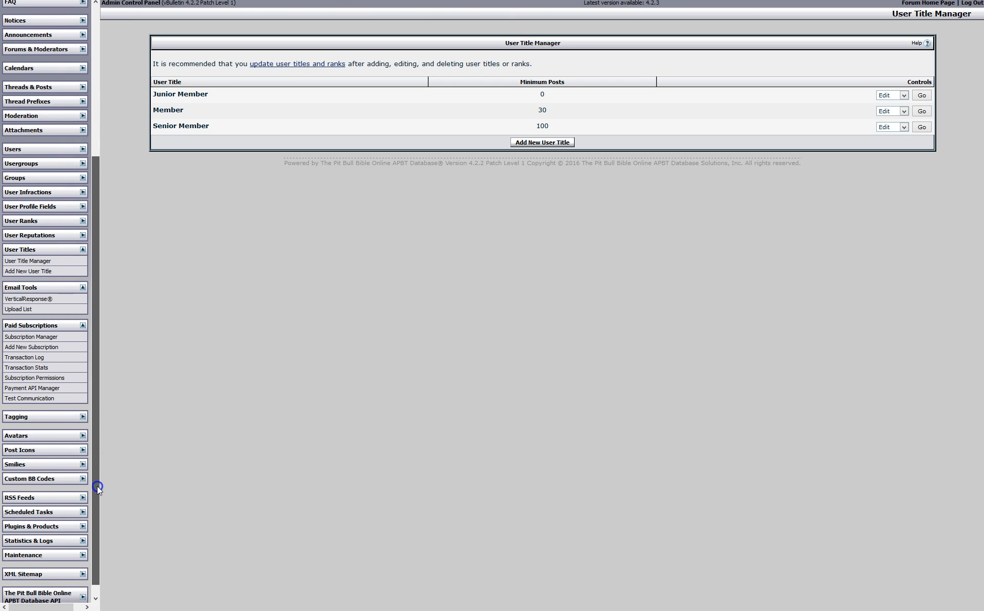
left_click(54, 337)
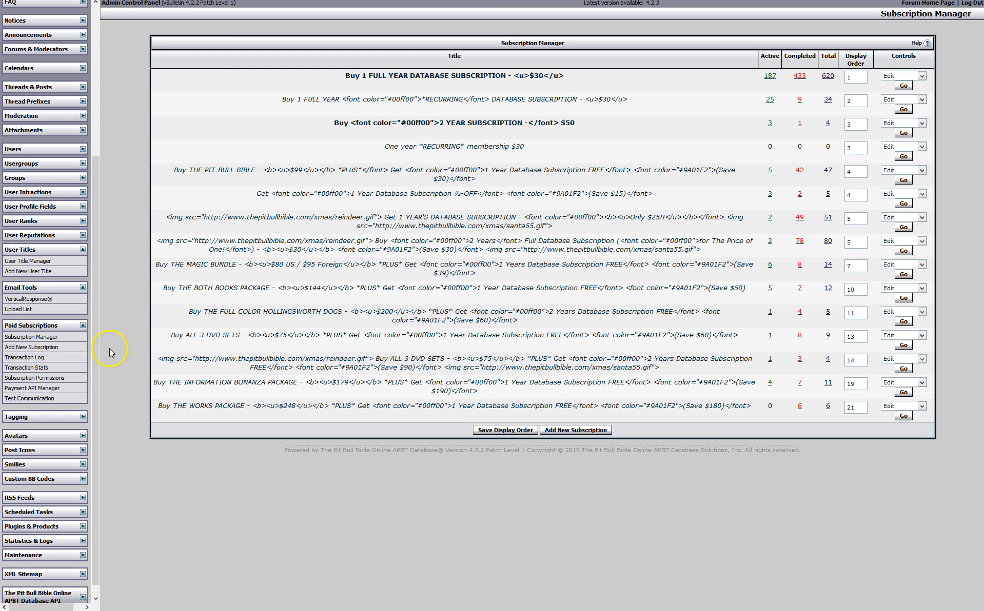
Open the Transaction Log and list transactions from 1 to 4 March 2016
left_click(45, 350)
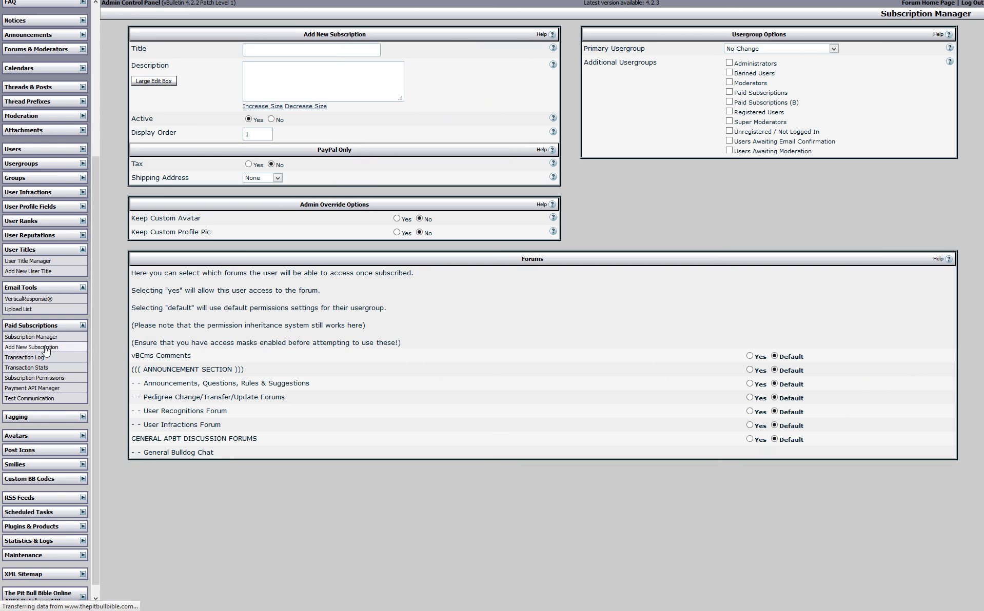
left_click(34, 357)
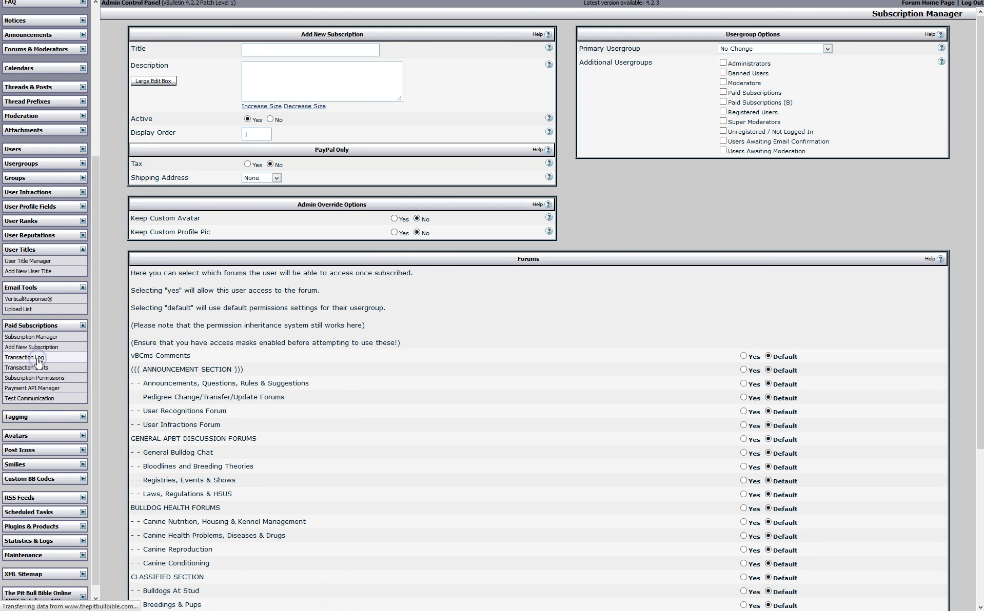
left_click(196, 67)
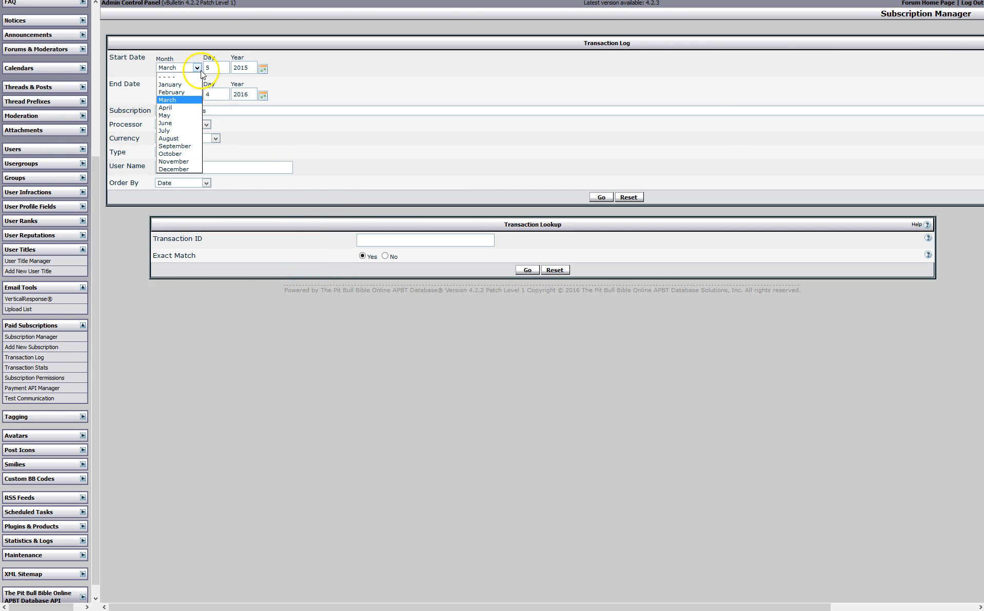
left_click(188, 99)
left_click_drag(209, 70, 197, 79)
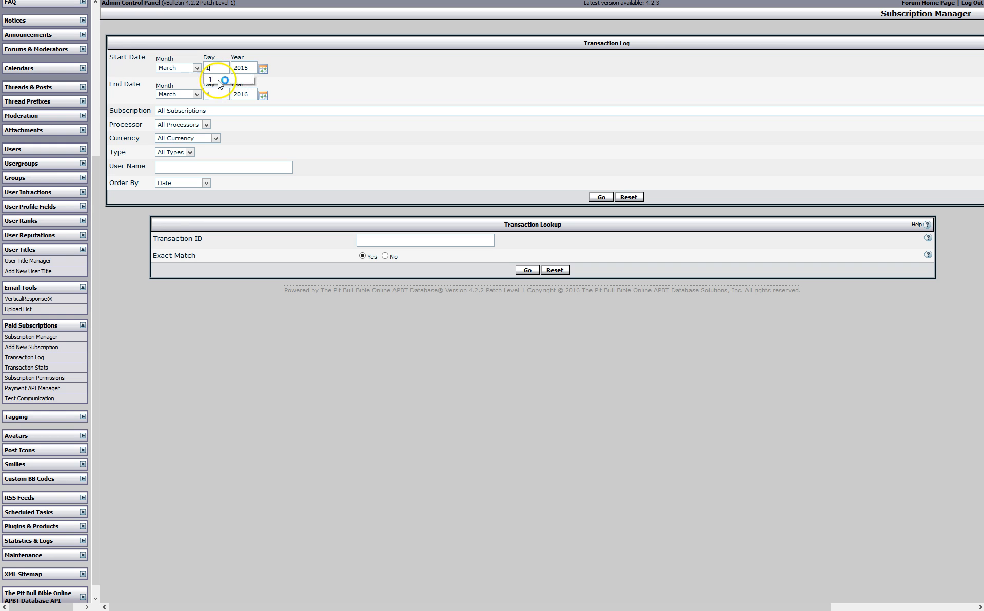
left_click(250, 69)
key("BackSpace")
type("6")
left_click(600, 197)
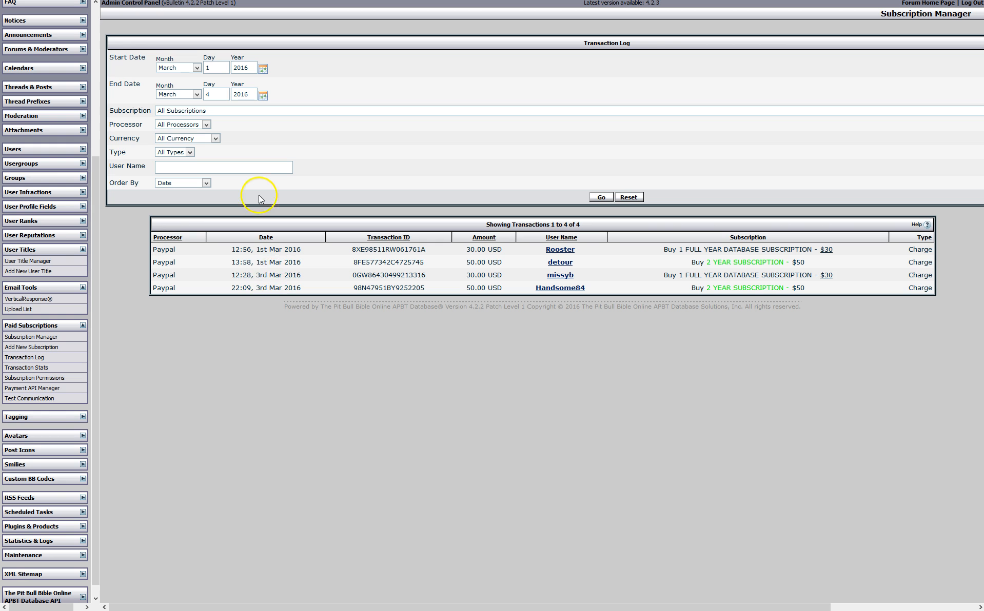
Change the date range to February 2016 and page through February's transactions
left_click(196, 68)
left_click(193, 93)
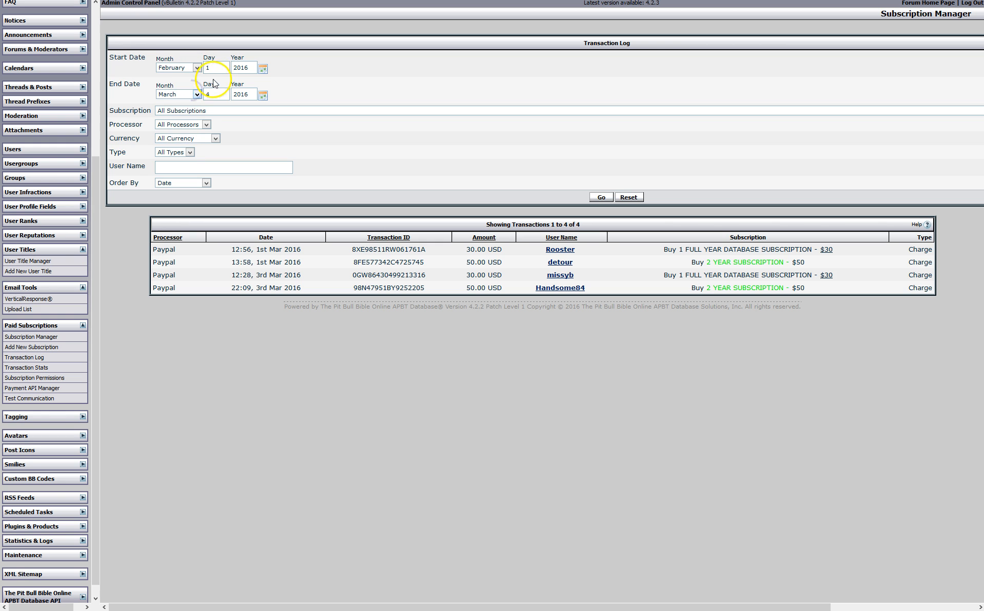
left_click(196, 95)
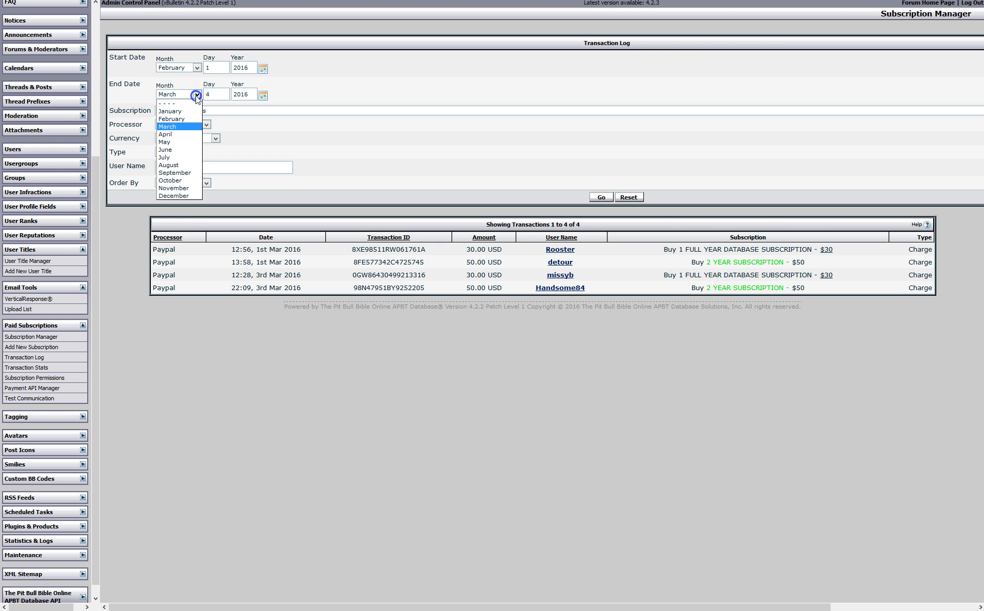
left_click(191, 115)
left_click(207, 96)
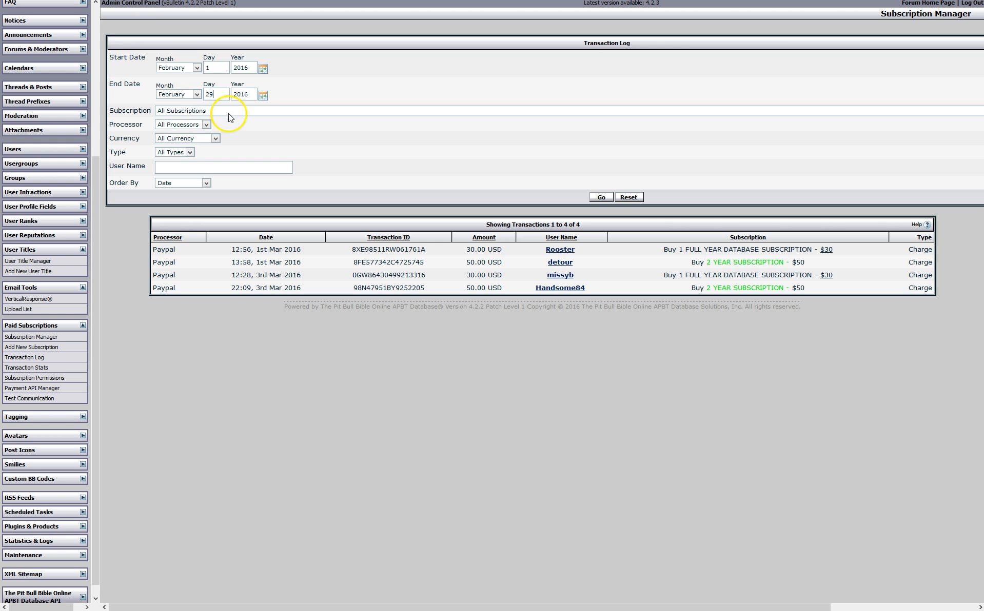
left_click(601, 197)
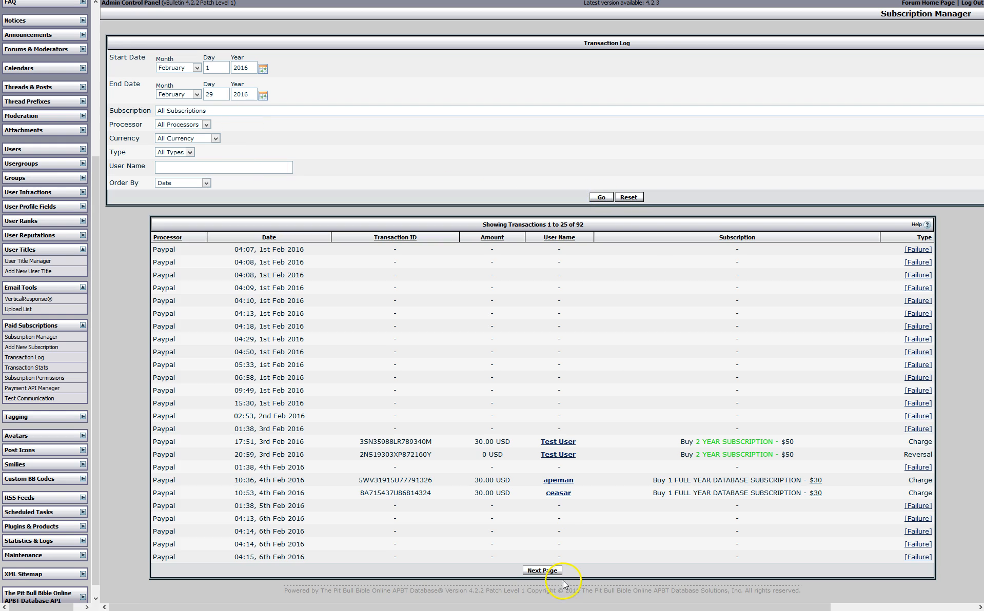
left_click(552, 572)
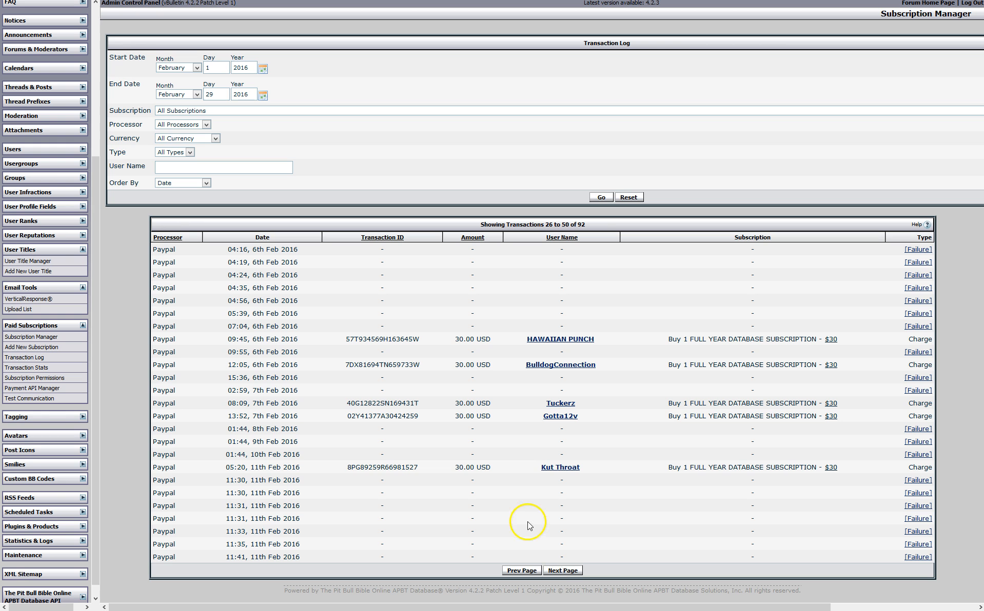
Reset the range to 1–4 March 2016, showing four PayPal charges of 30.00 and 50.00 USD
left_click(197, 69)
left_click(171, 100)
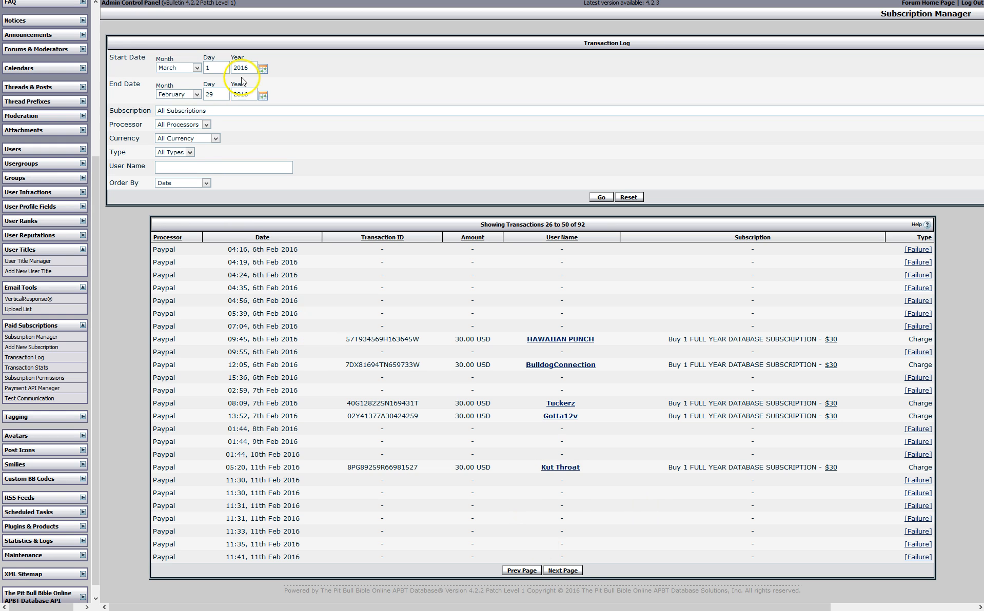
type("4")
left_click(196, 95)
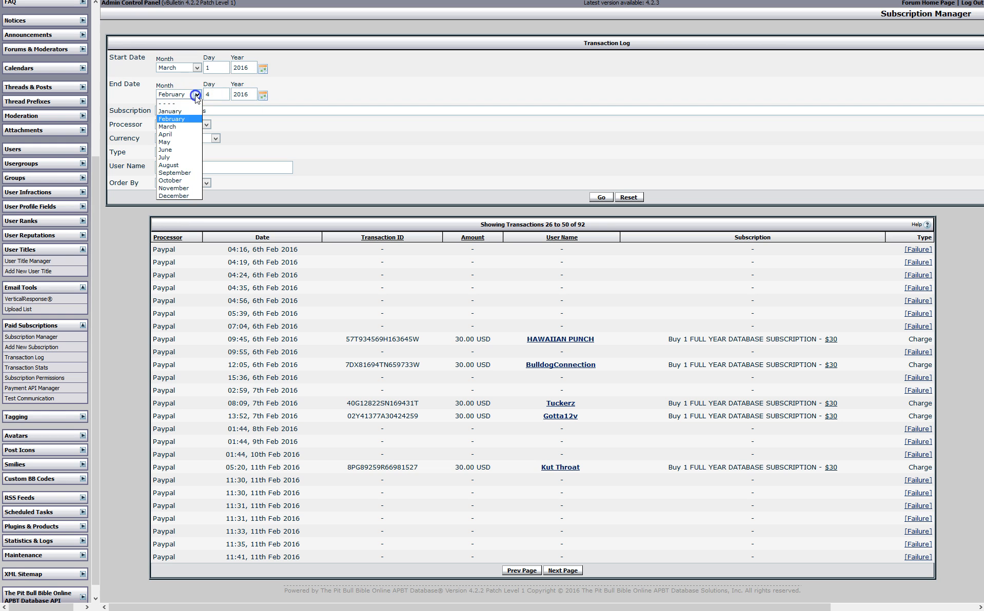
left_click(189, 128)
left_click(607, 198)
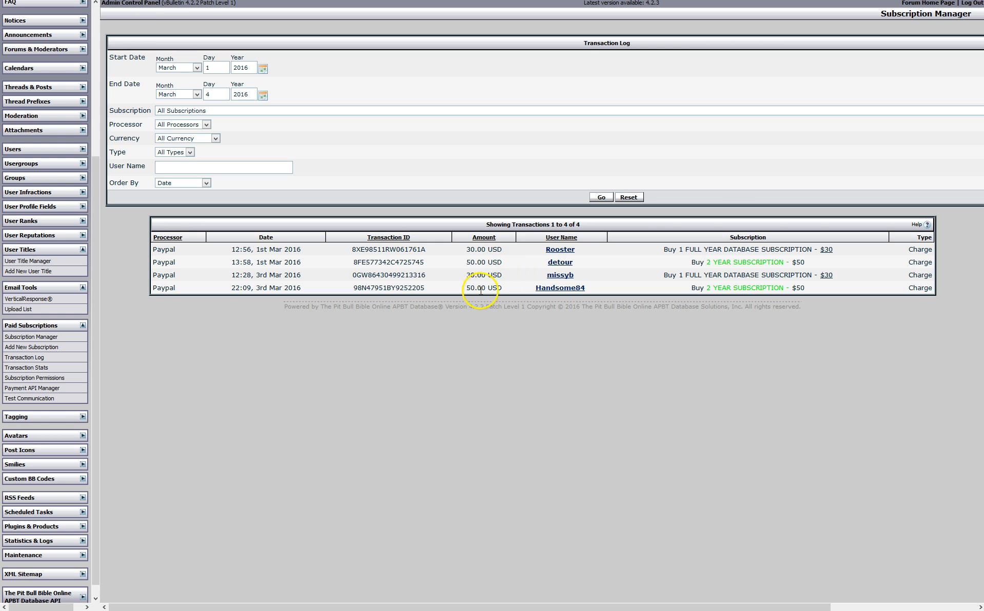
left_click(82, 327)
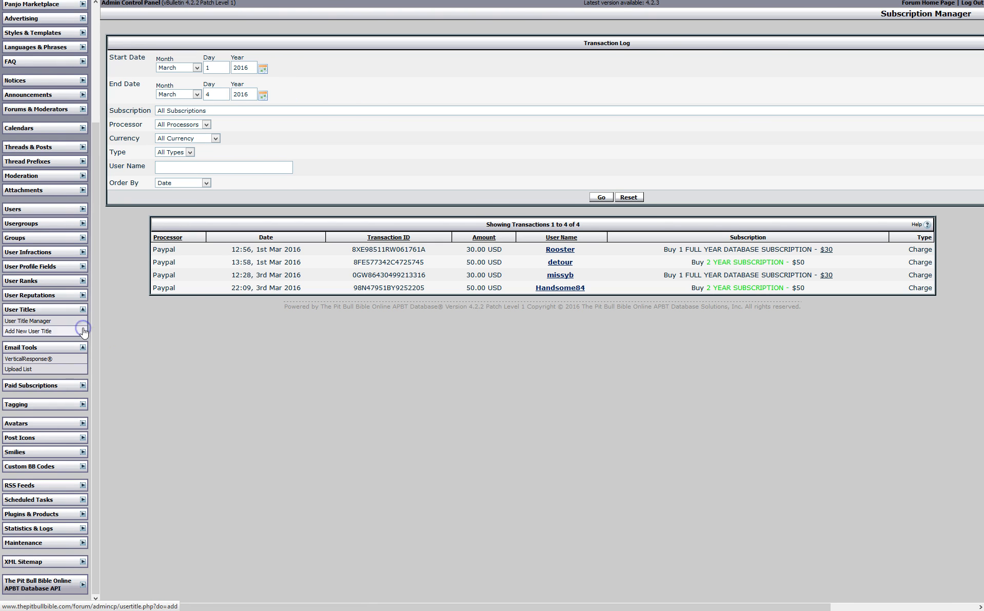
left_click(82, 385)
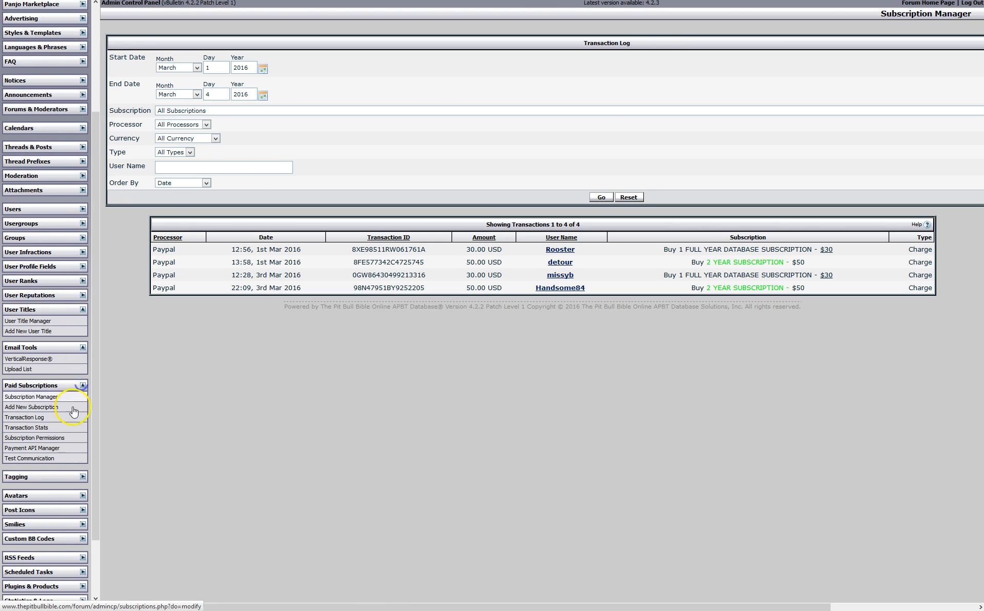
Open Subscription Permissions and scroll through which usergroups can access each subscription
left_click(28, 439)
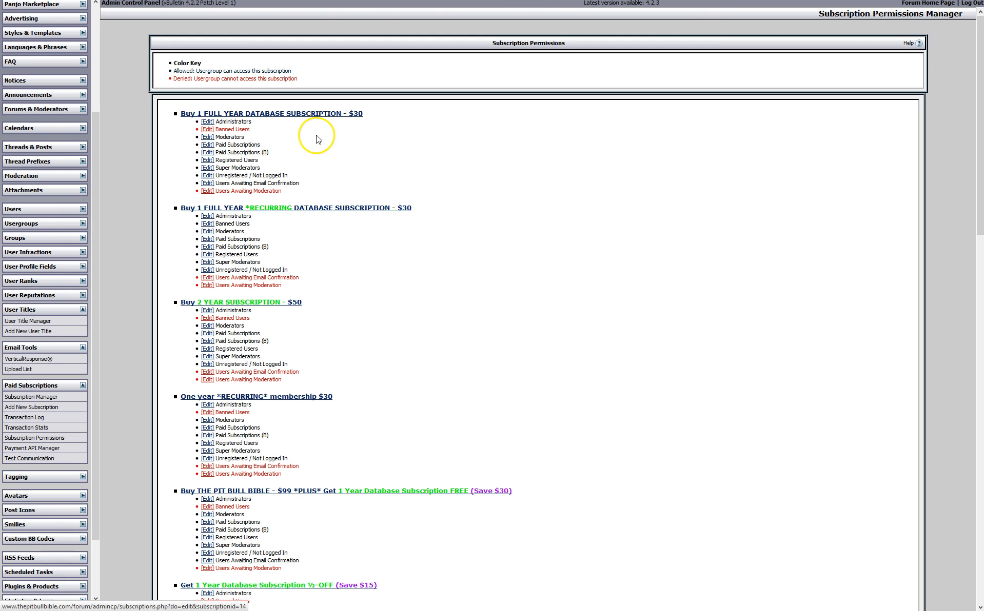
scroll(314, 141, "down", 1)
scroll(315, 162, "down", 2)
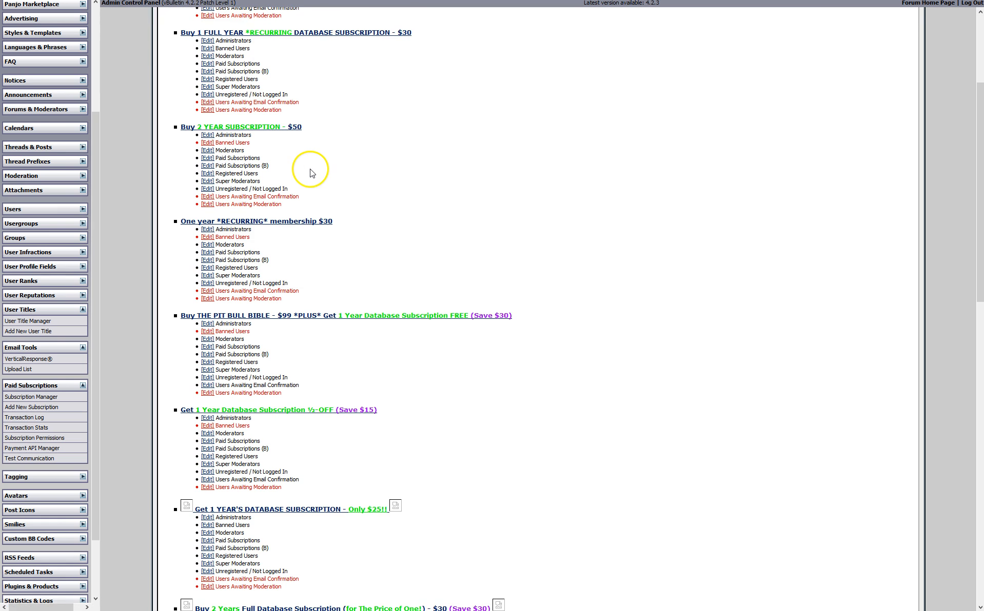
scroll(311, 174, "down", 2)
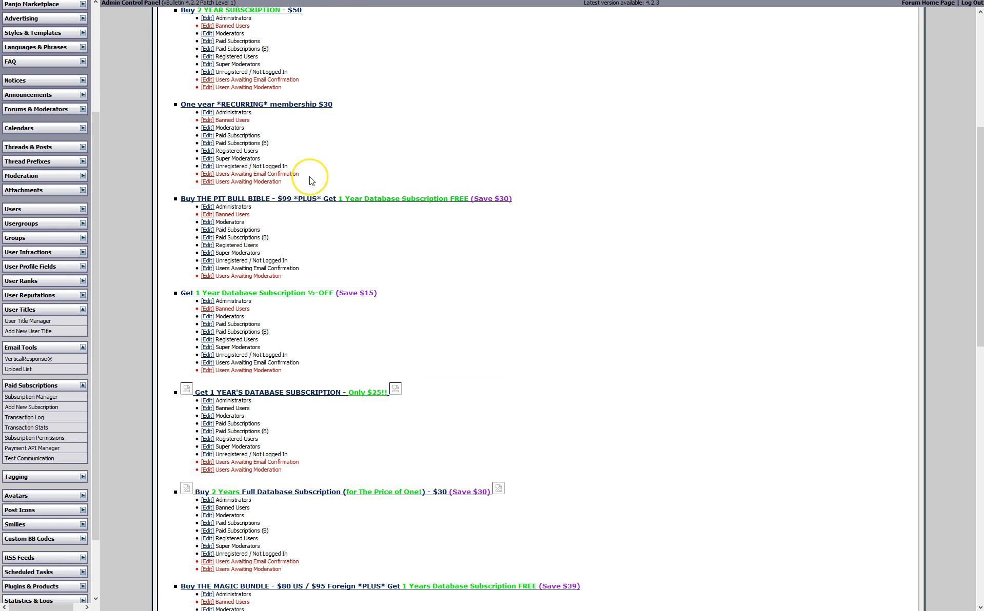
scroll(309, 185, "down", 5)
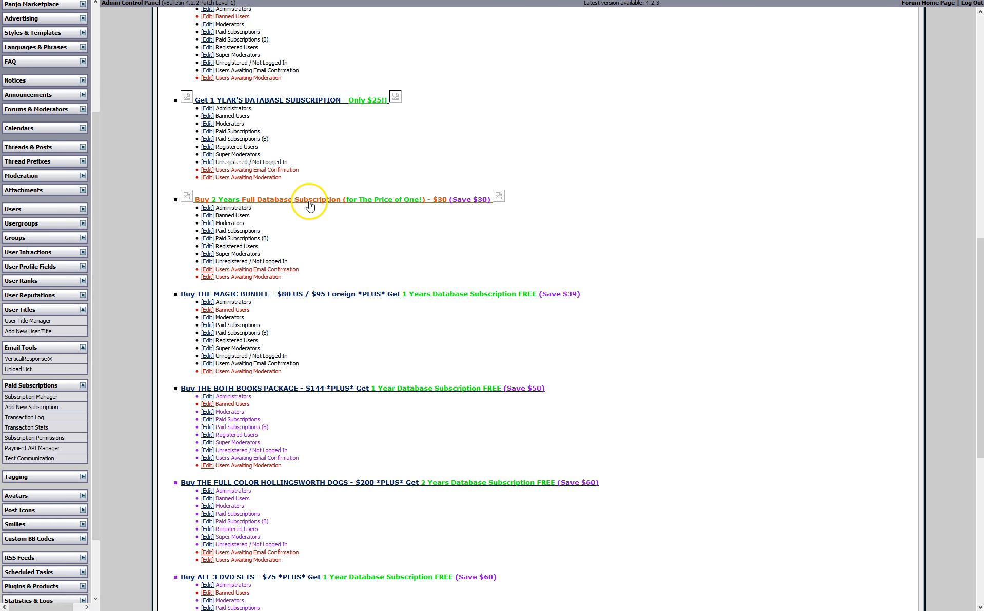
scroll(303, 202, "up", 8)
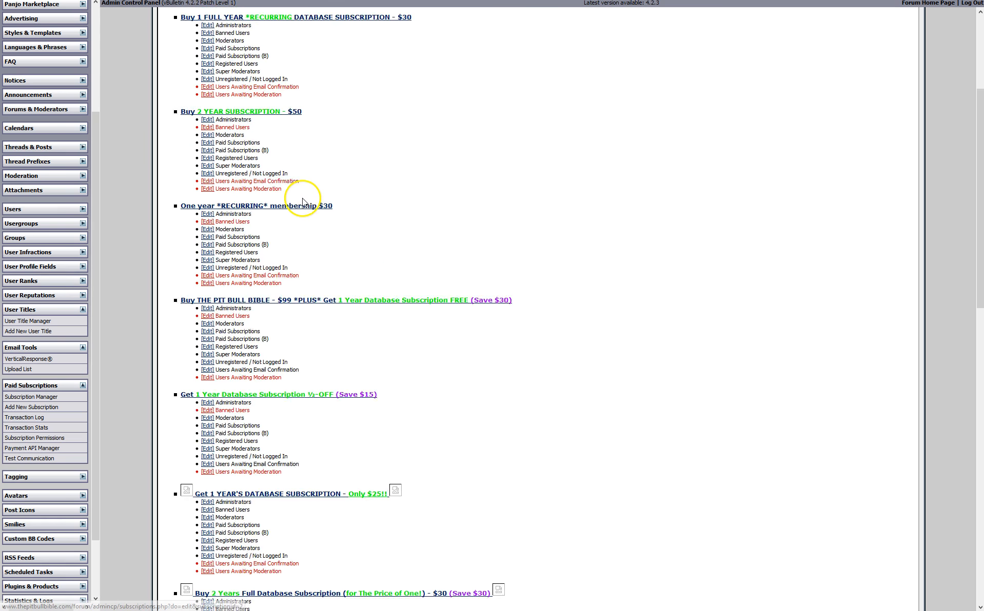
scroll(296, 199, "up", 2)
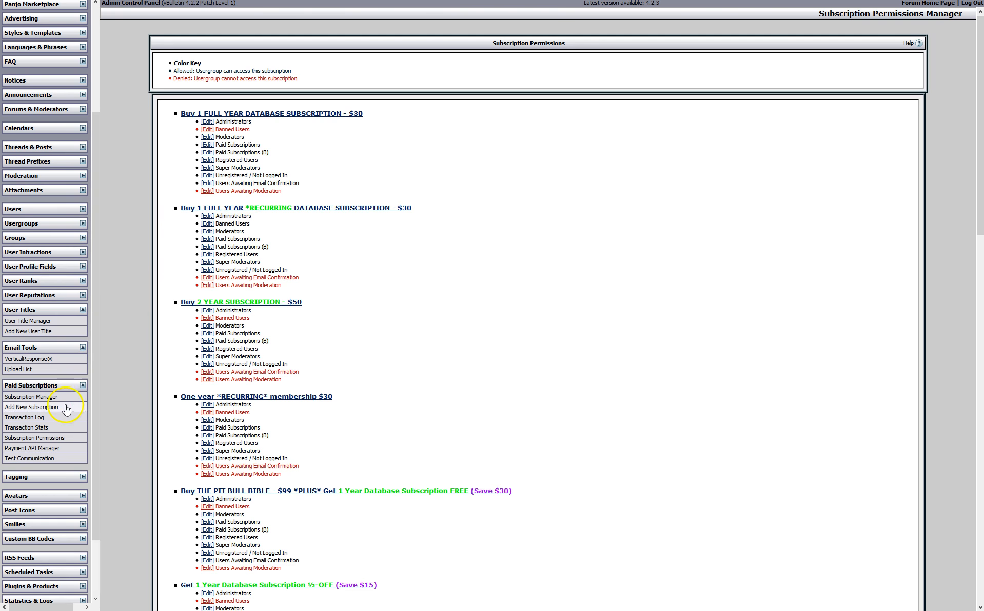
left_click(32, 407)
Open the Avatar Manager, showing the Generic Avatars category with 0 avatars
left_click(83, 385)
left_click(83, 424)
left_click(41, 436)
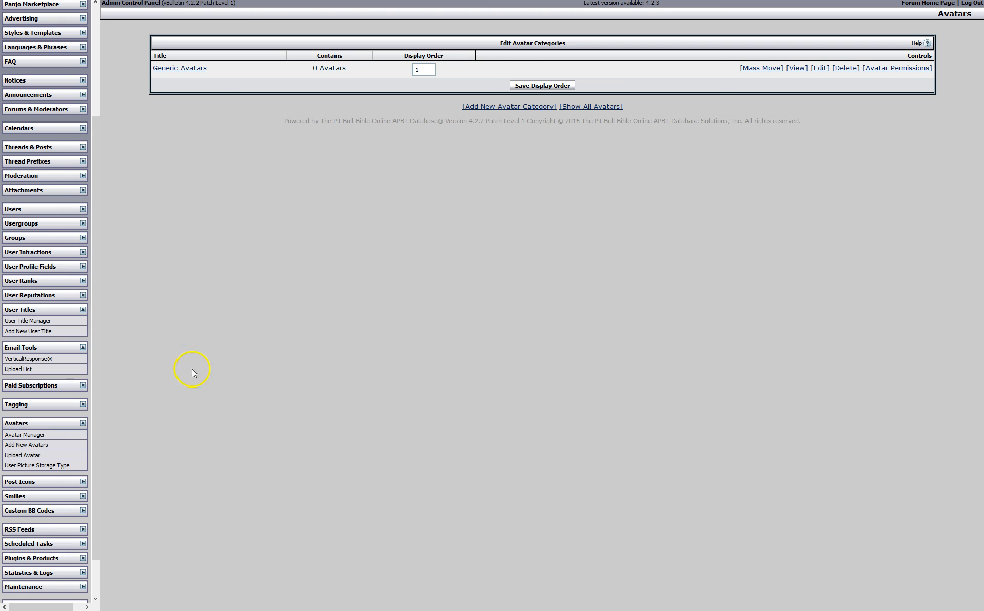
Collapse Avatars and open the Post Icon Manager from the Post Icons section
left_click(82, 424)
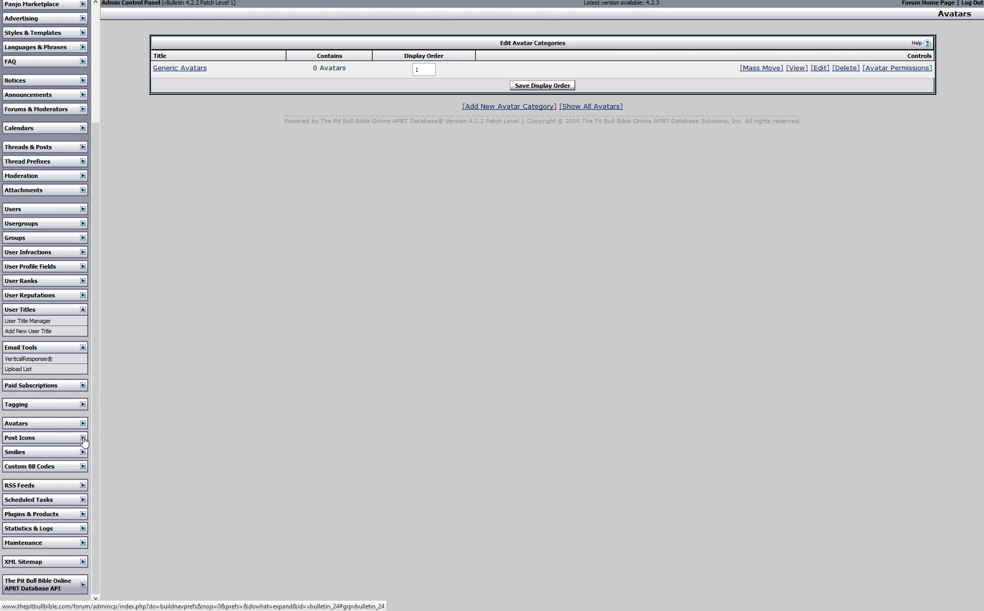
left_click(83, 438)
left_click(45, 450)
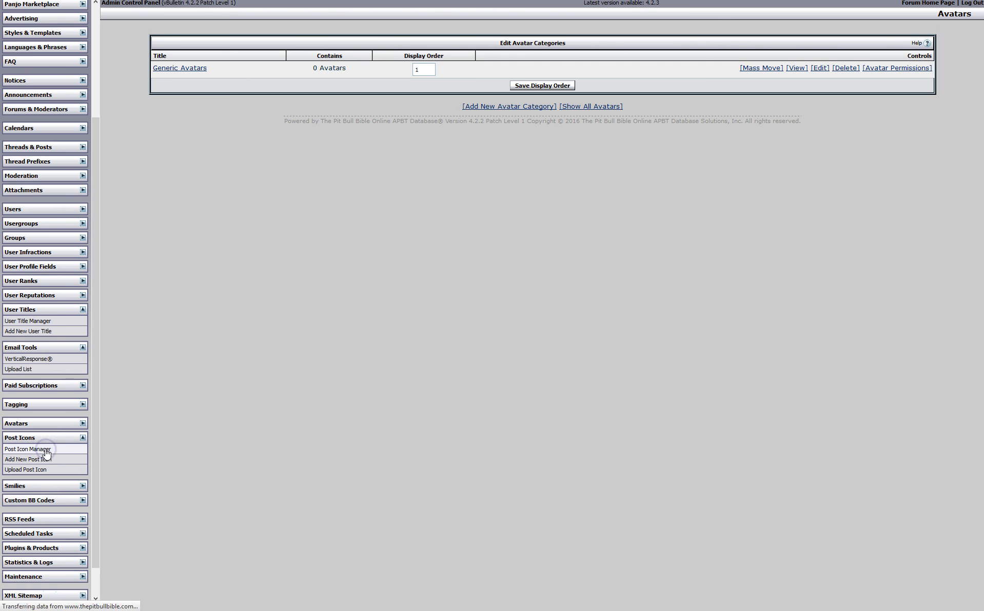
List the 14 Generic post icons and open the Post icon's settings, selecting its file path
left_click(198, 68)
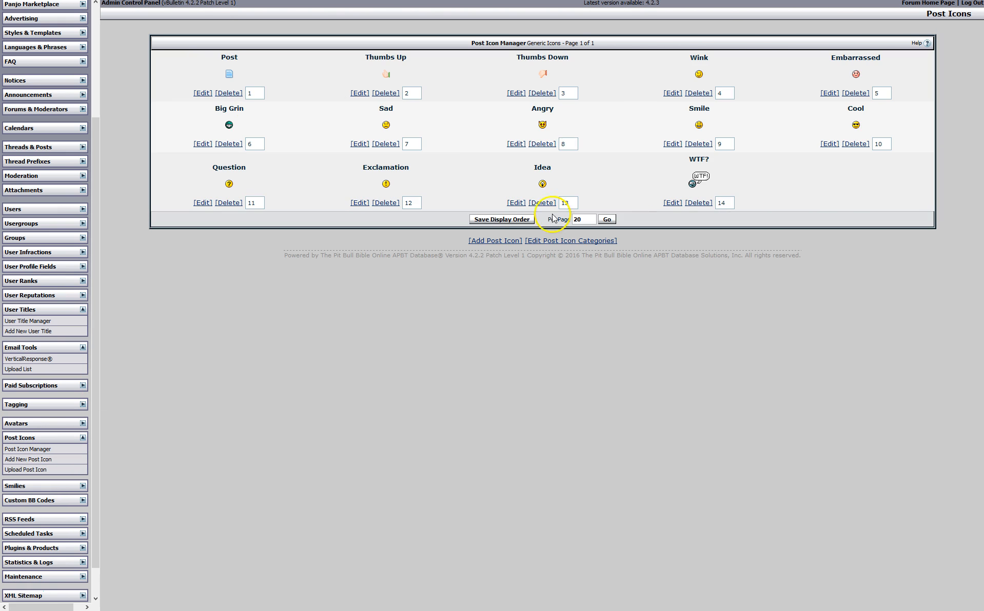
left_click(203, 93)
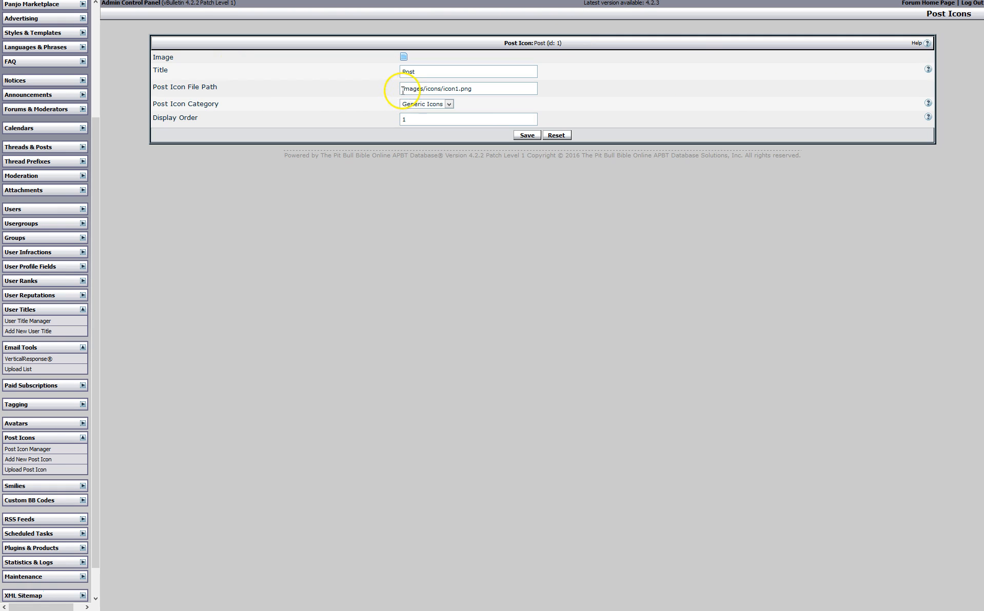
left_click_drag(402, 89, 470, 90)
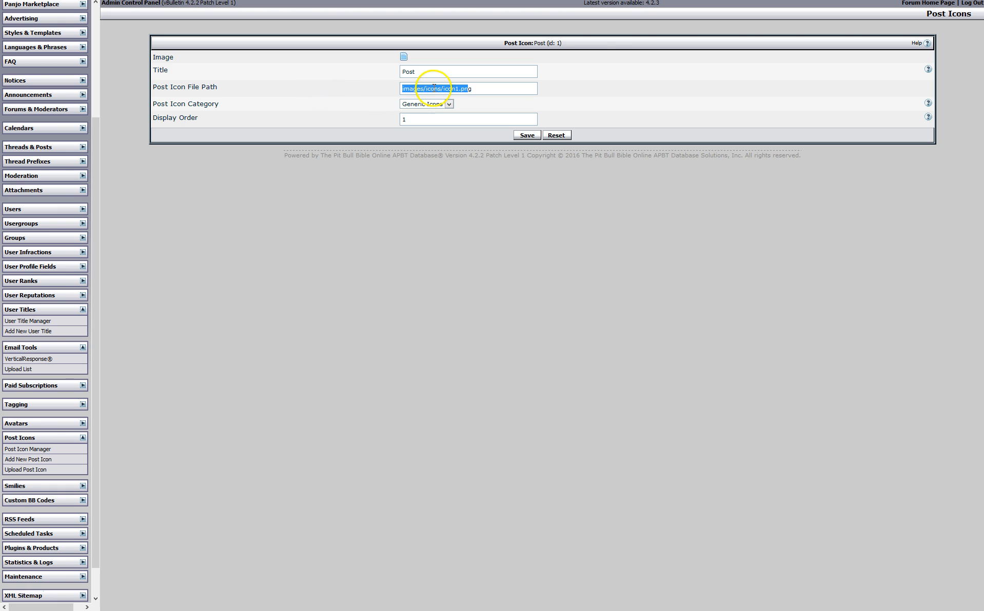
left_click_drag(443, 92, 488, 90)
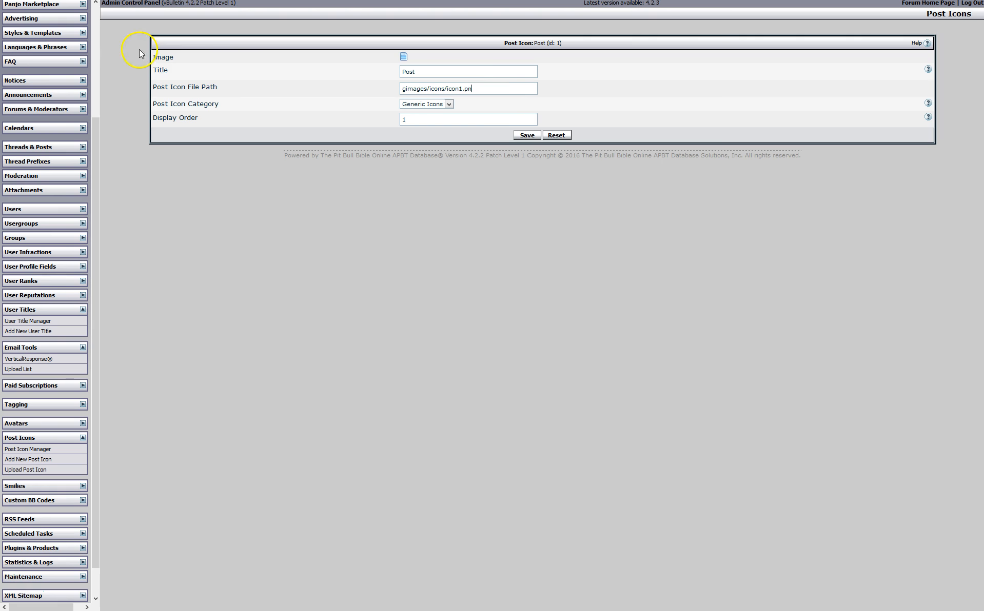
Go back to the icon list without saving and switch to the forum tab
mouse_move(14, 3)
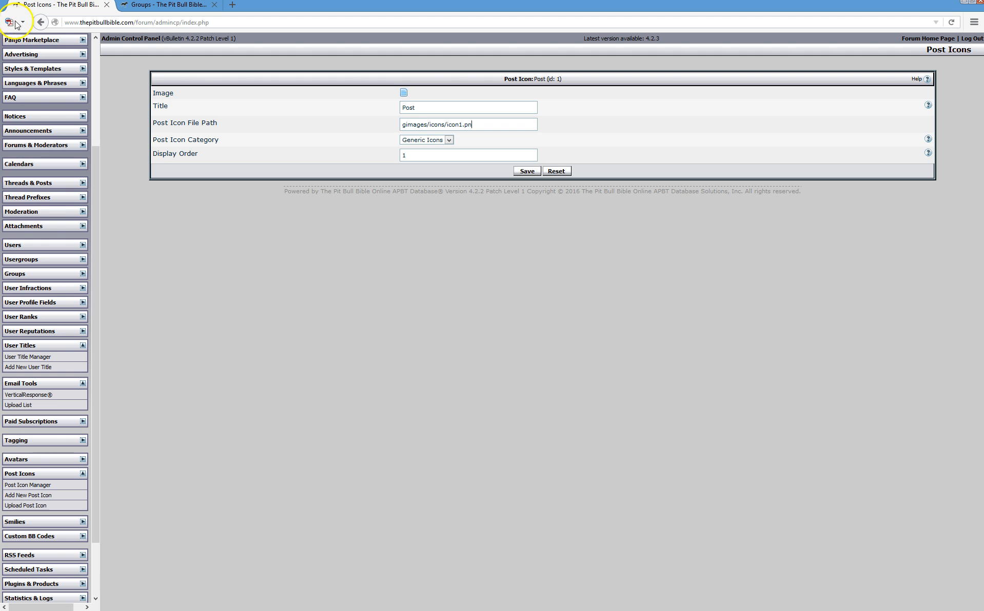
left_click(43, 24)
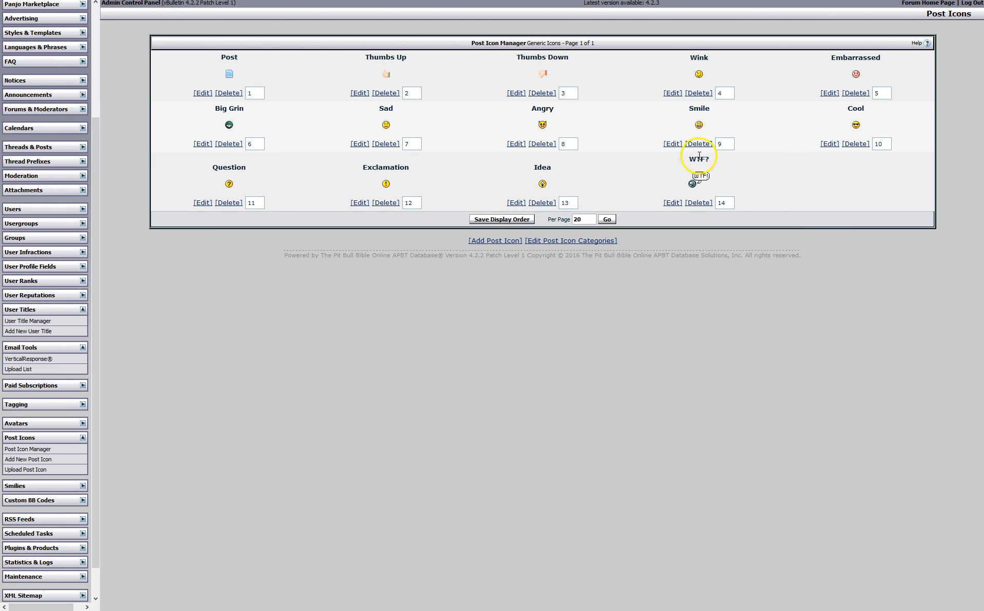
mouse_move(322, 1)
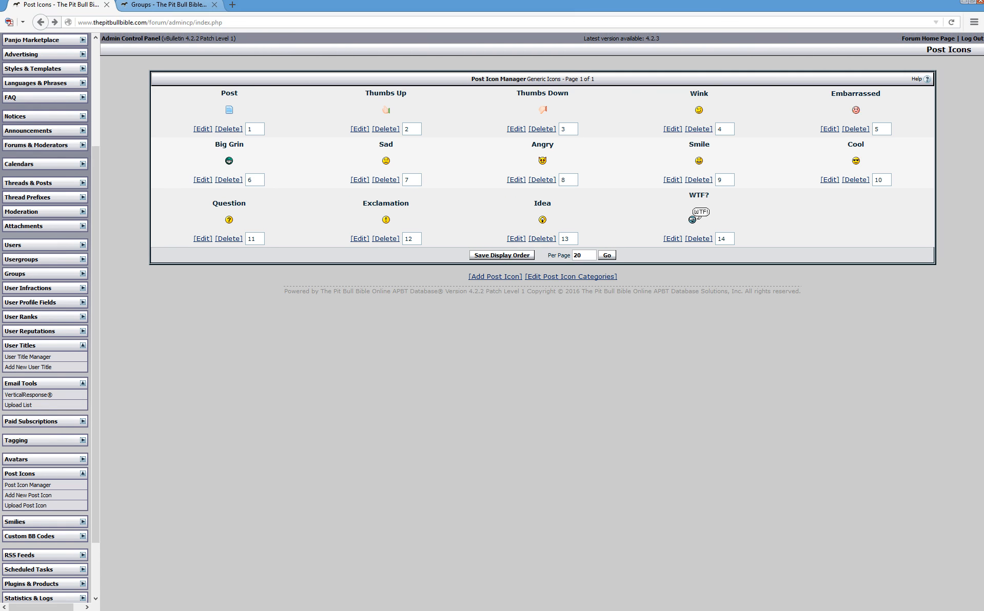
left_click(168, 6)
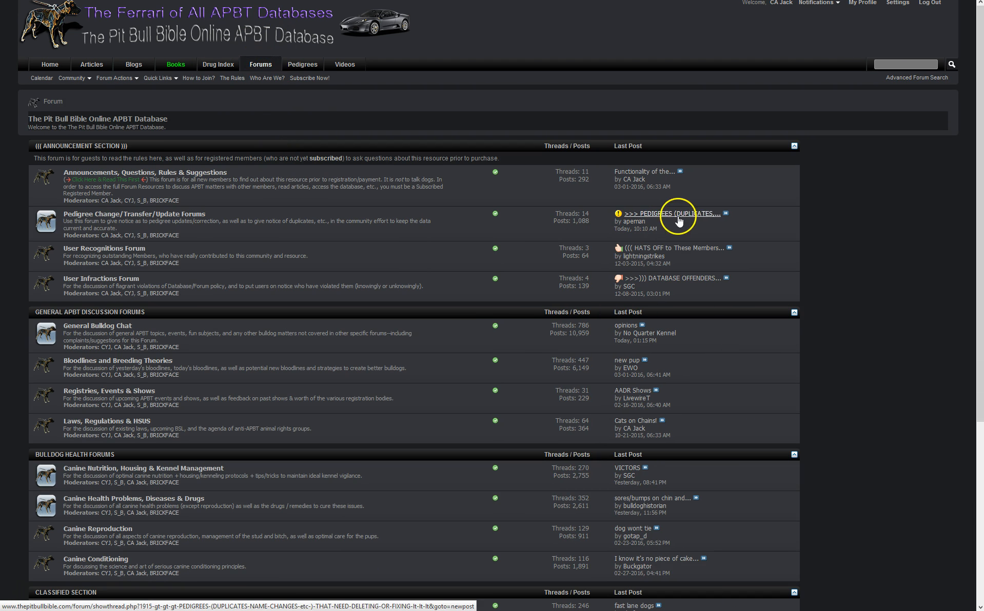
Open the latest post in the pedigrees duplicates thread and its full reply editor
left_click(727, 214)
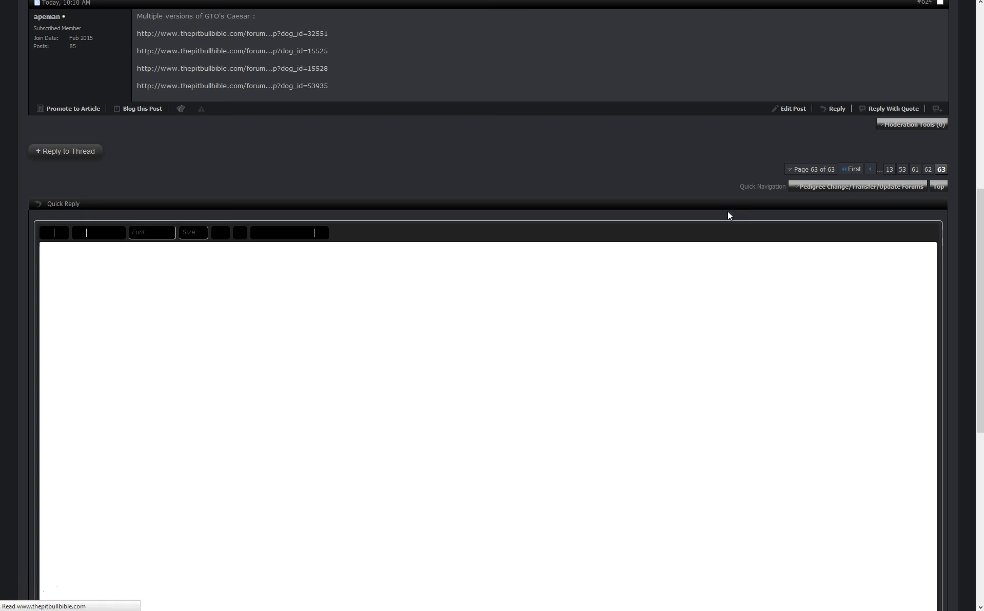
scroll(687, 257, "down", 7)
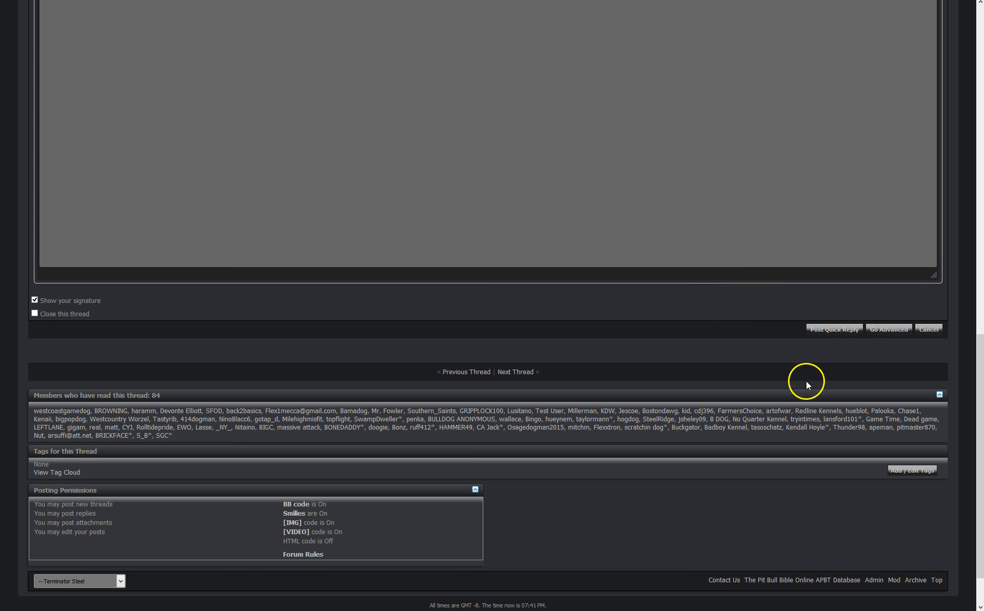
left_click(887, 329)
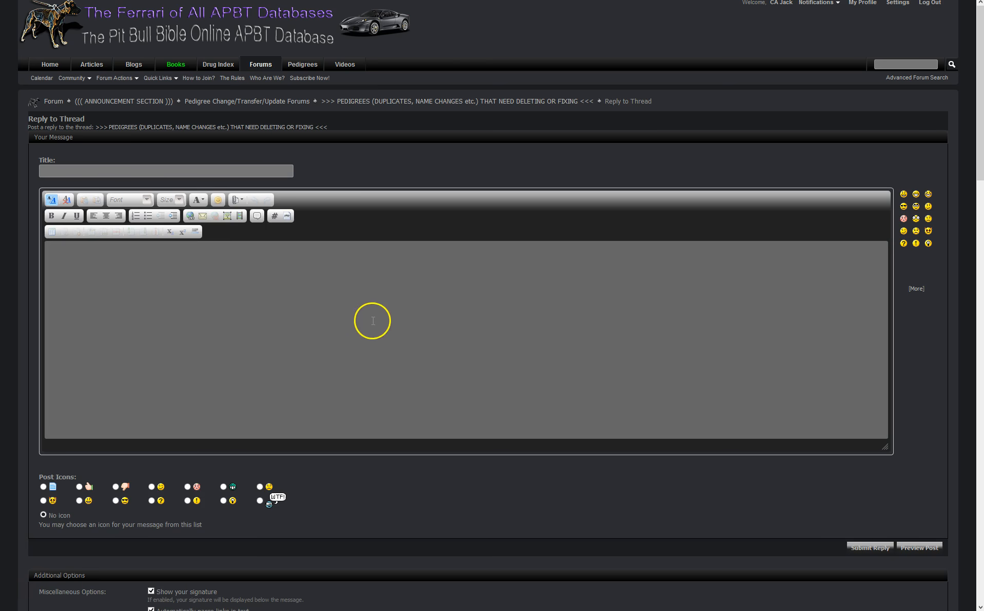
scroll(131, 300, "down", 3)
Review the Post Icons choices on the reply form, then return to the admin tab
left_click_drag(73, 302, 150, 324)
left_click_drag(271, 336, 279, 336)
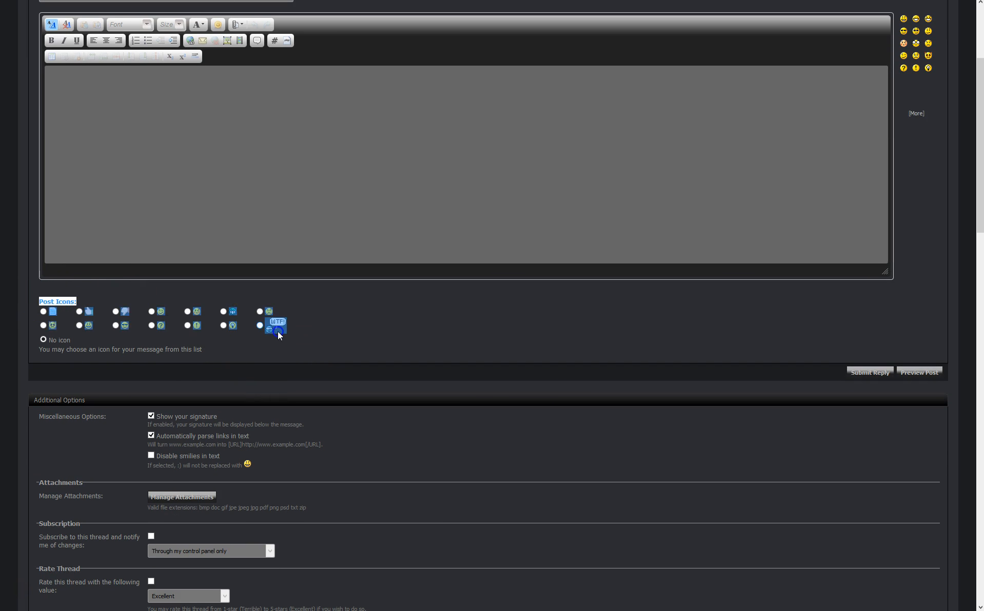
left_click(365, 340)
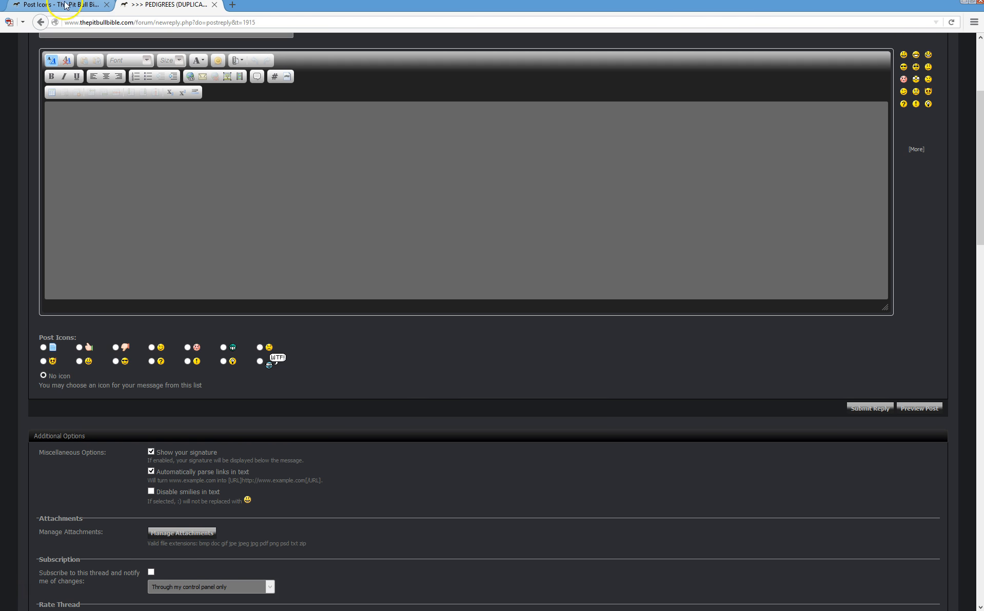
left_click(62, 6)
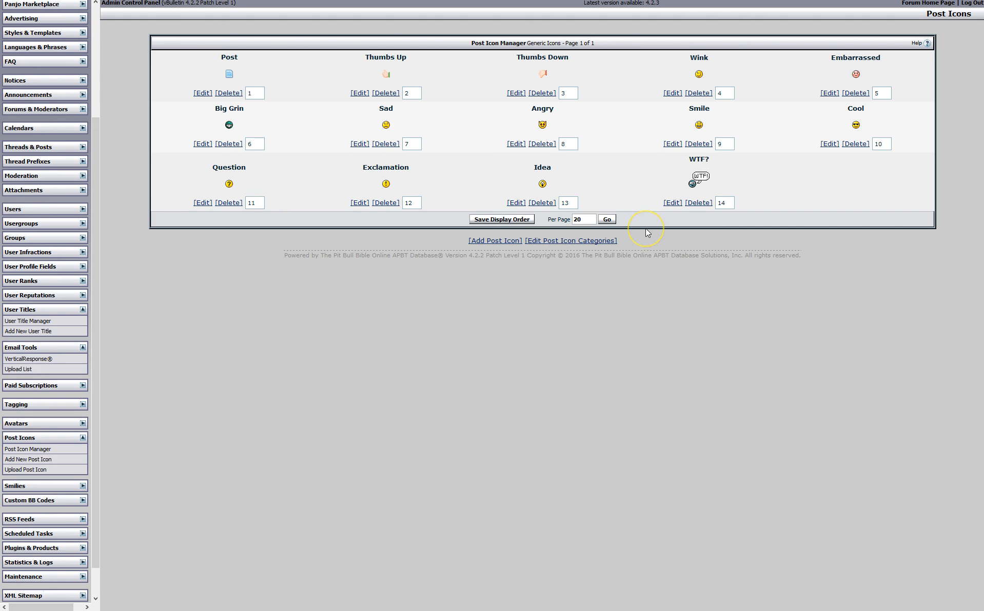
Collapse Post Icons and open Smilie Manager's Generic Smilies list
left_click(82, 438)
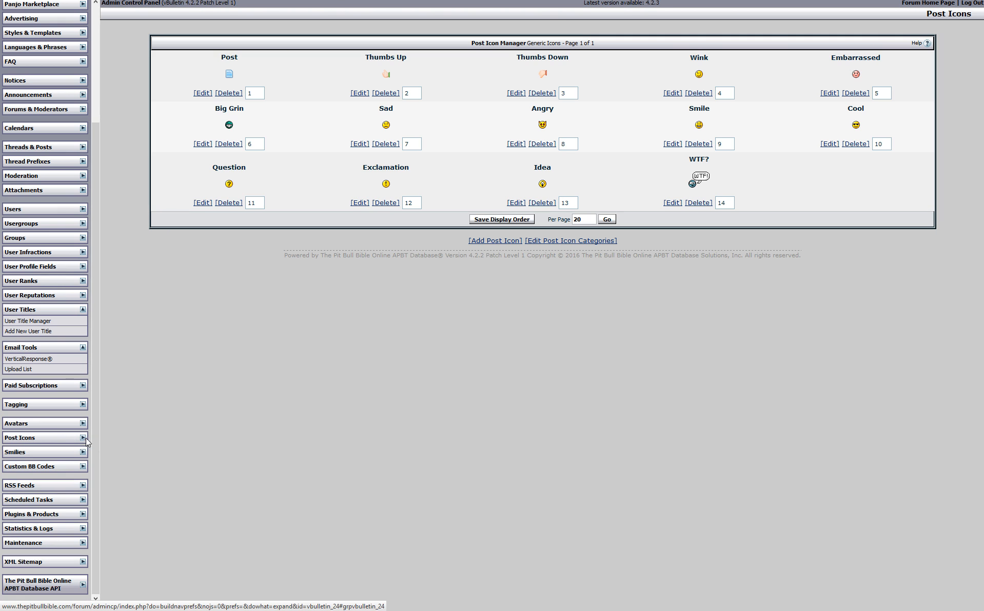
left_click(82, 453)
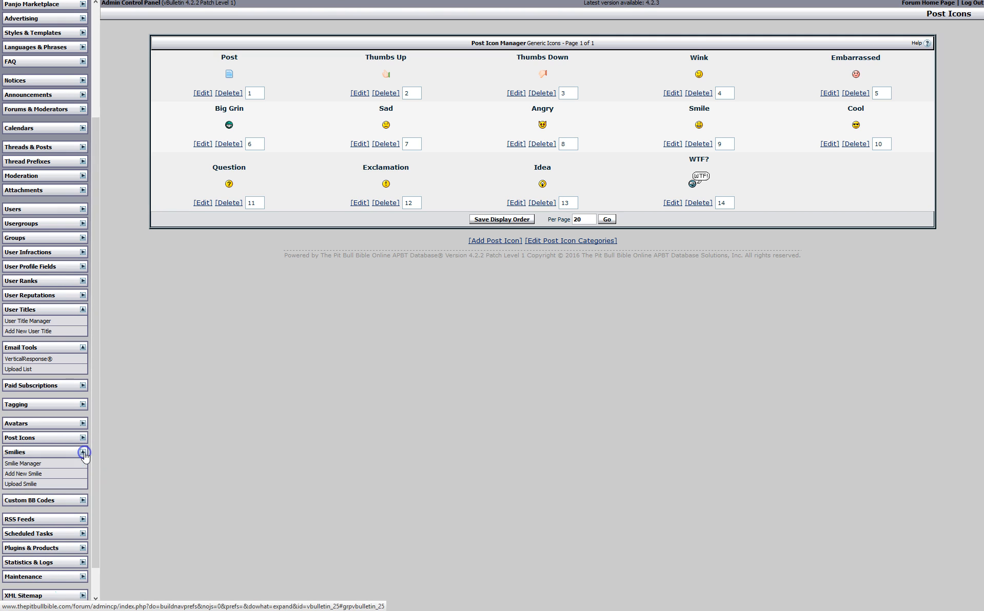
left_click(30, 464)
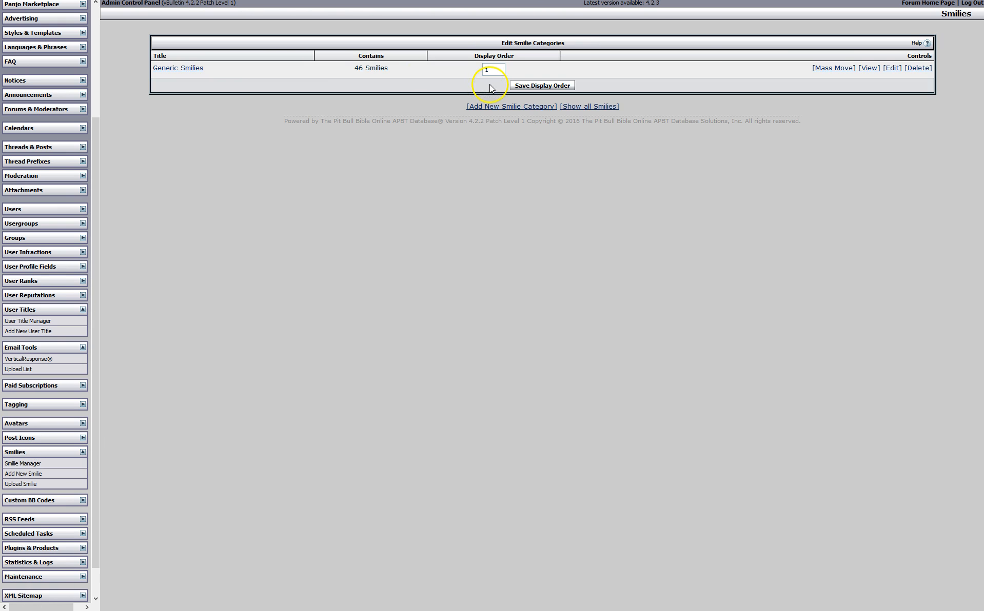
left_click(189, 68)
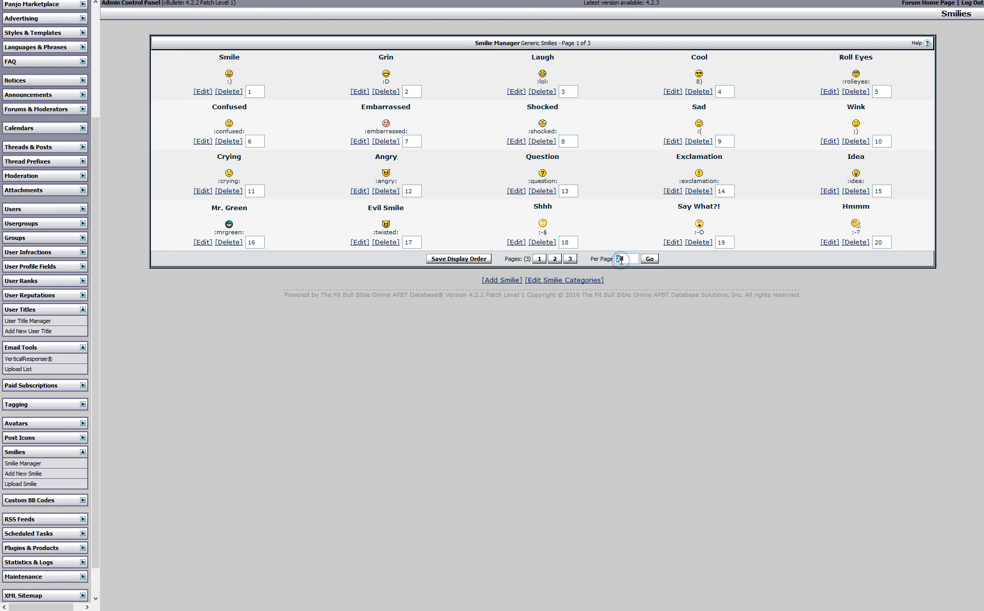
Show all 46 Generic Smilies on one page and open the Grin smilie's settings
left_click(649, 259)
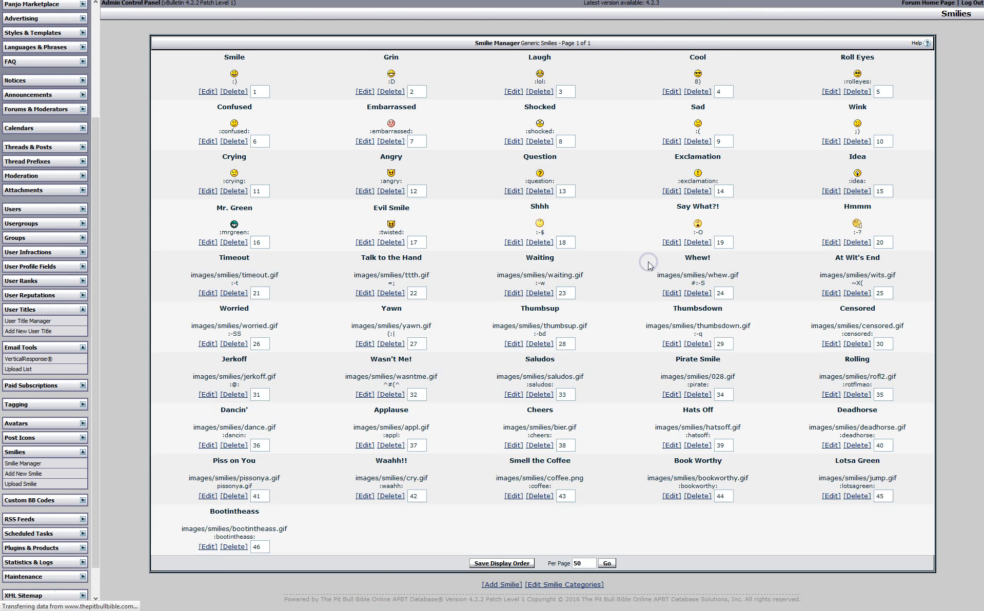
scroll(470, 500, "down", 3)
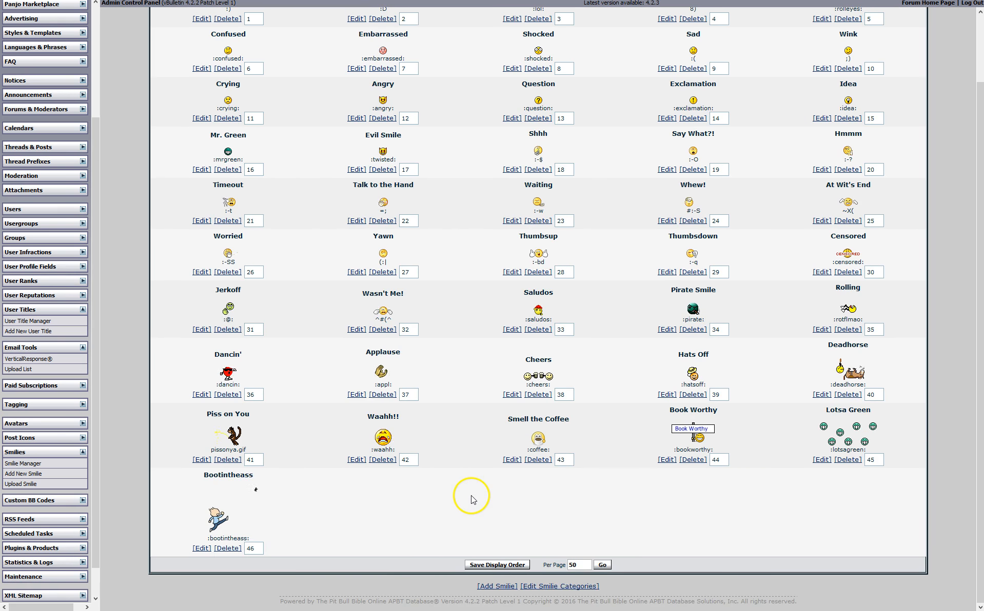
scroll(472, 500, "up", 1)
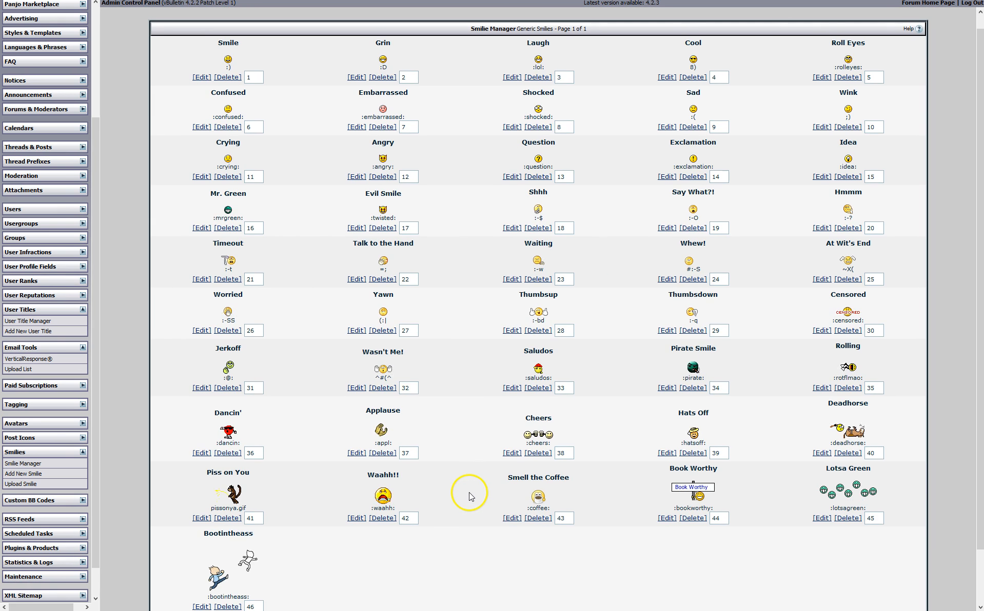
scroll(469, 494, "down", 2)
scroll(469, 494, "up", 2)
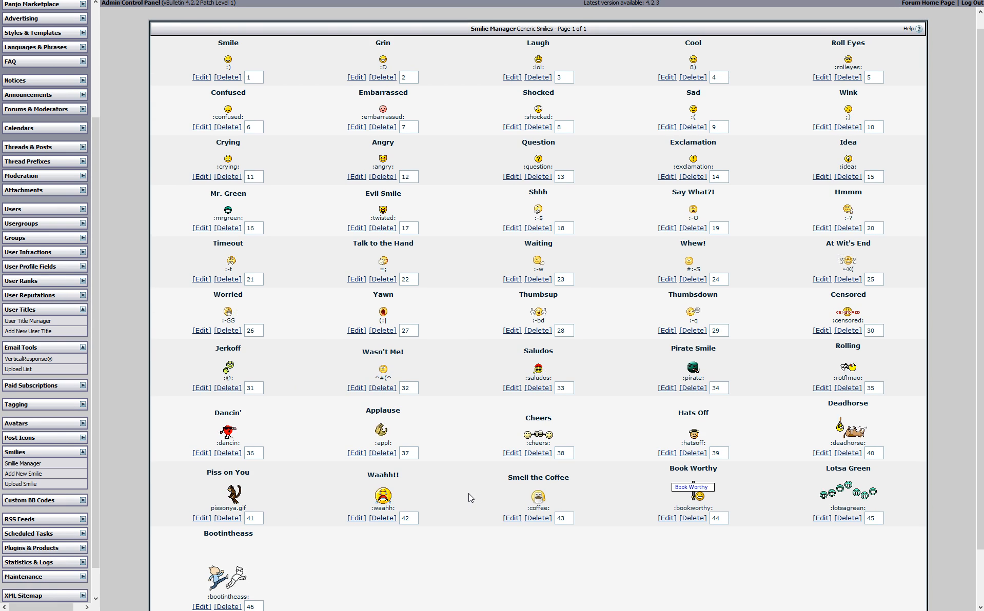
left_click(356, 77)
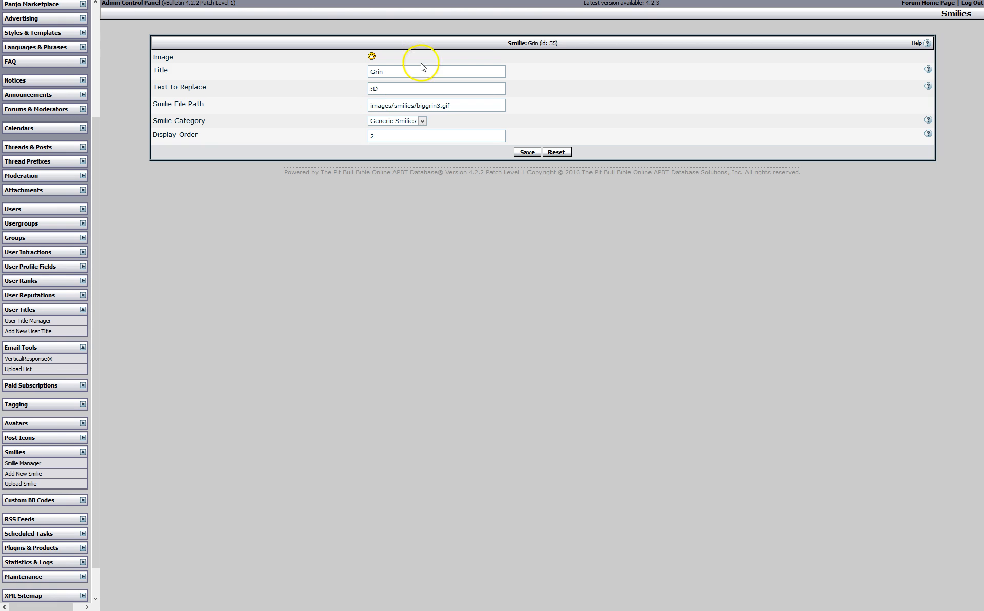
In the pedigrees reply editor, browse the smilie picker and full Smilie List, then return to admin
left_click(194, 6)
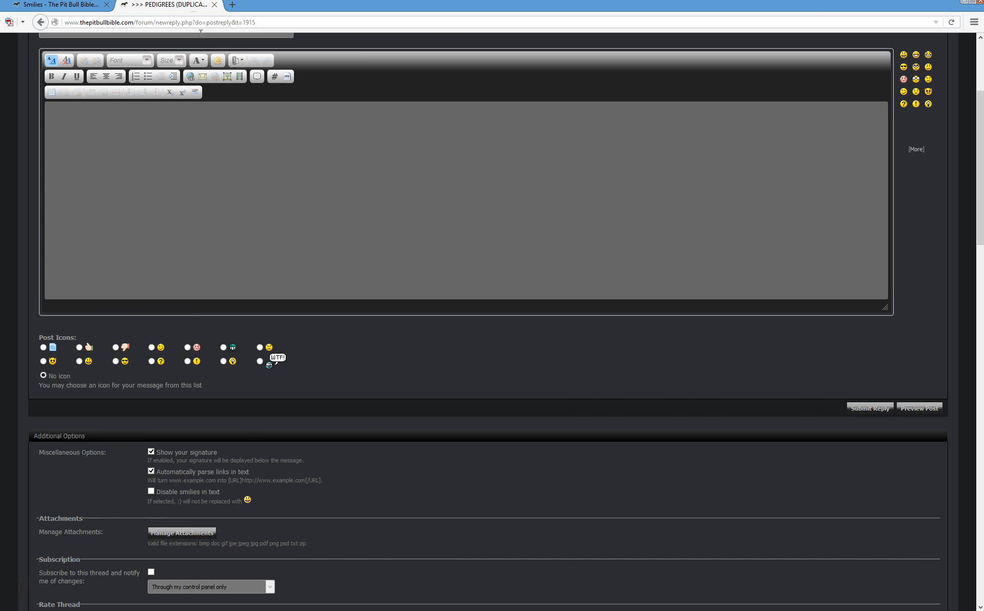
scroll(391, 257, "up", 3)
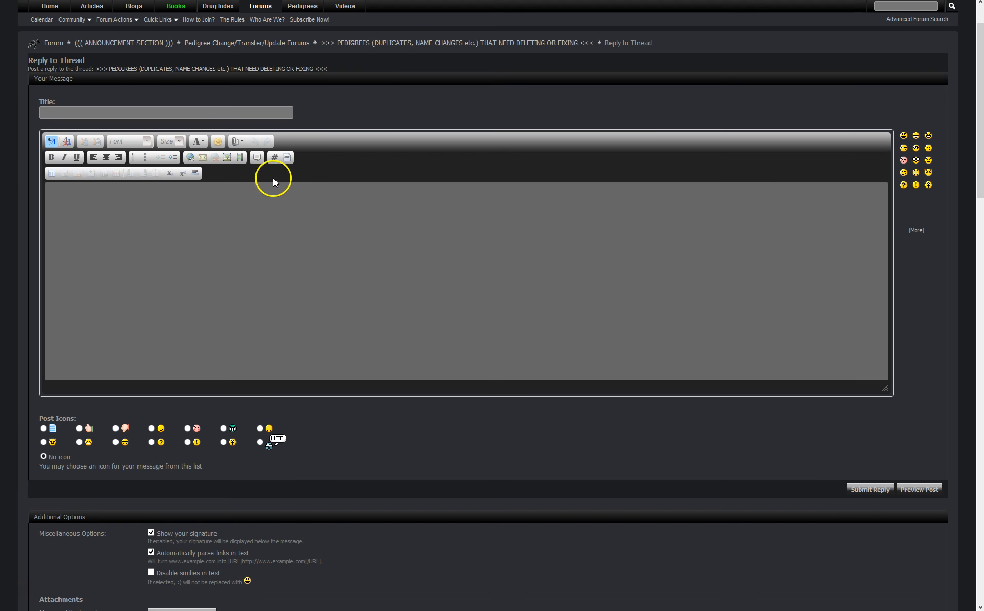
left_click(218, 143)
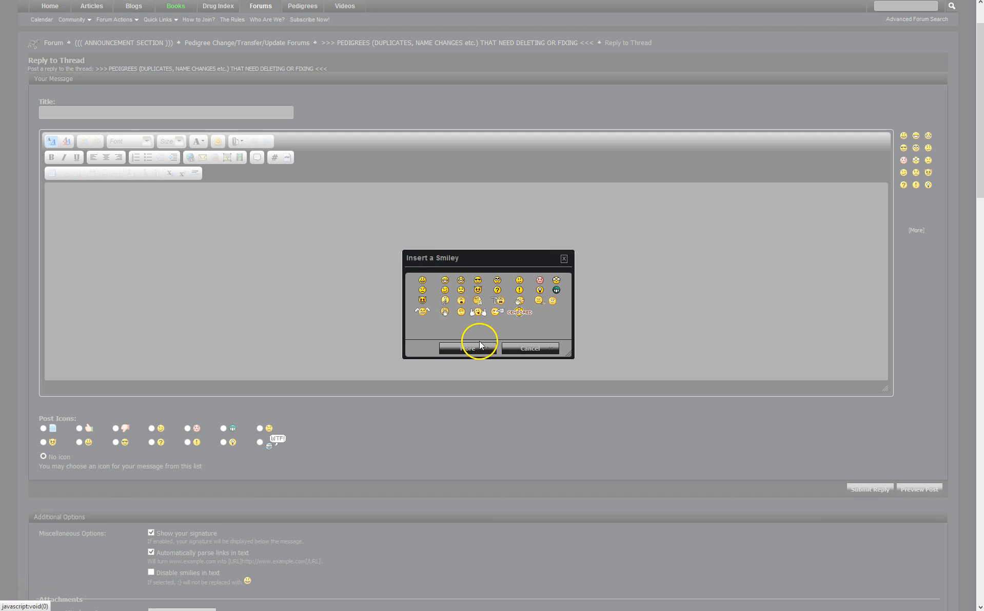
left_click(477, 345)
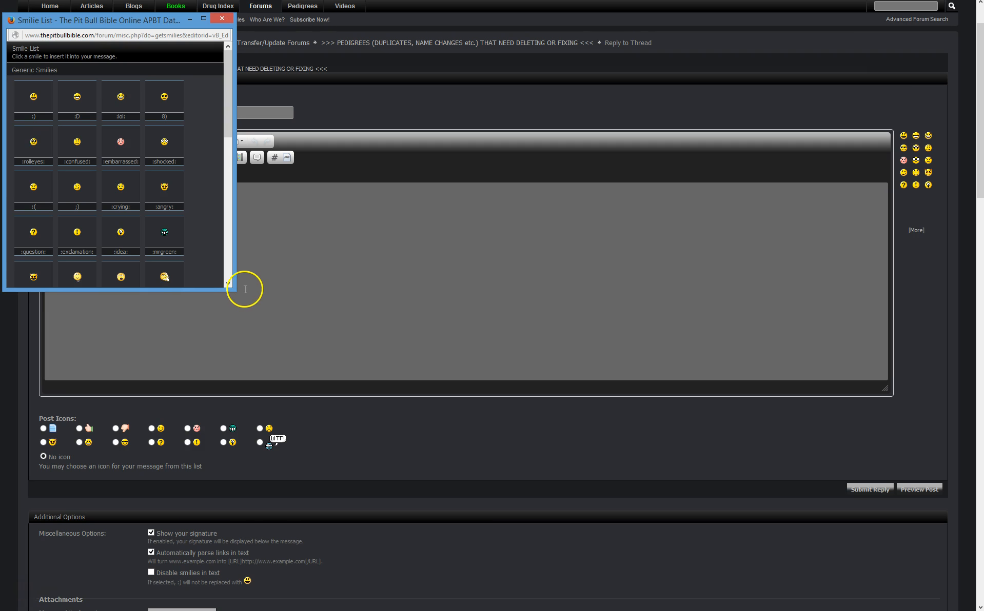
left_click_drag(233, 287, 523, 354)
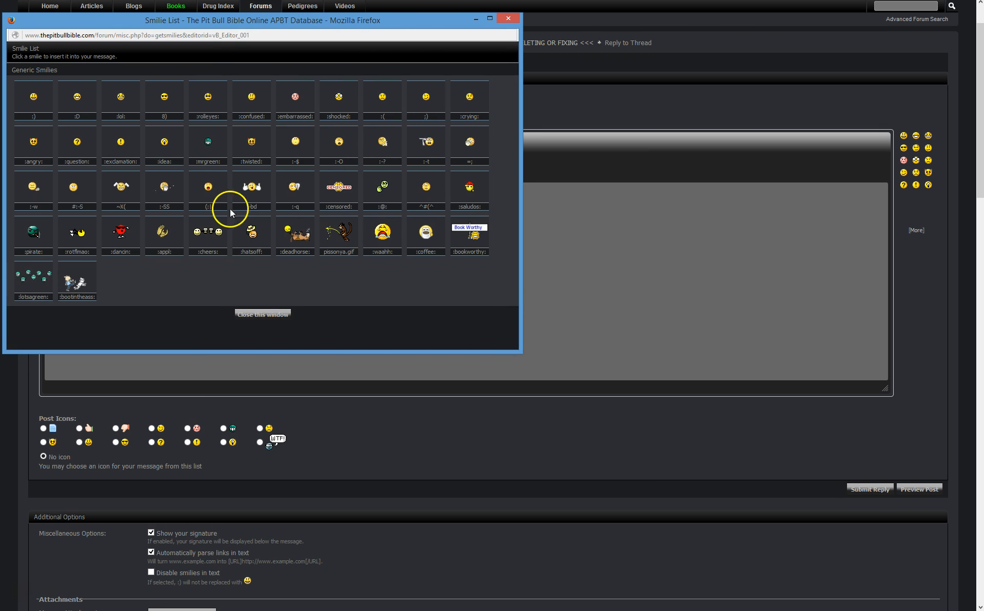
left_click(506, 23)
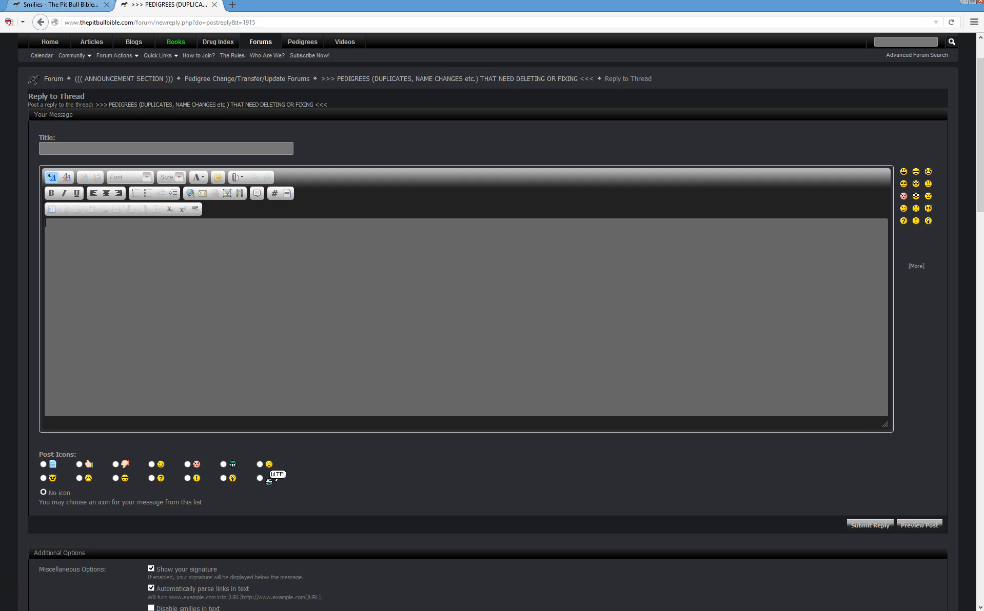
left_click(85, 12)
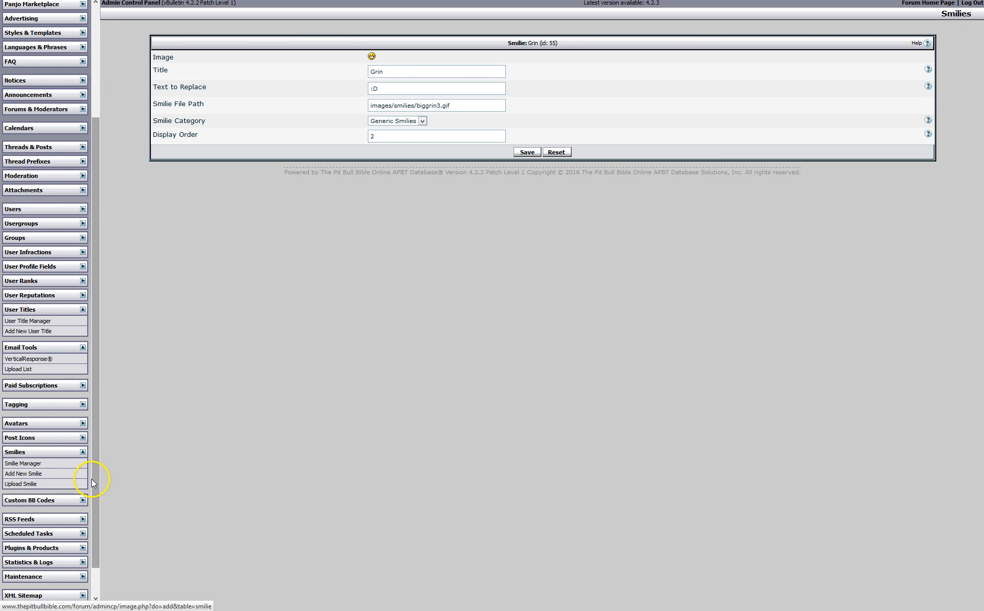
Expand Custom BB Codes, open BB Code Manager and bring up the empty Add New BB Code form
left_click(83, 500)
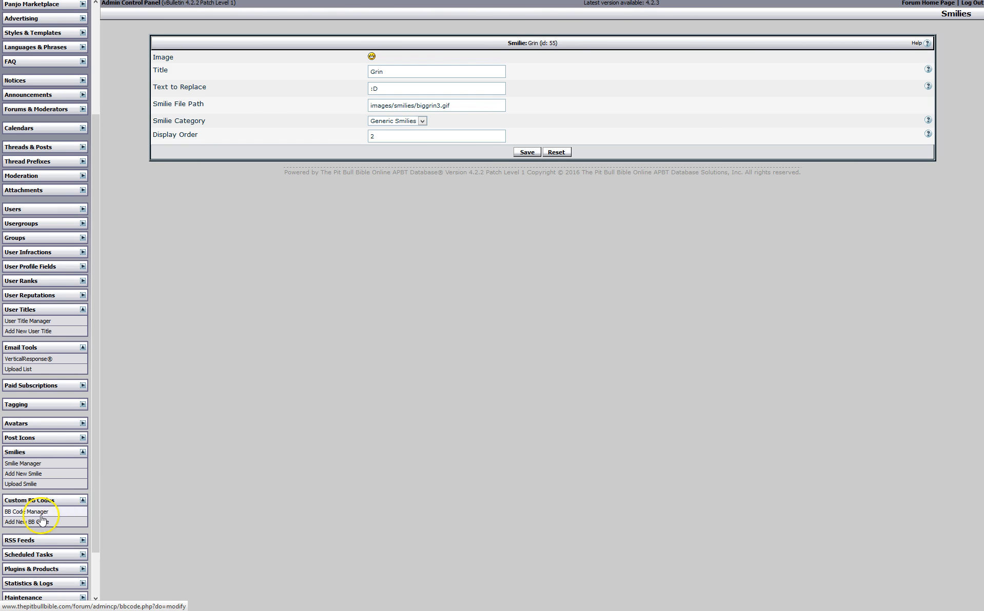
left_click(83, 452)
left_click(38, 493)
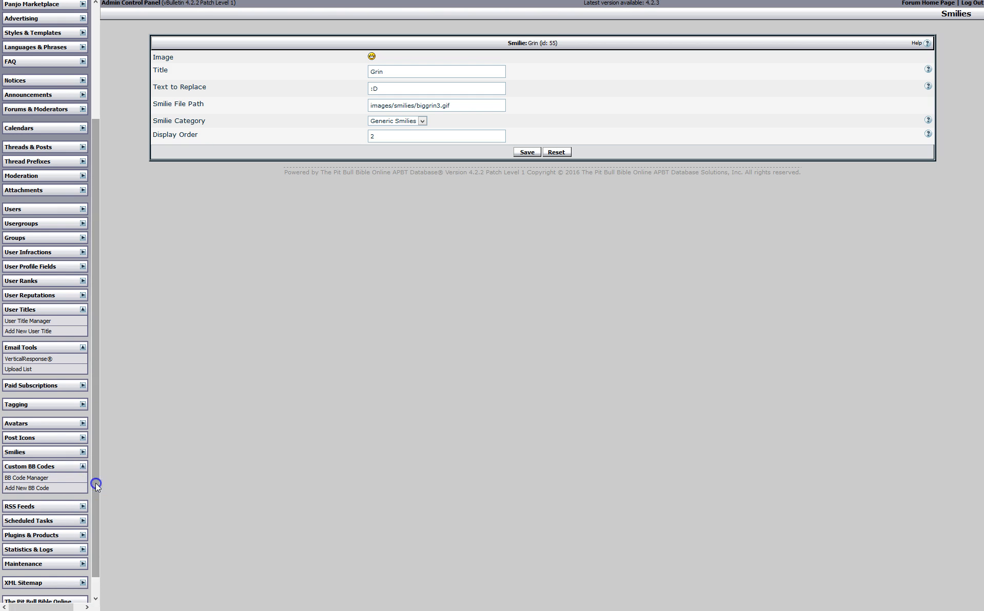
scroll(95, 484, "down", 1)
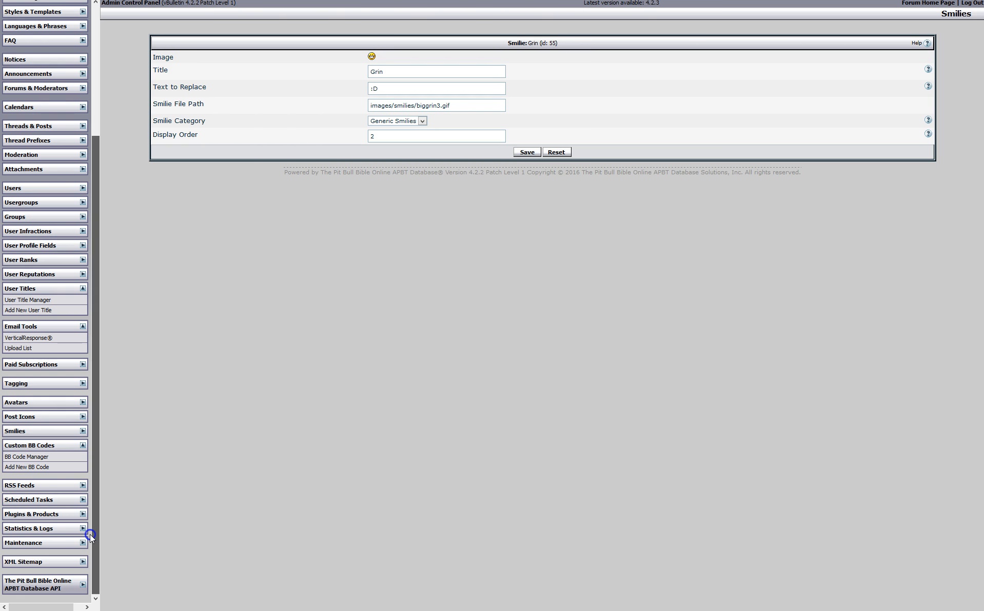
left_click(44, 462)
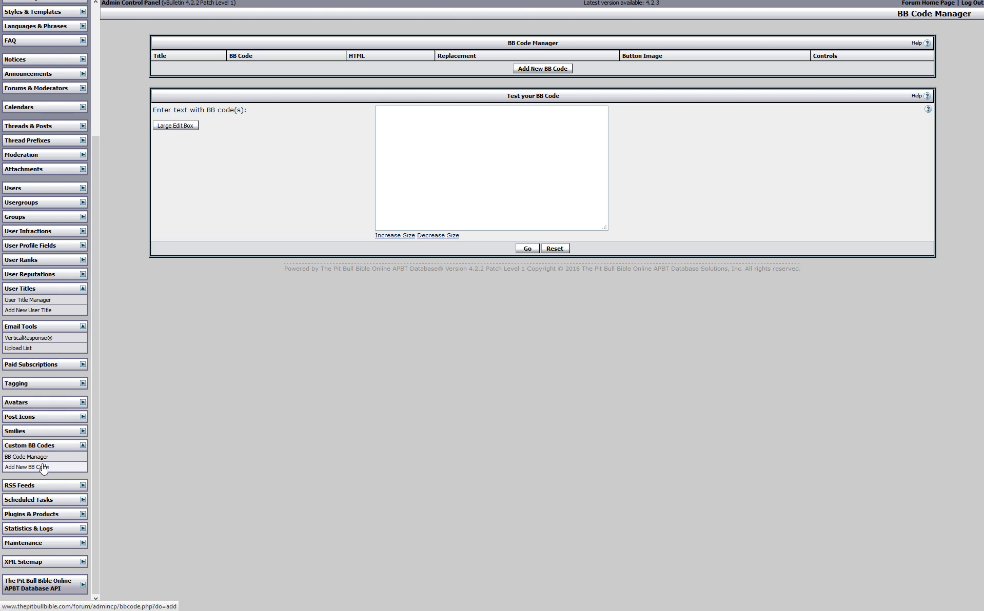
left_click(43, 466)
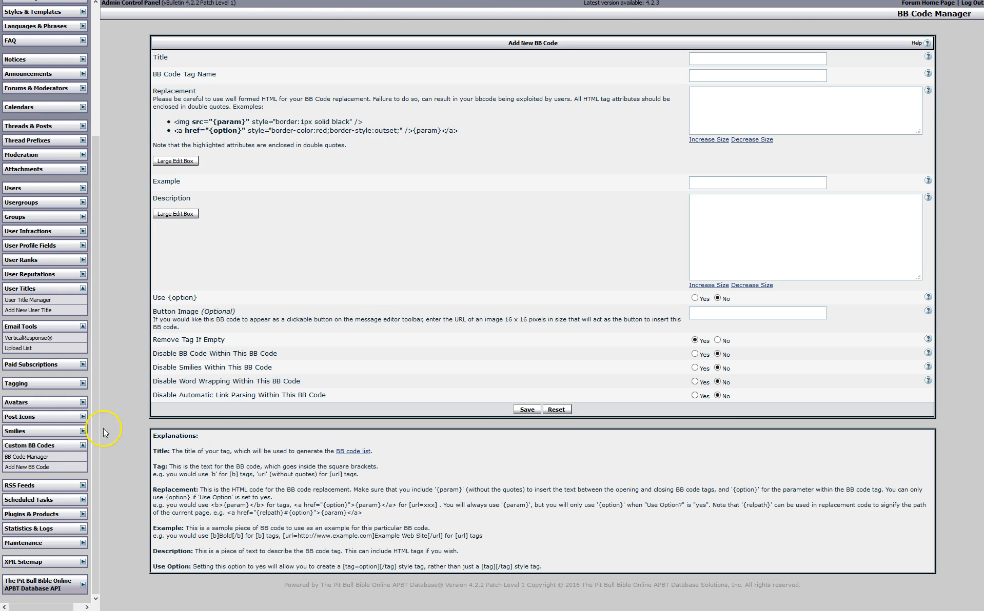
left_click(83, 445)
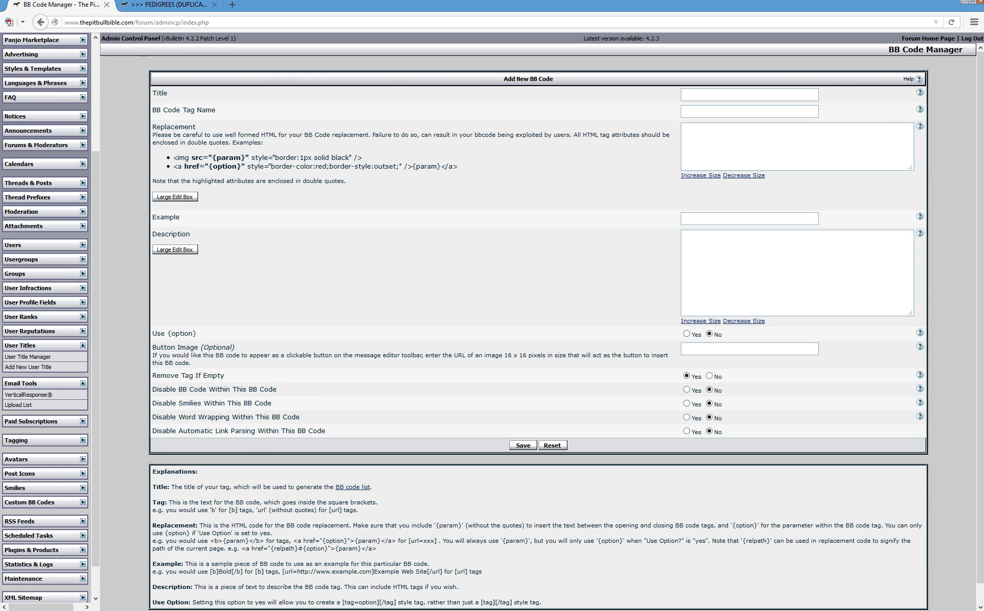
Insert italic, left-align and numbered-list tags into the reply, cancelling the list-item prompt
left_click(167, 4)
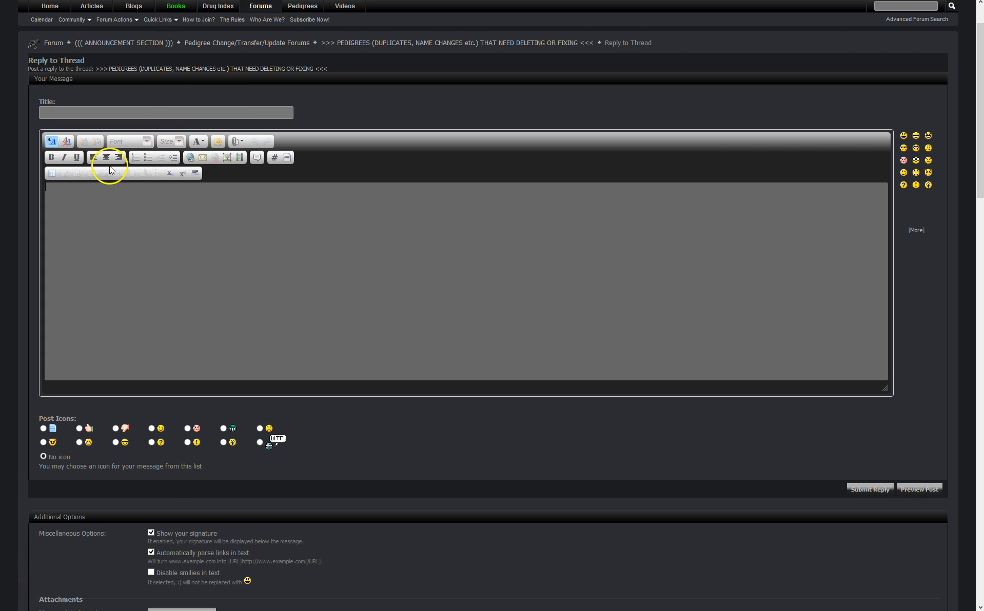
left_click(64, 158)
left_click(94, 162)
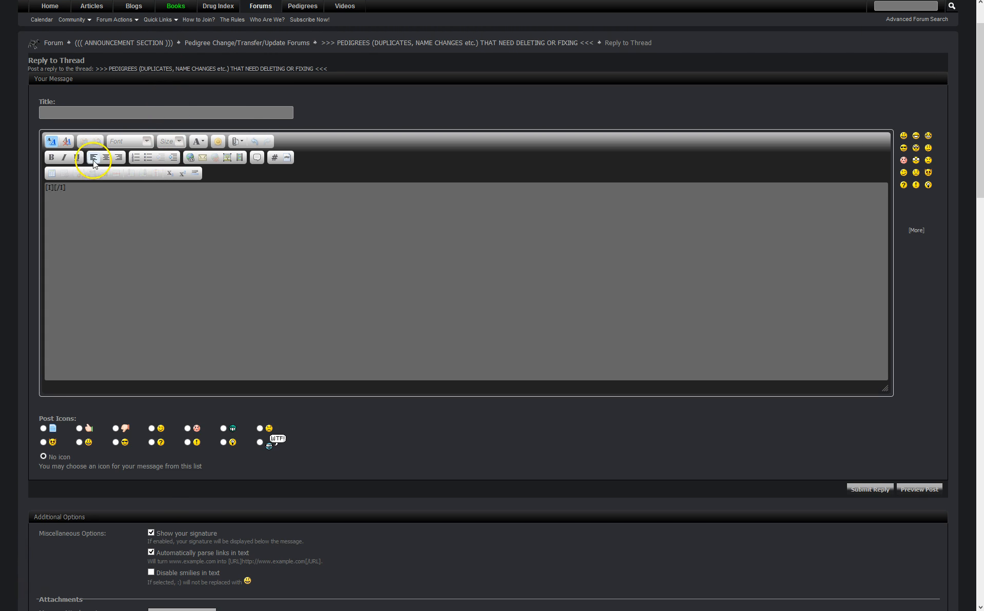
left_click(136, 157)
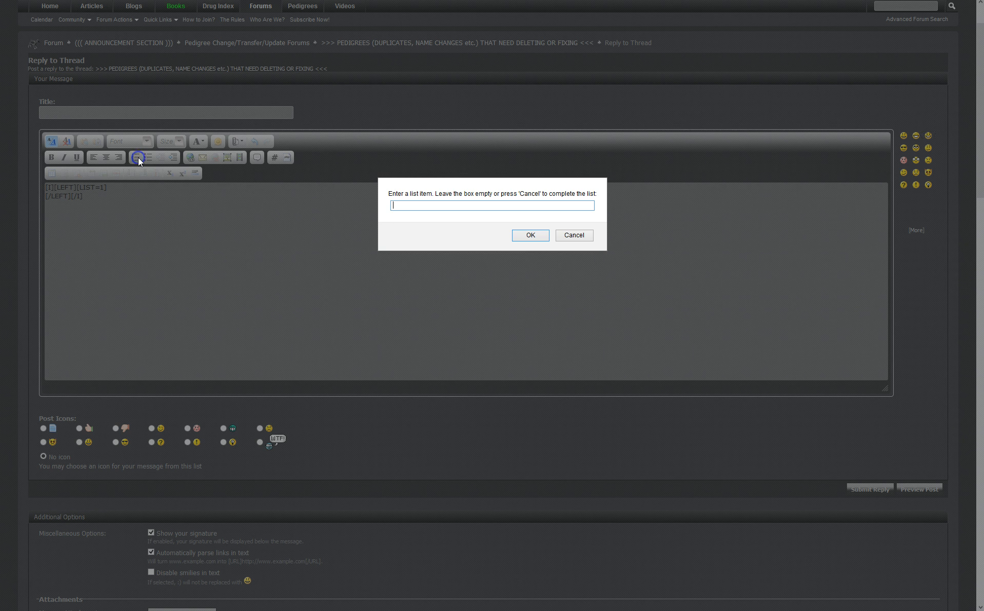
left_click(574, 235)
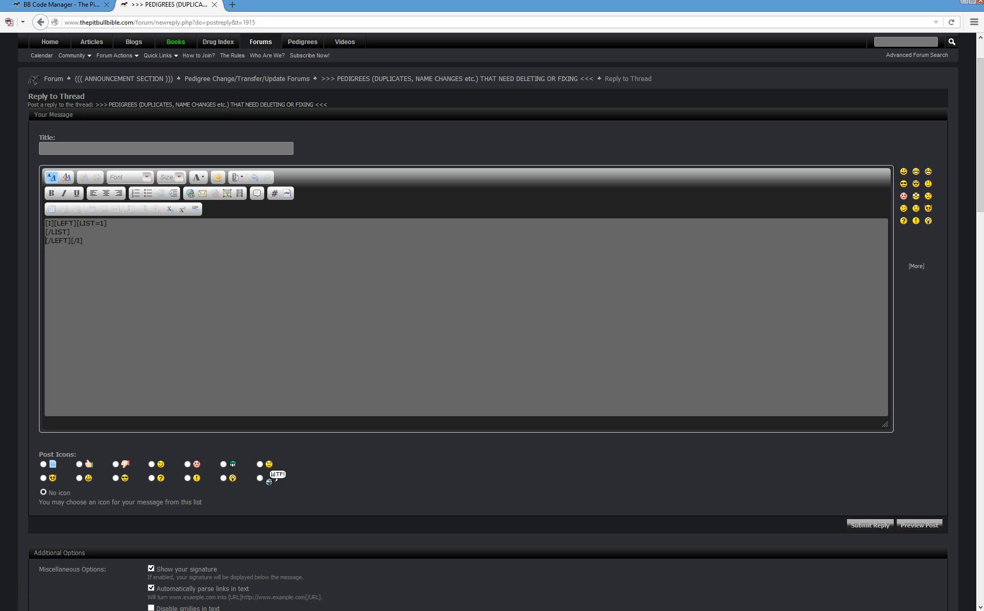
left_click(93, 5)
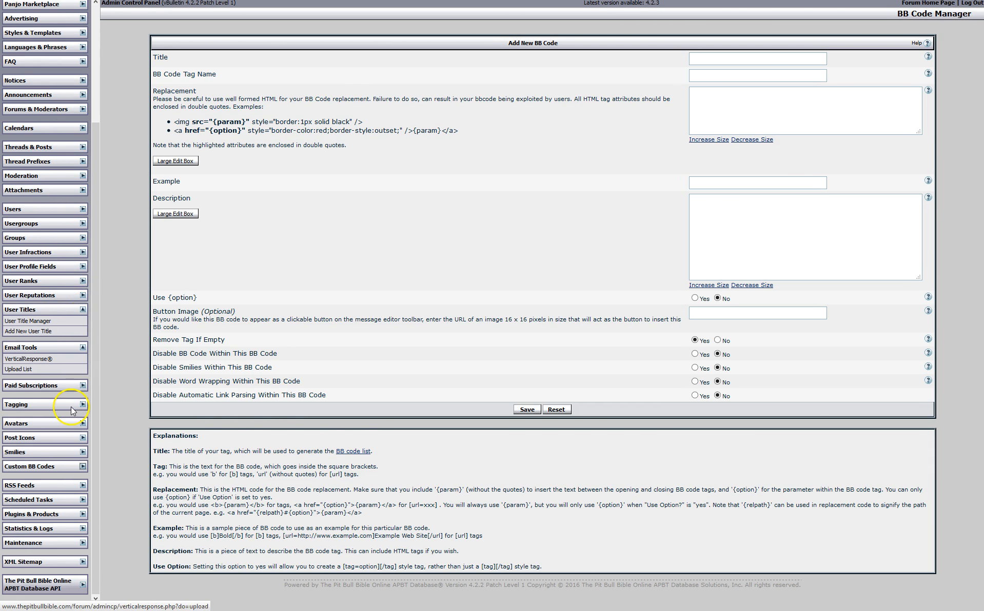
Expand Plugins & Products, glance at Manage Products, and open the Plugin Manager list
left_click(85, 348)
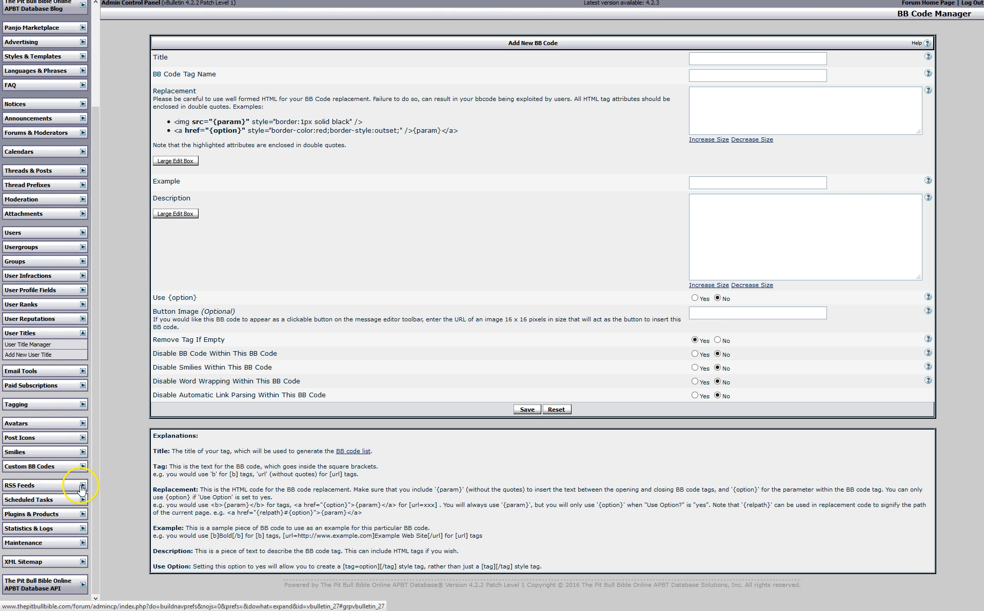
left_click(81, 514)
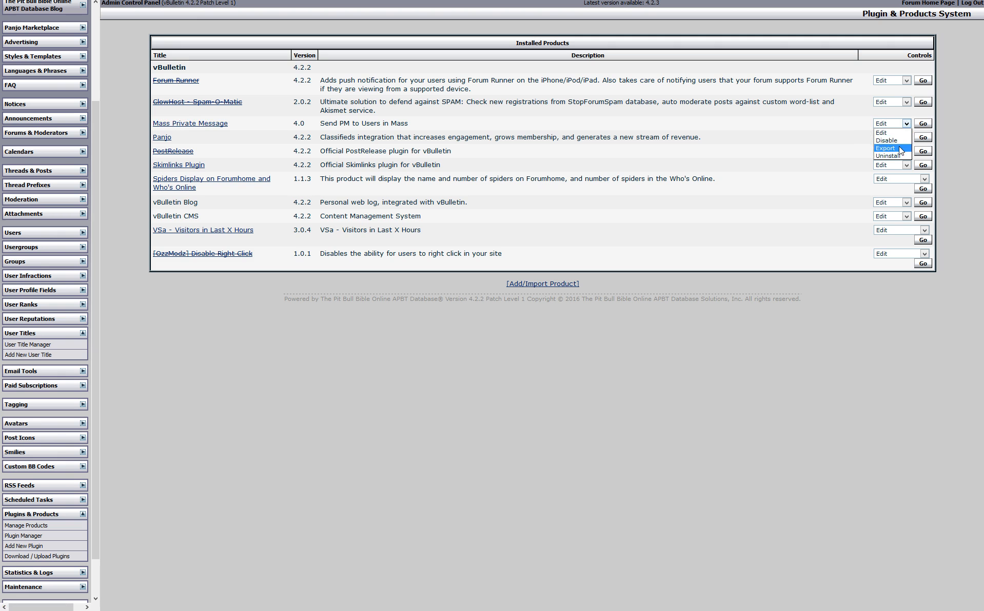
left_click(745, 114)
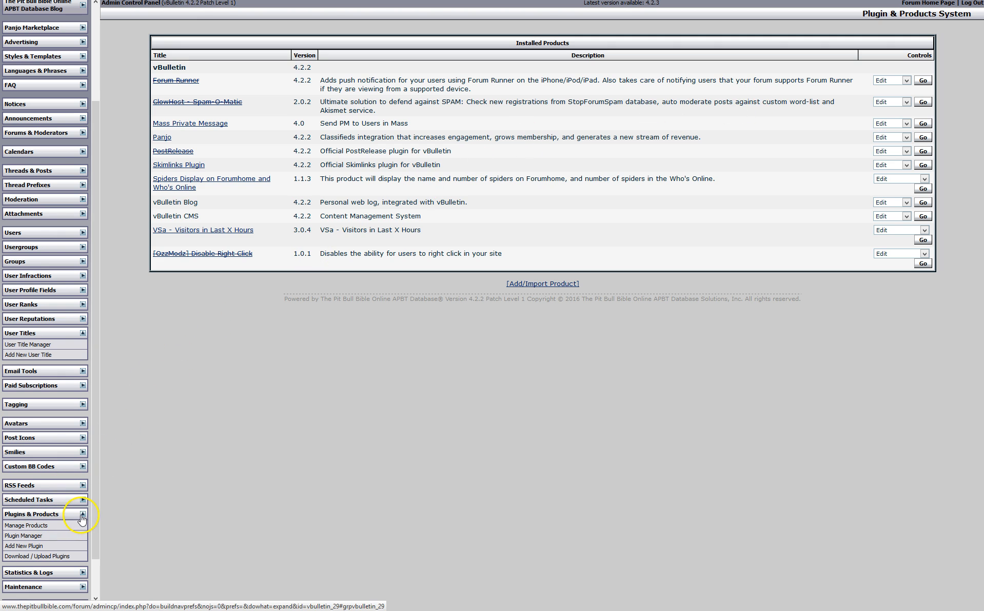
left_click(40, 537)
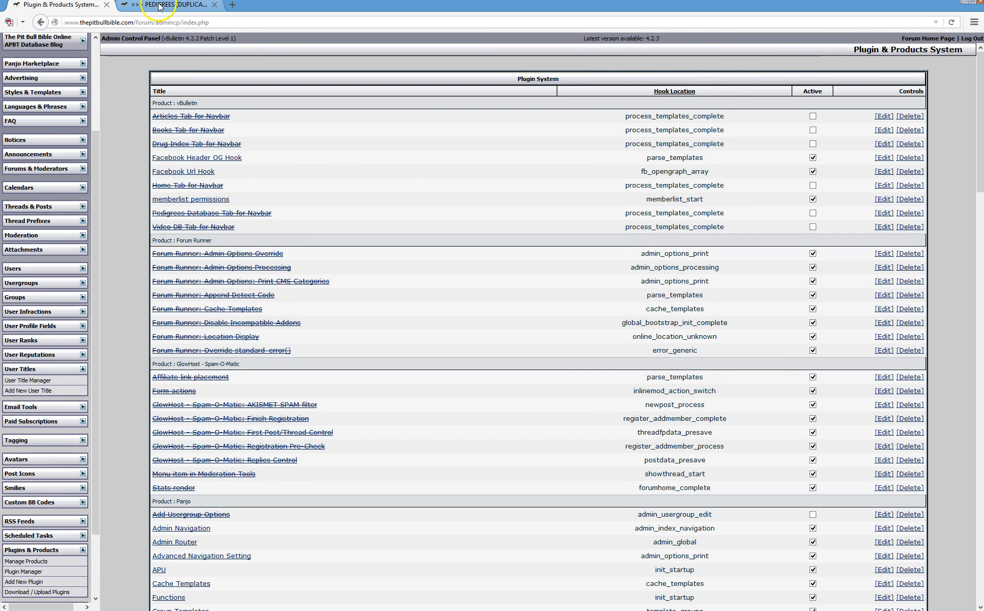
left_click(159, 5)
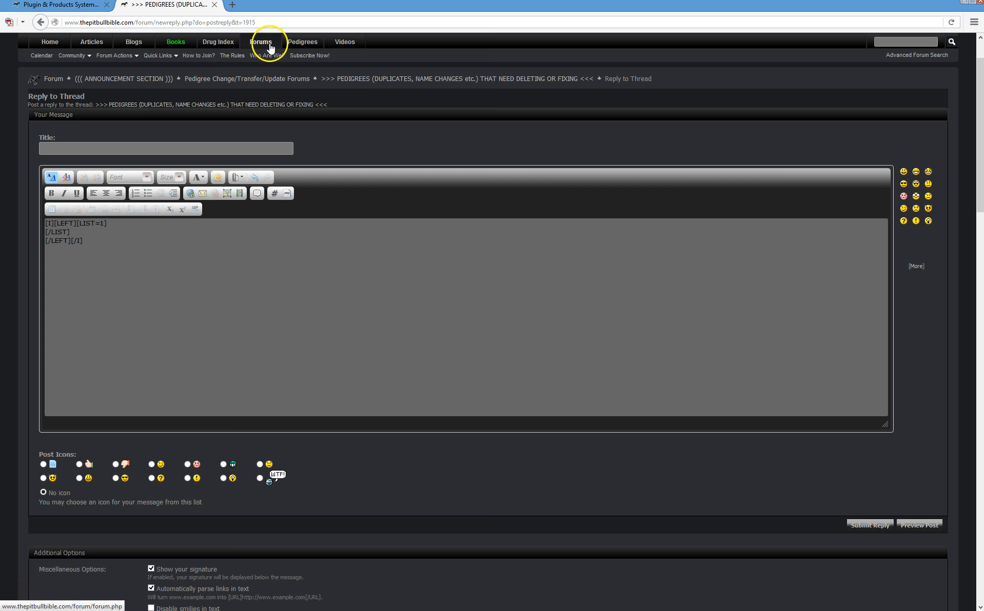
In full screen, load the forum's memberlist page via the address bar, then return to the admin tab
left_click(91, 56)
key("F11")
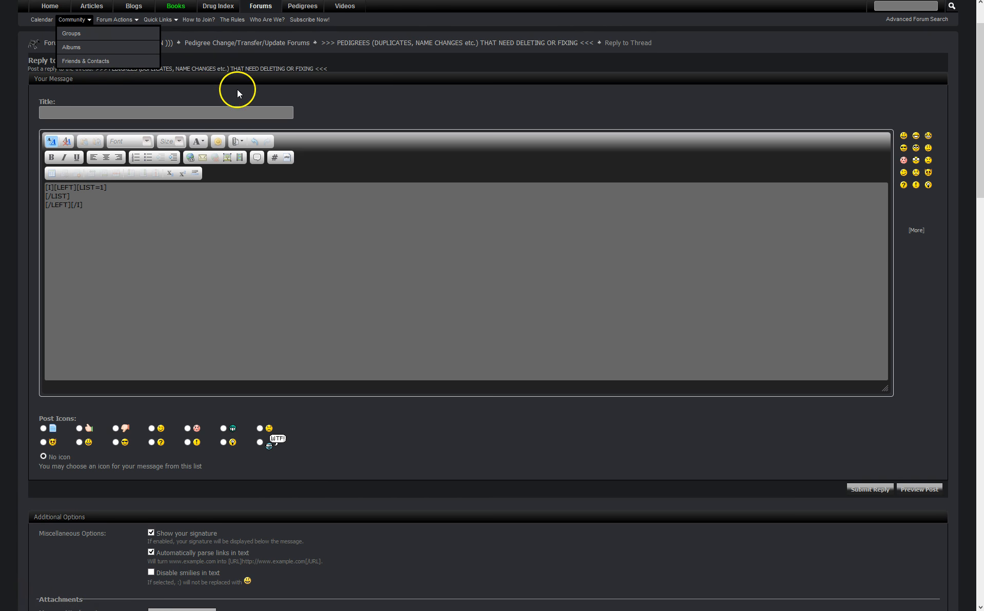
mouse_move(114, 1)
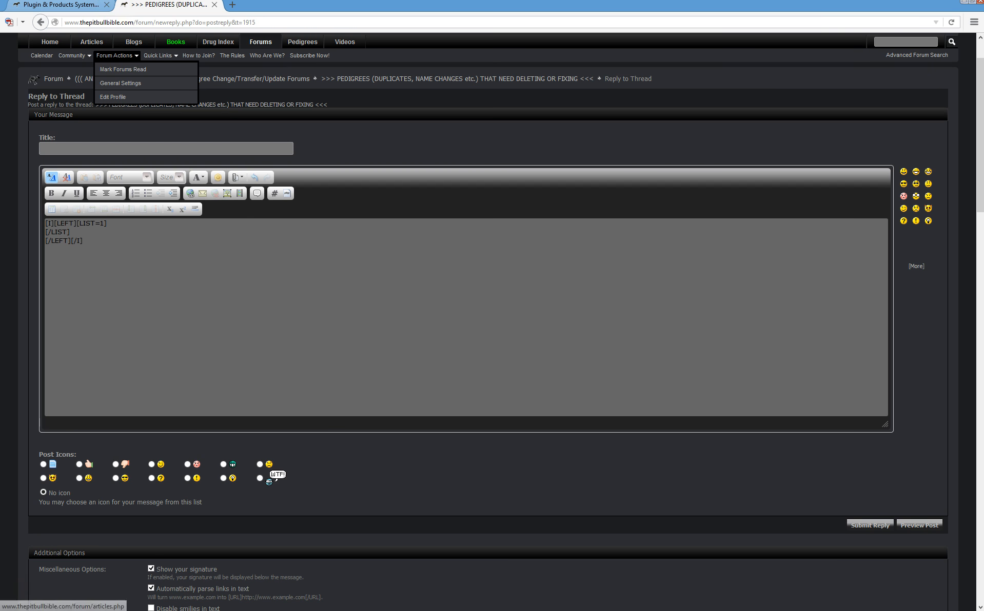
left_click_drag(155, 23, 270, 23)
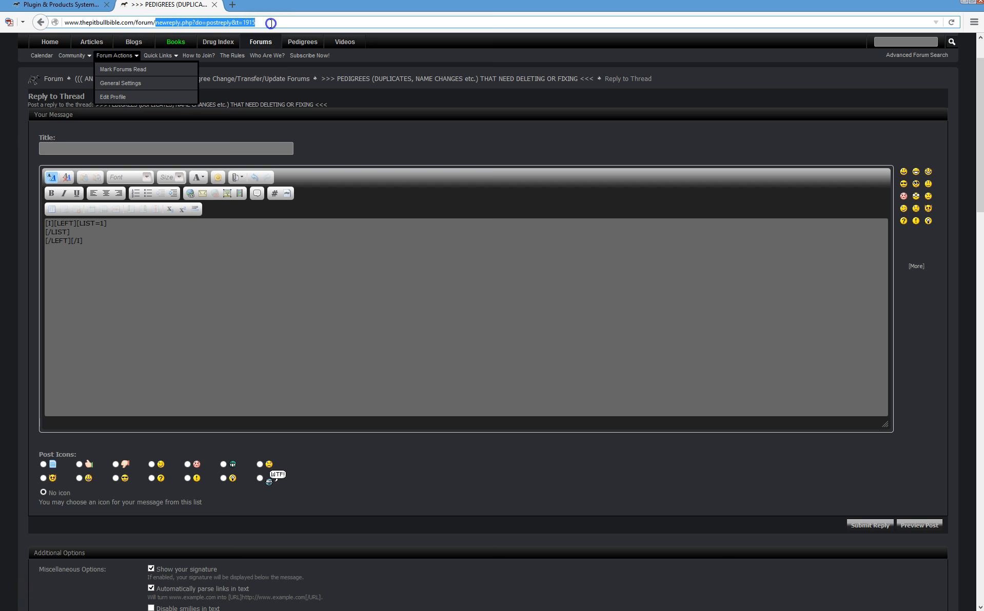
type("m")
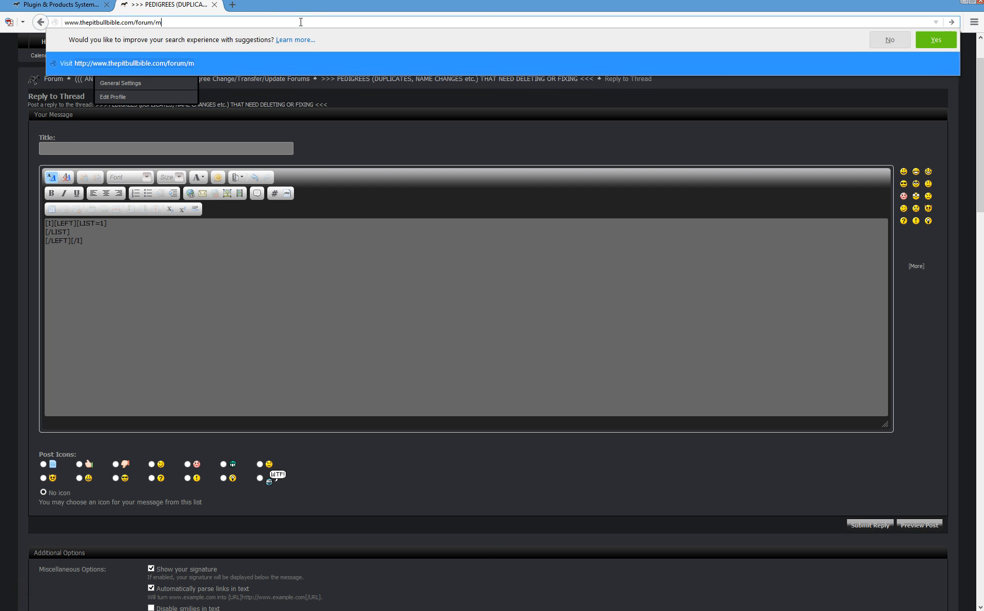
type("emberlis")
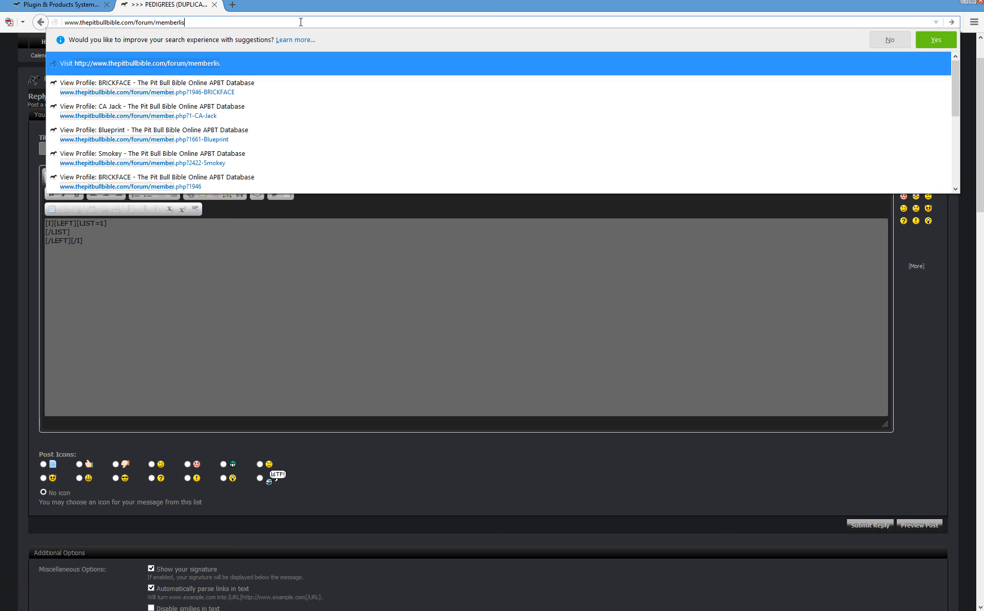
type("t.ph")
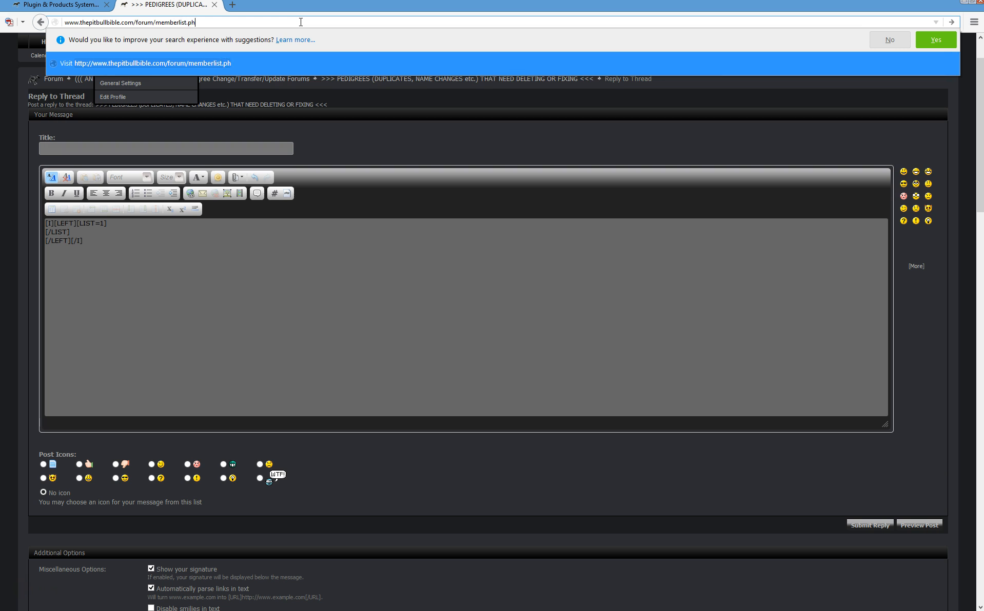
key("Return")
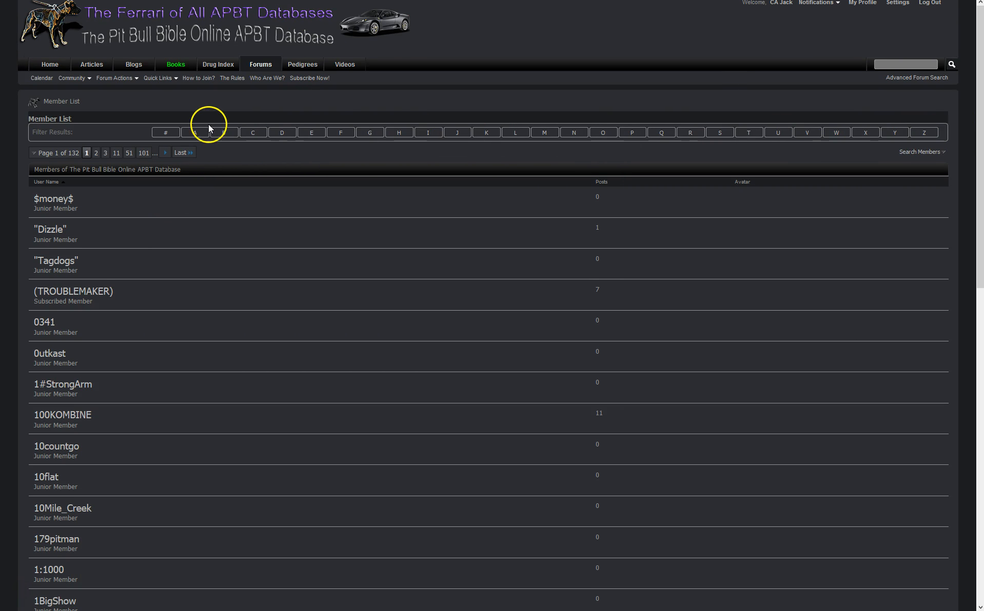
mouse_move(185, 0)
left_click(81, 8)
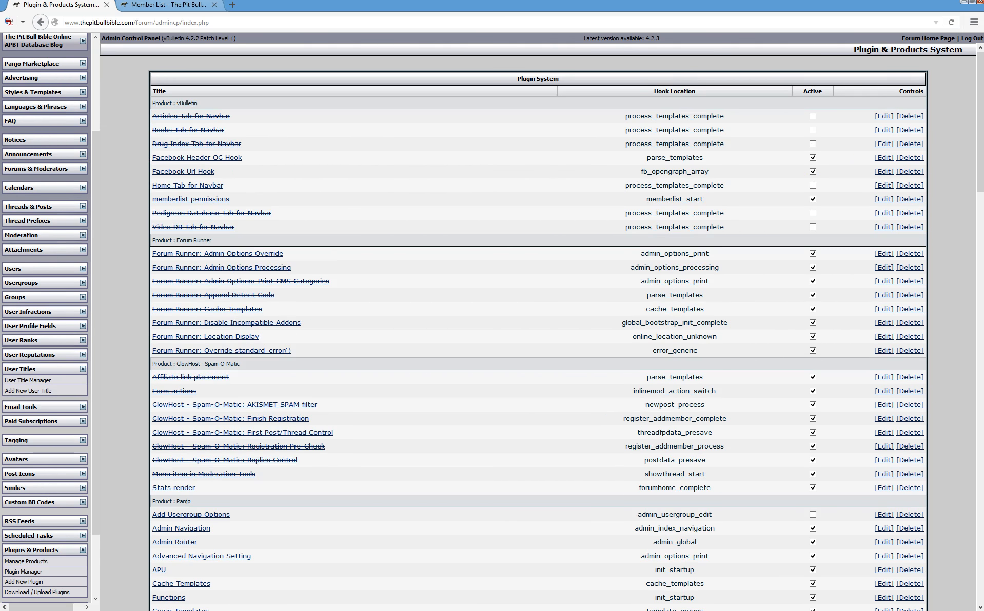
Expand the Statistics & Logs and Maintenance sections and open General Update Tools
left_click(140, 5)
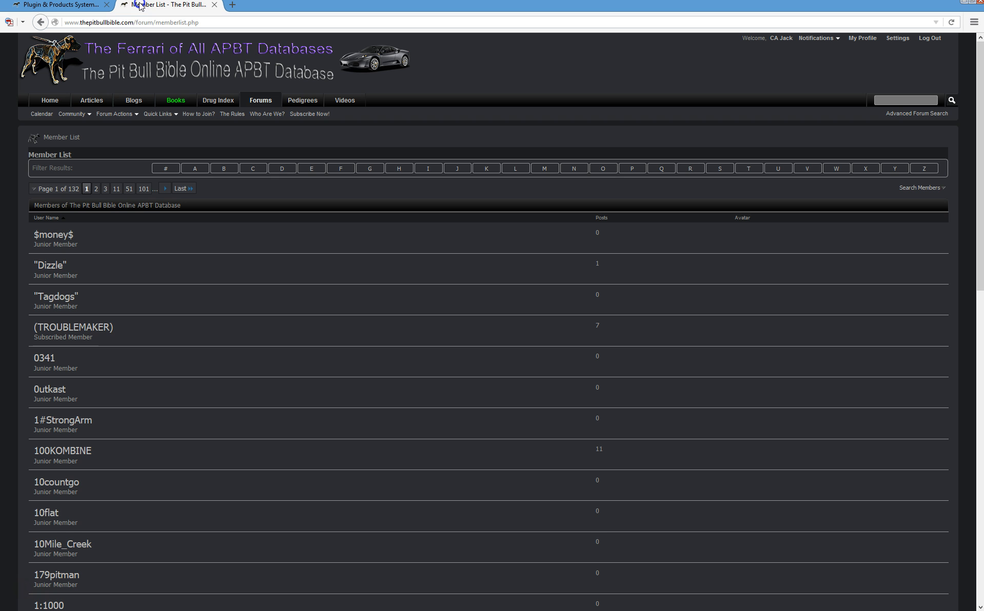
left_click(66, 4)
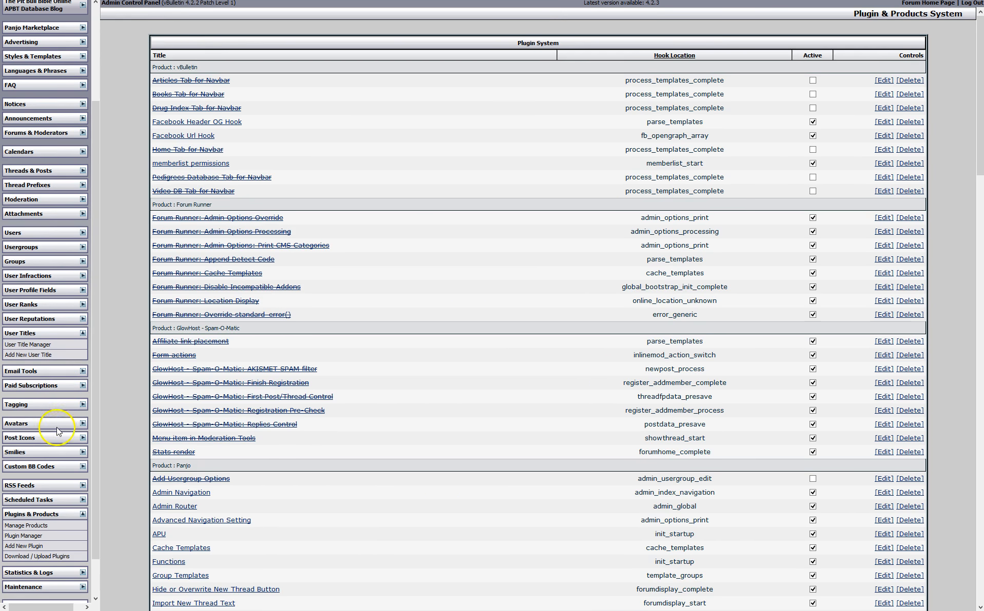
scroll(54, 536, "down", 2)
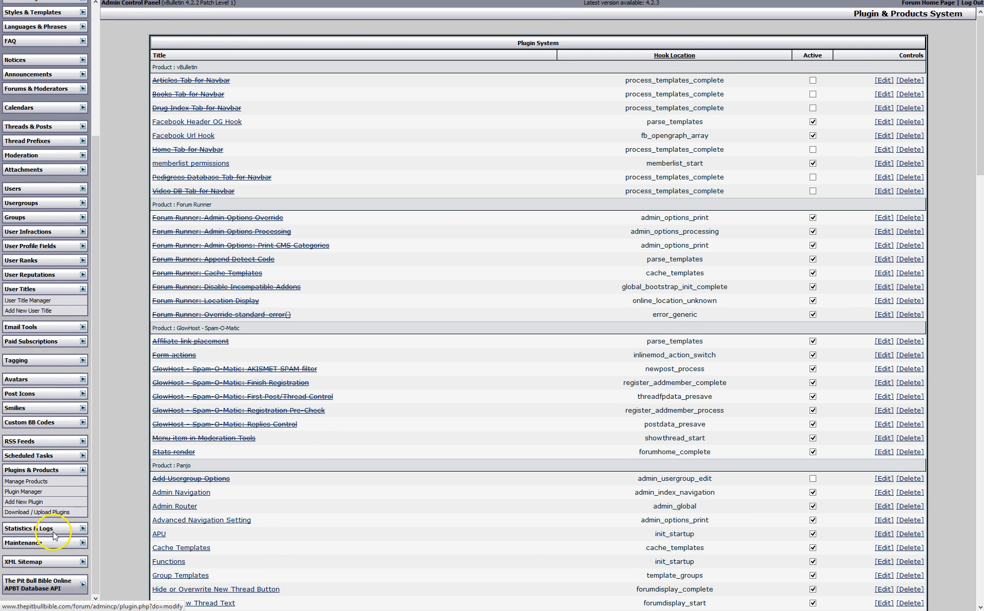
left_click(83, 529)
scroll(85, 534, "down", 3)
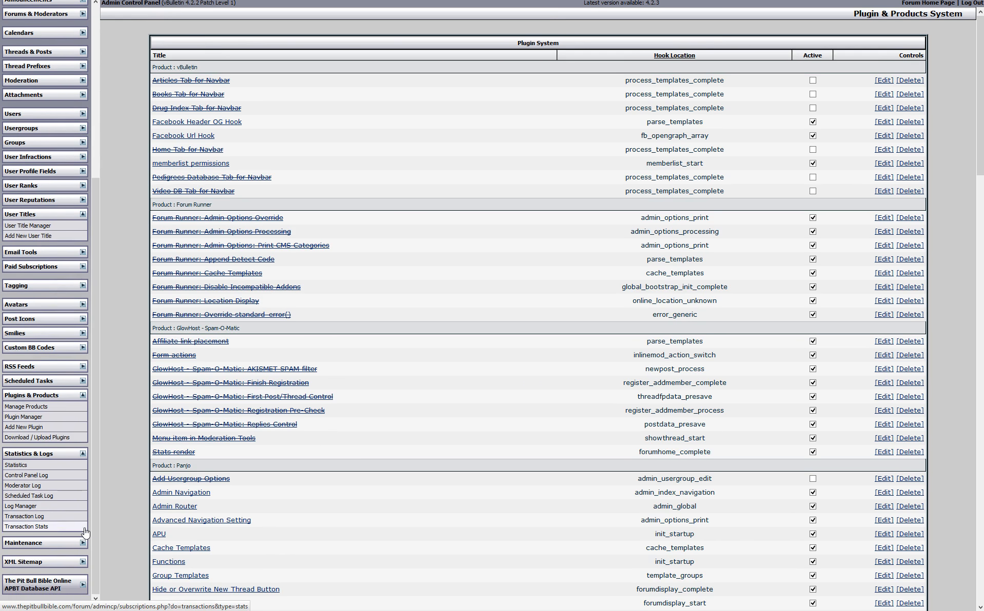
left_click(83, 542)
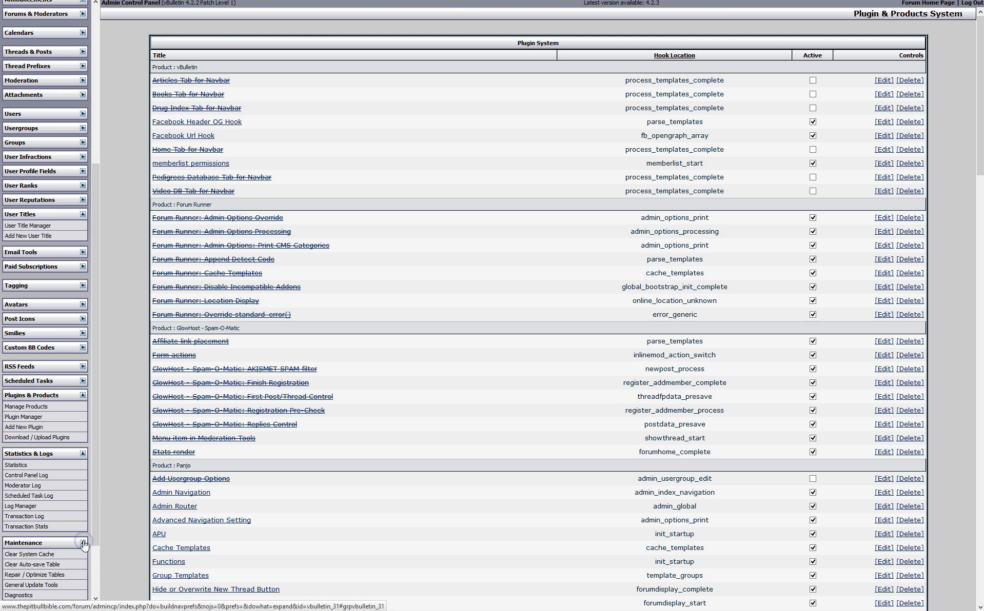
scroll(87, 542, "down", 3)
left_click(53, 487)
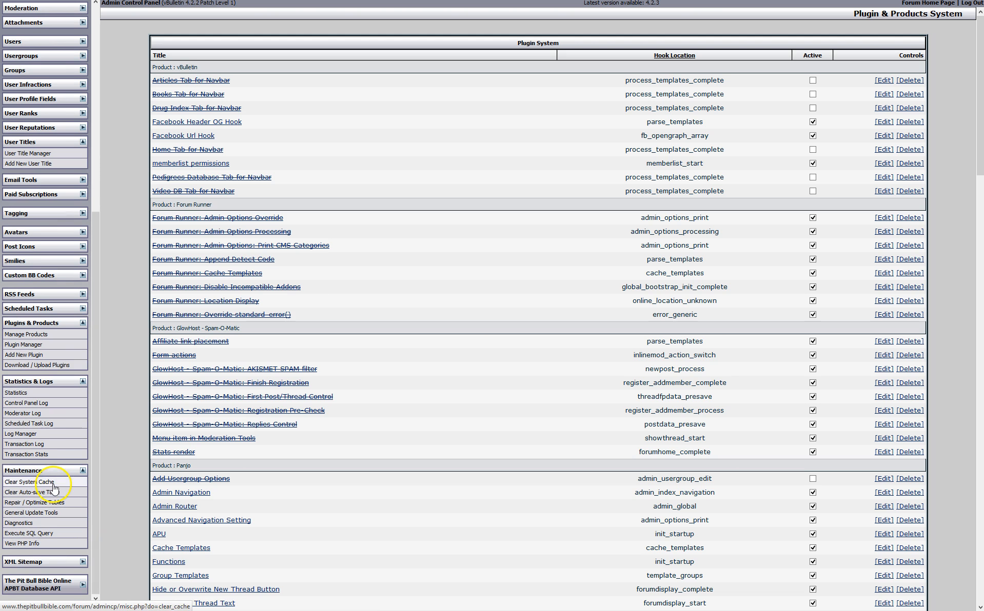
left_click(67, 502)
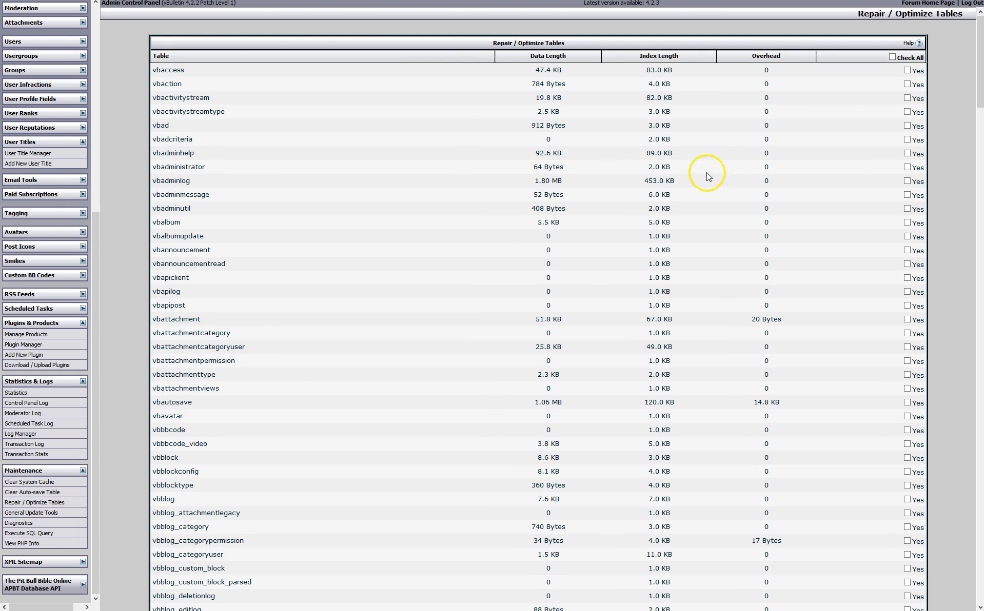
scroll(124, 442, "down", 3)
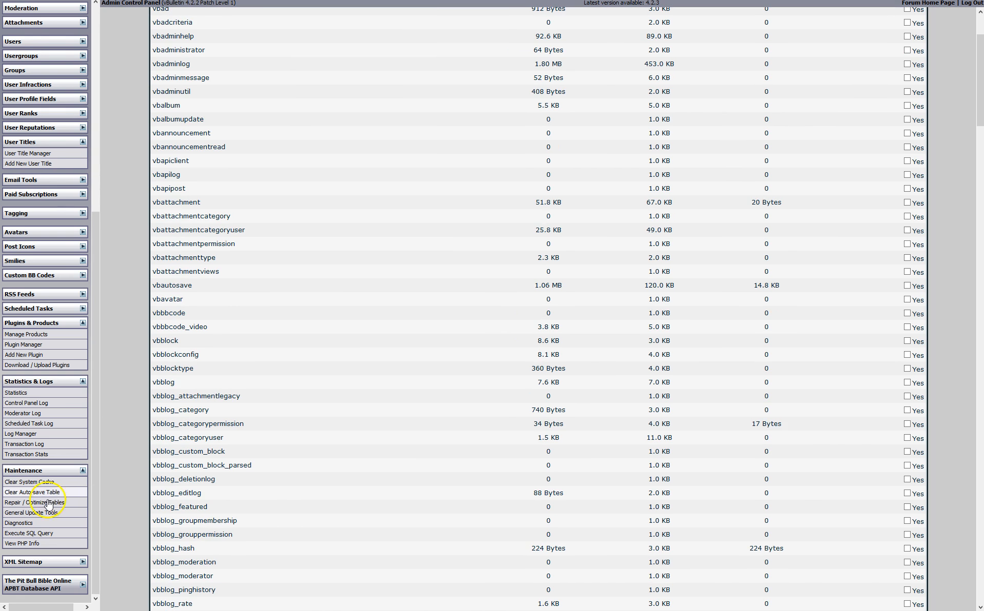
left_click(40, 513)
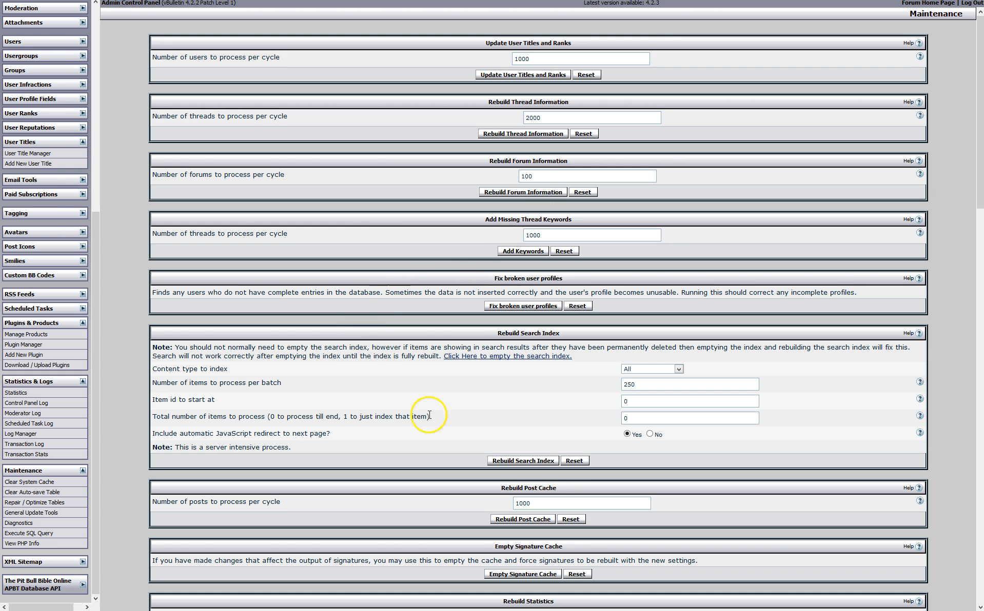
Look over the rebuild forms on the General Update Tools page
scroll(358, 437, "down", 3)
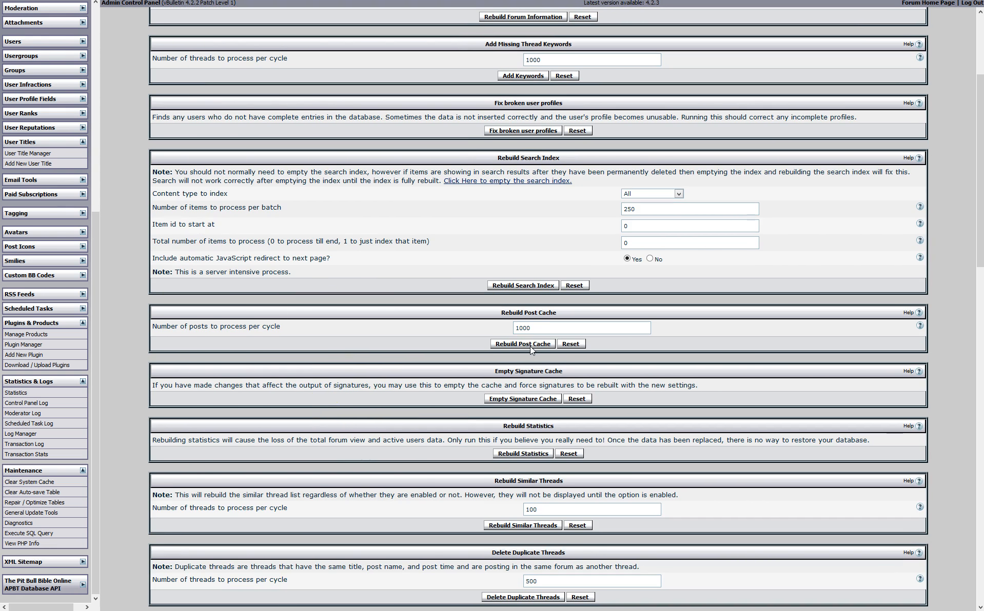
left_click(528, 346)
scroll(518, 547, "down", 2)
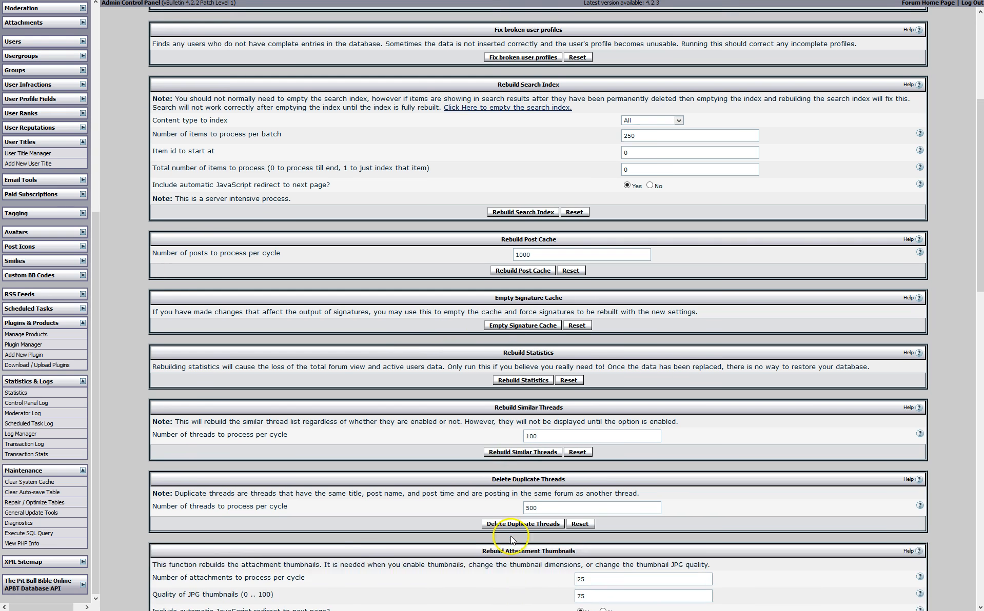
scroll(517, 544, "down", 3)
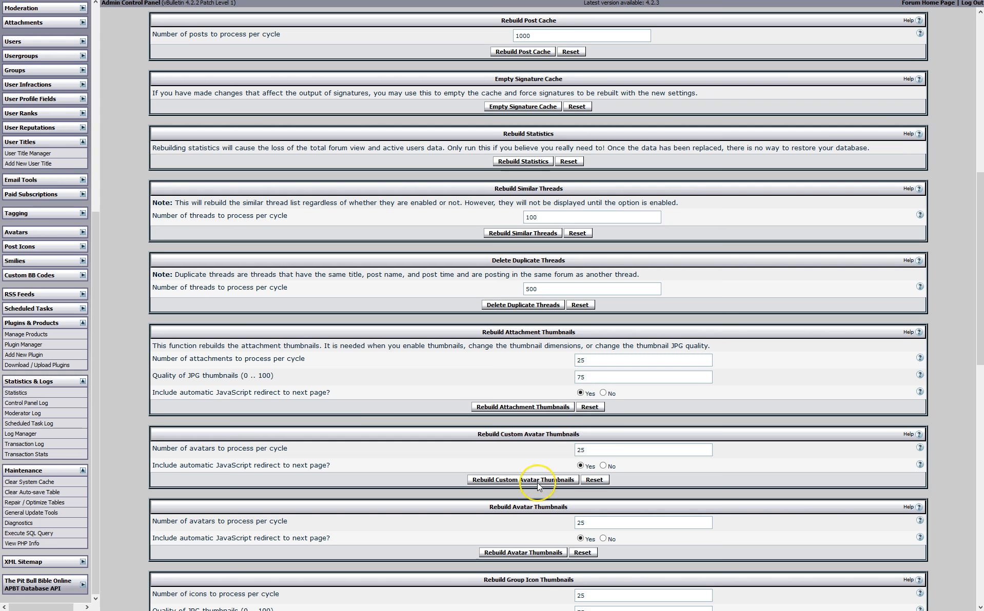
scroll(540, 477, "down", 2)
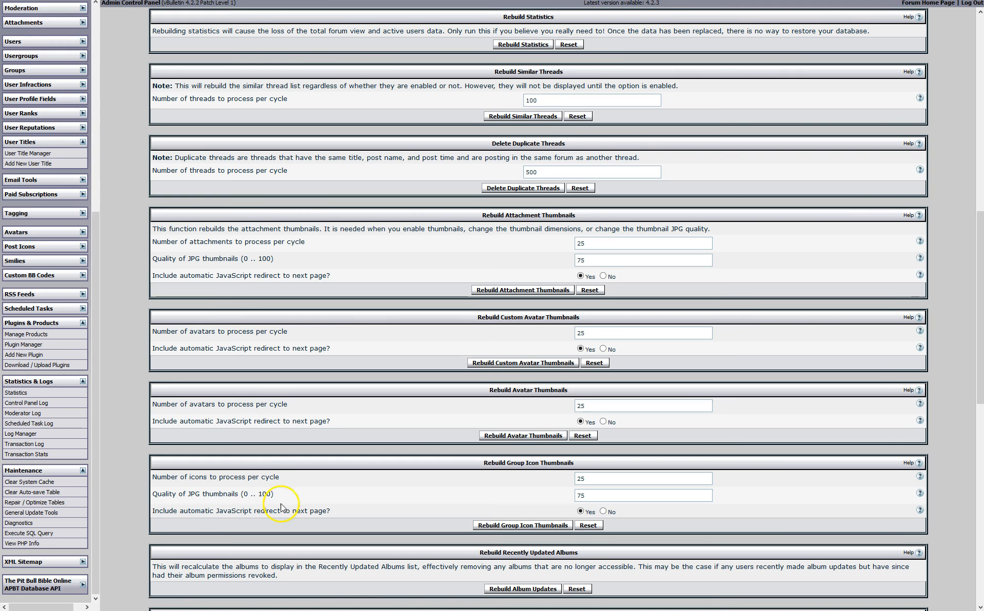
scroll(229, 498, "down", 3)
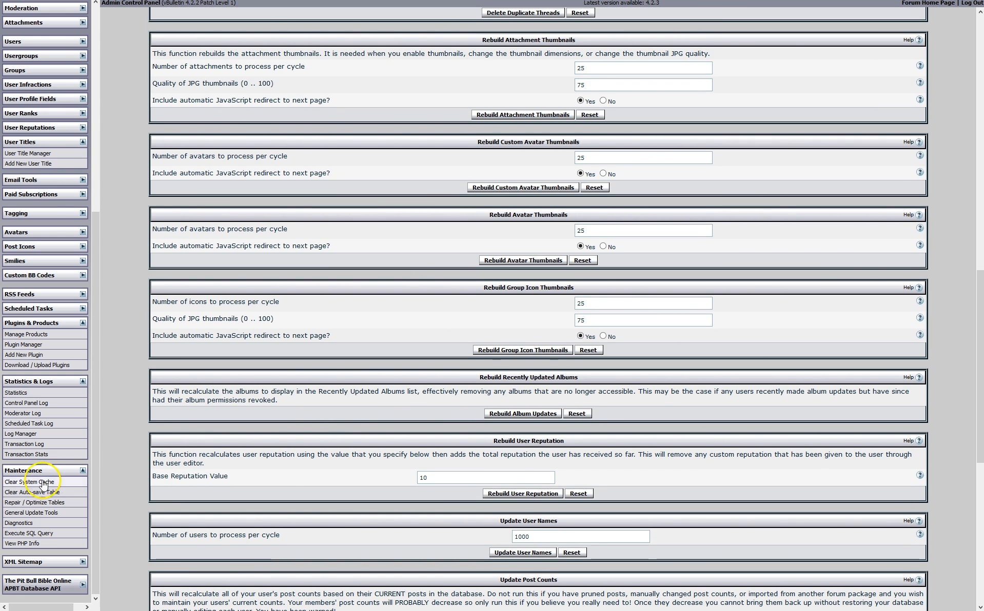
Collapse Maintenance, expand the APBT Database API group, and open its API Key page
left_click(84, 471)
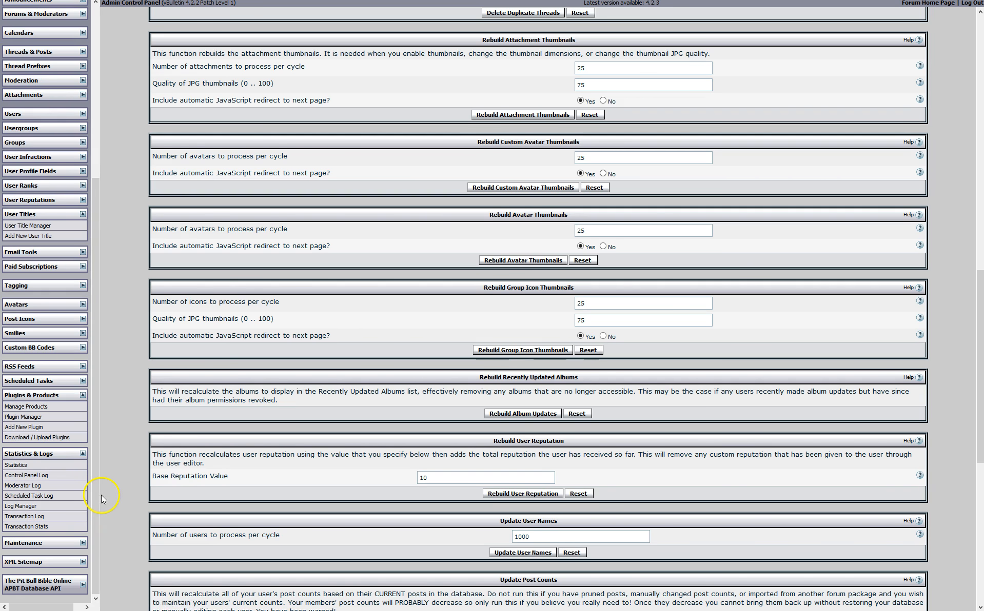
scroll(95, 554, "down", 2)
left_click(83, 585)
scroll(77, 579, "down", 1)
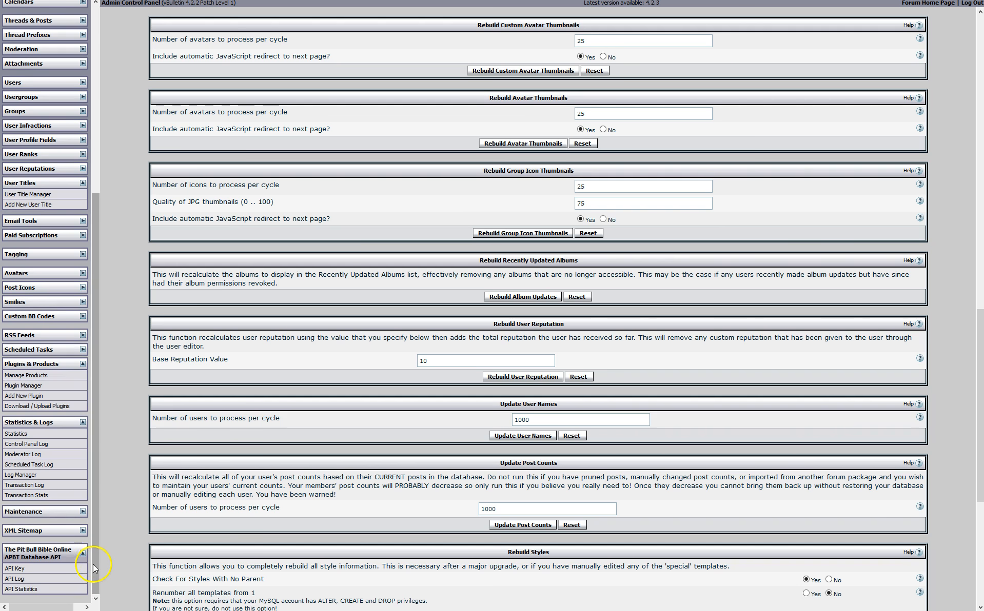
left_click(54, 569)
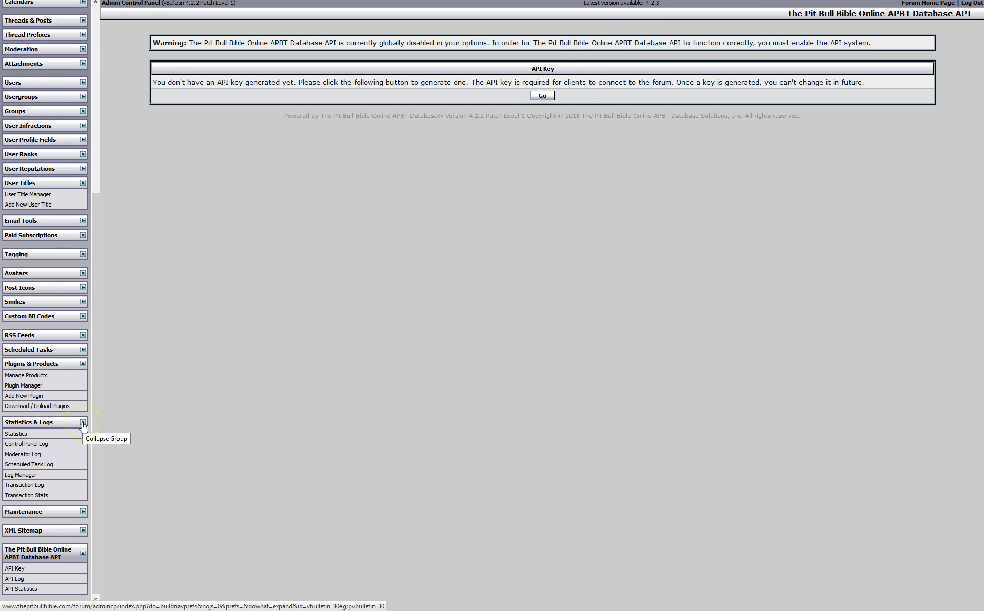
Collapse the APBT Database API group and exit full-screen with F11
left_click(83, 554)
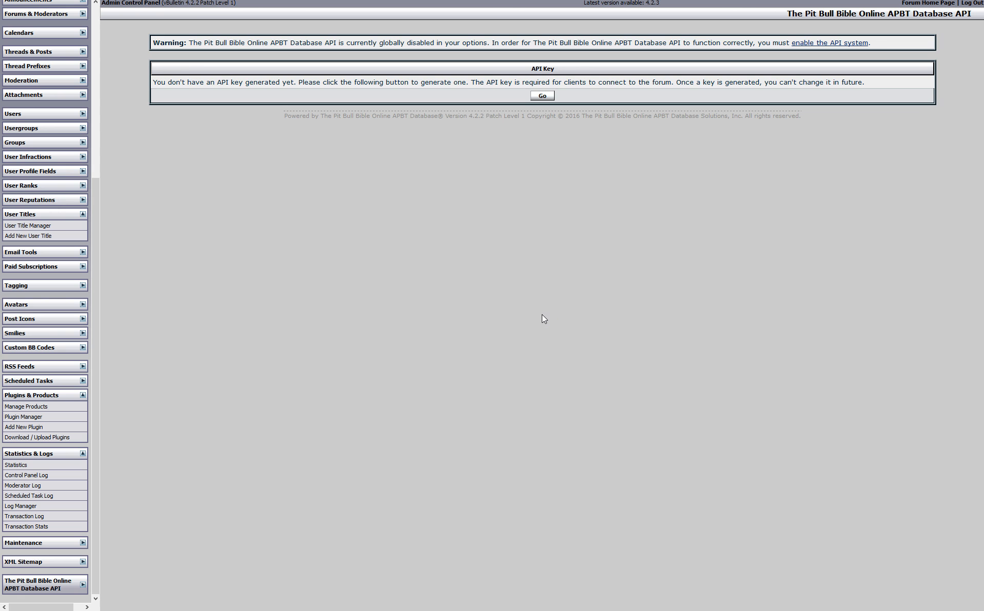
key("F11")
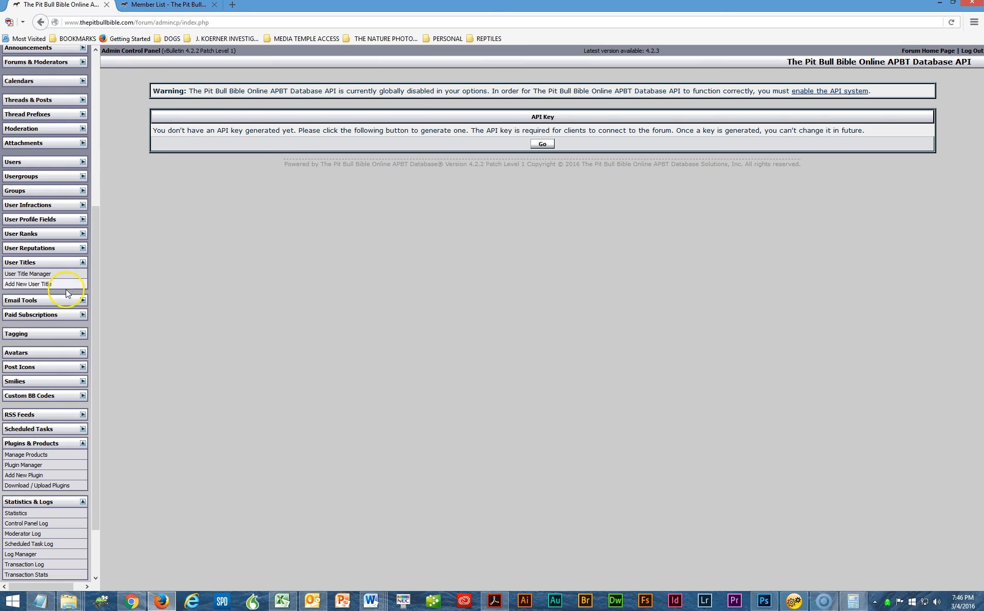
Collapse the User Titles, Plugins & Products and Statistics & Logs sidebar groups
left_click(83, 262)
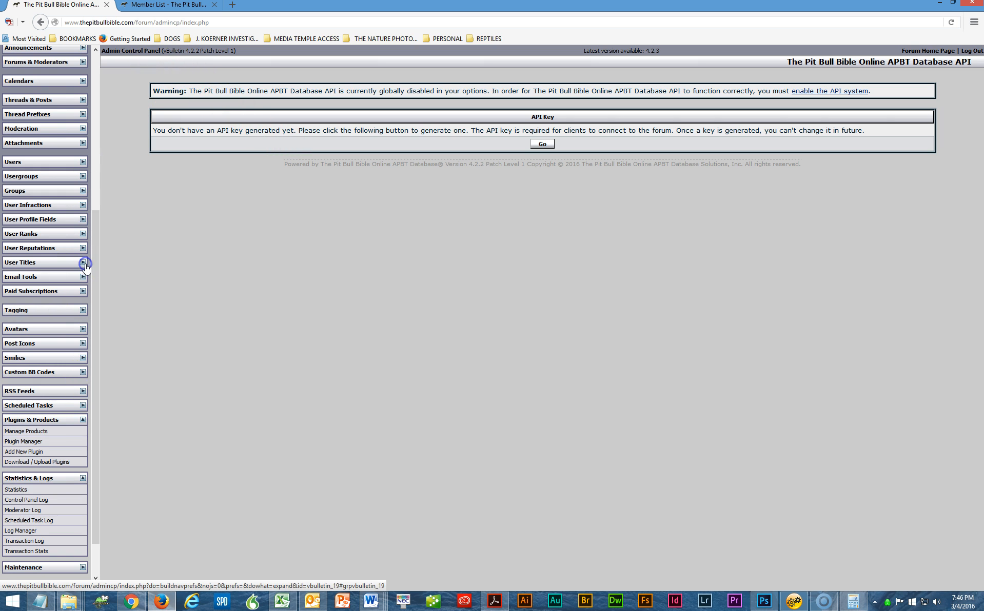
left_click(83, 421)
left_click(83, 434)
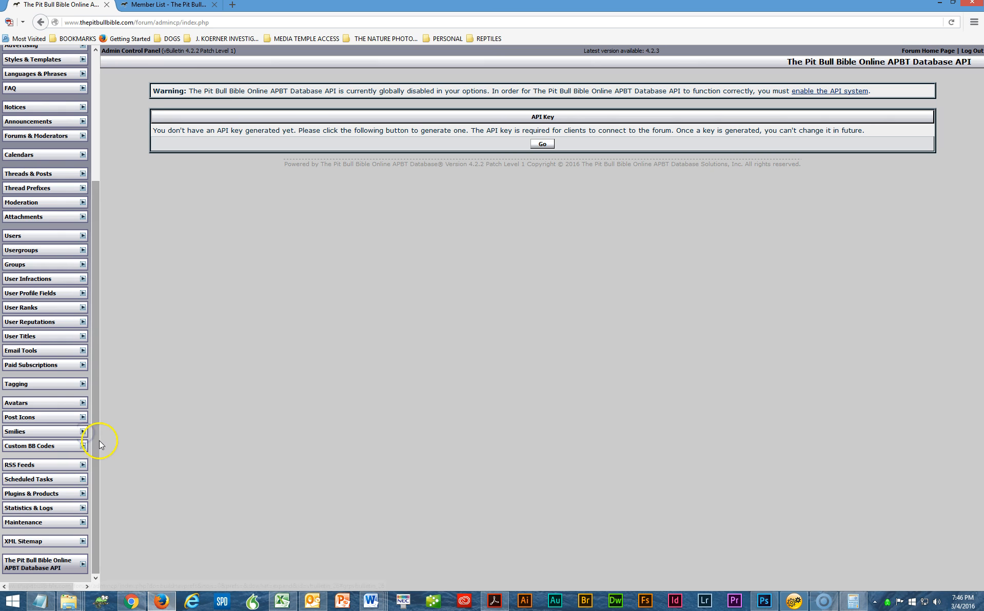
Open The Truth about Mason's Ch Hammer from the forum's Article Database, then return to the admin tab
left_click(186, 6)
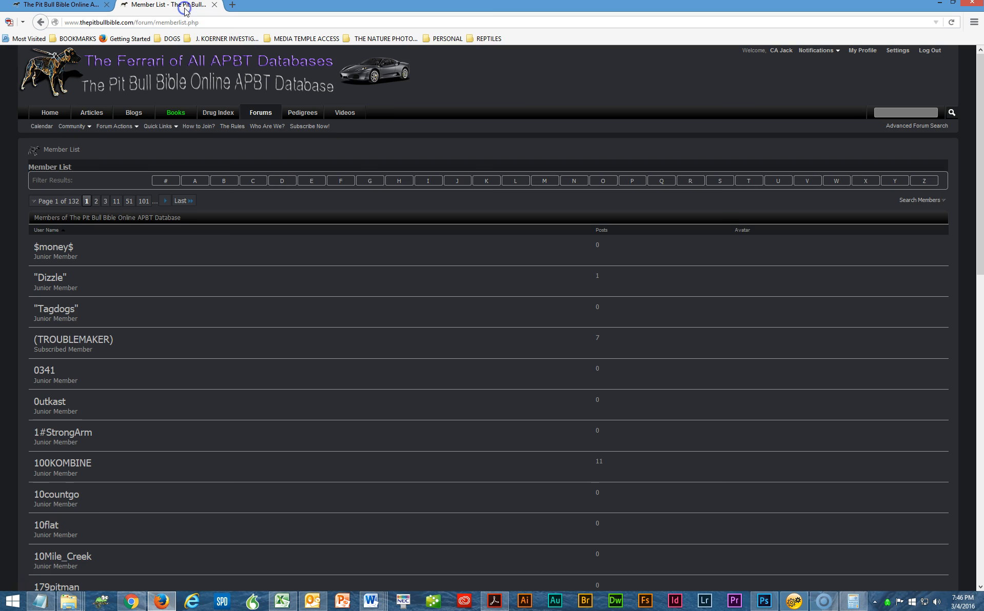
left_click(102, 114)
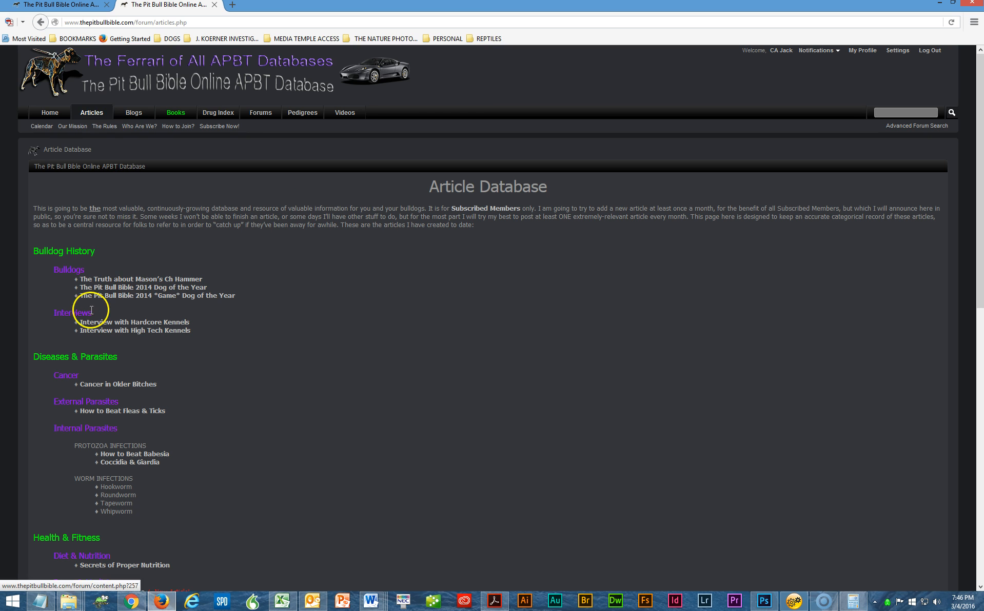
left_click(109, 280)
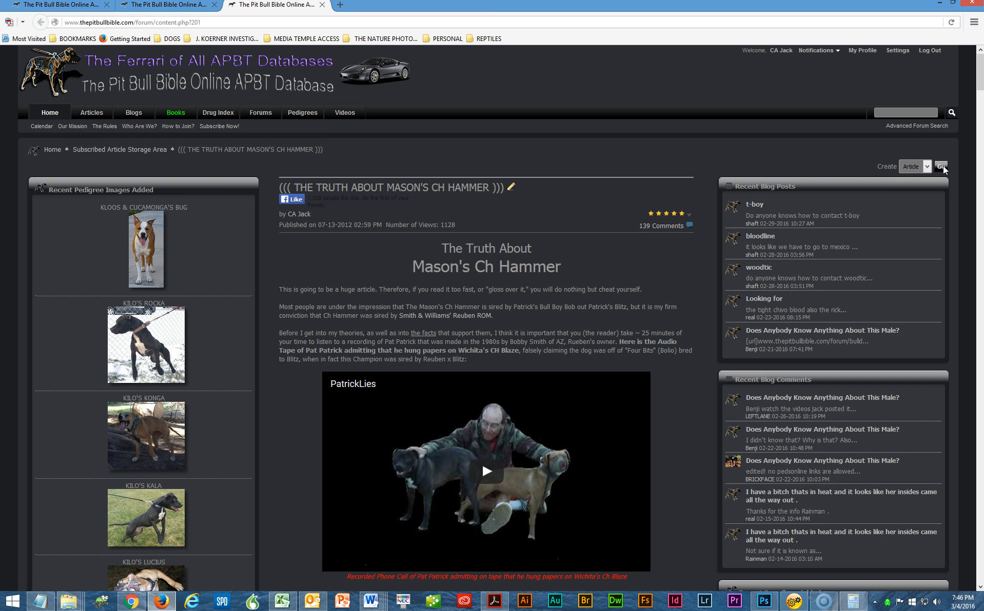
left_click(42, 6)
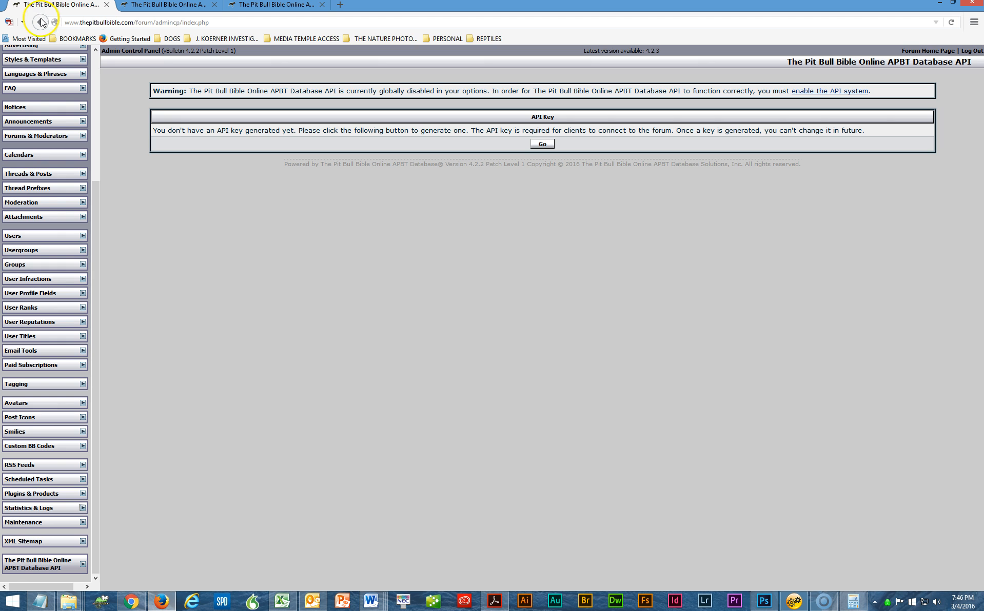
Open the Disclaimer article for editing from the CMS Content Manager list
scroll(82, 69, "up", 6)
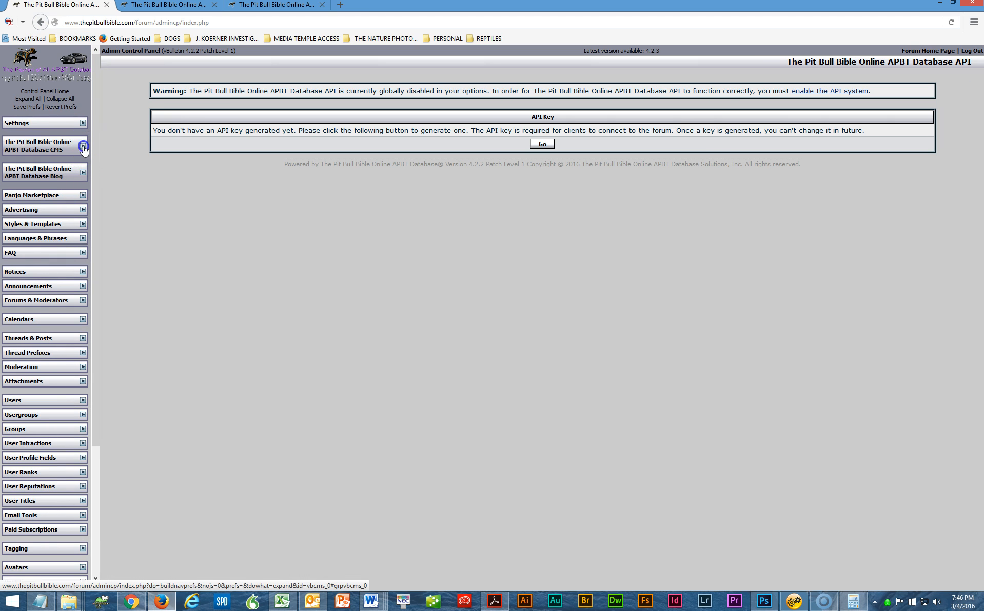
left_click(83, 148)
left_click(54, 162)
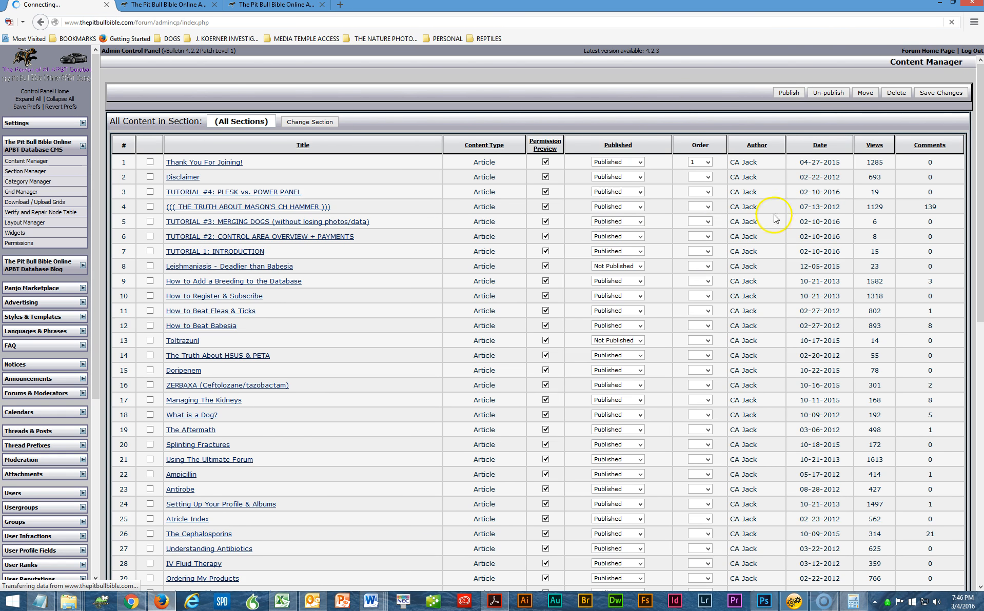
scroll(436, 256, "down", 6)
scroll(462, 314, "down", 15)
left_click(191, 181)
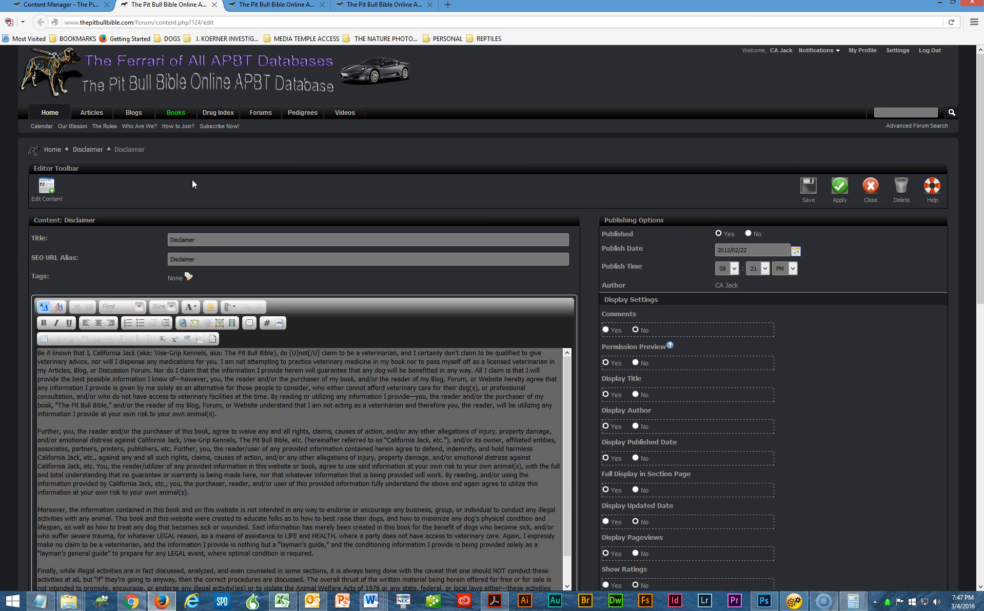
Save the Disclaimer article from the editor toolbar
left_click(808, 188)
left_click(373, 139)
left_click(808, 188)
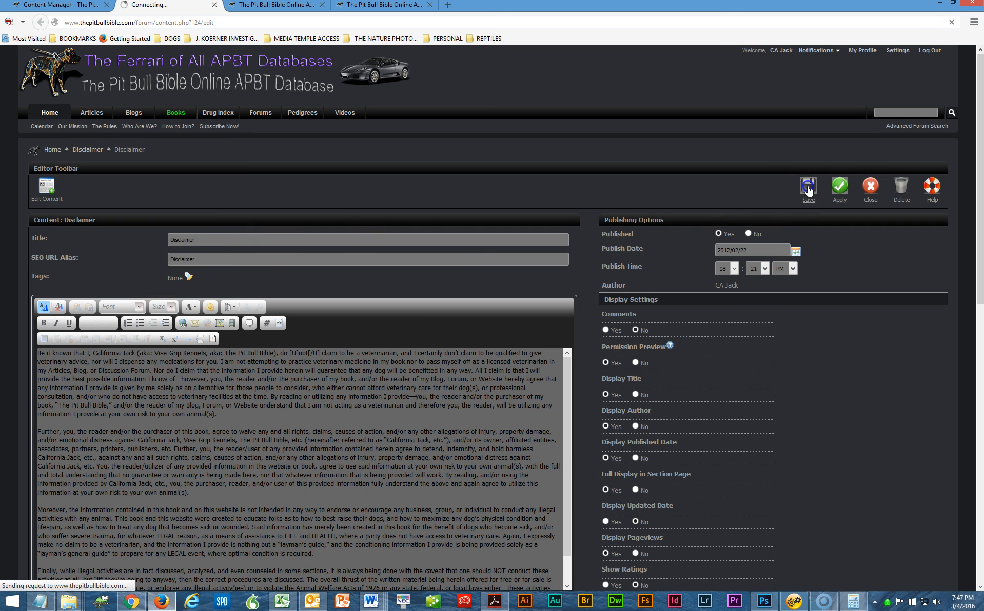